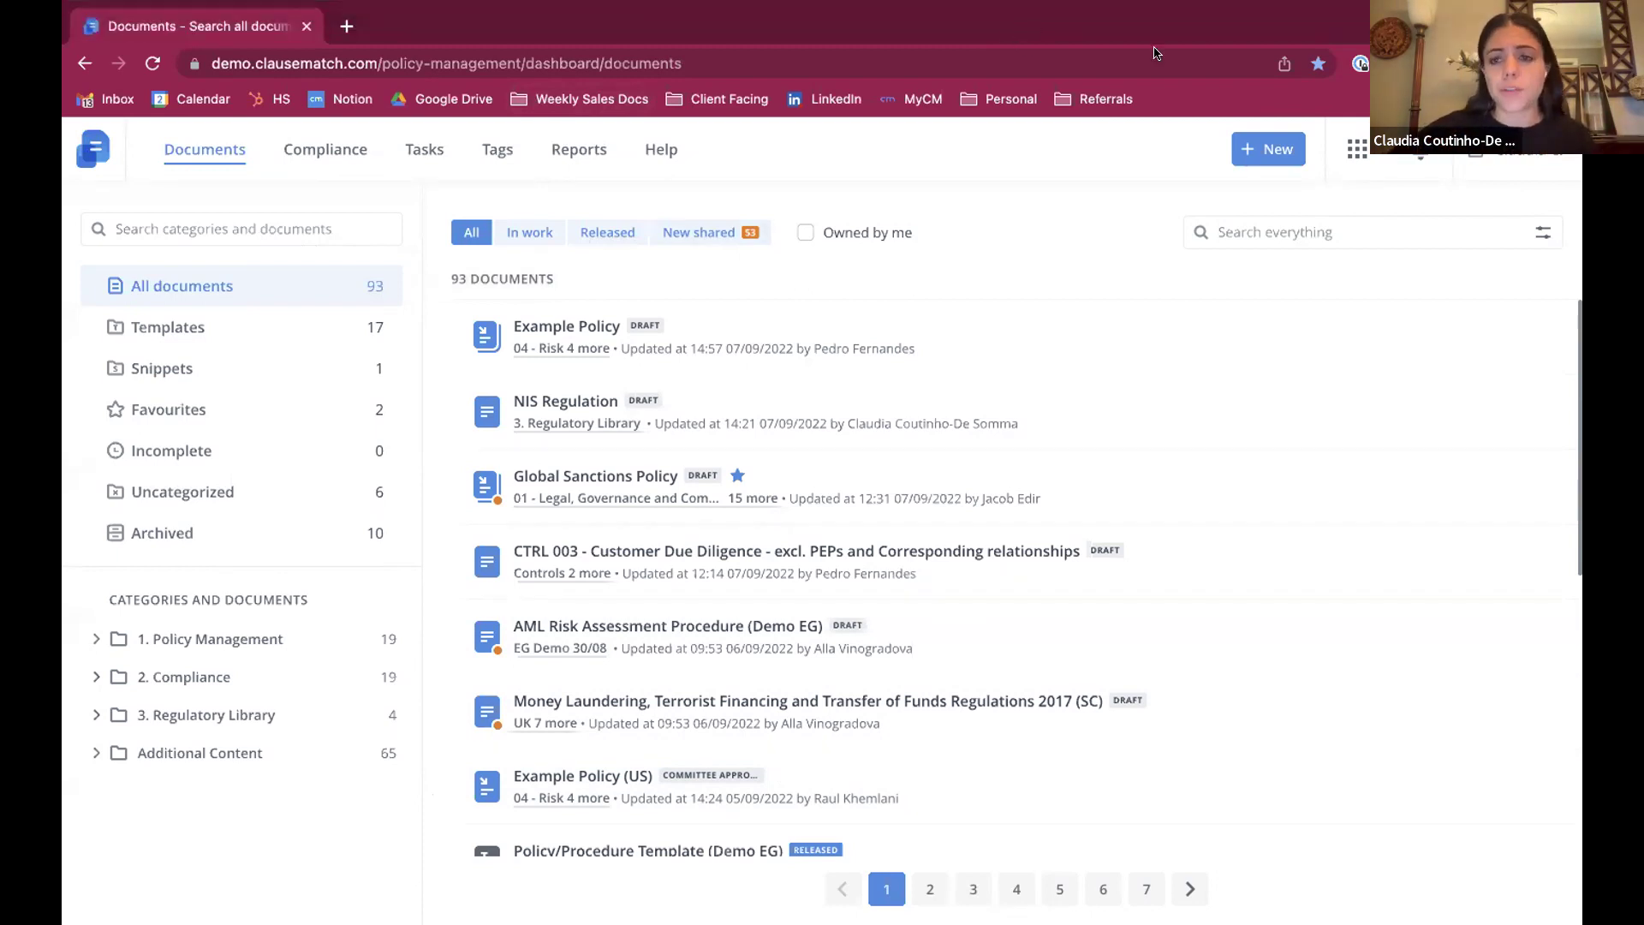
Step: Open the ClauseMatch module switcher grid, then close it again
click(1357, 149)
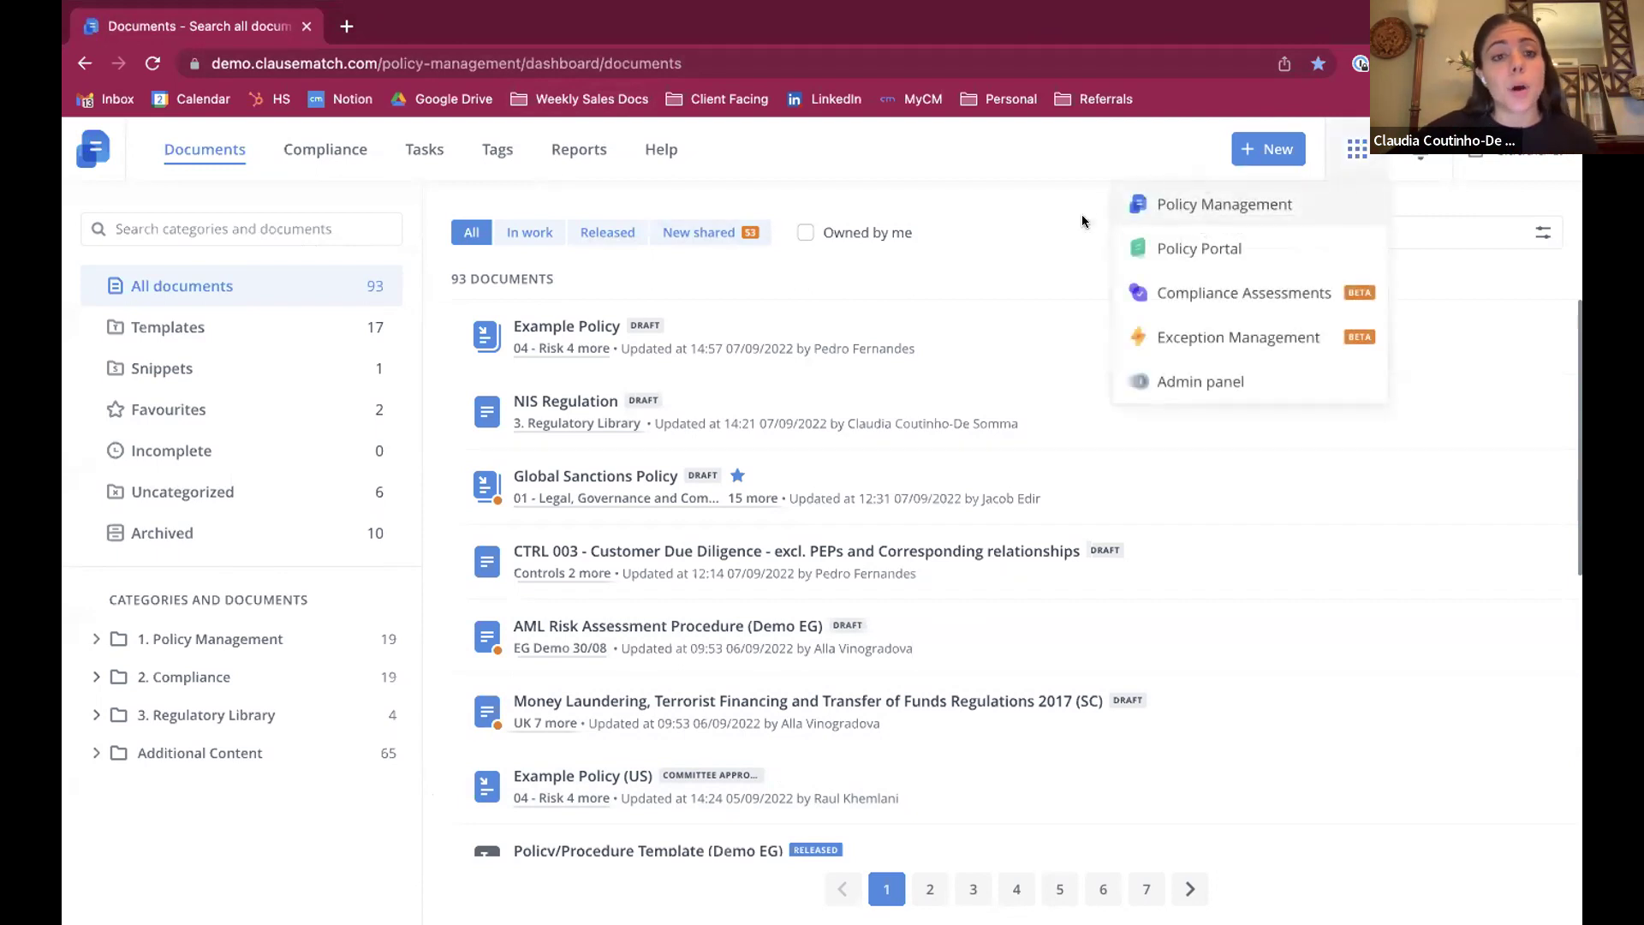
click(1024, 194)
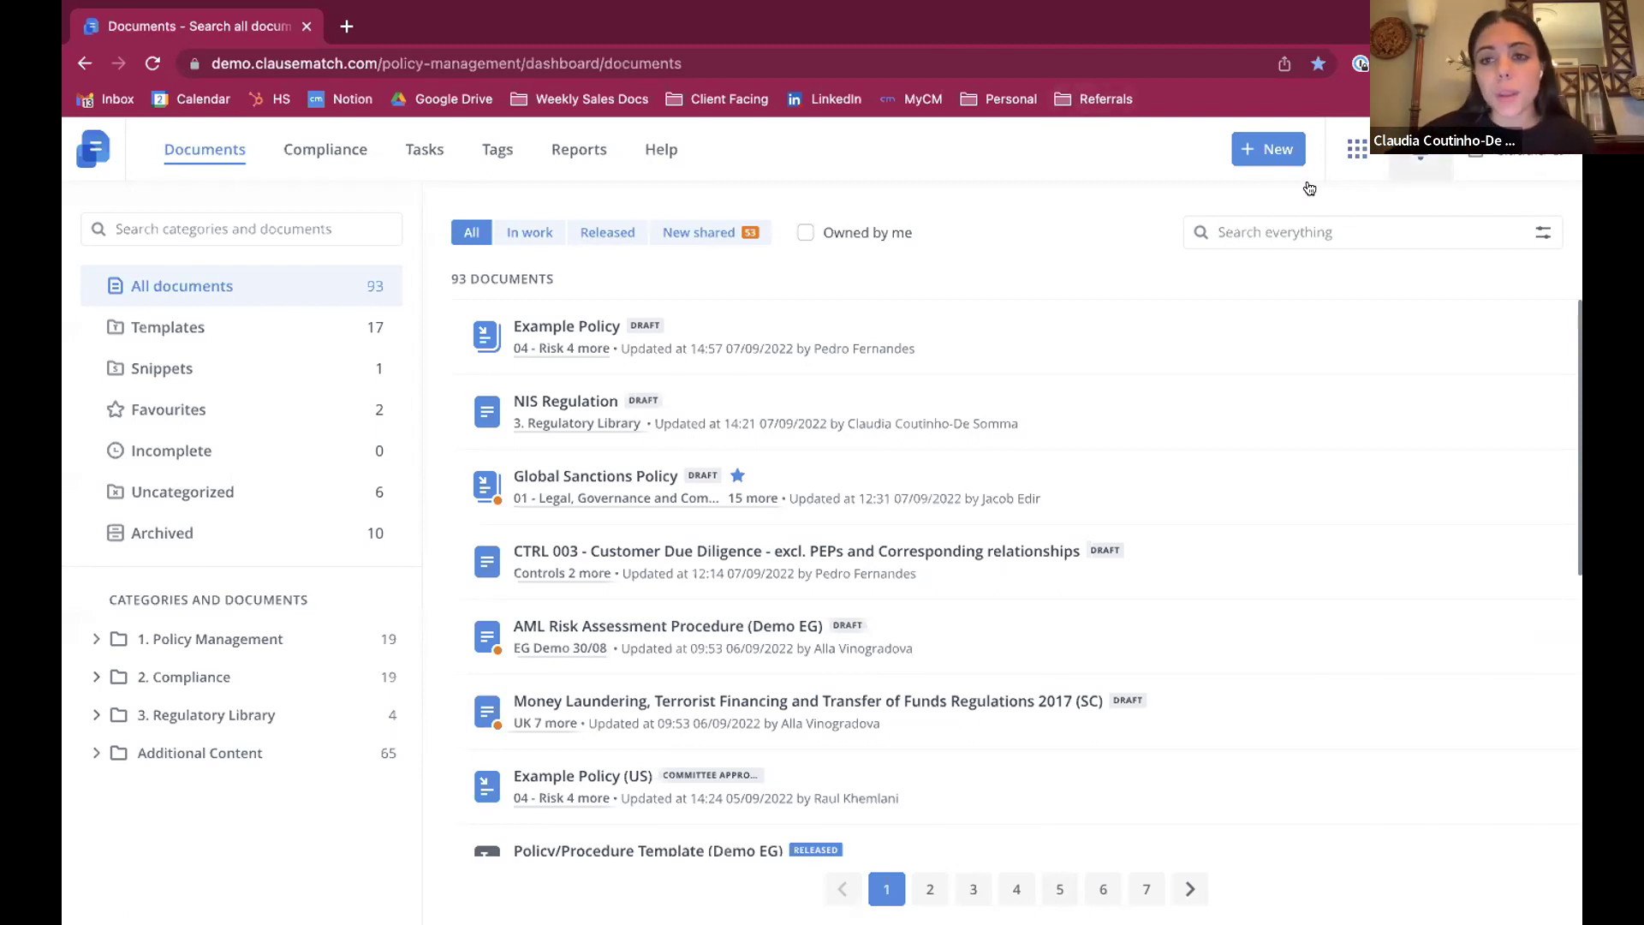
Step: Open the Upload DOCX dialog from the New menu, then cancel it without adding a file
click(1275, 150)
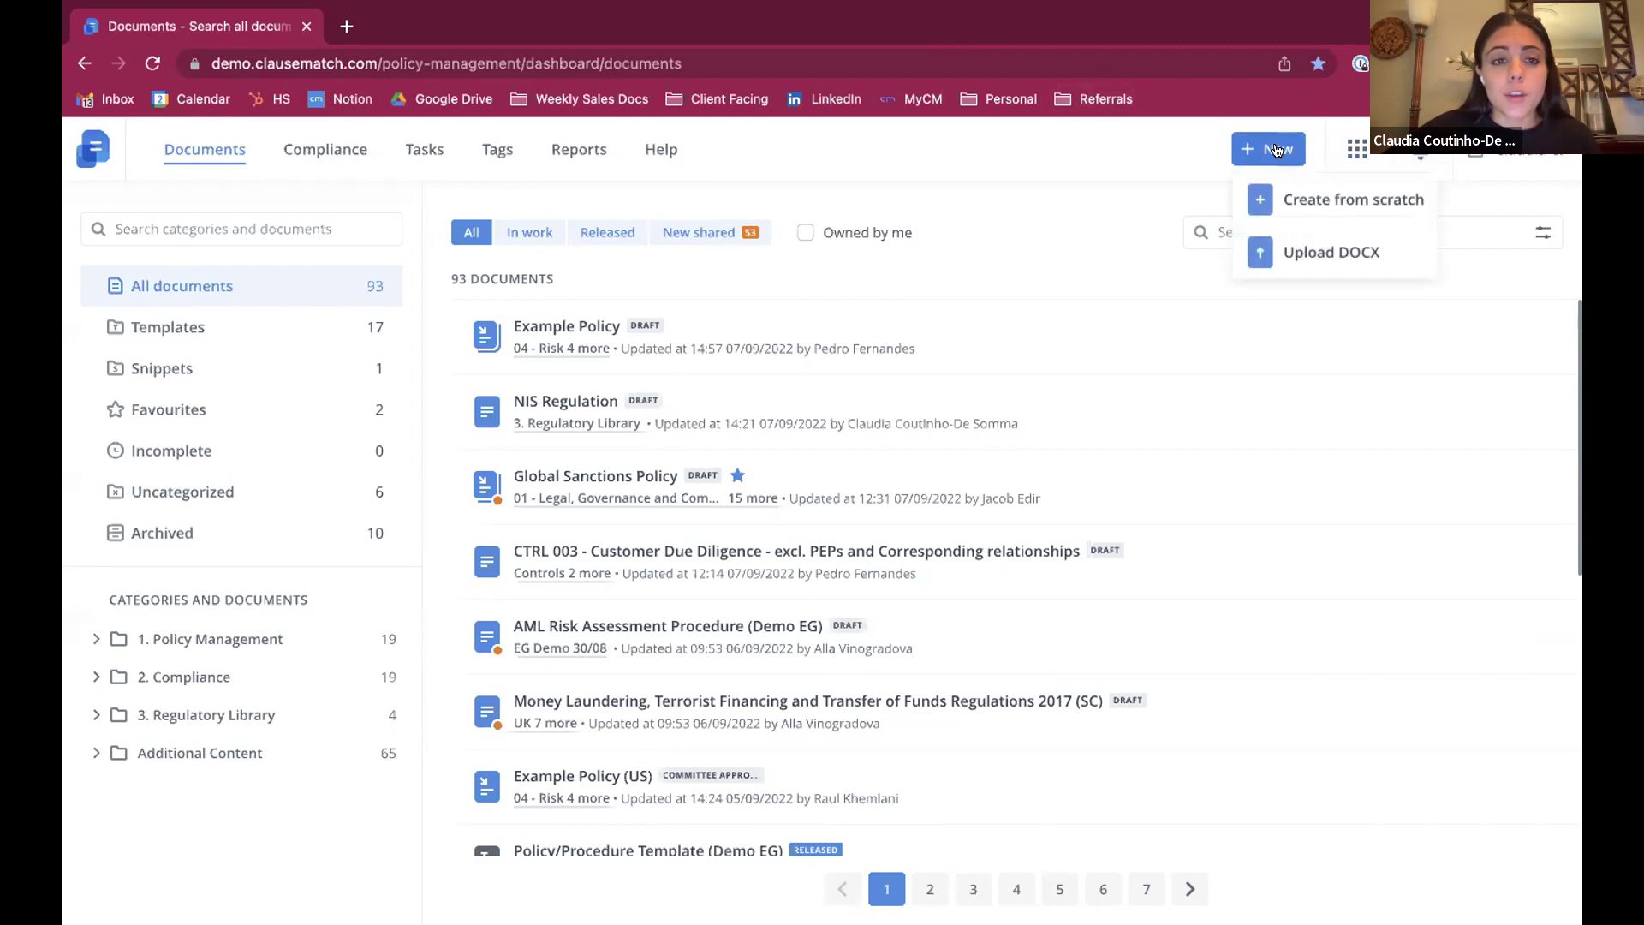
click(1304, 253)
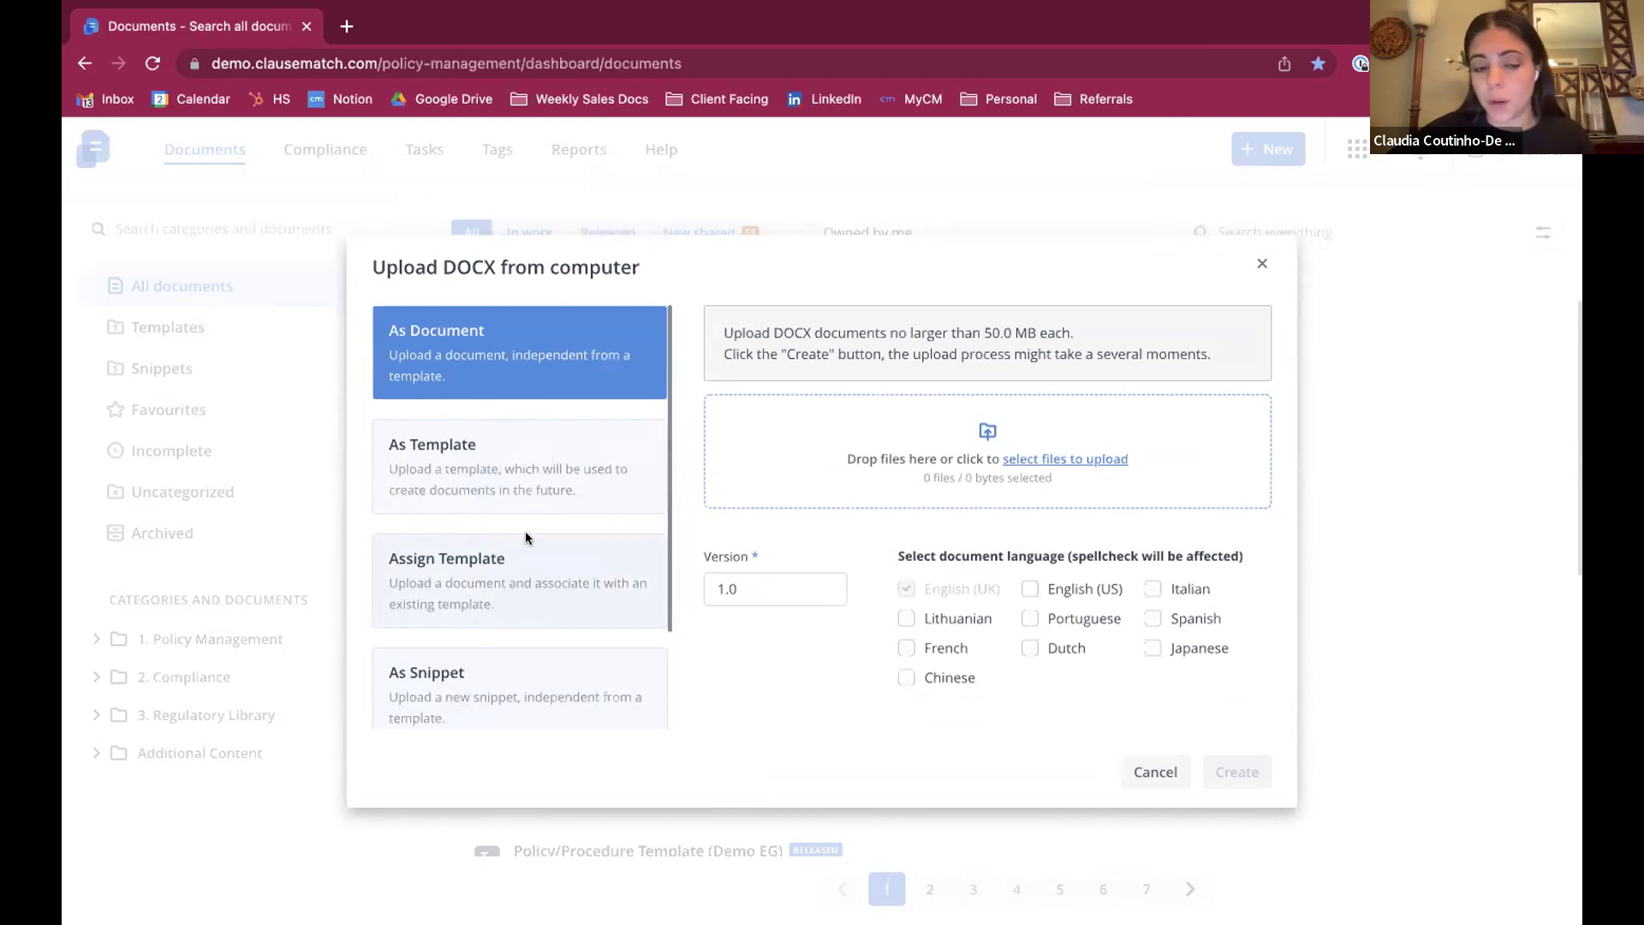
click(1155, 772)
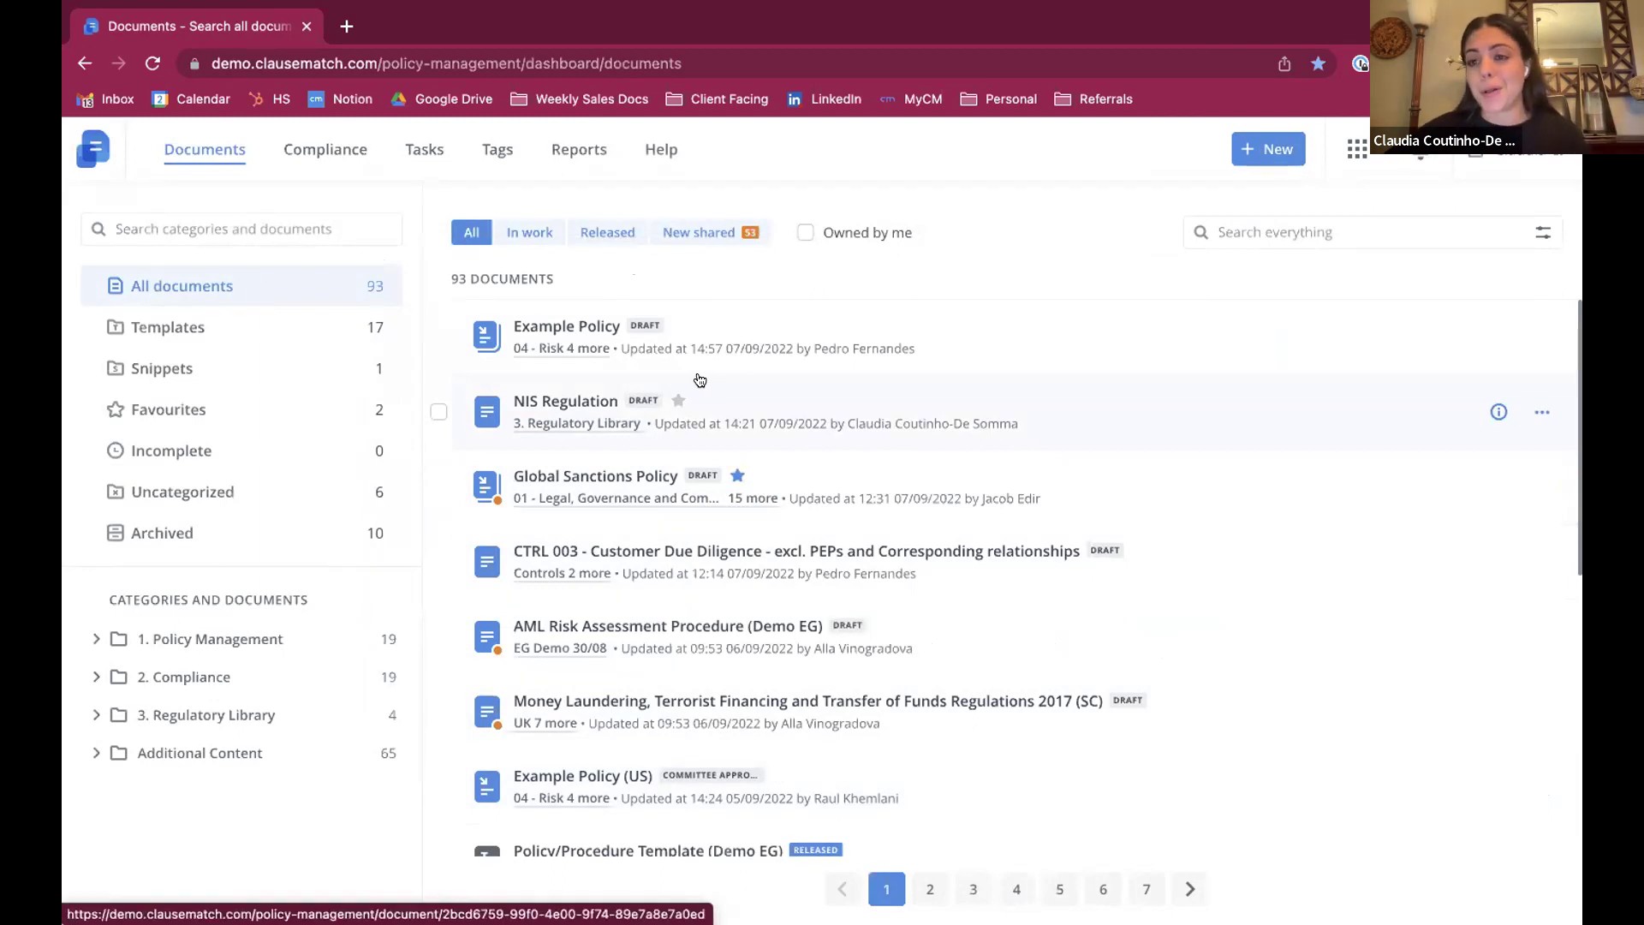
Step: Filter the library to the 17 templates, then open Group Policy Template and read through its sections
click(284, 335)
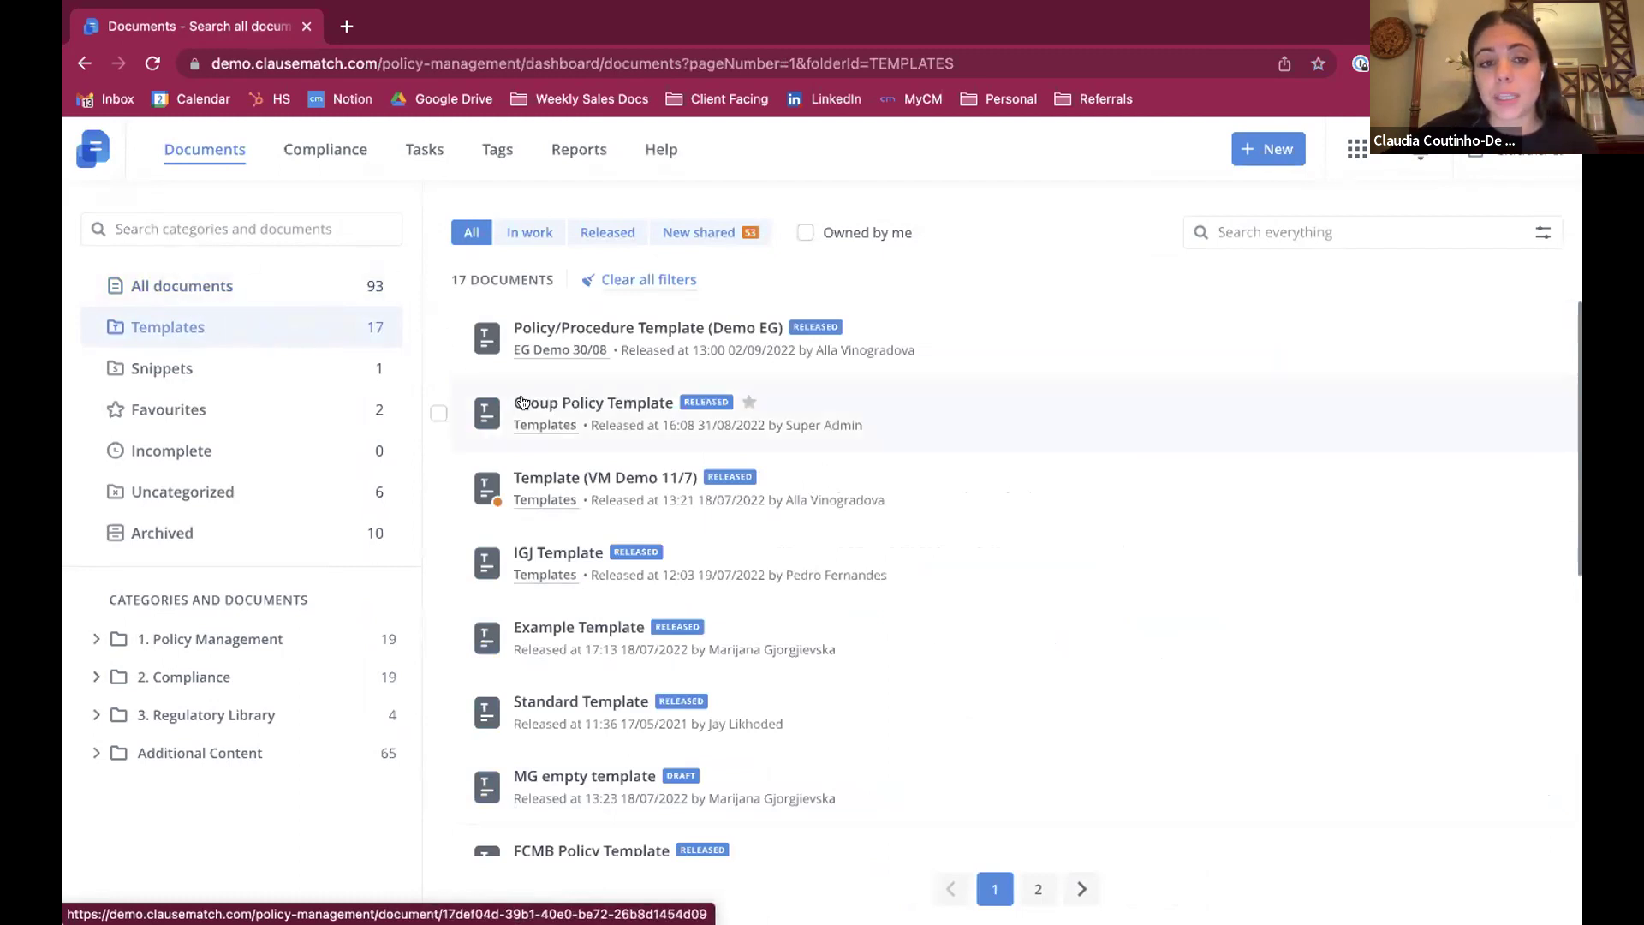
click(535, 406)
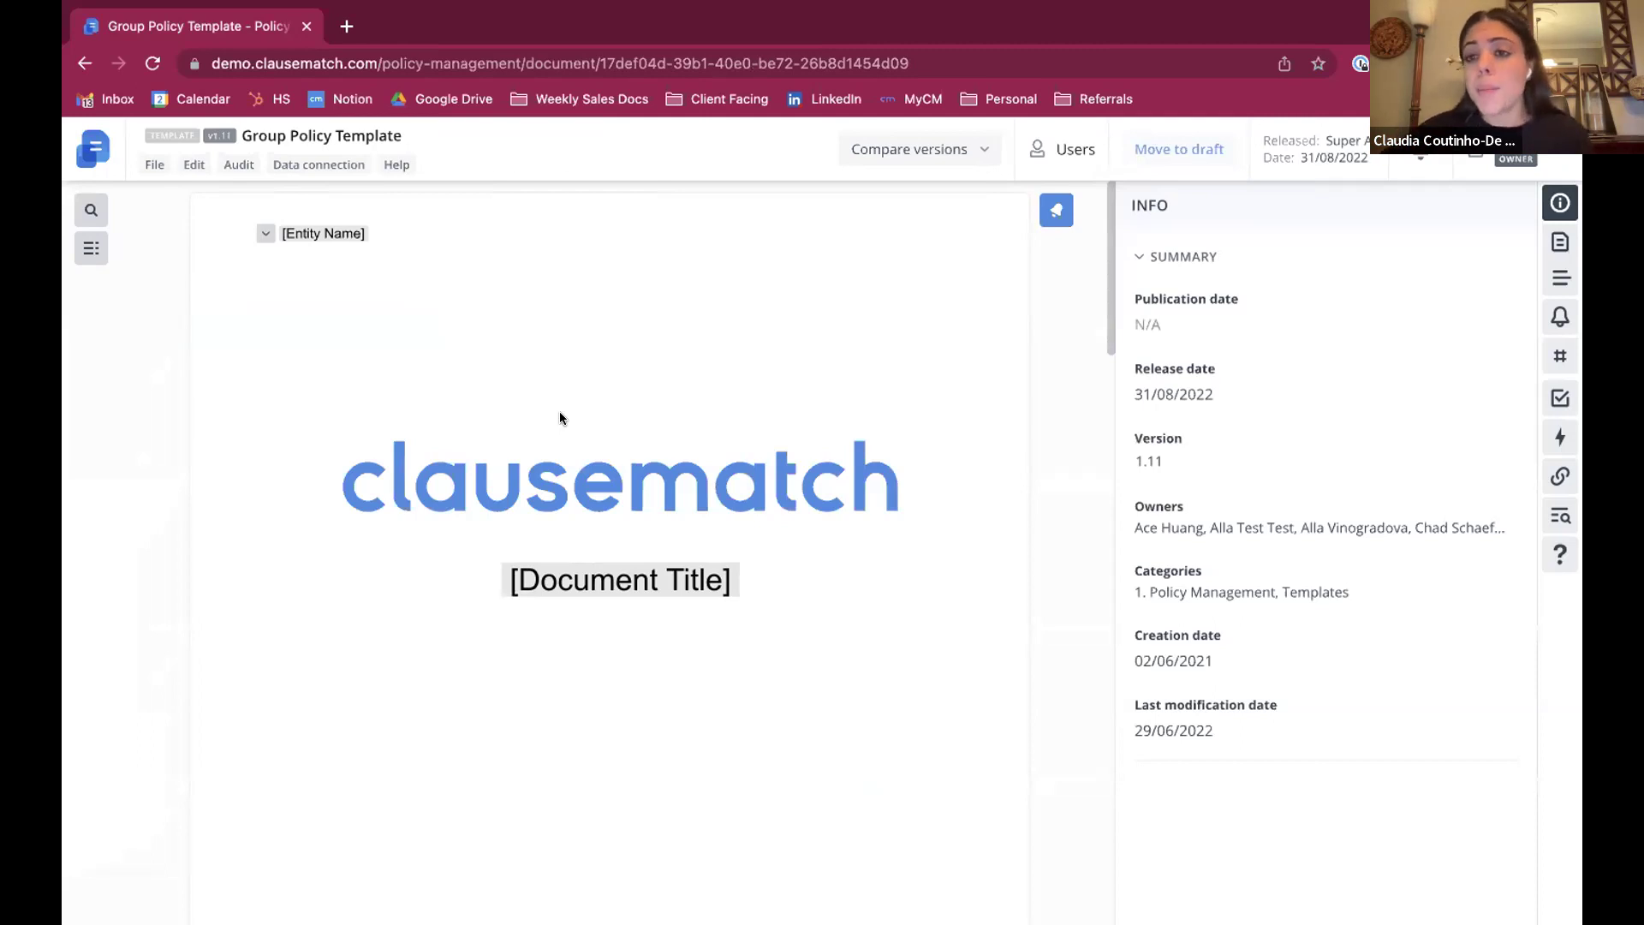
scroll(291, 319, down, 2)
scroll(291, 319, down, 10)
scroll(292, 320, down, 5)
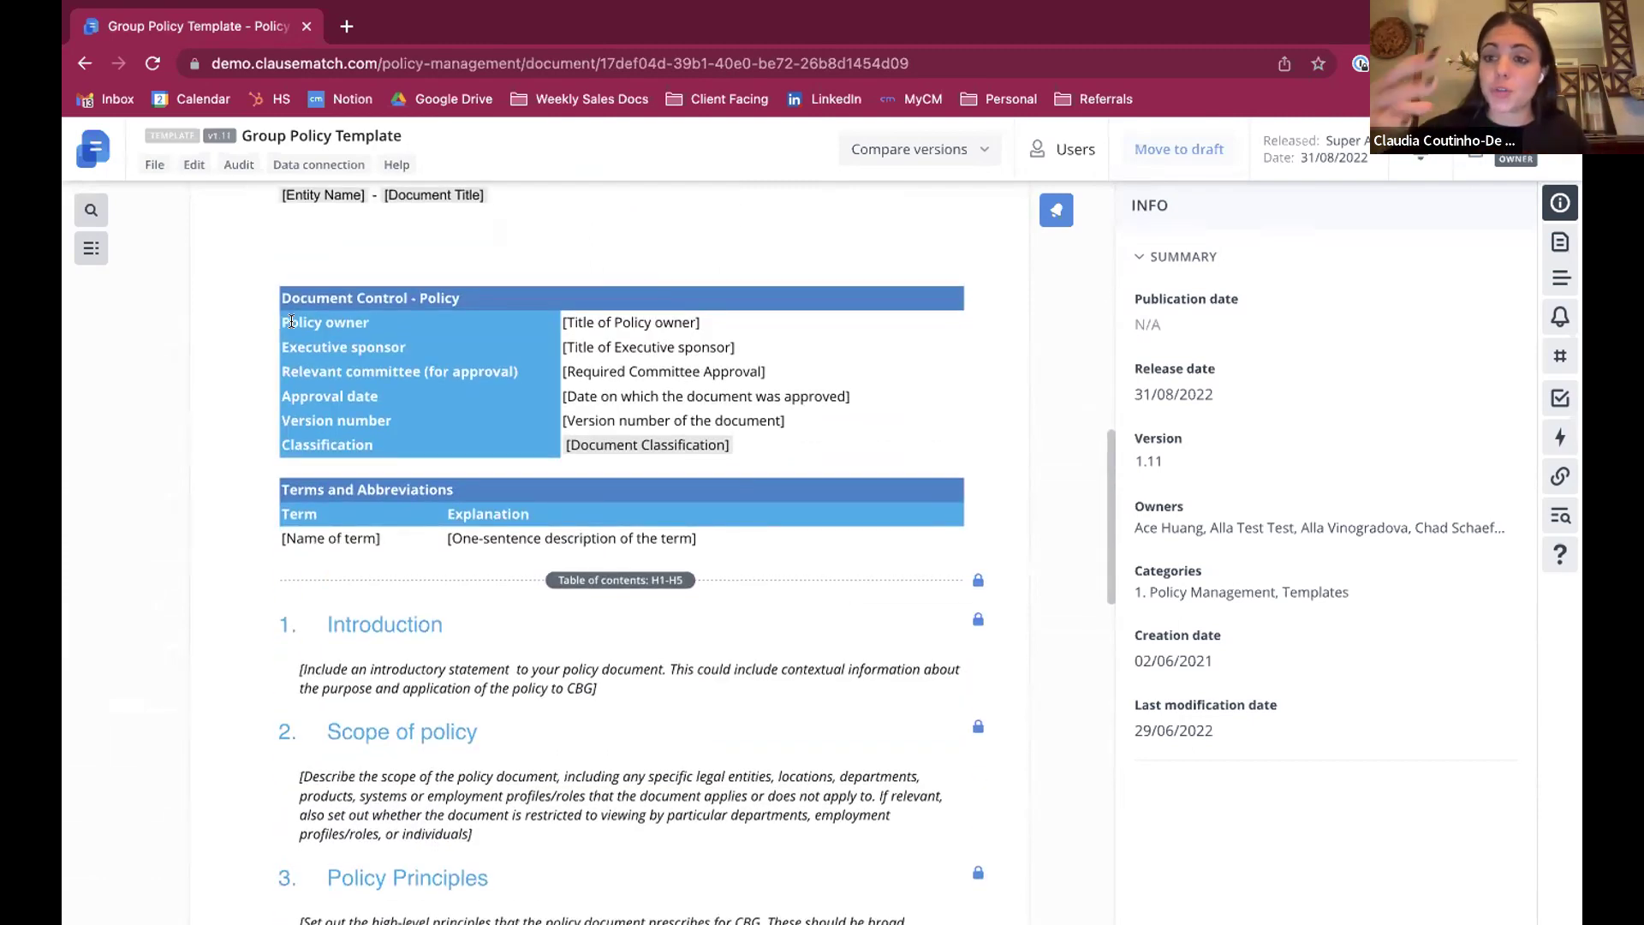
scroll(291, 321, down, 5)
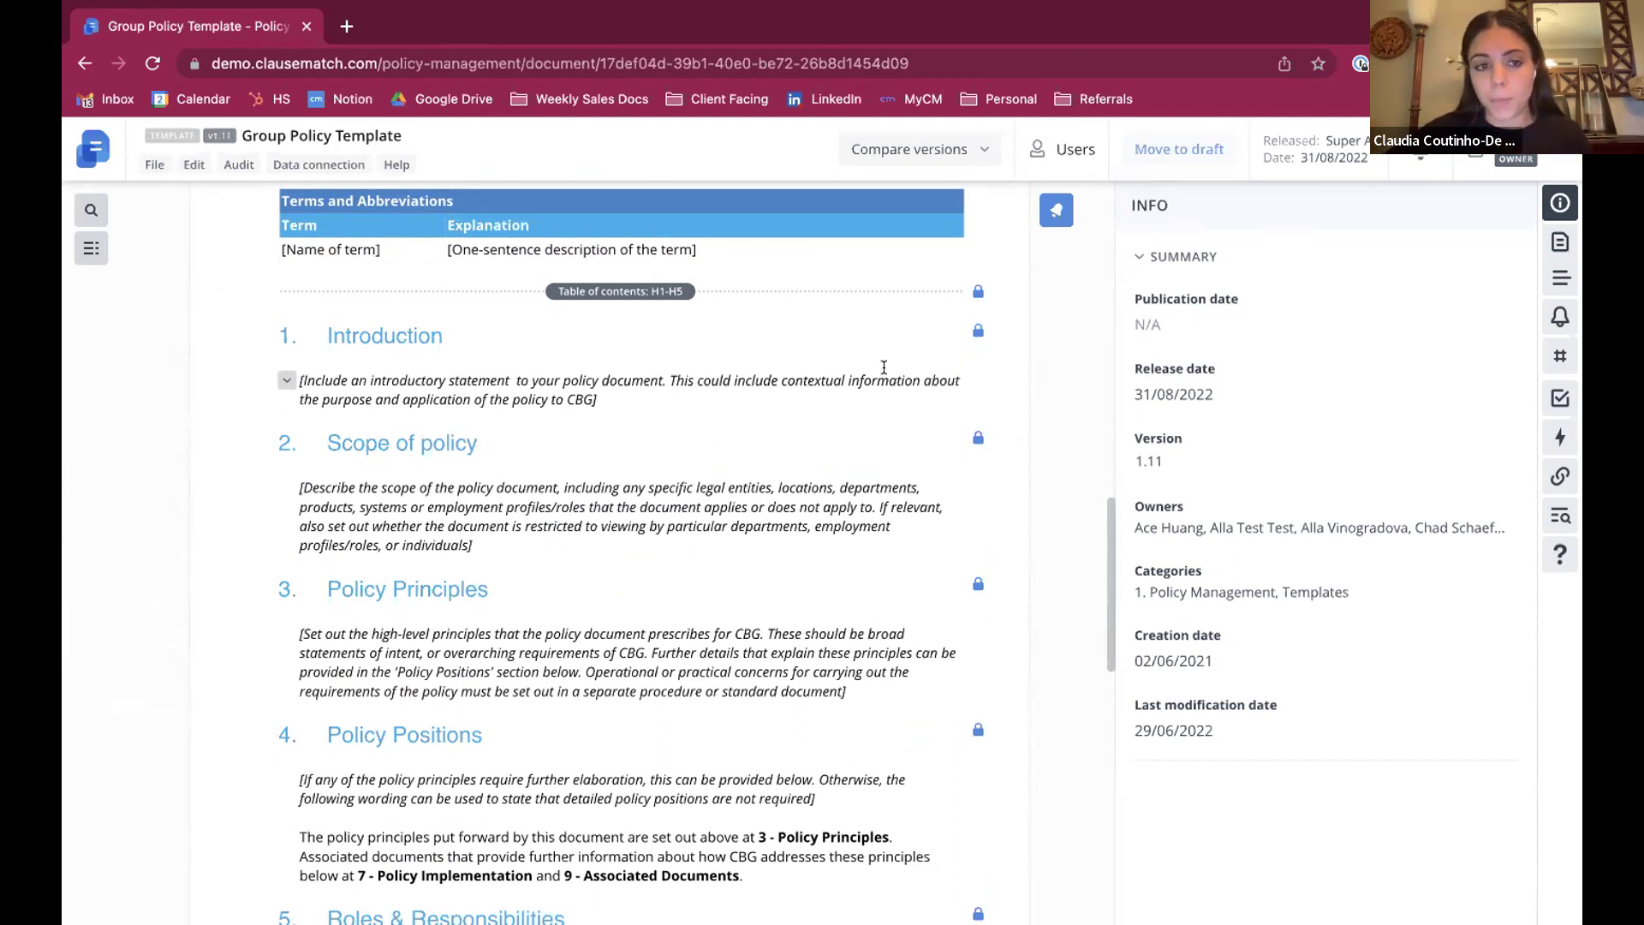
scroll(885, 365, down, 1)
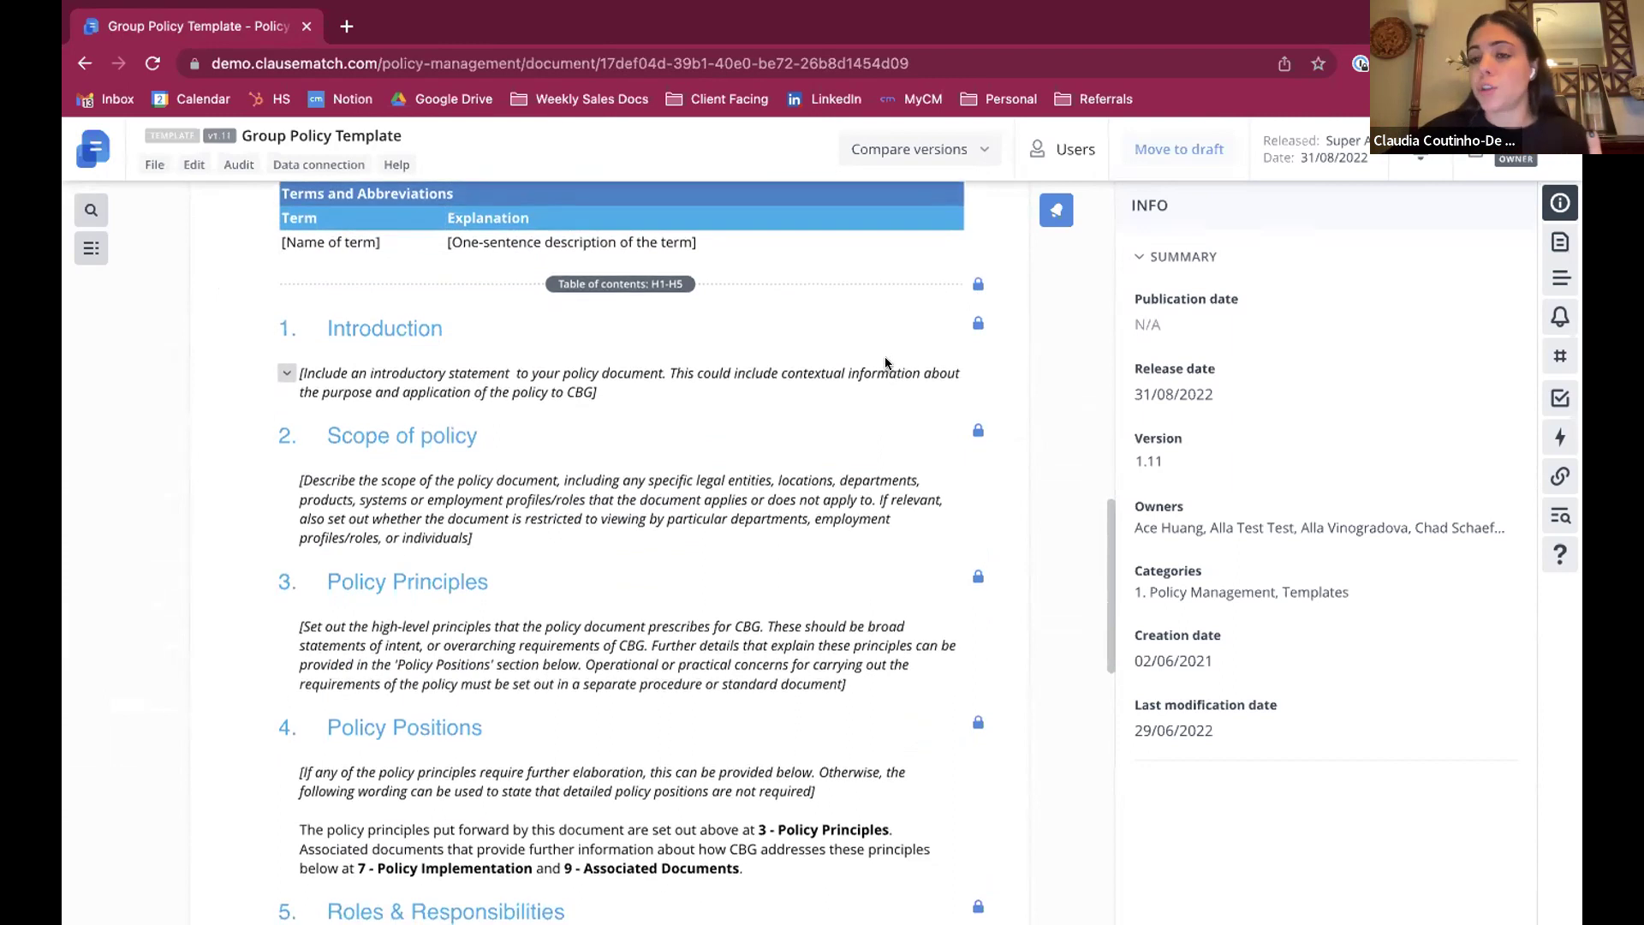
Step: Inspect the template's workflow stages, including Validation's 7-day deadline and Validation Checkpoint approver group
click(154, 165)
click(228, 495)
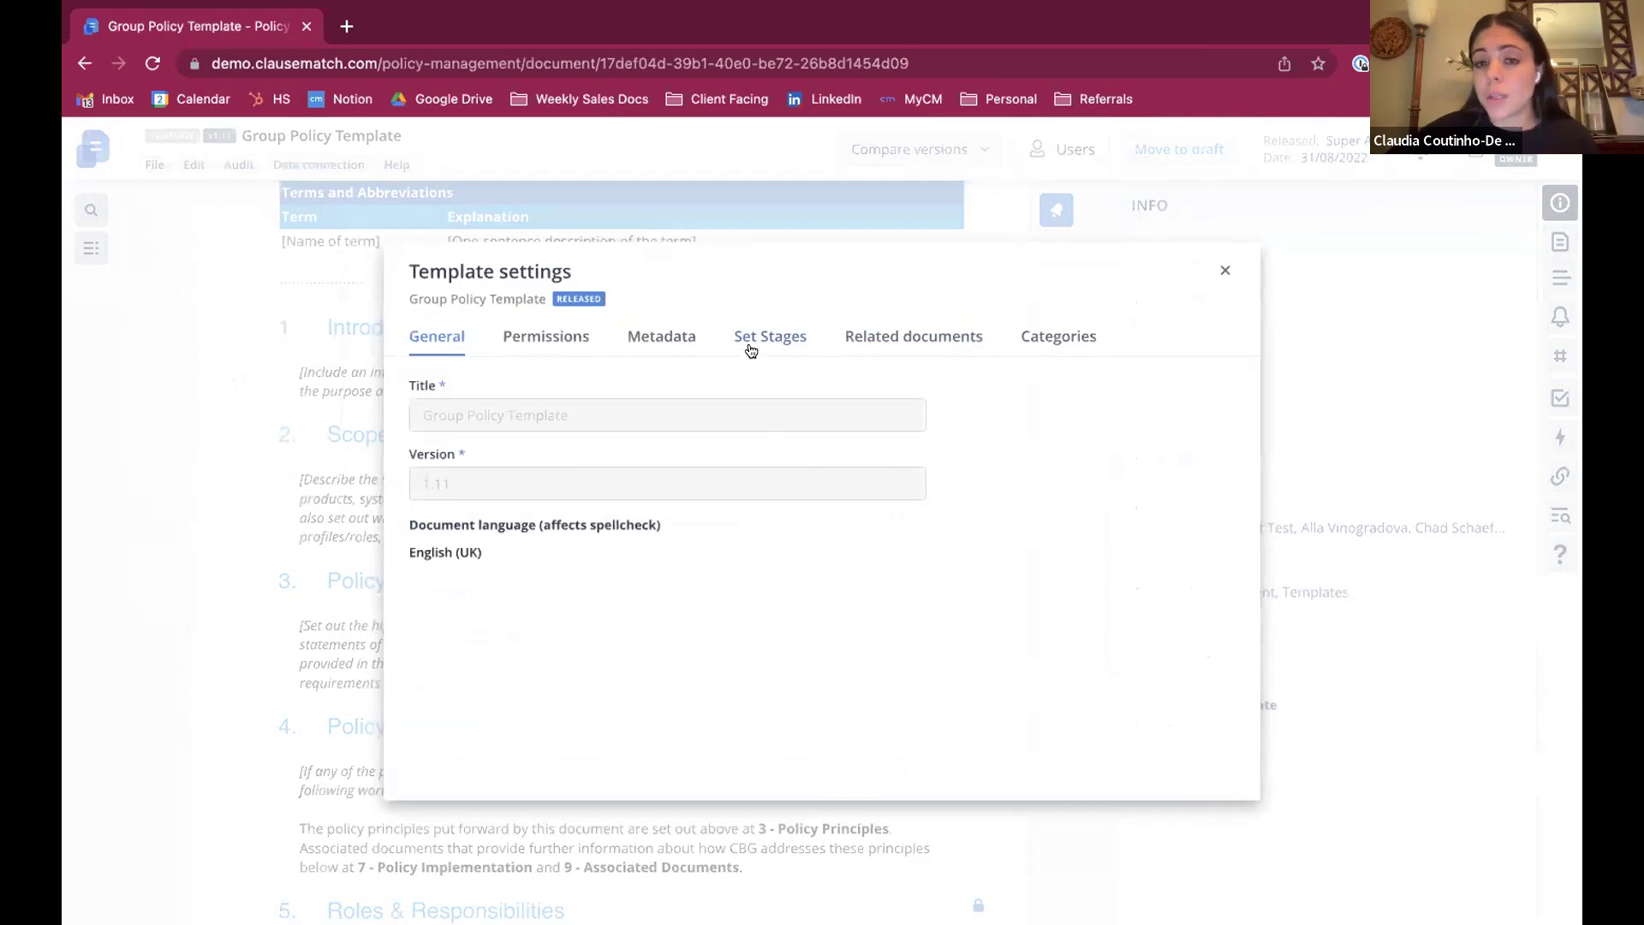
click(751, 347)
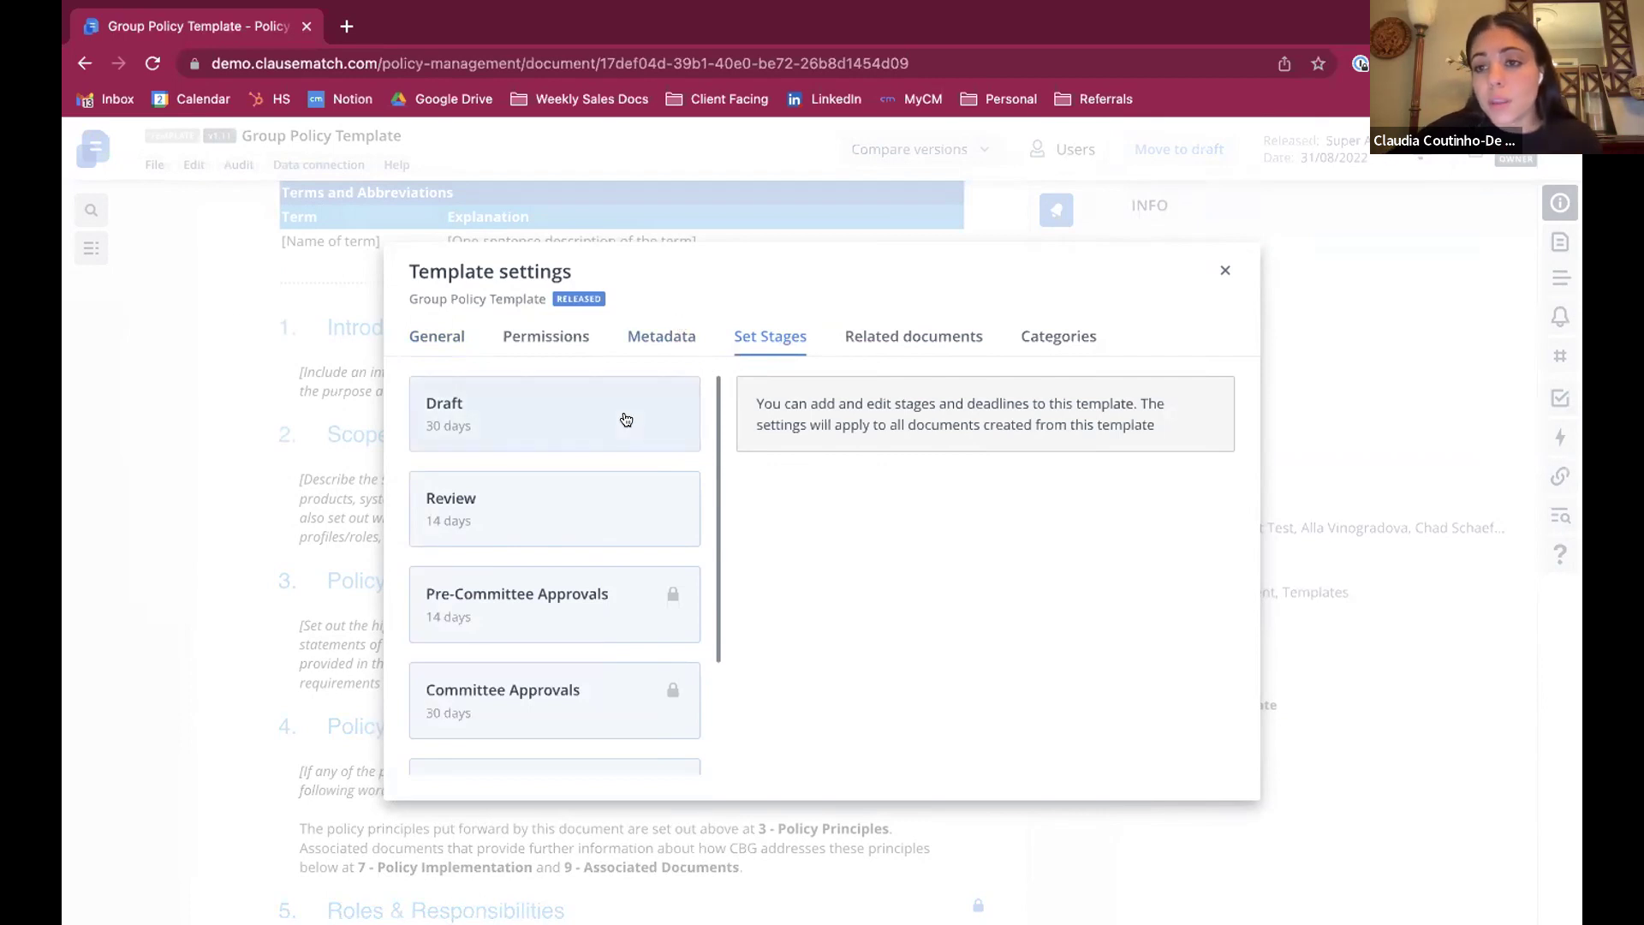
scroll(627, 477, down, 1)
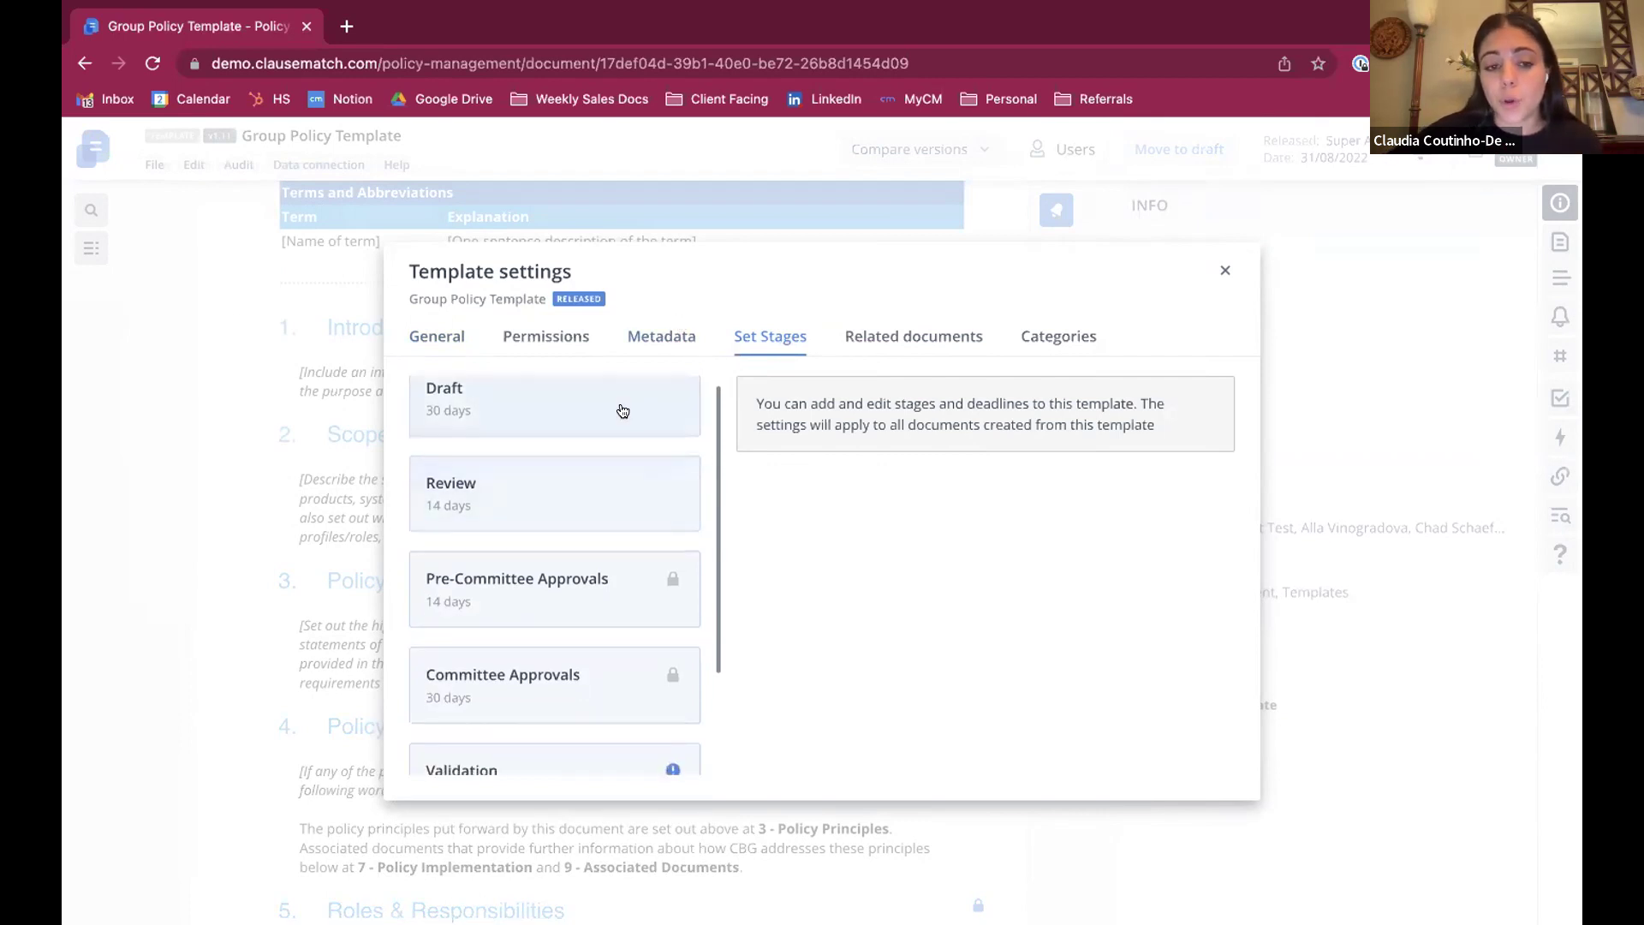
scroll(631, 557, down, 2)
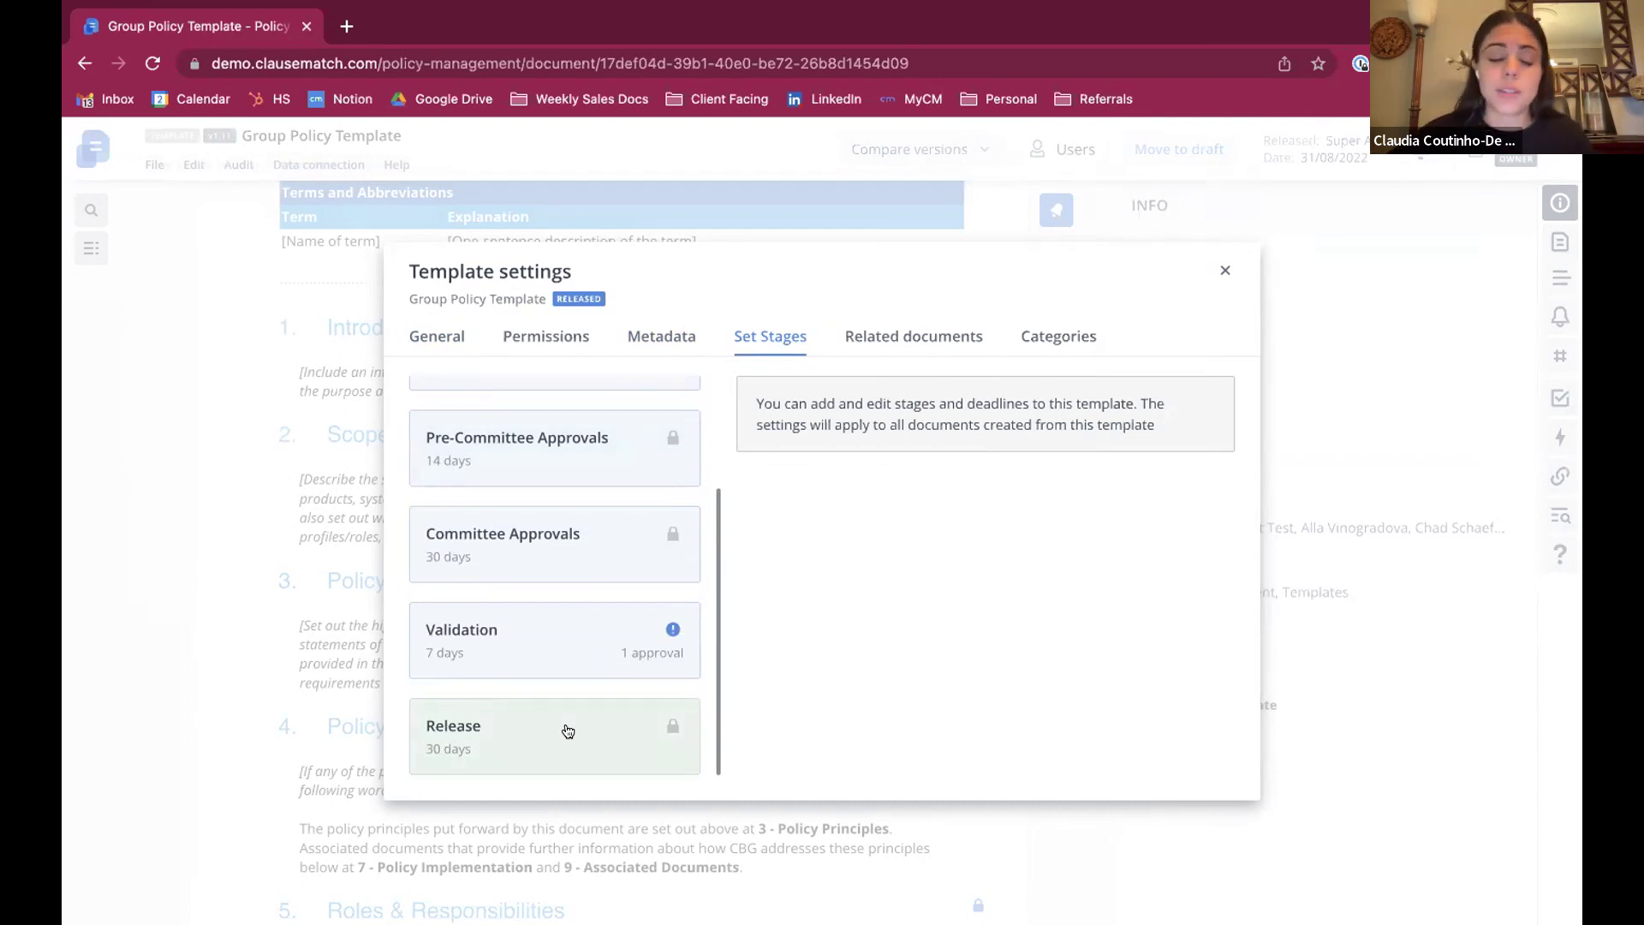
click(536, 644)
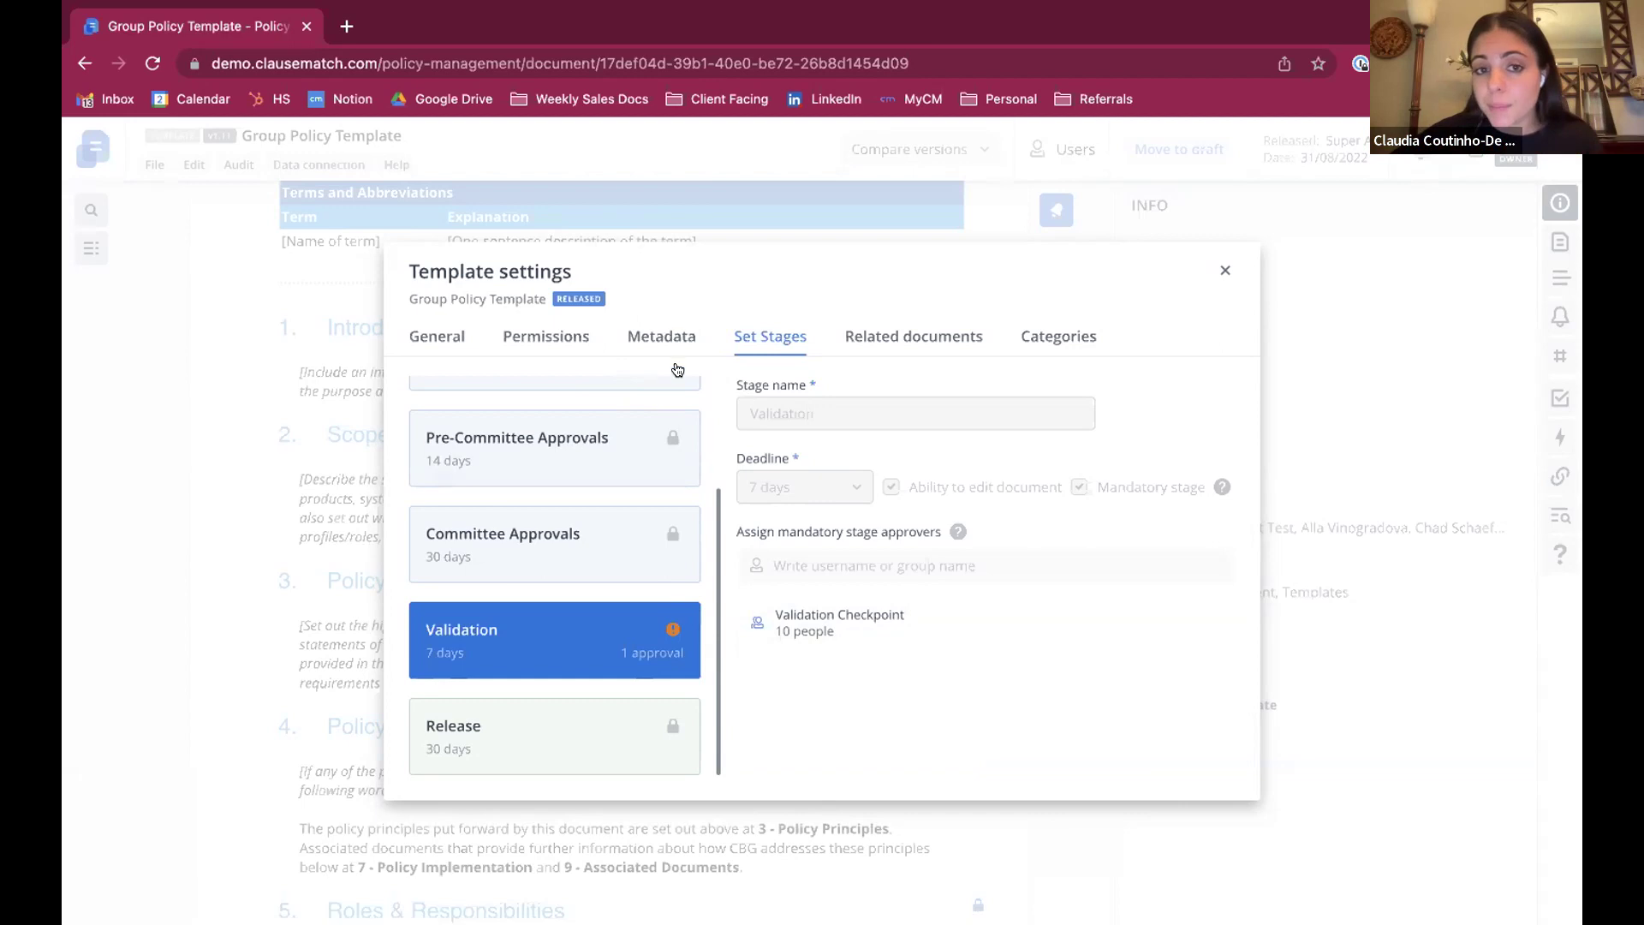
Step: Browse the template's Metadata fields and highlight the Next Review Date field
click(657, 337)
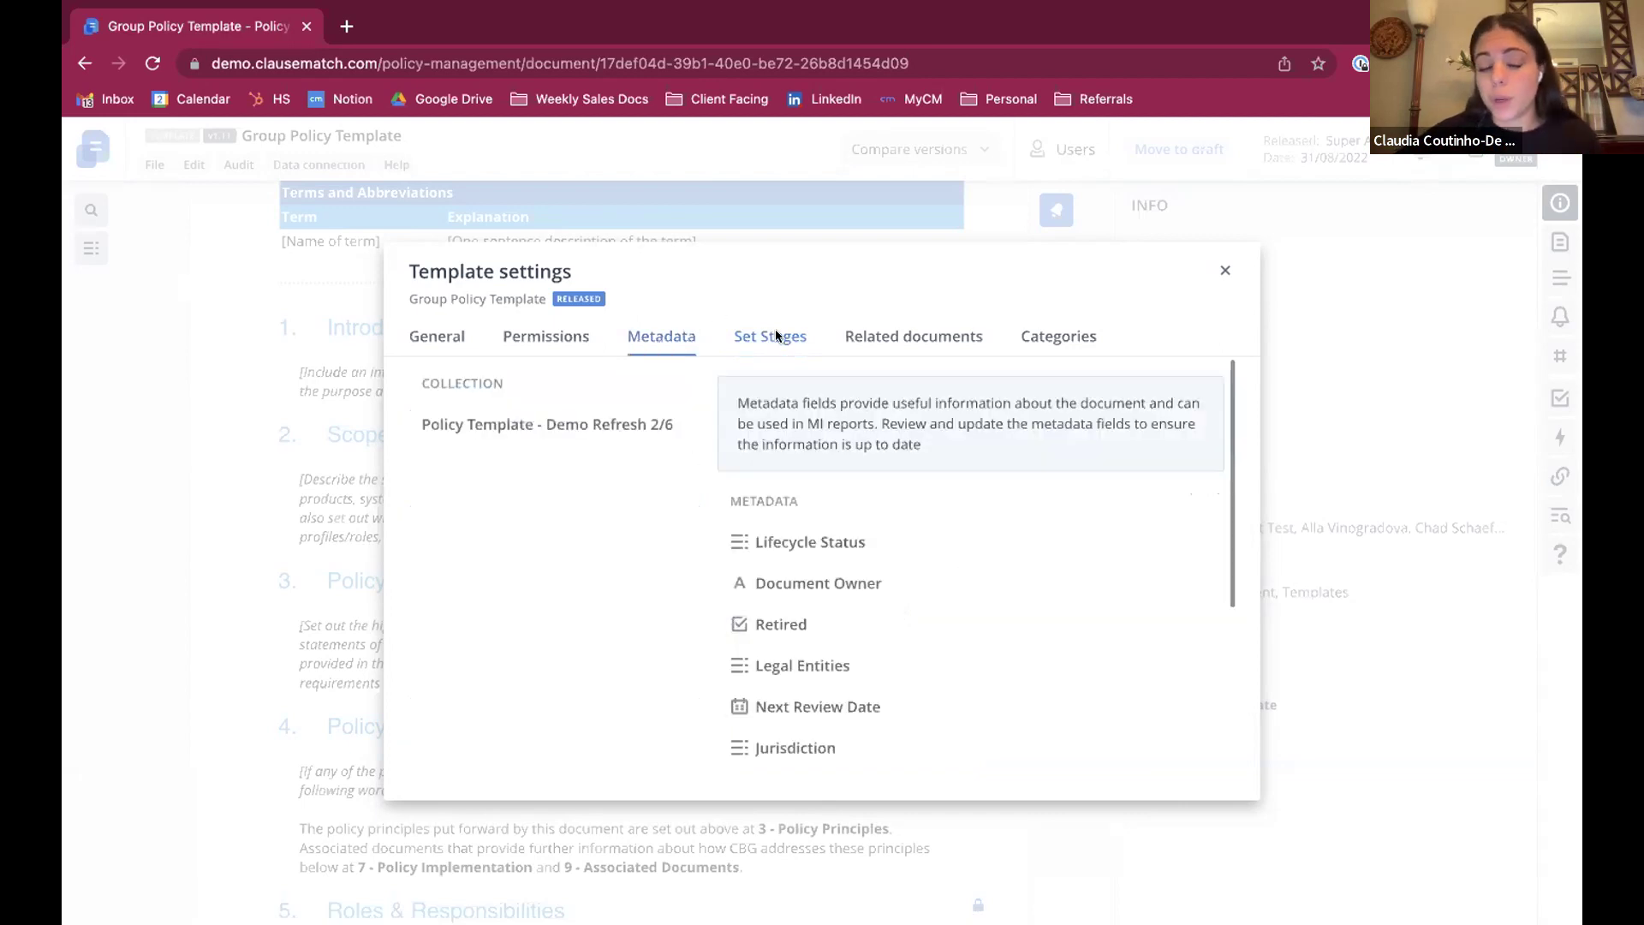
scroll(984, 493, down, 1)
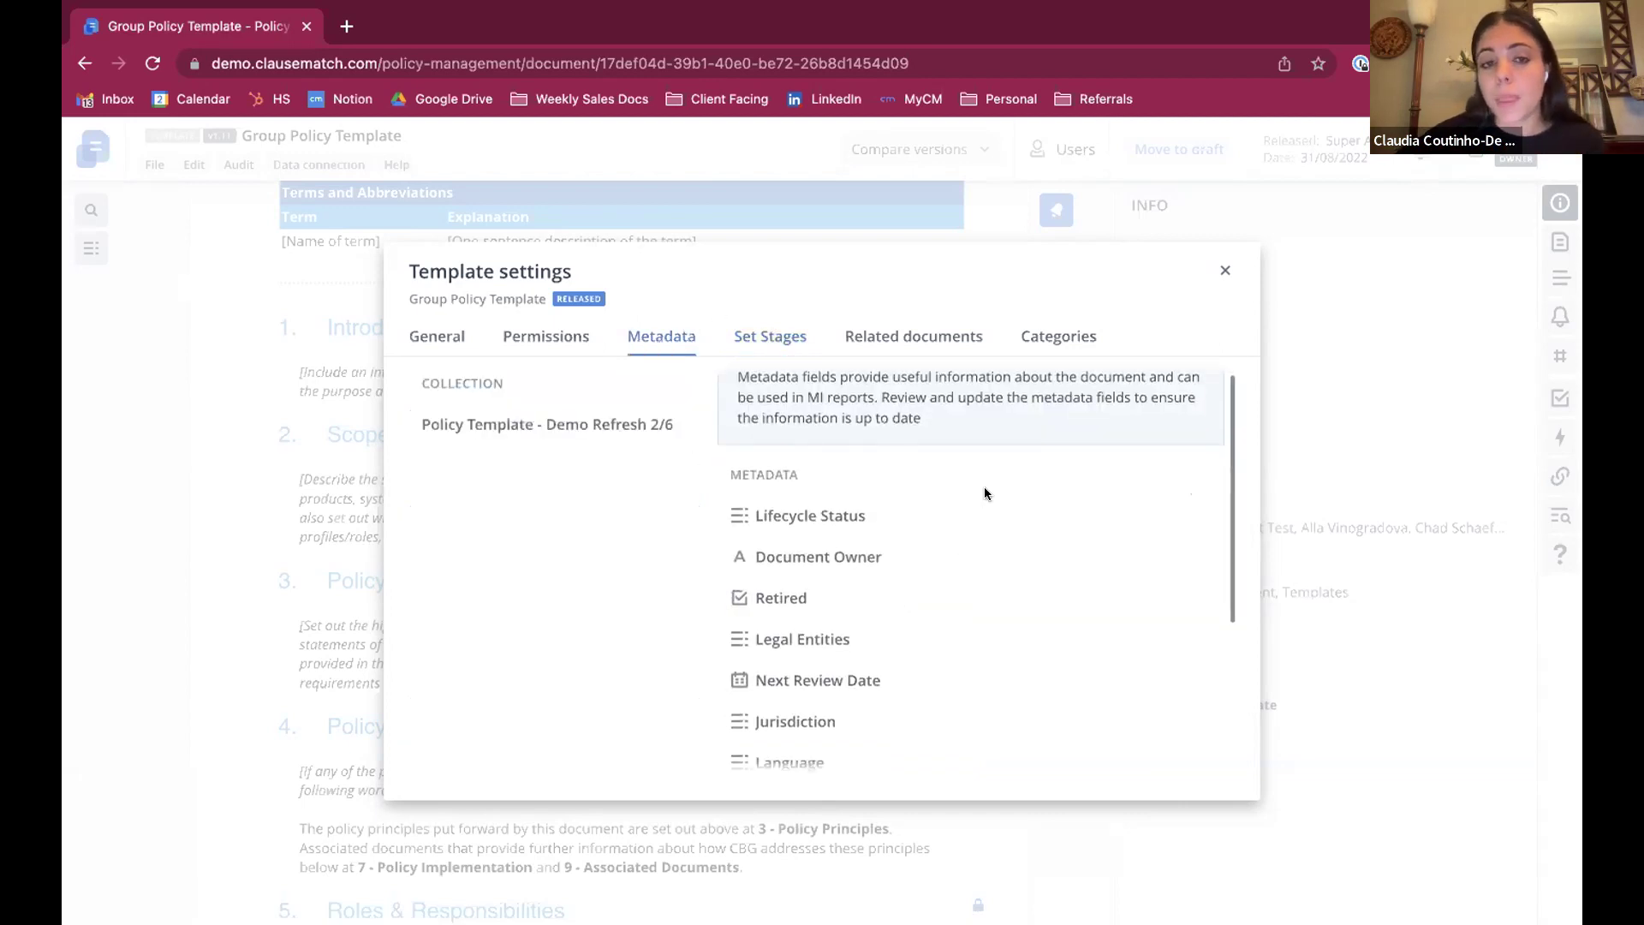
scroll(984, 489, down, 1)
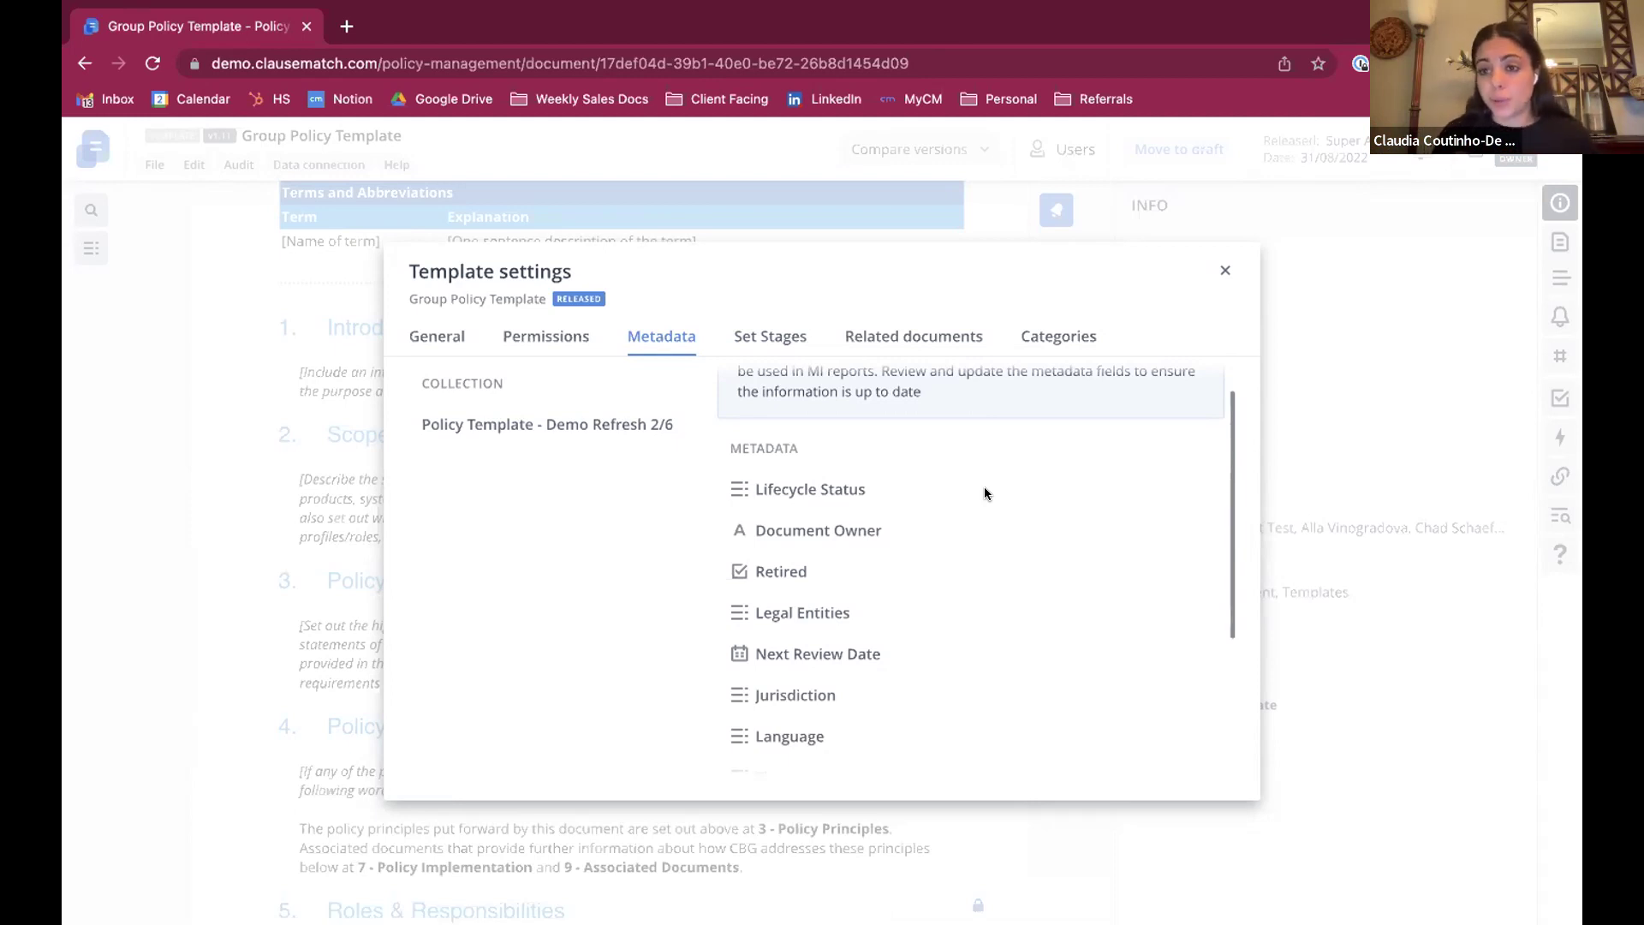
scroll(984, 492, down, 3)
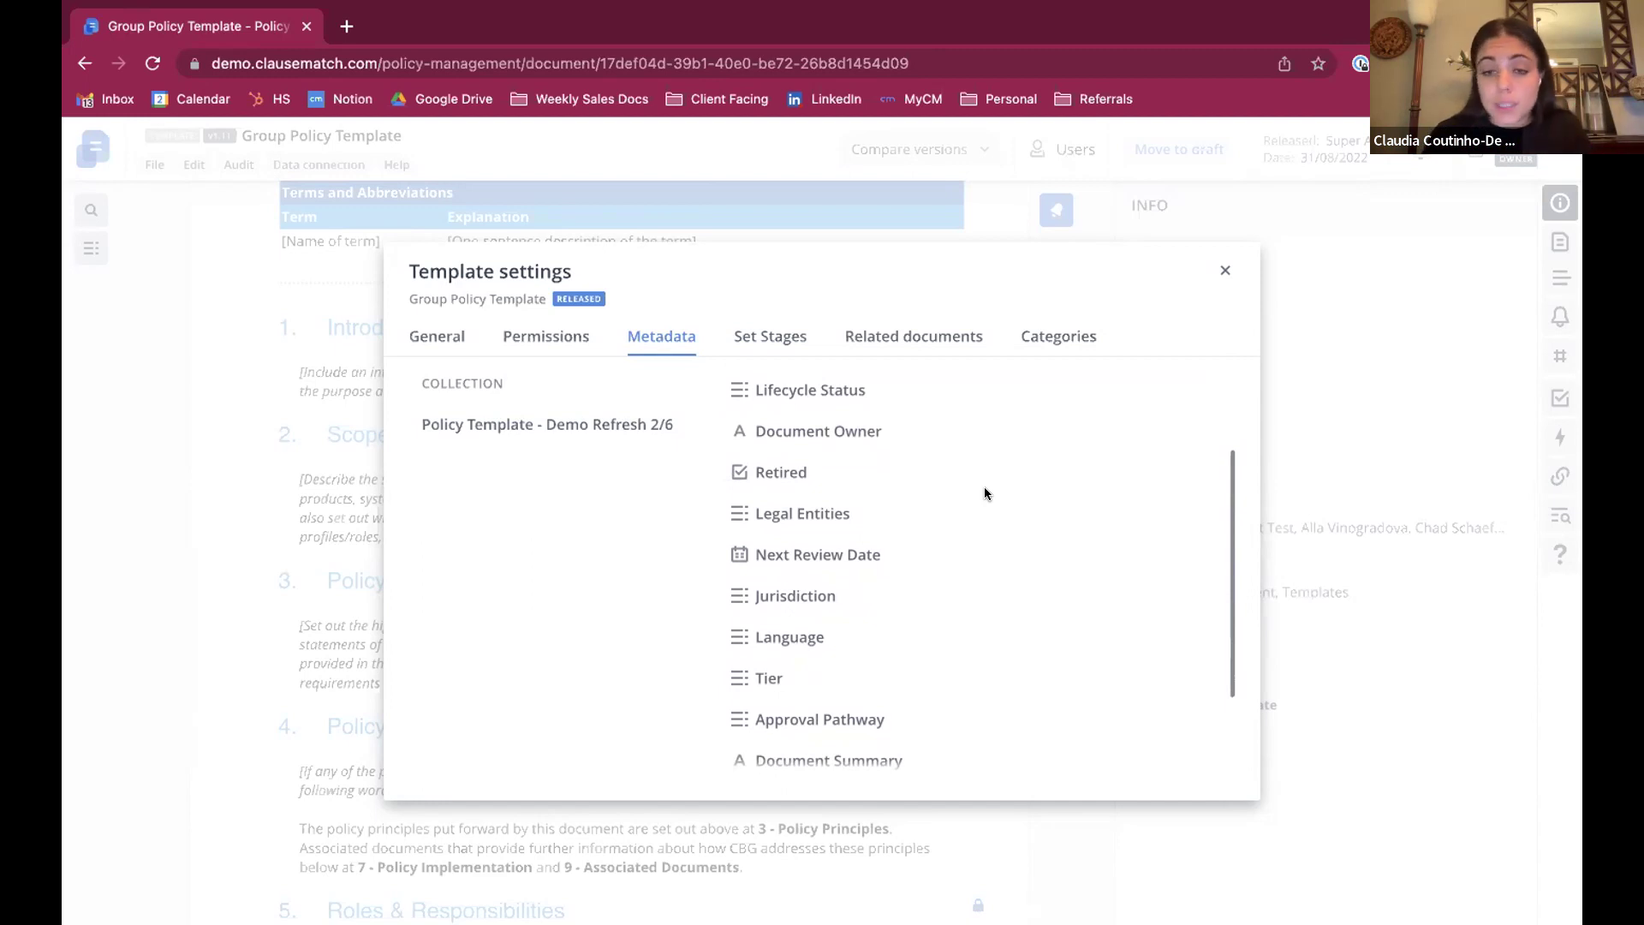
scroll(984, 486, down, 3)
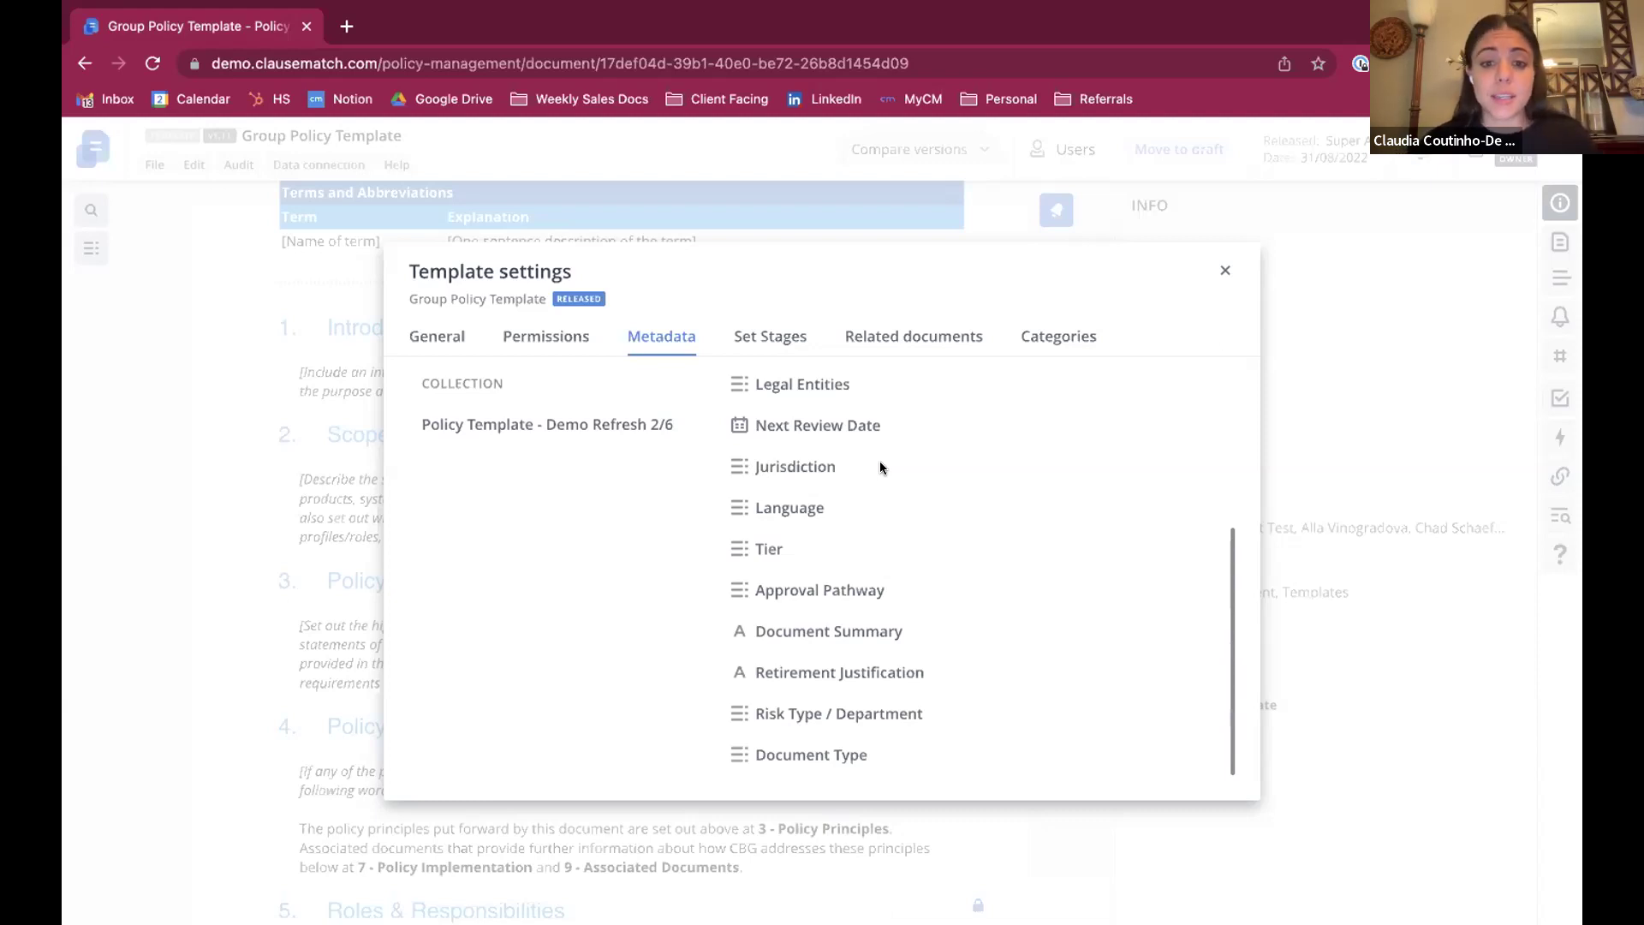
scroll(880, 462, up, 1)
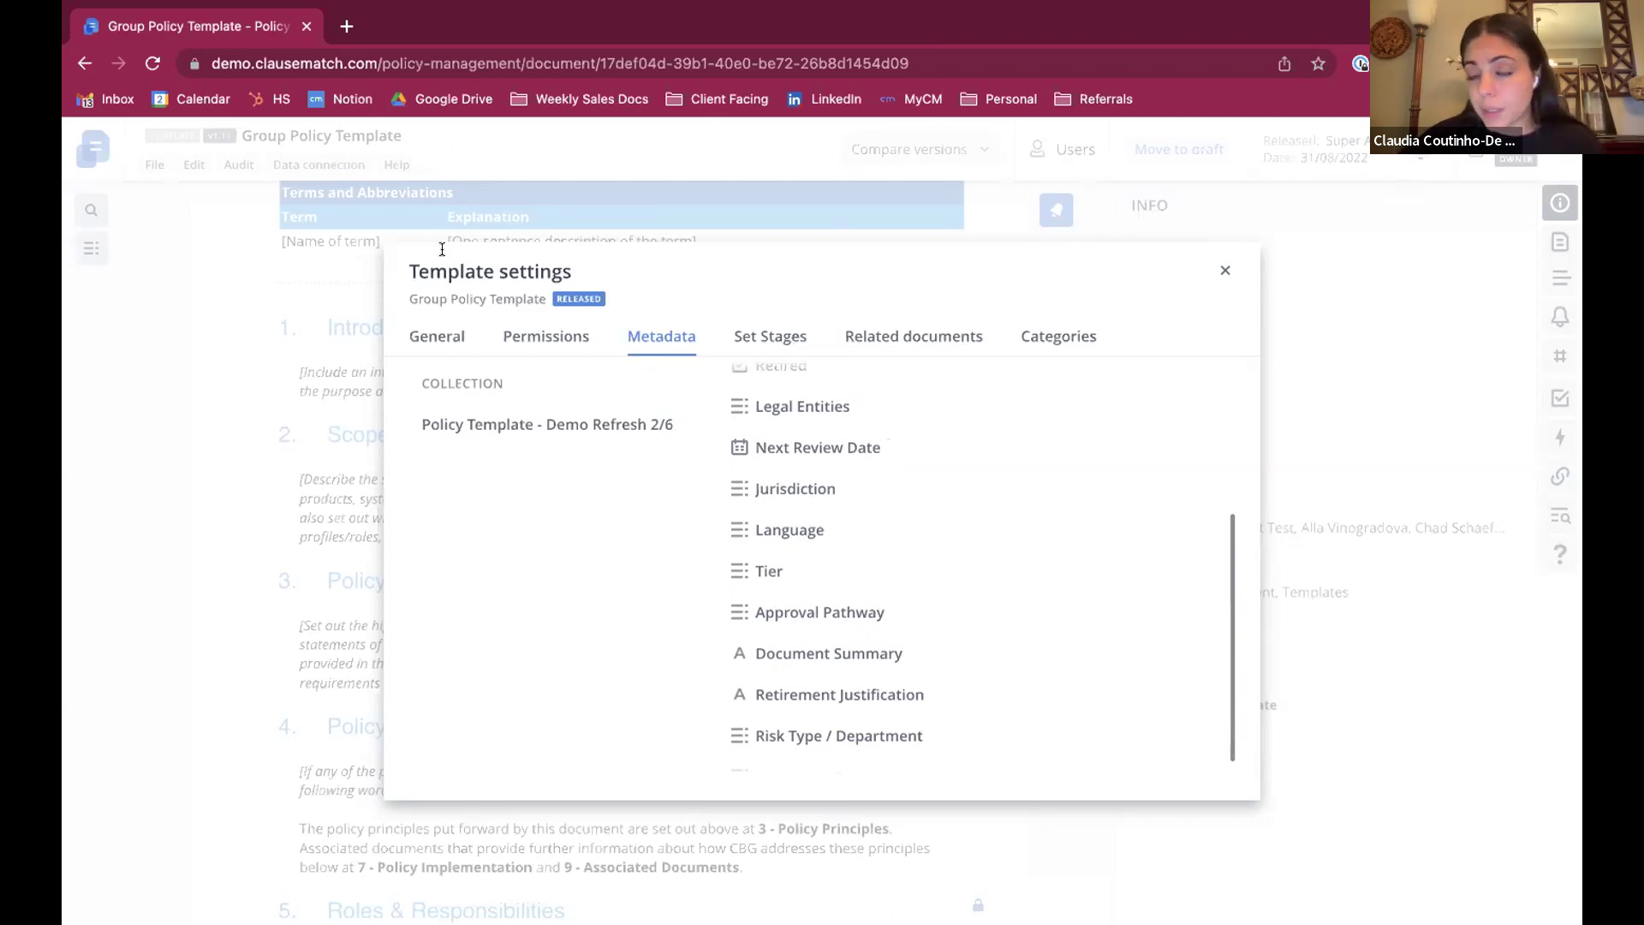
drag(747, 448, 884, 450)
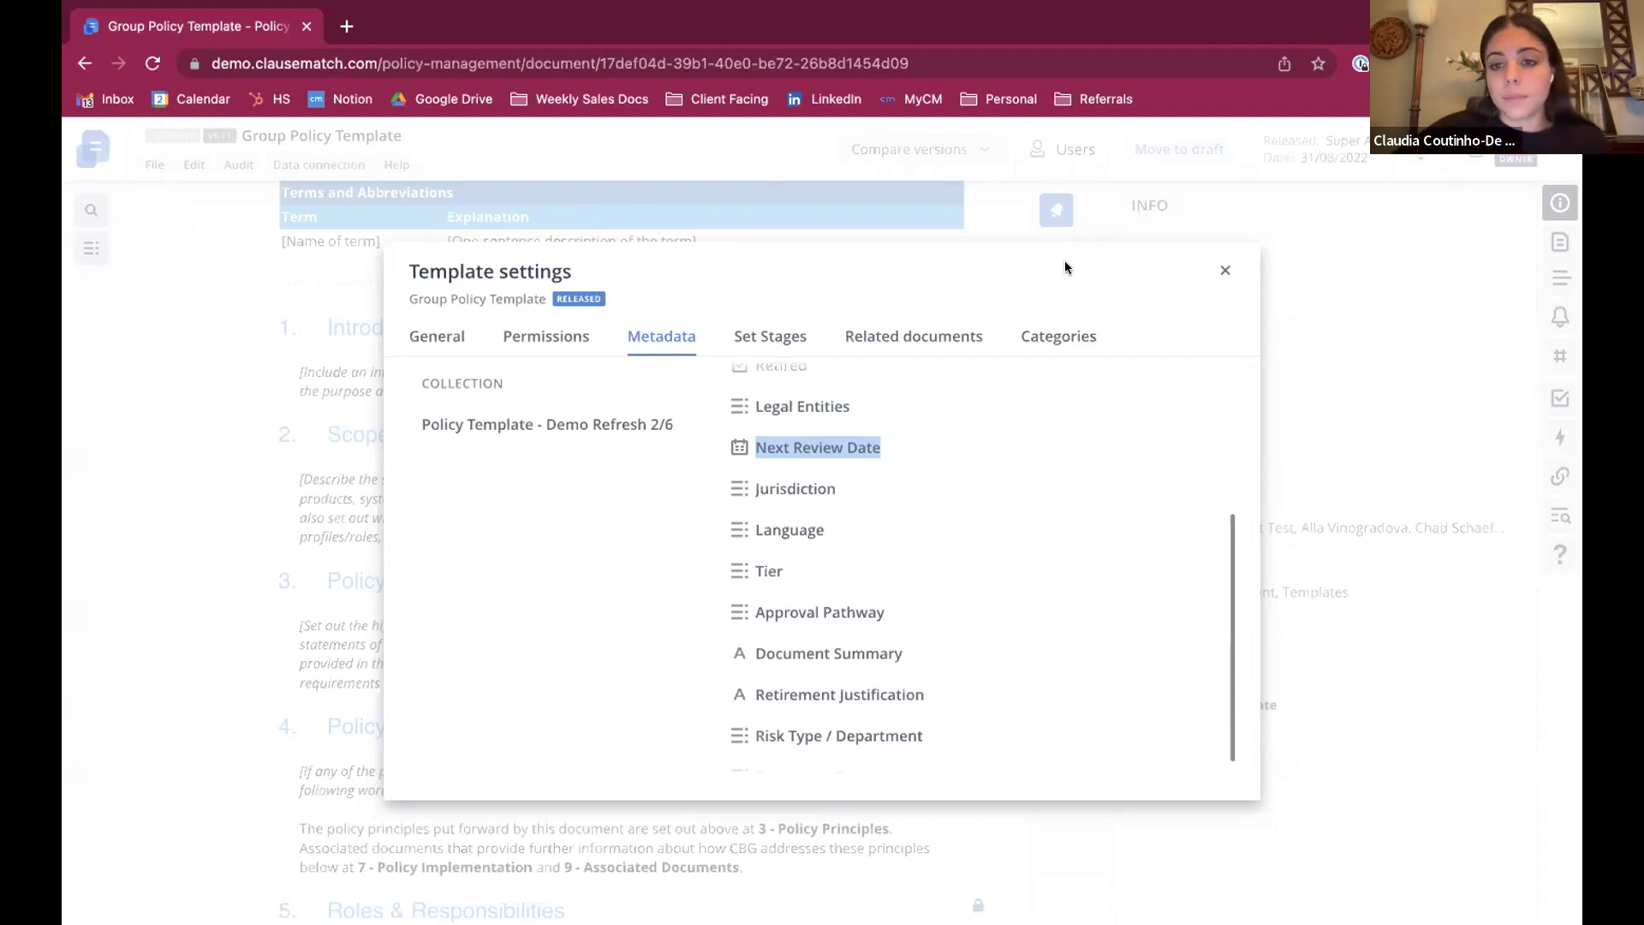
Step: Close the template settings and search all documents for 'AML'
click(1225, 268)
click(94, 141)
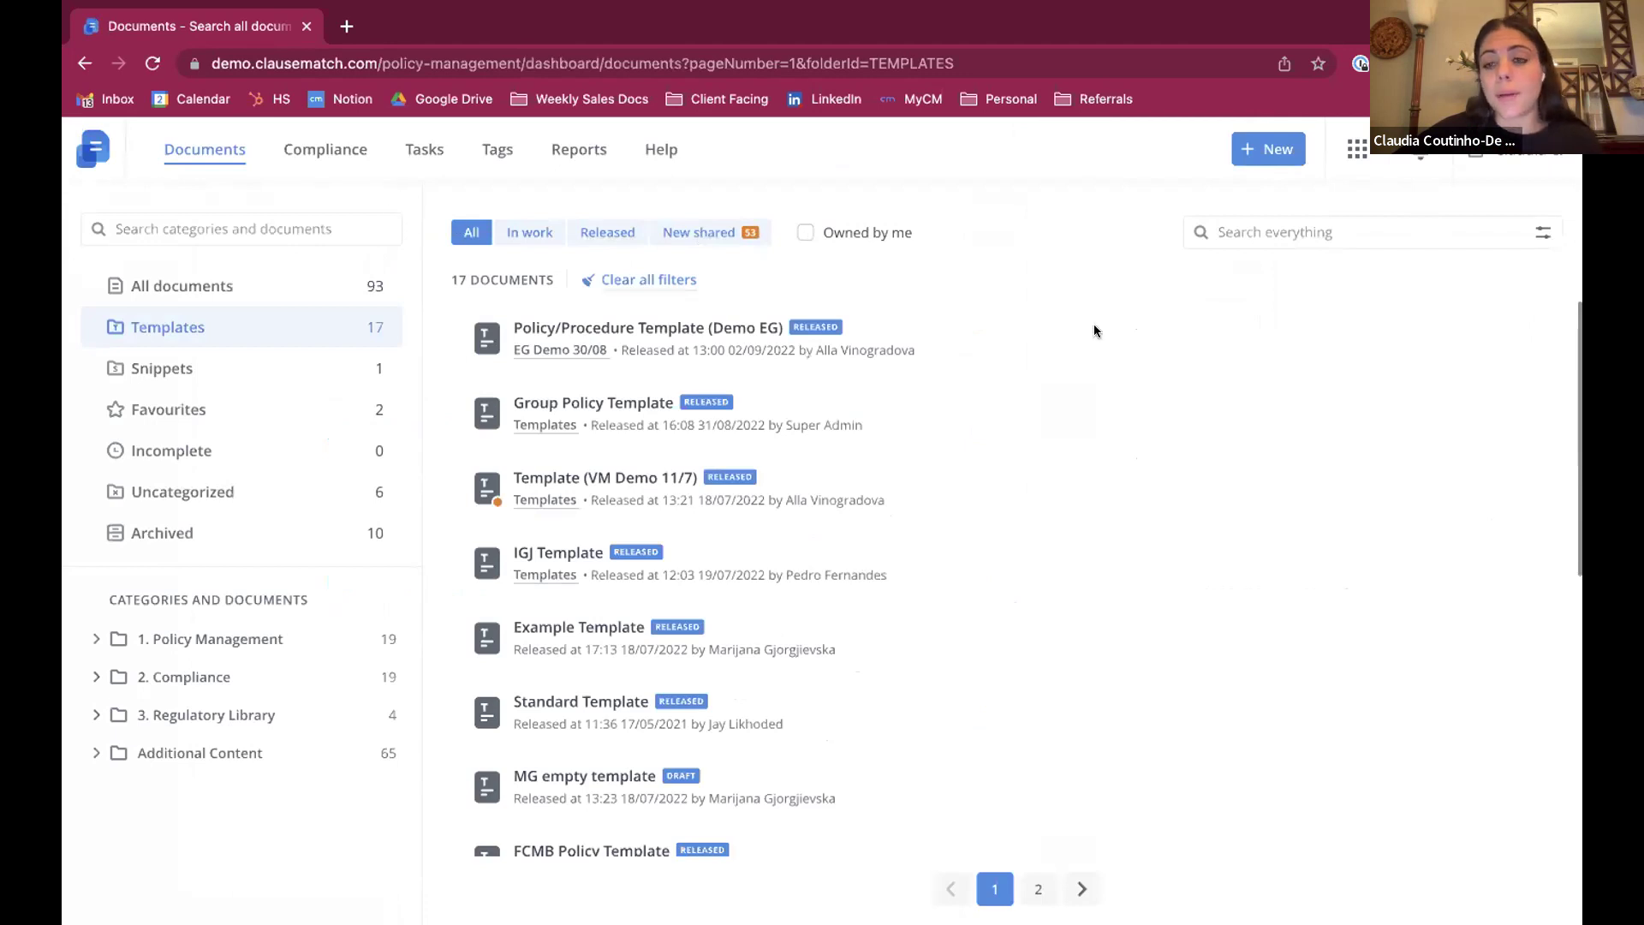
click(1333, 235)
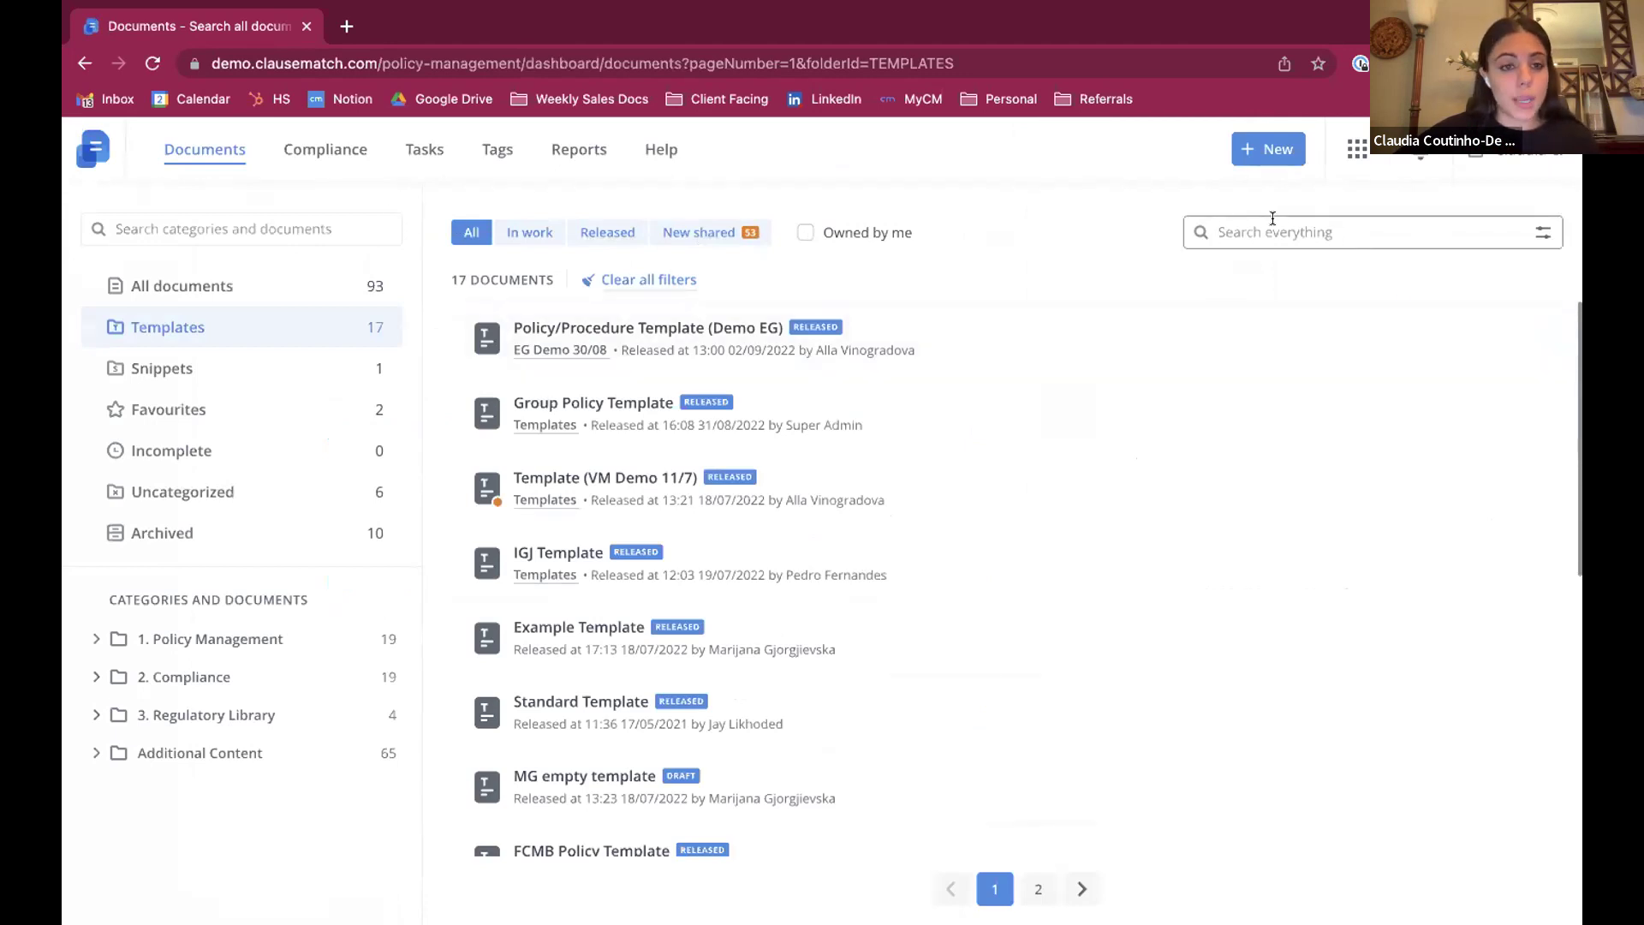
text(AML)
key(Return)
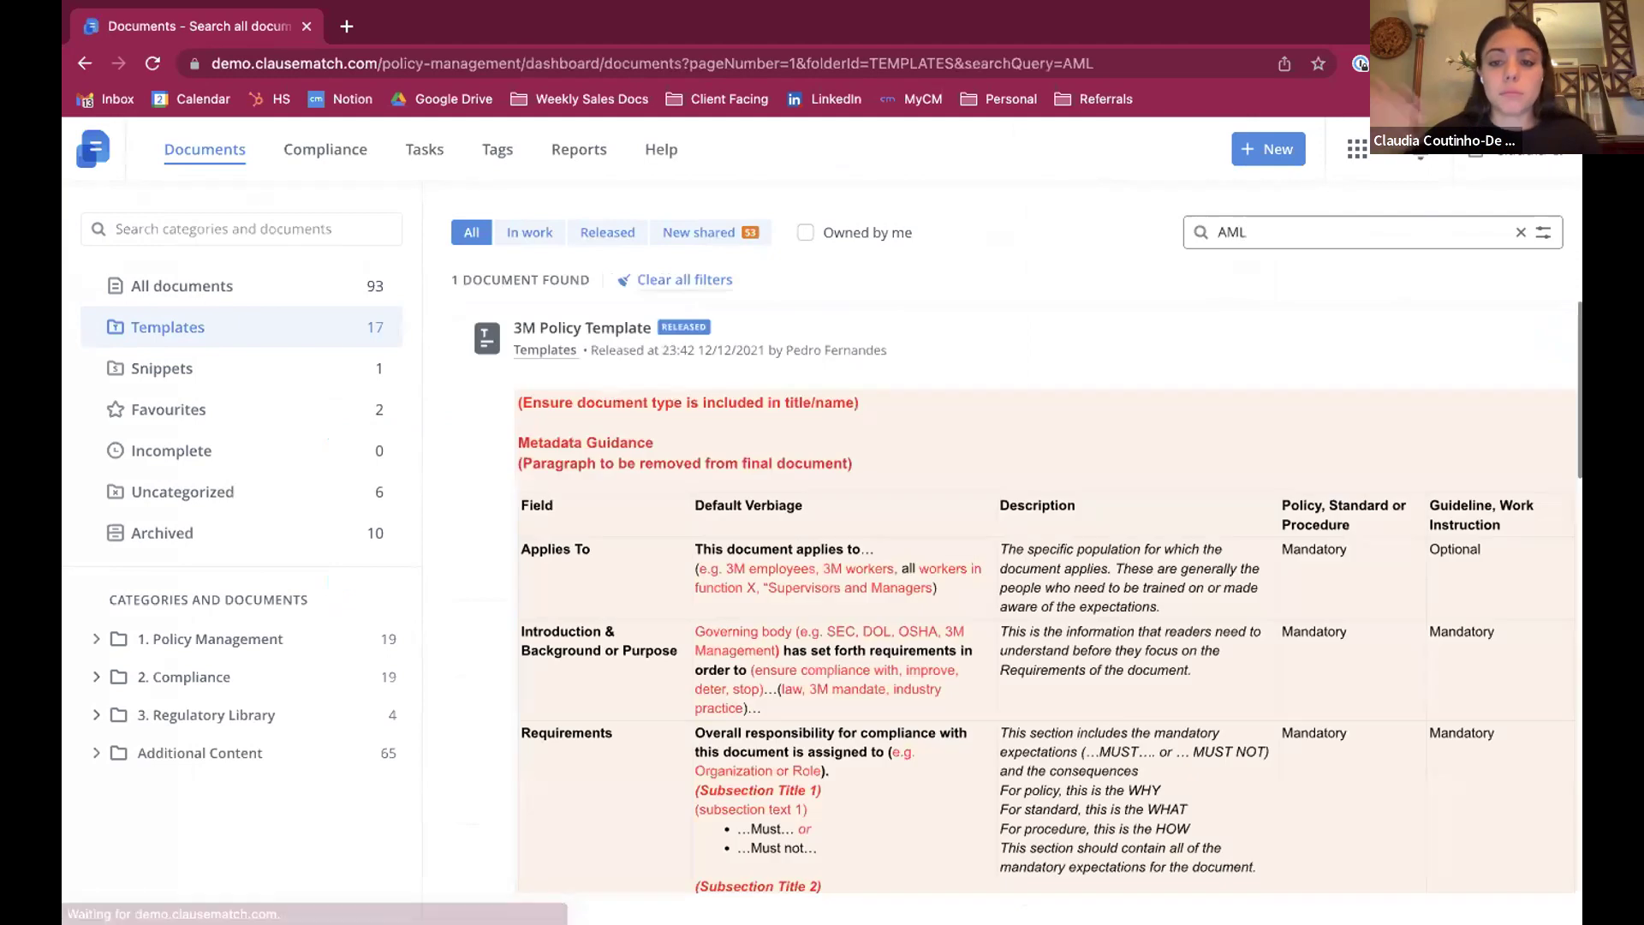
click(225, 301)
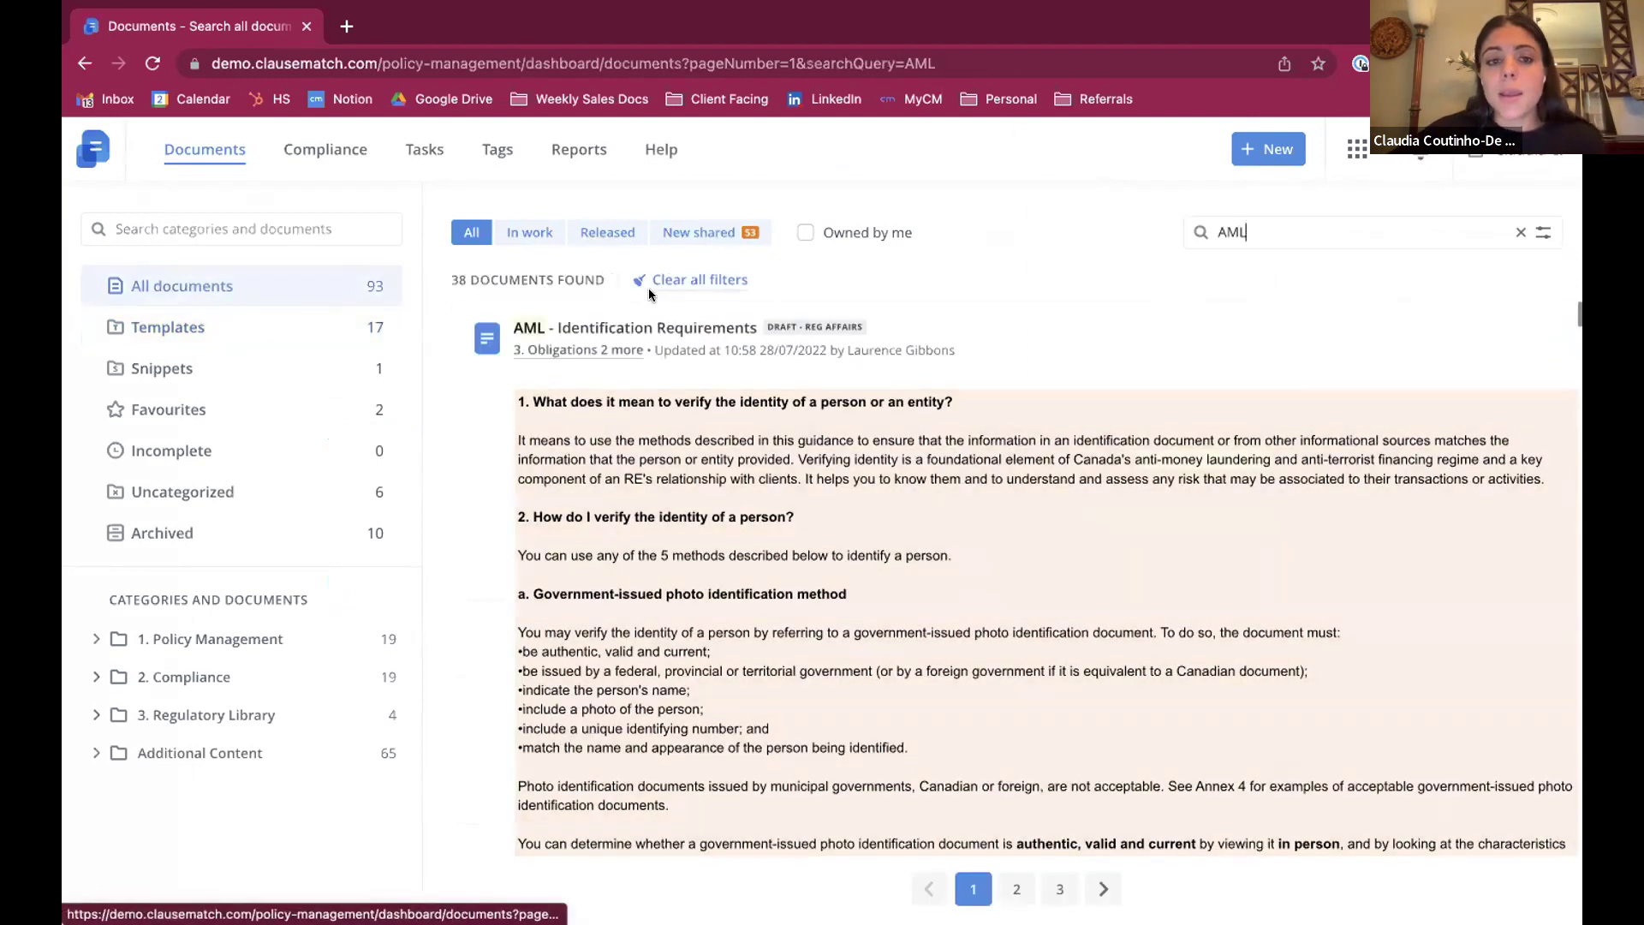
Step: Add Document Type, Entity and Jurisdiction filters to the AML search
click(1542, 232)
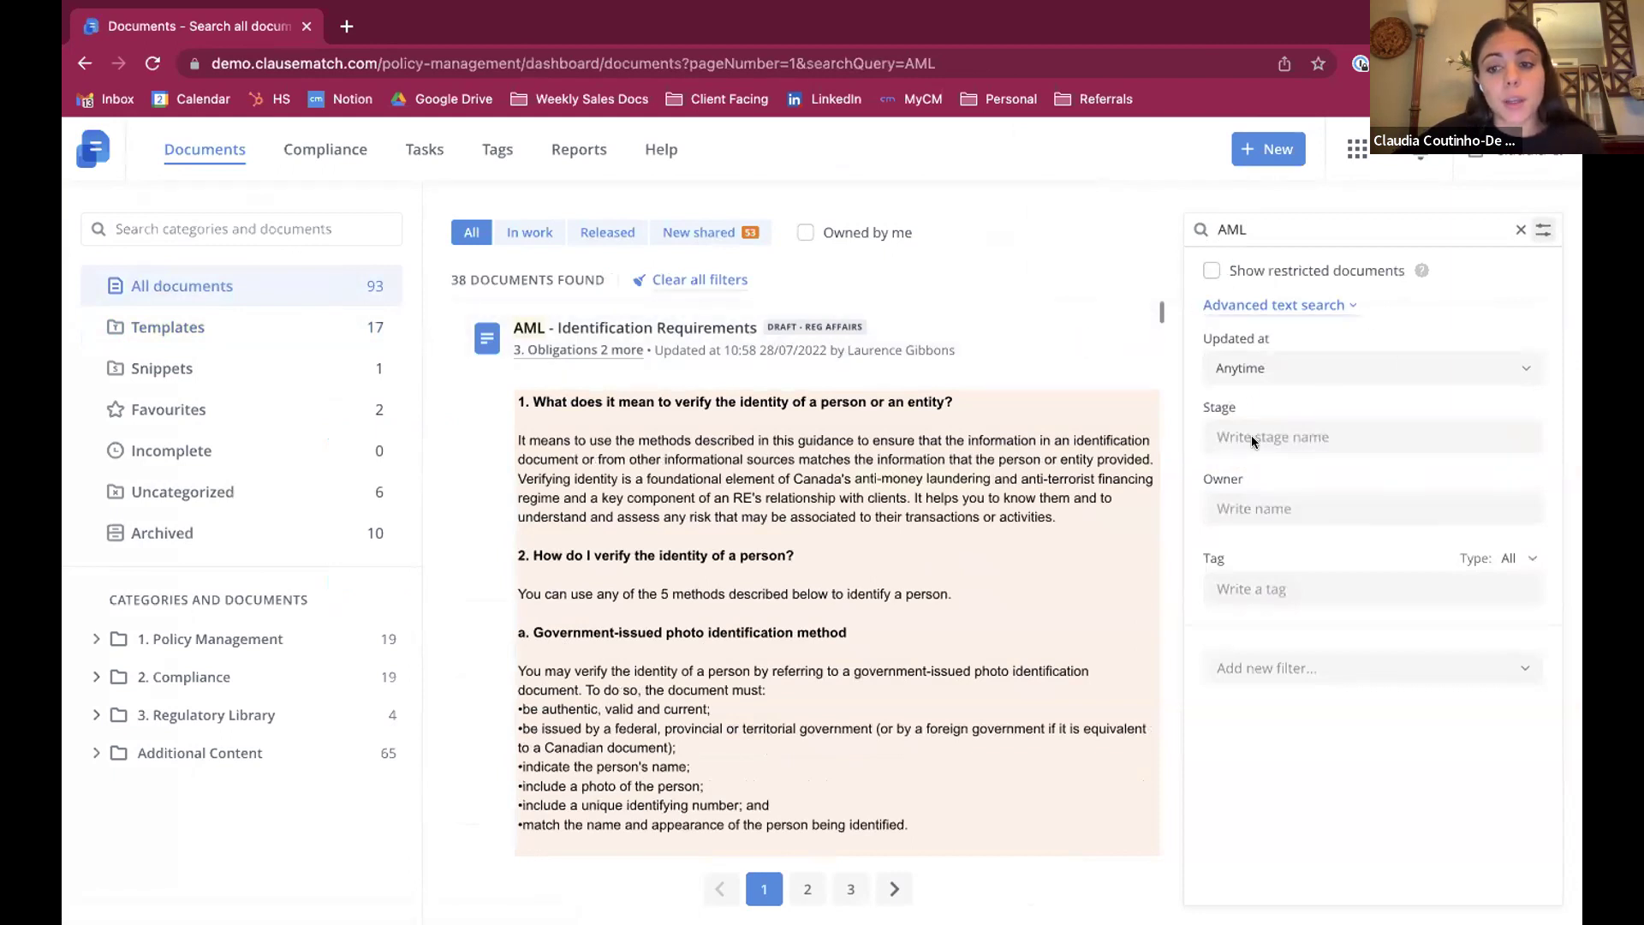
click(1233, 323)
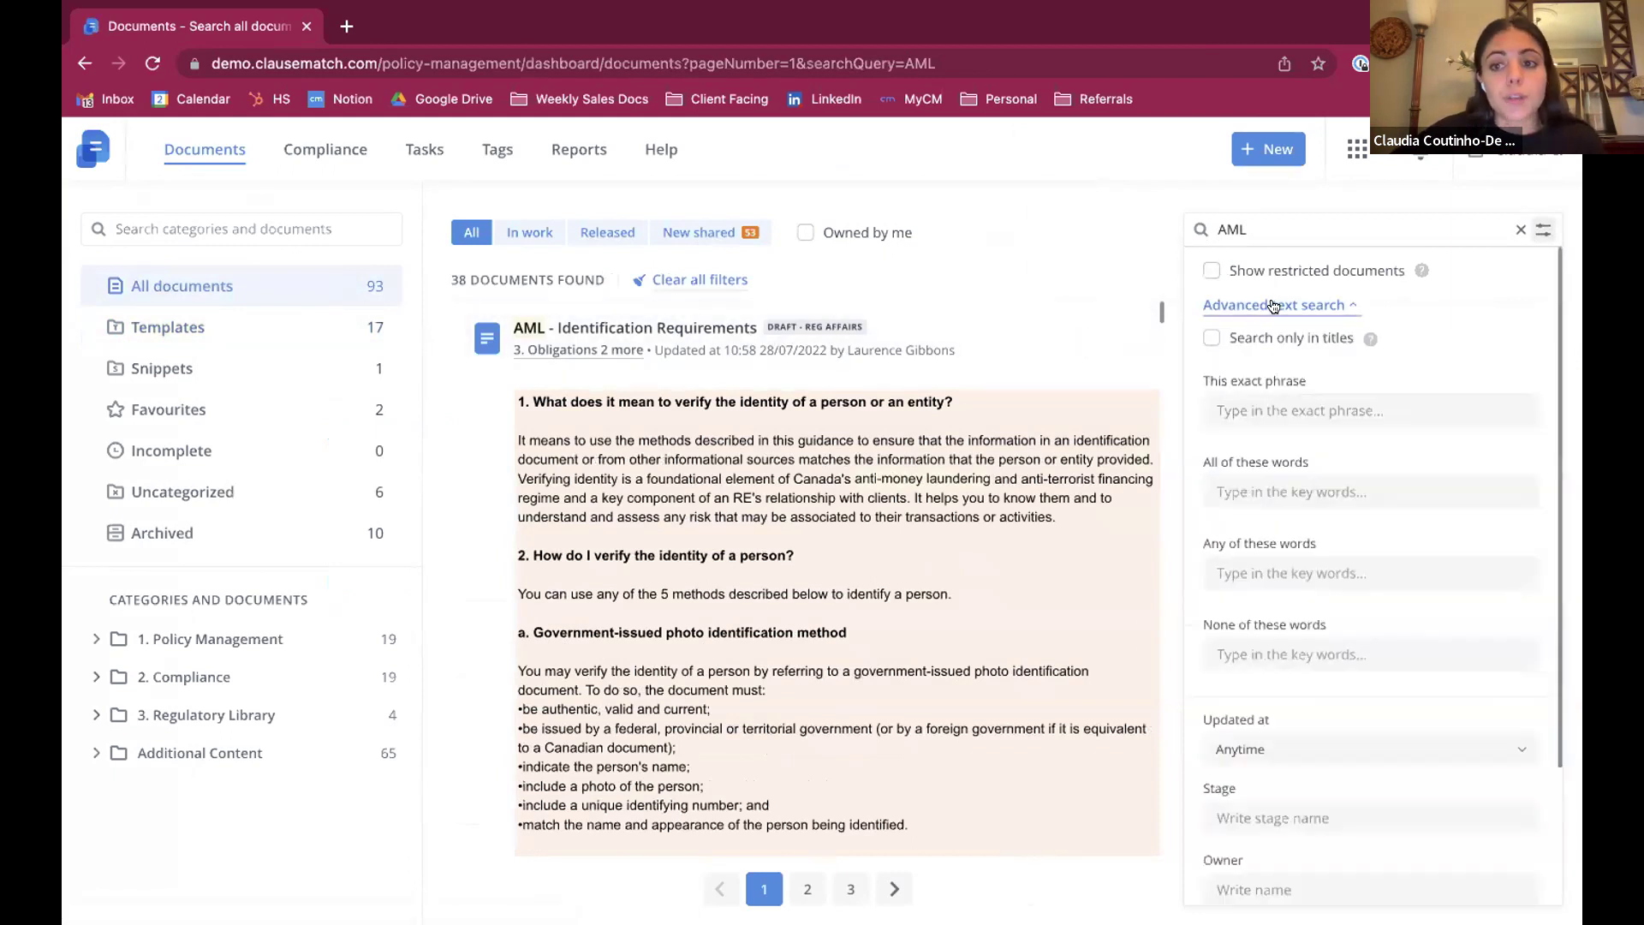
click(1276, 308)
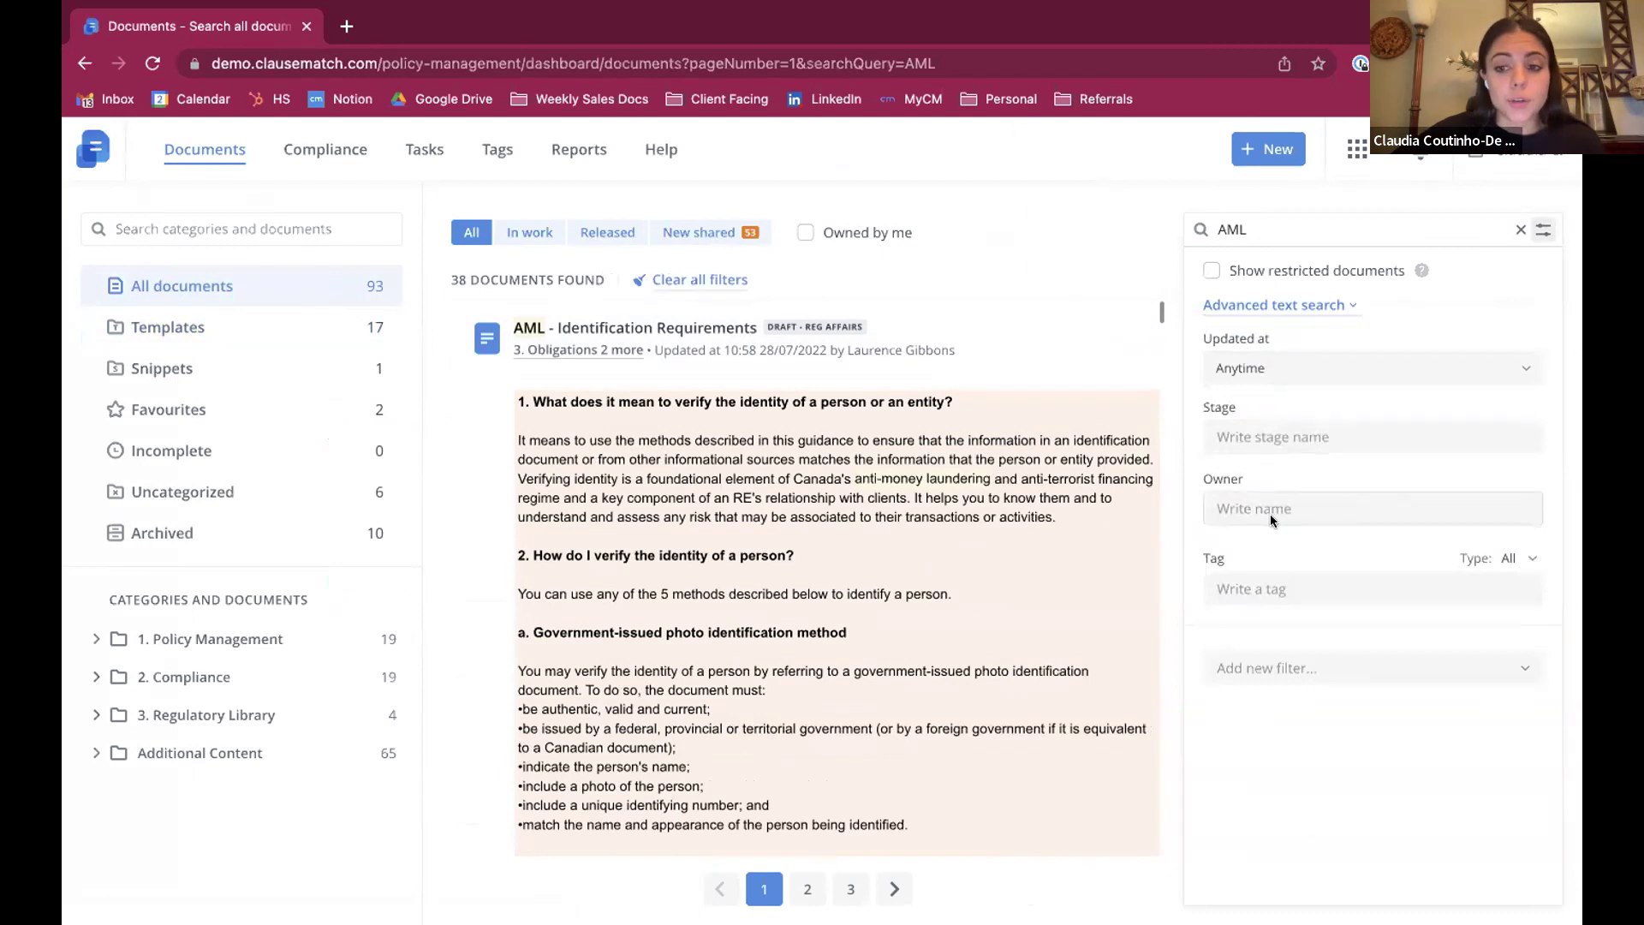
click(1240, 670)
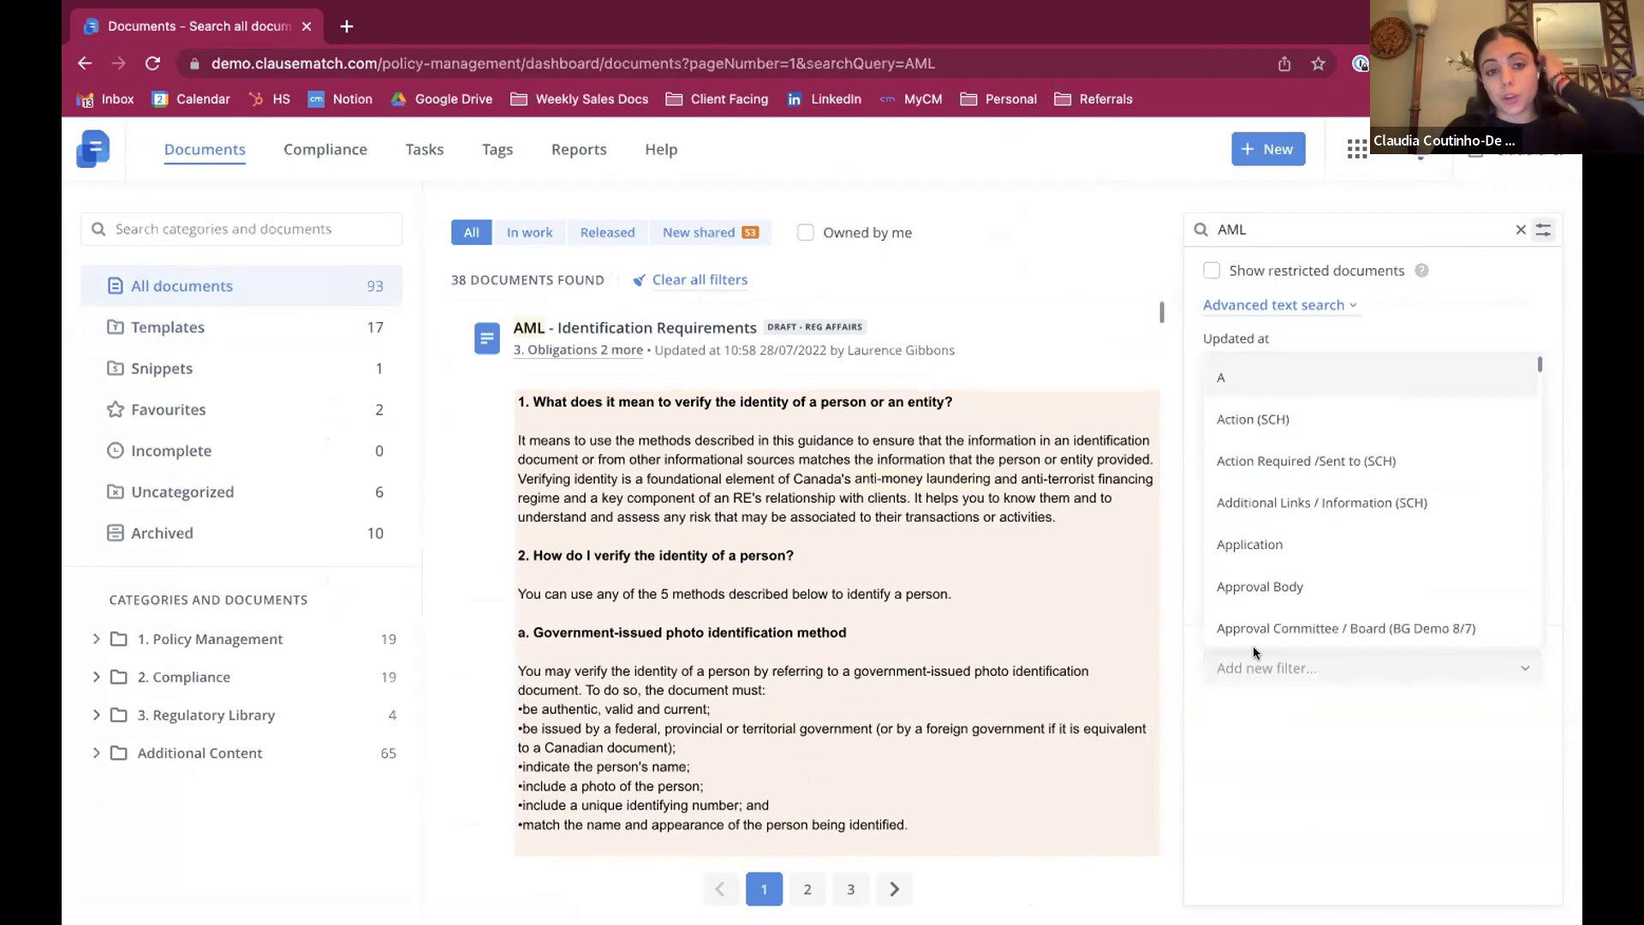
text(document)
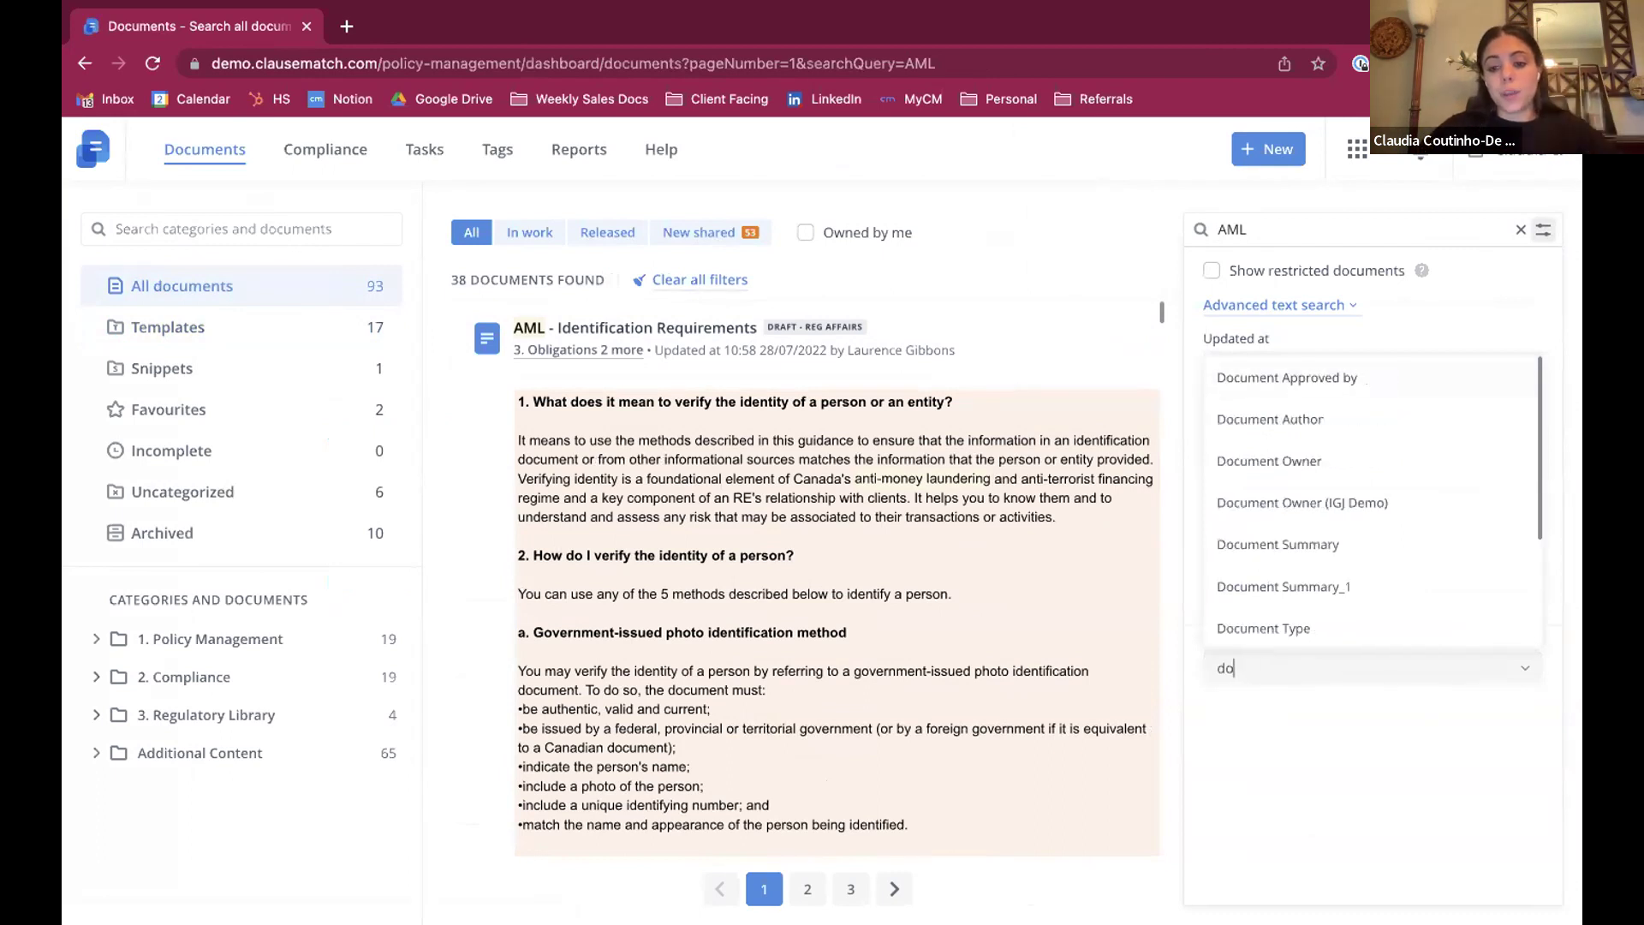
click(1295, 627)
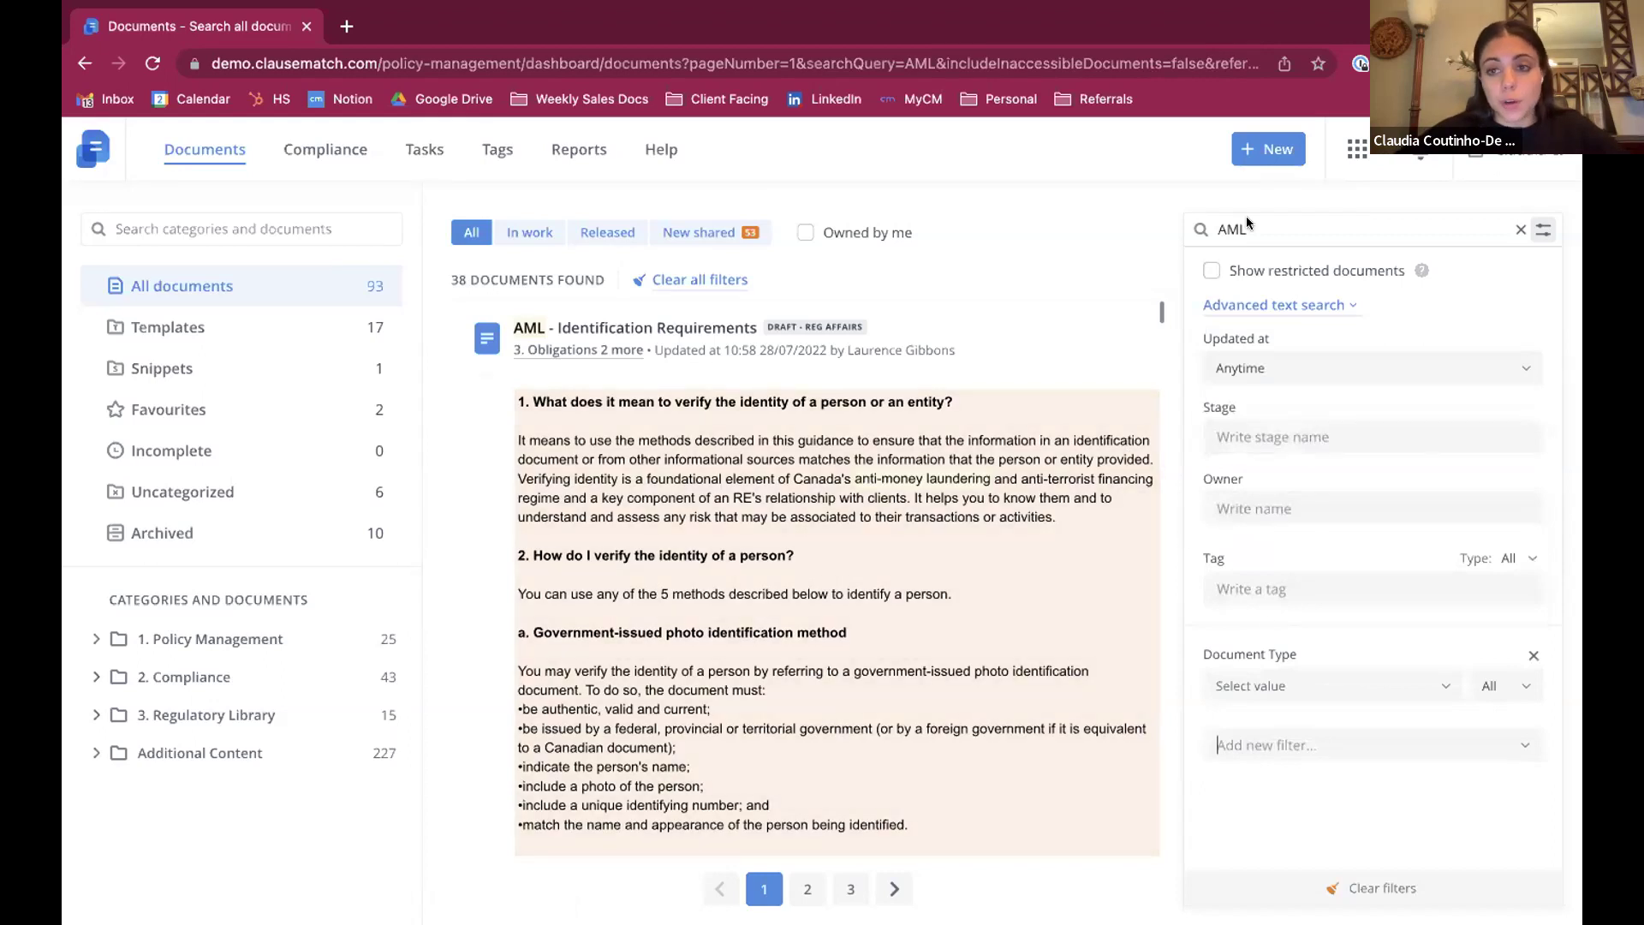
text(entit)
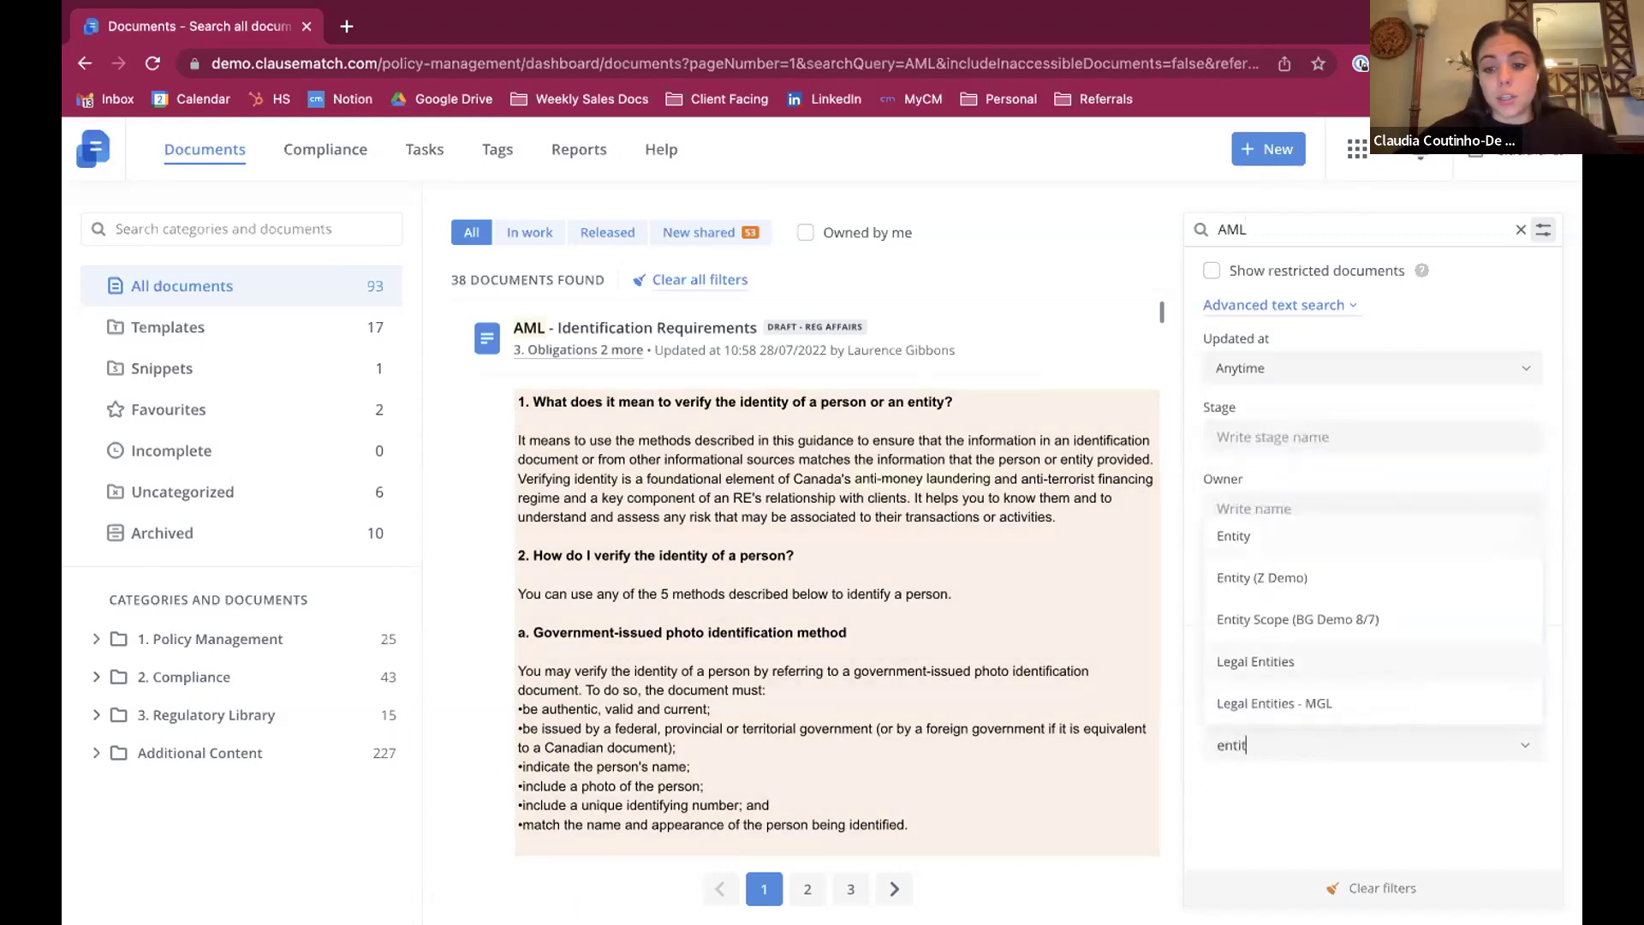
click(1269, 540)
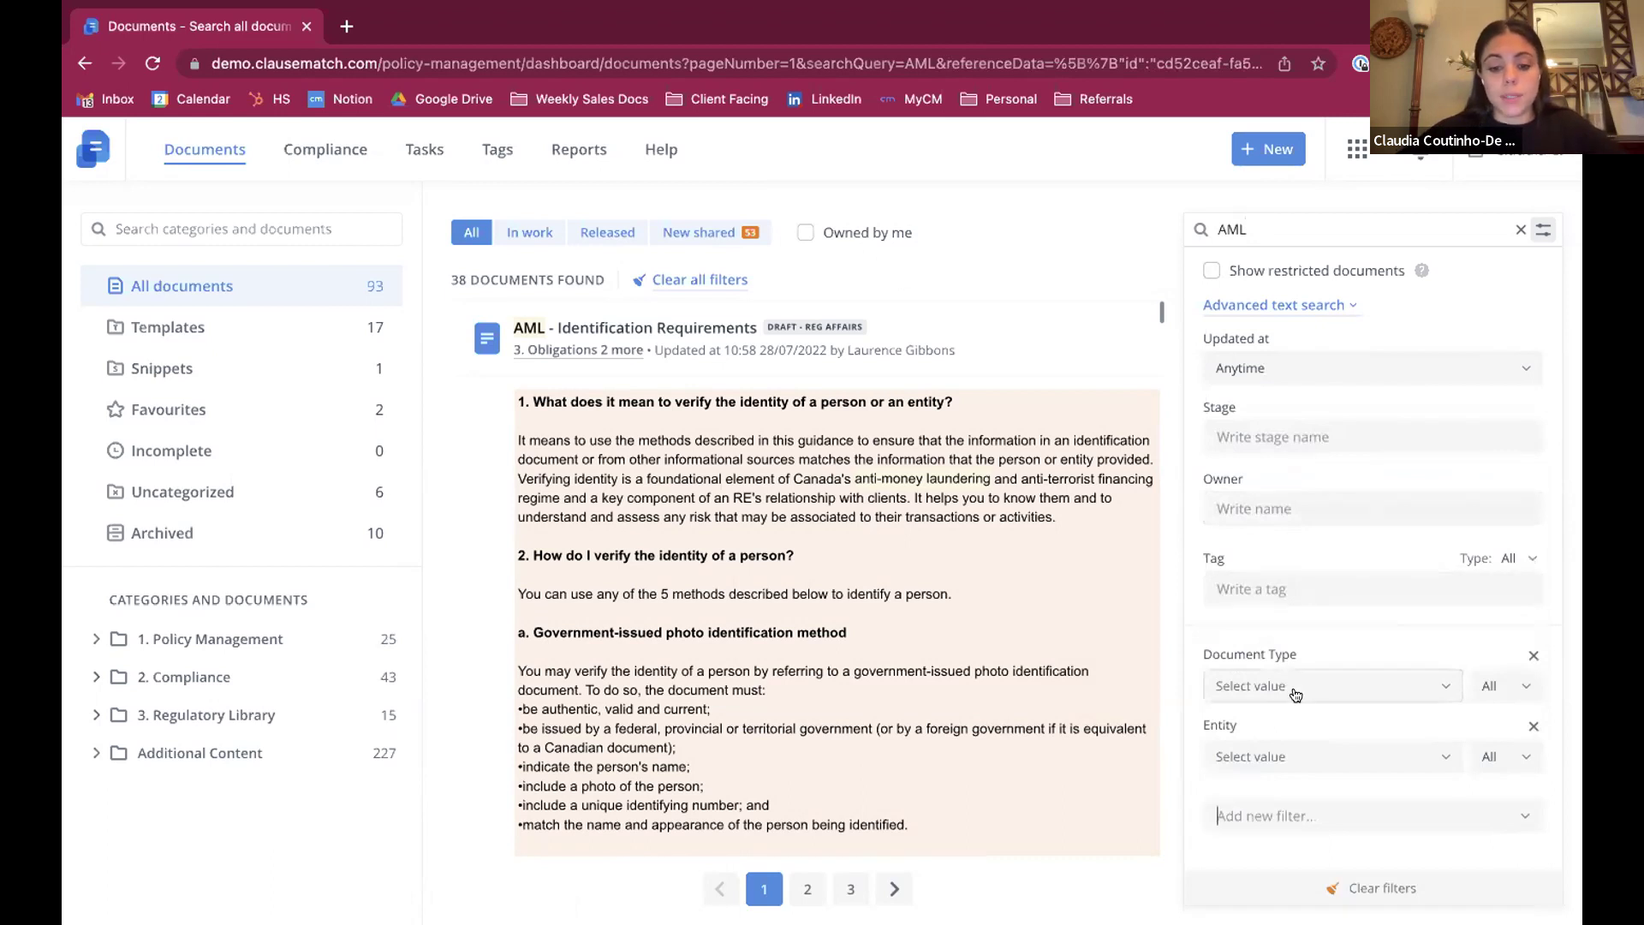
text(juri)
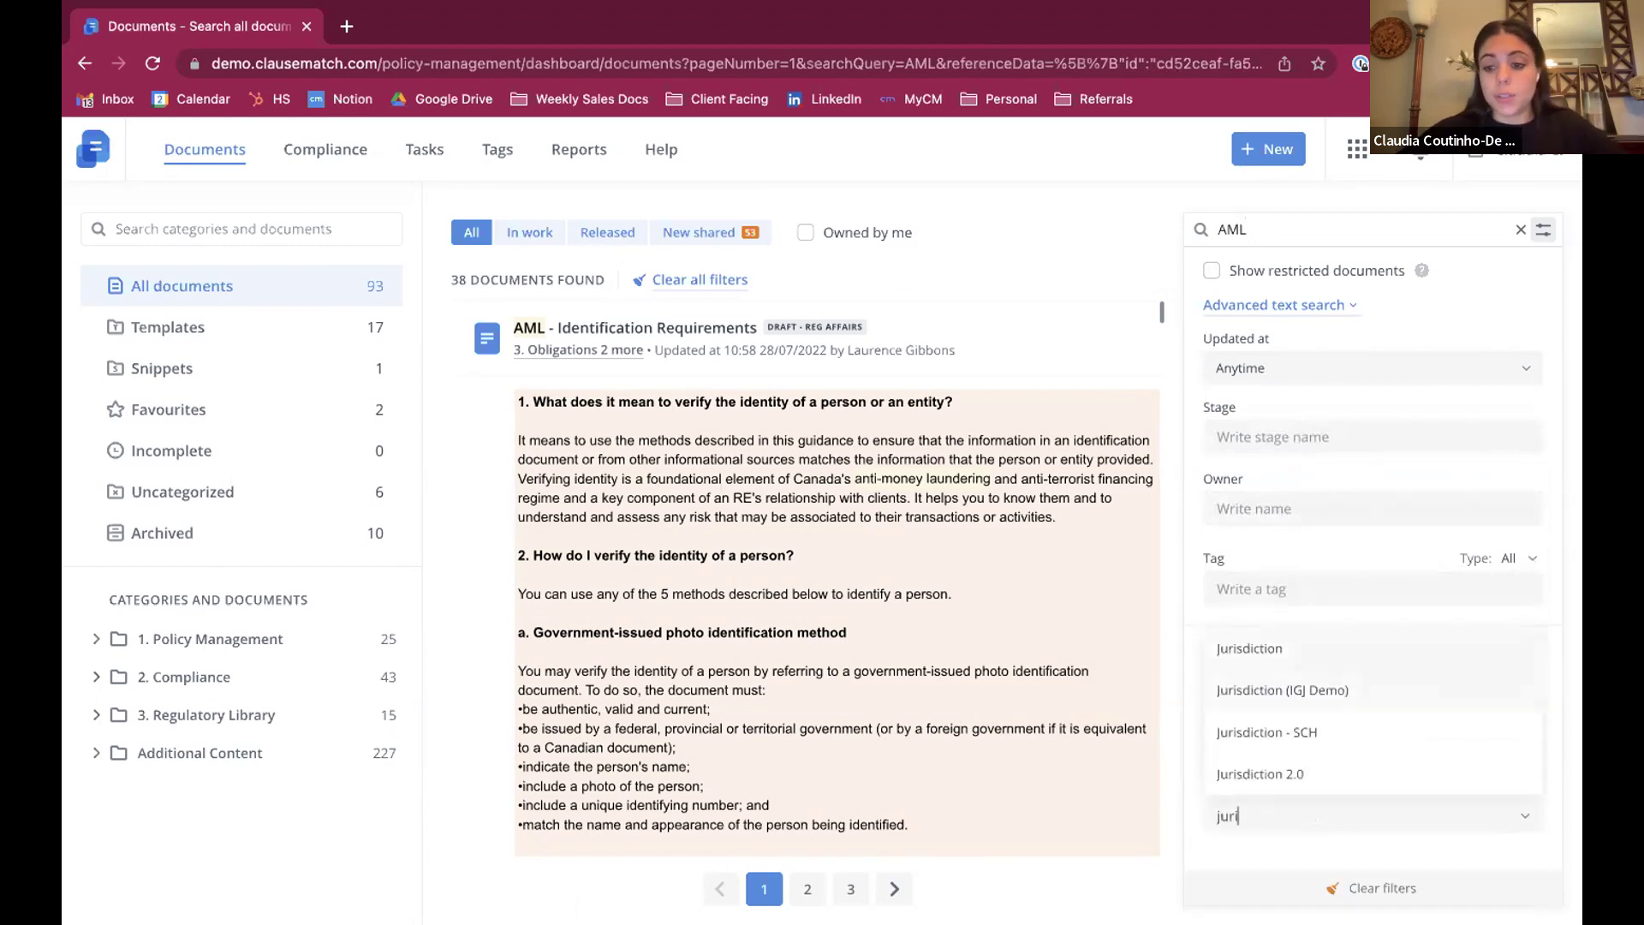
click(1272, 647)
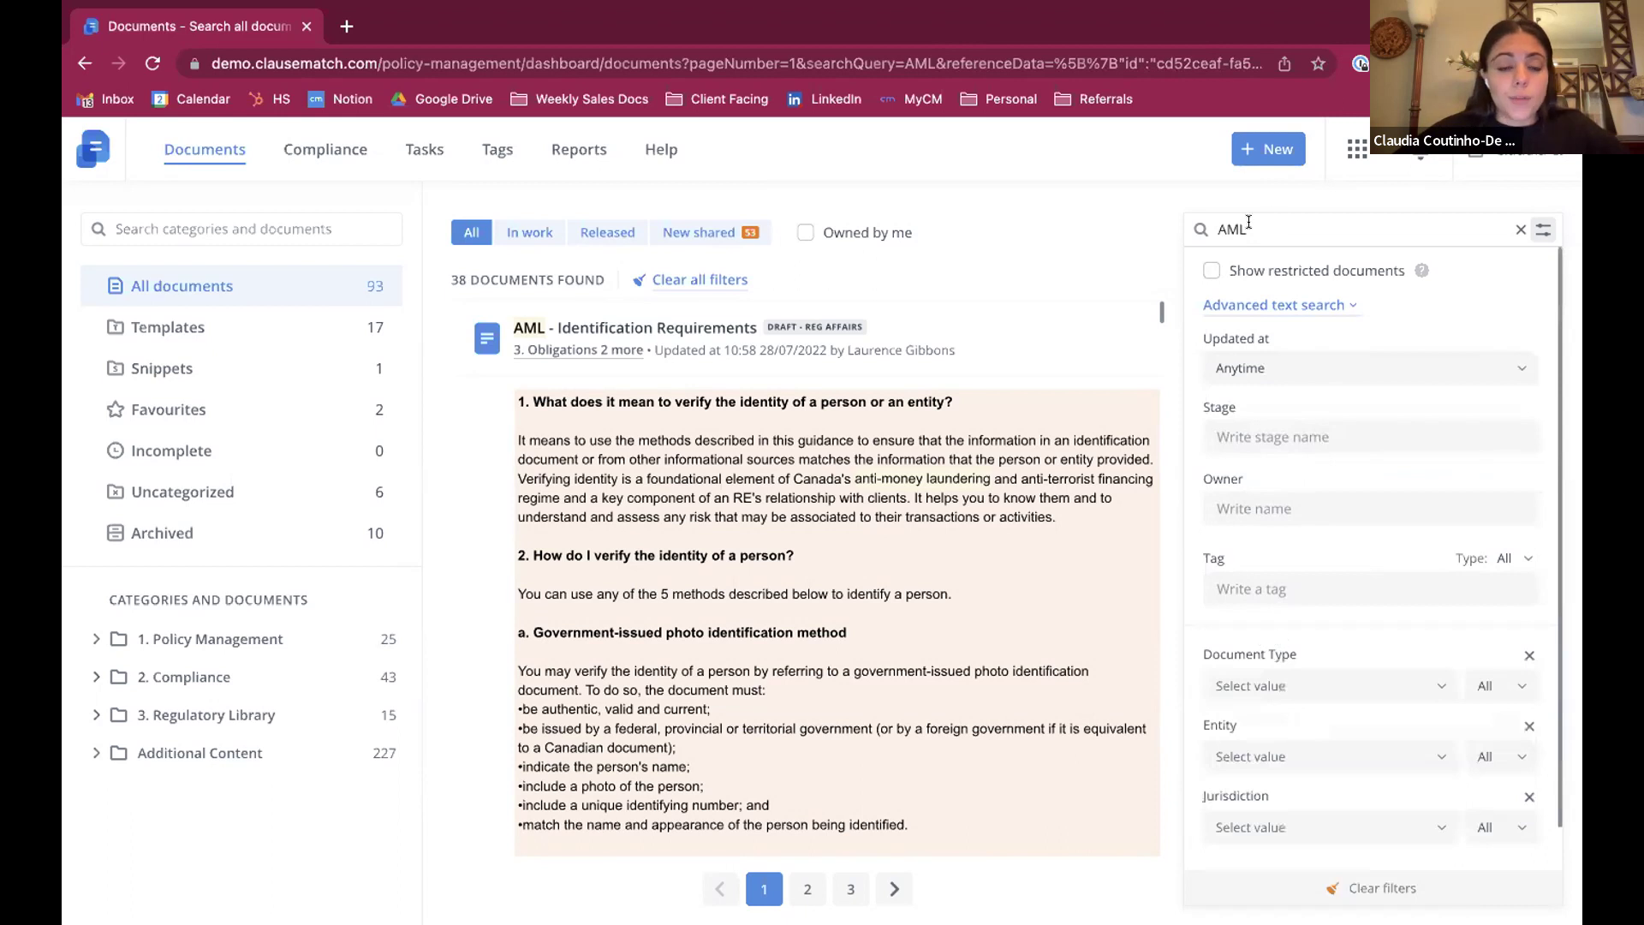
Step: Browse the available document type and jurisdiction values, then close the filter panel
drag(1257, 229, 1214, 222)
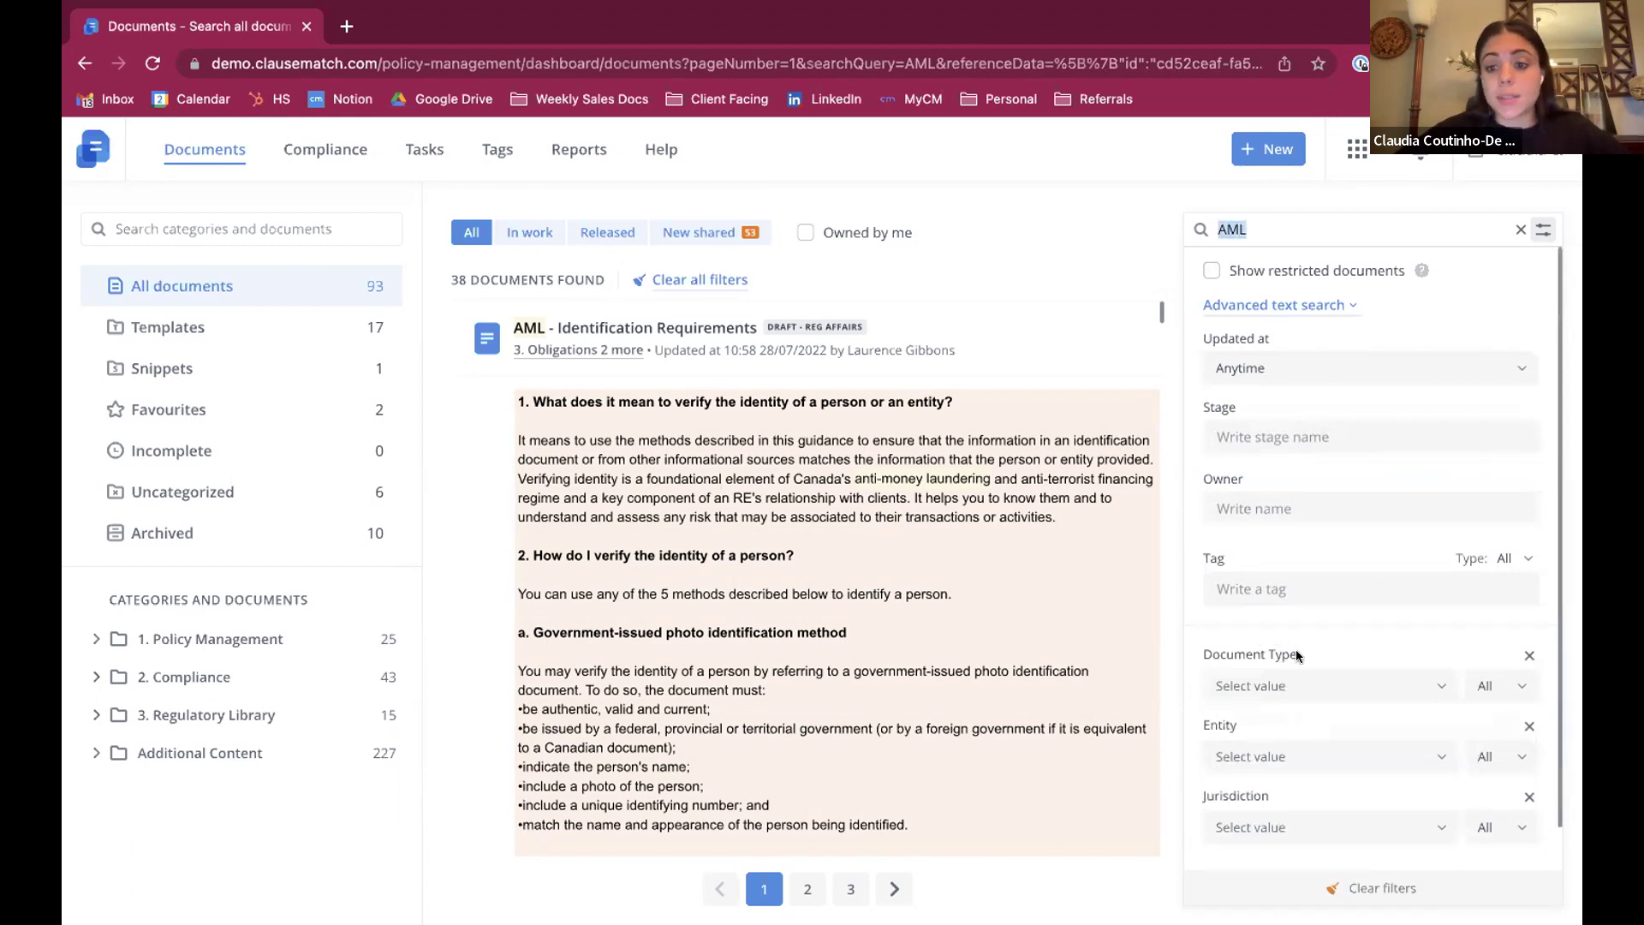
click(1284, 686)
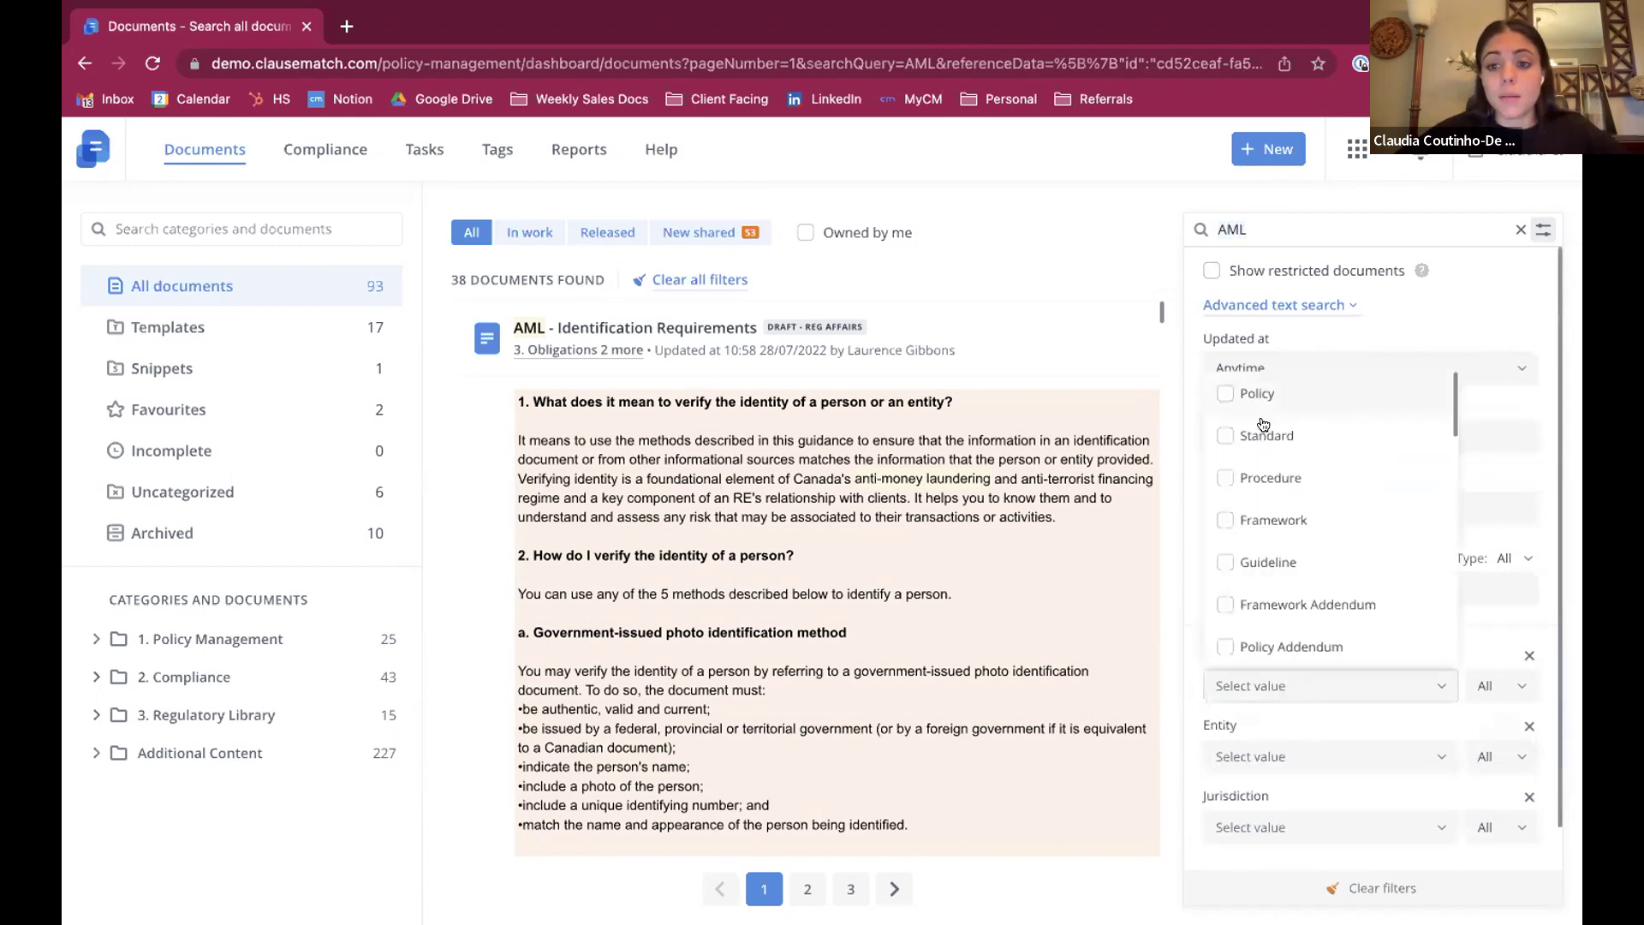
click(1256, 827)
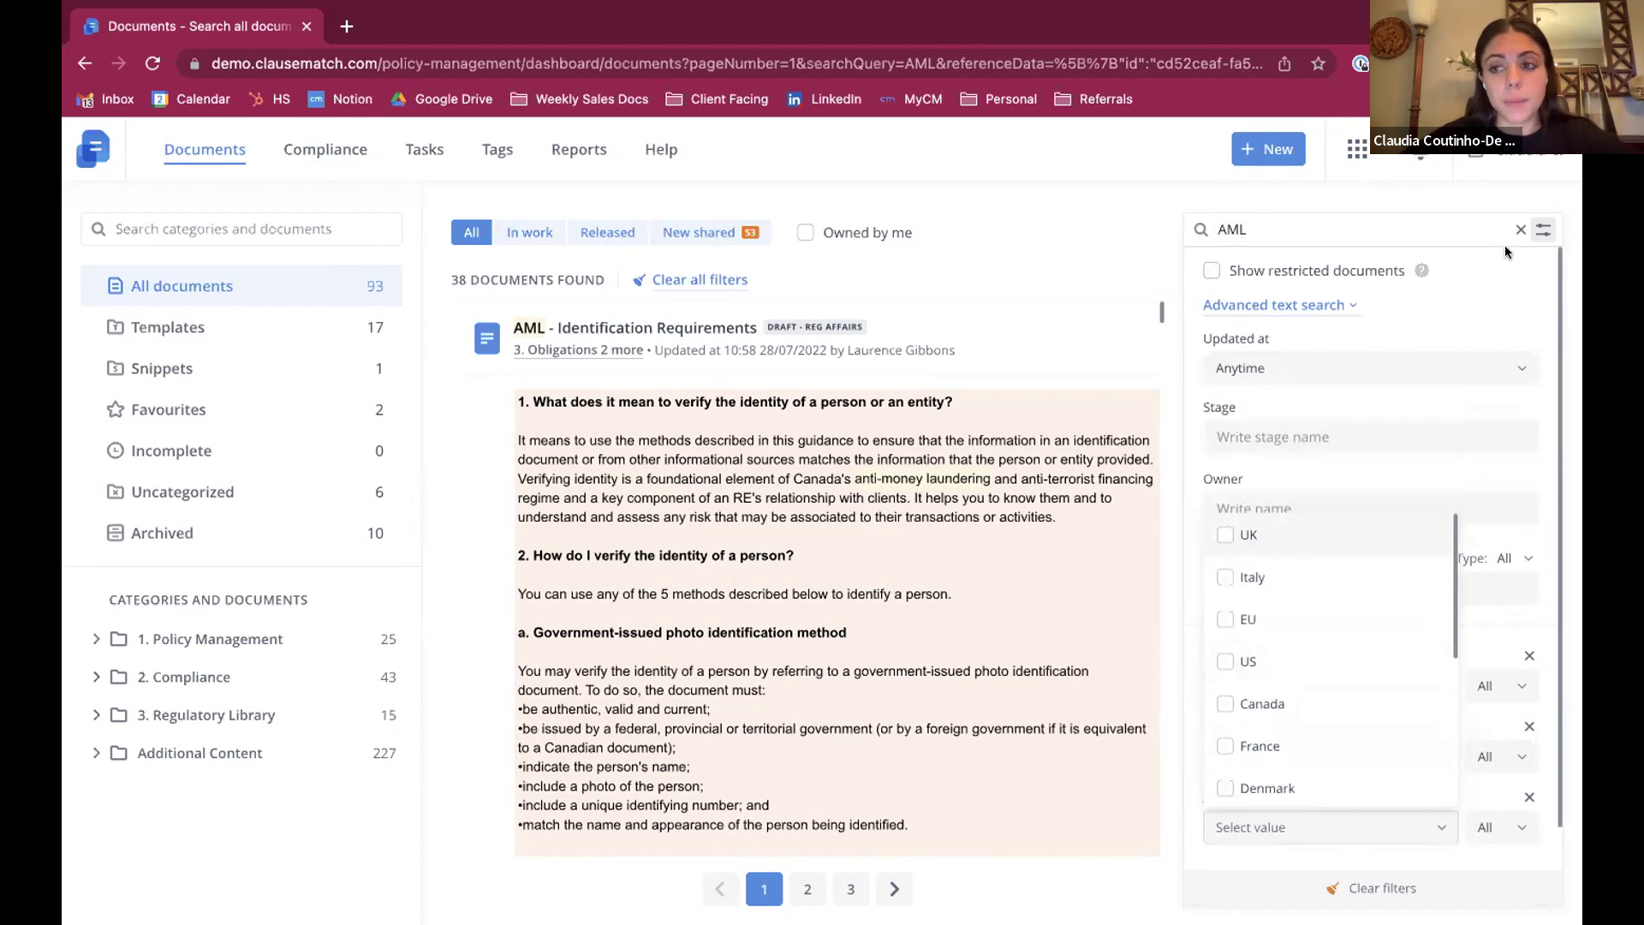
click(1543, 230)
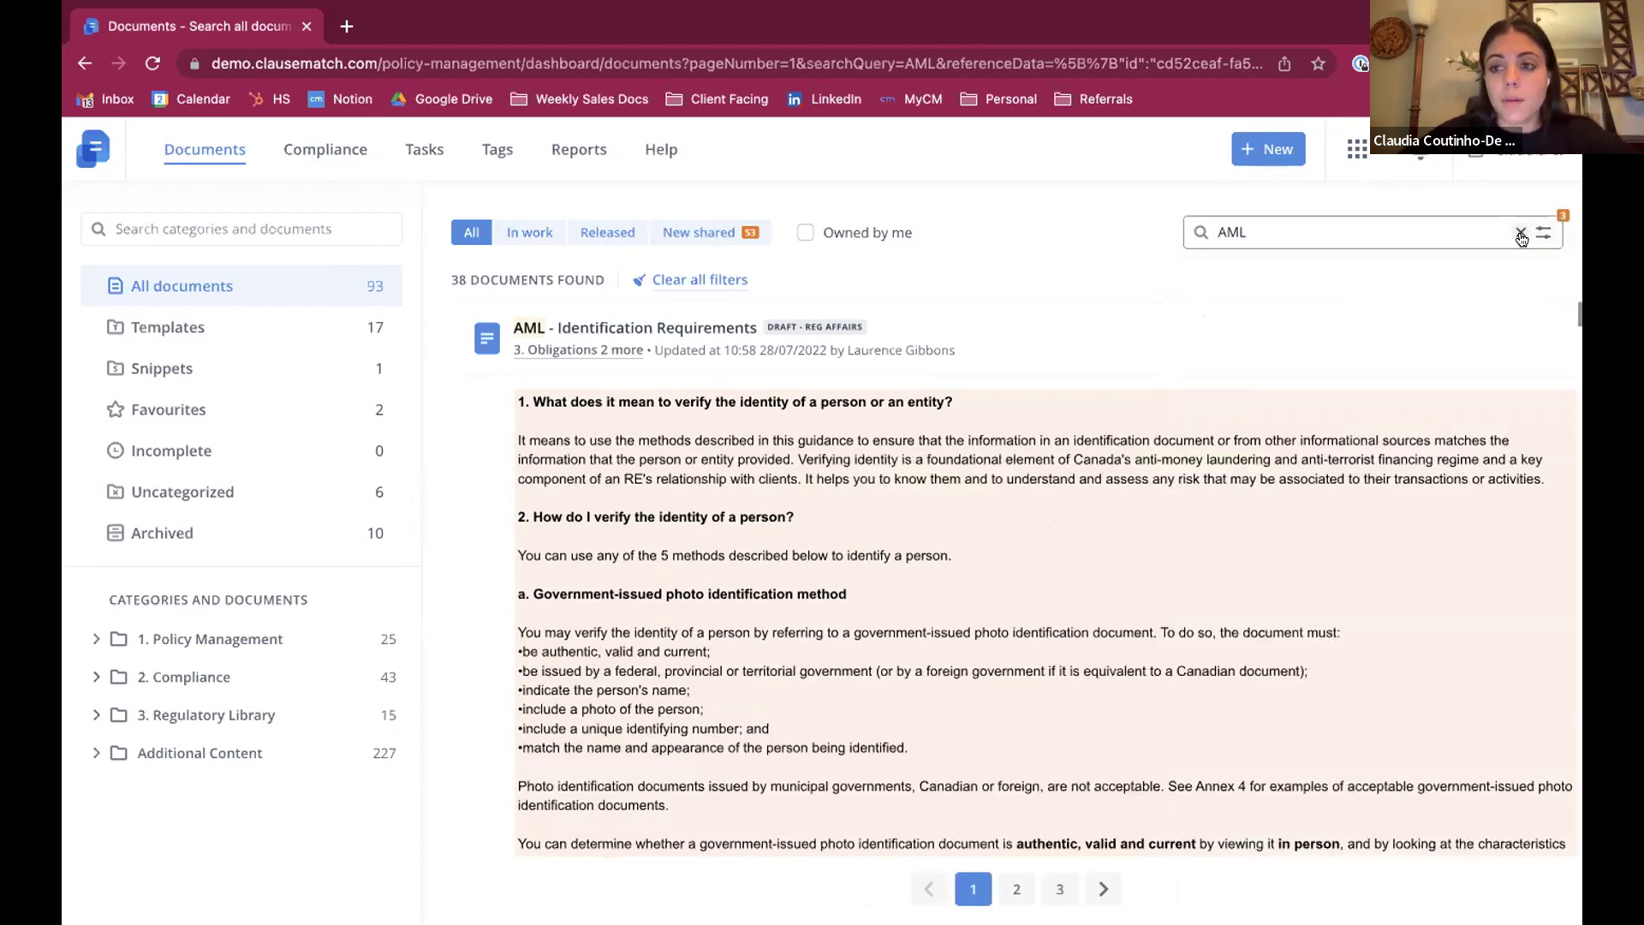
Step: Clear the AML search, then expand 1. Policy Management and Risk Taxonomy in the Categories tree
click(1521, 233)
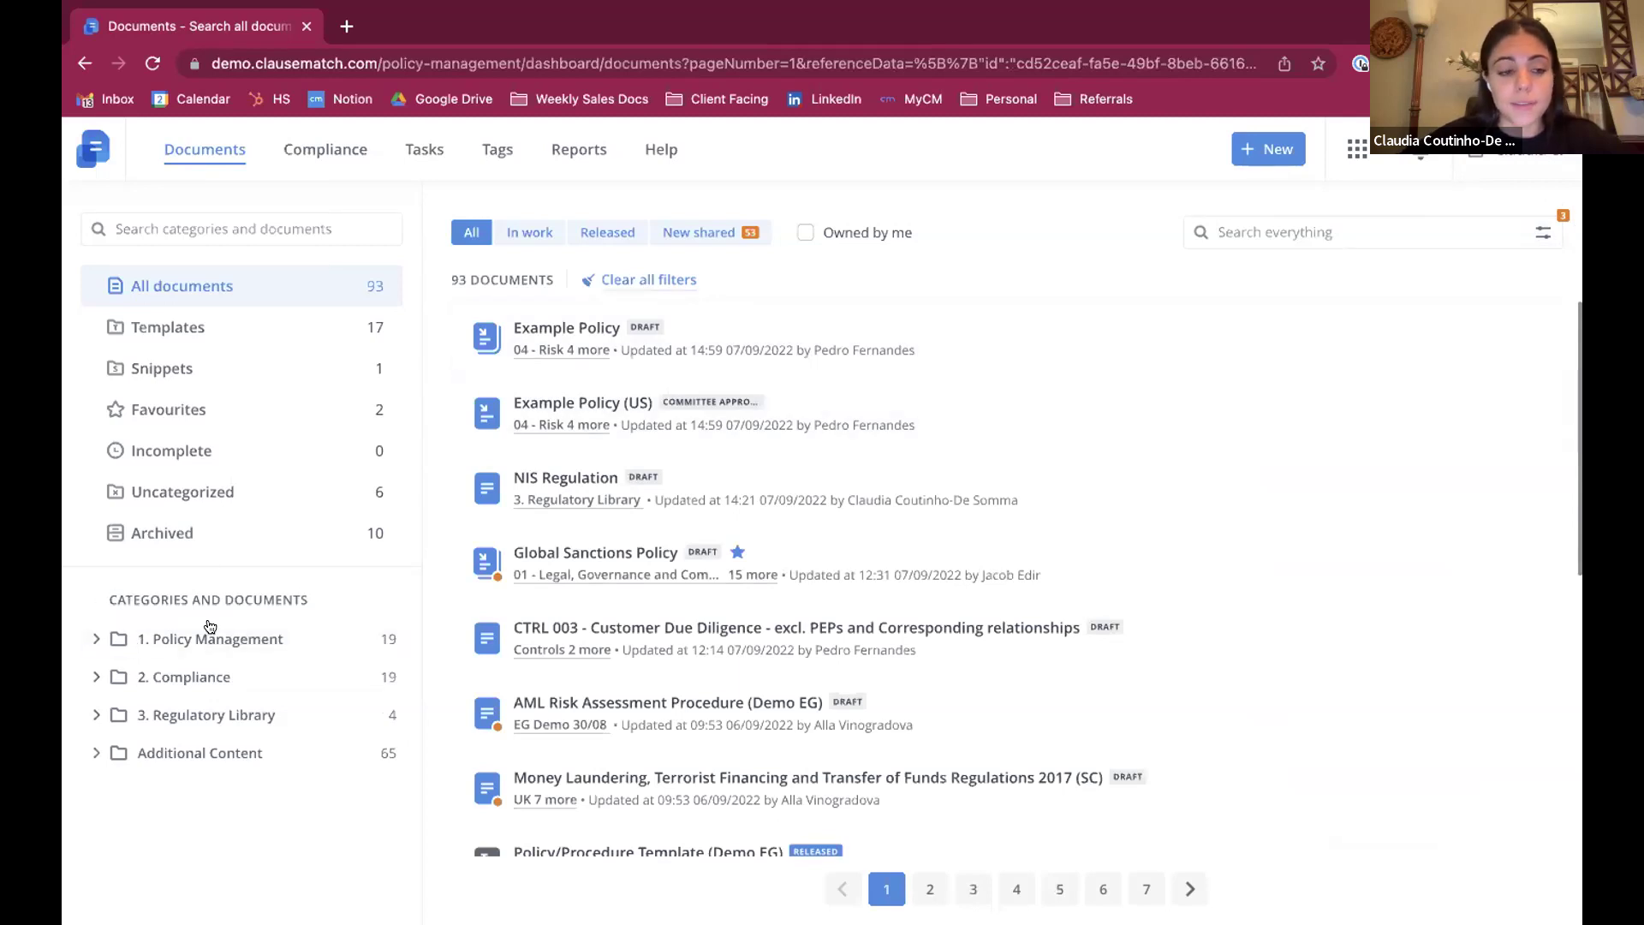
click(89, 639)
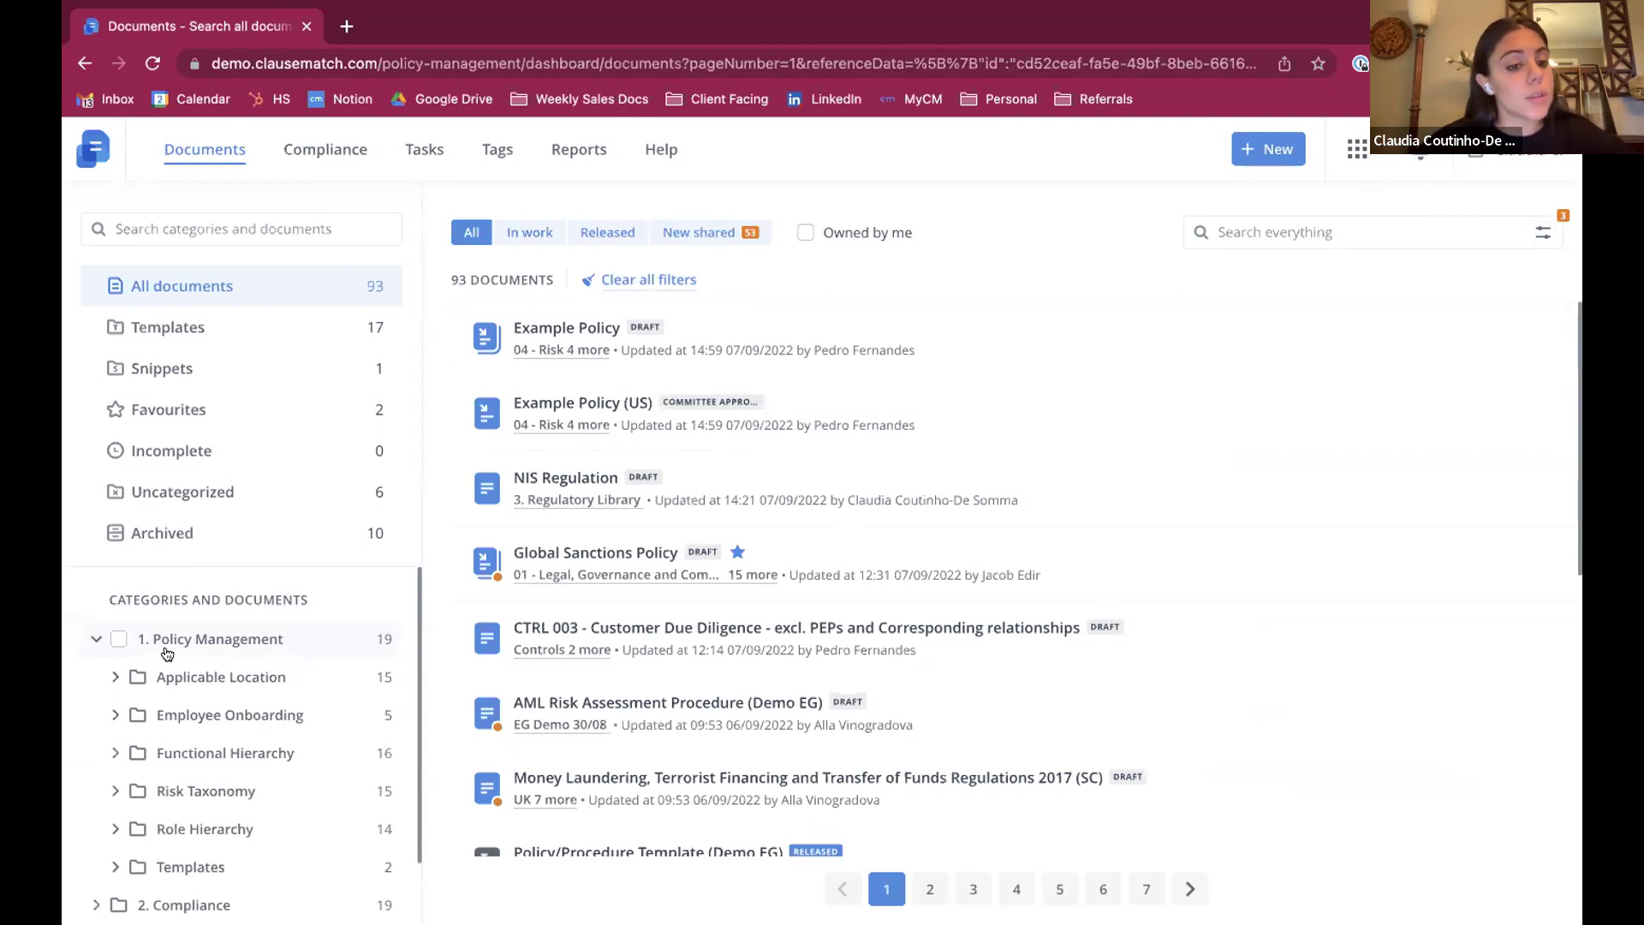
scroll(151, 775, down, 1)
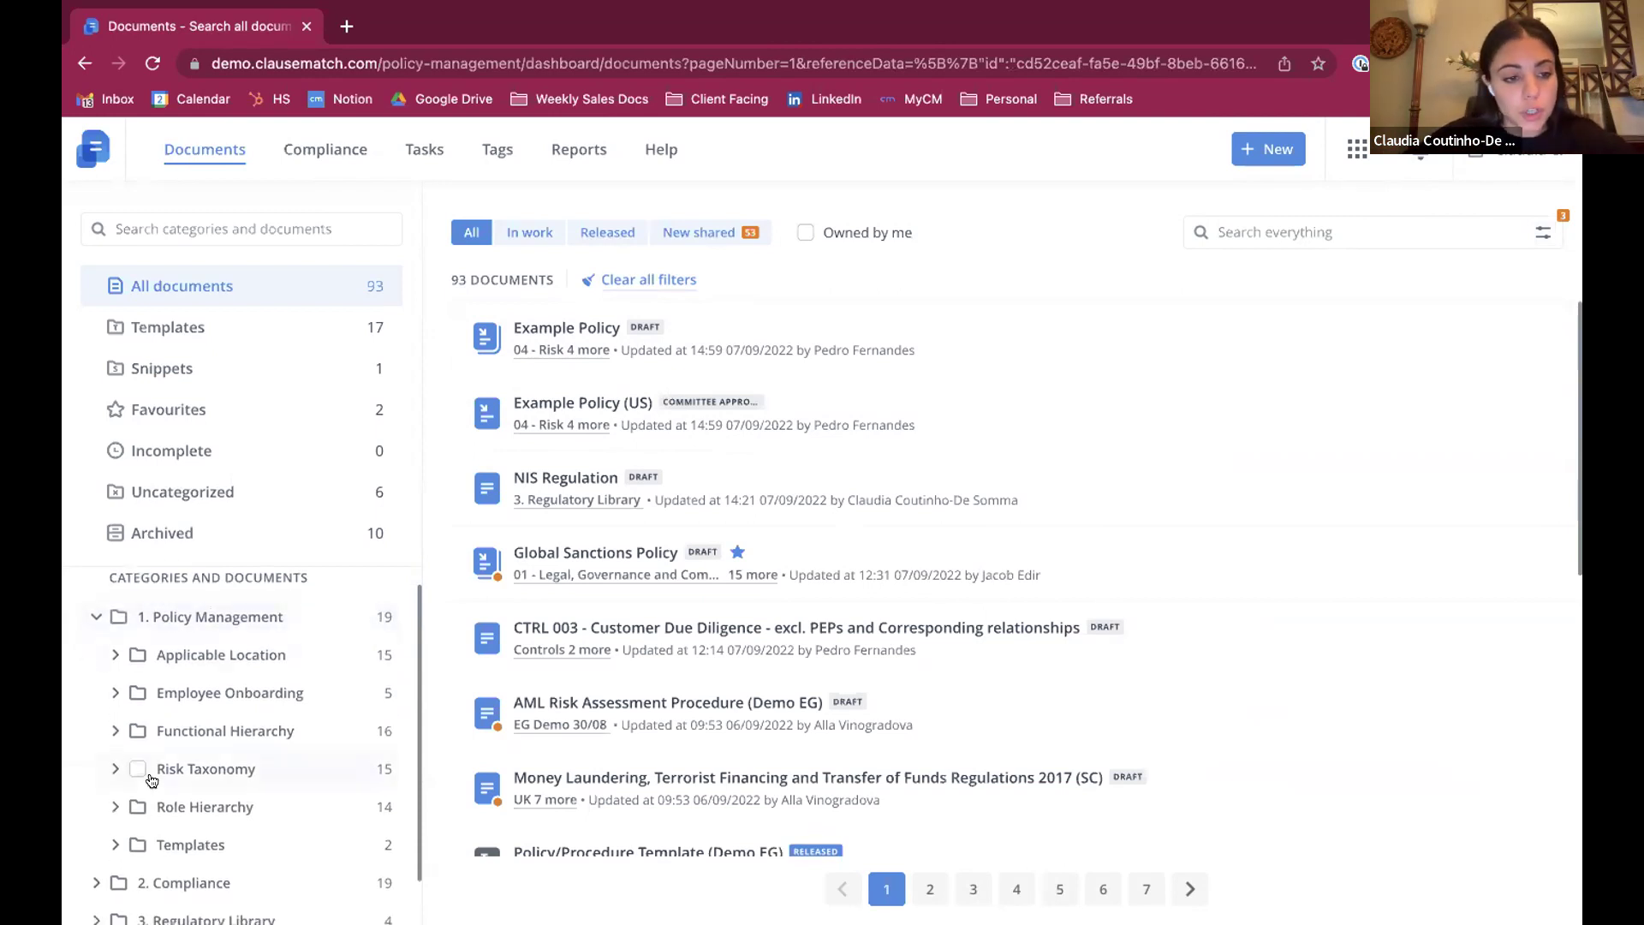
click(113, 769)
scroll(162, 738, down, 4)
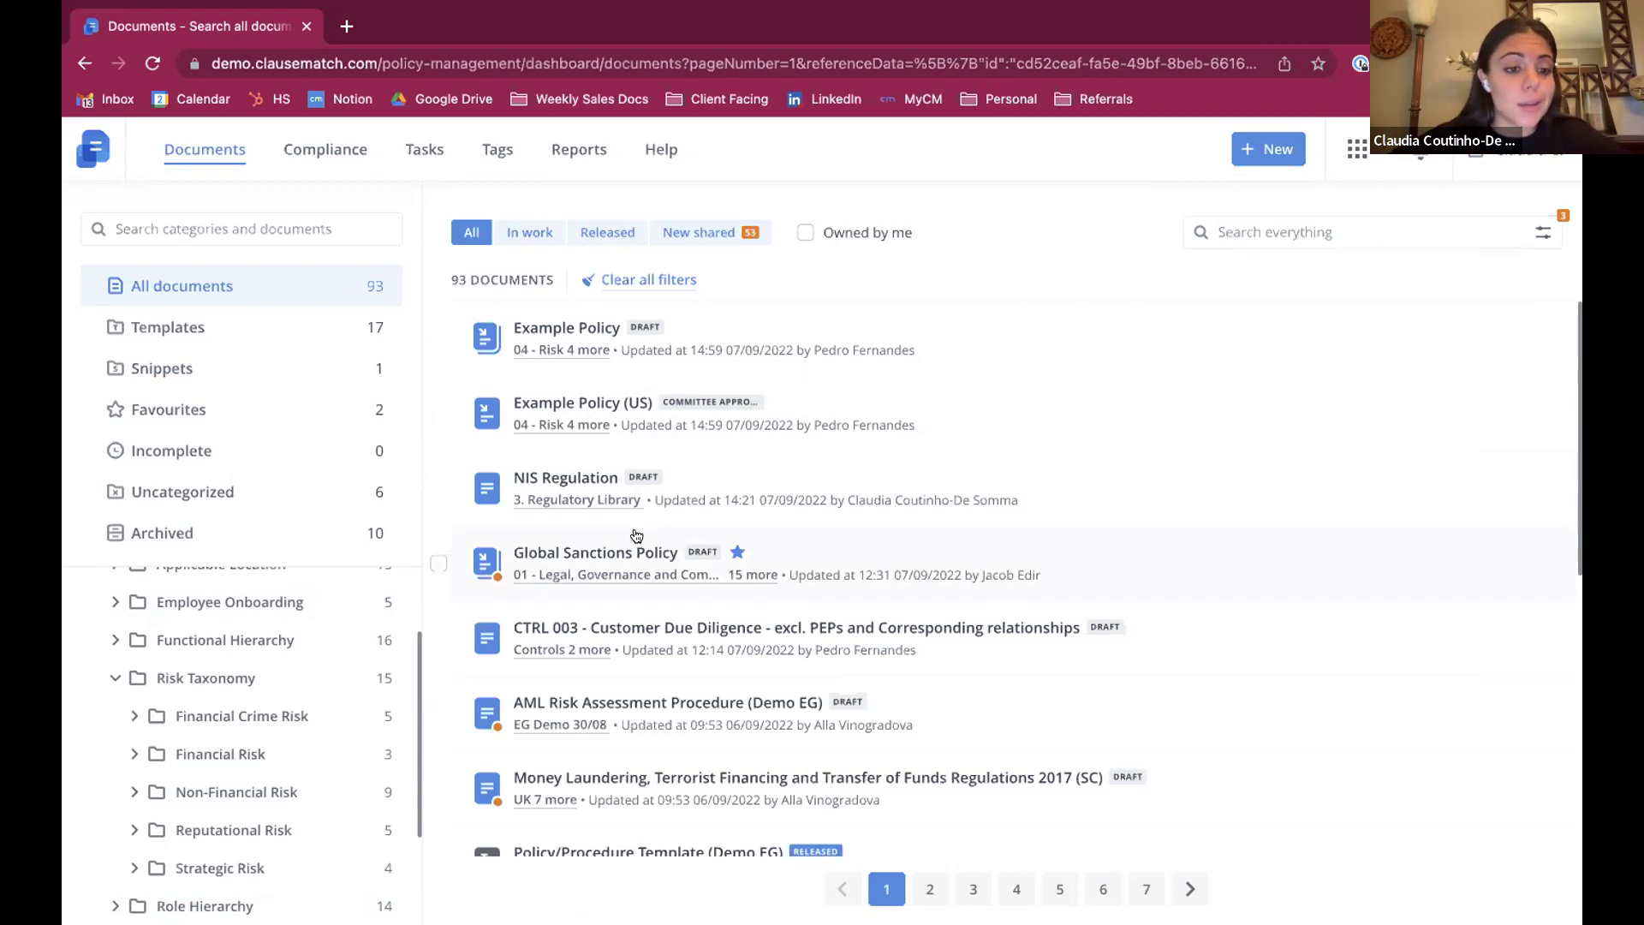
Step: Collapse the Risk Taxonomy folder in the Categories tree
scroll(214, 689, down, 1)
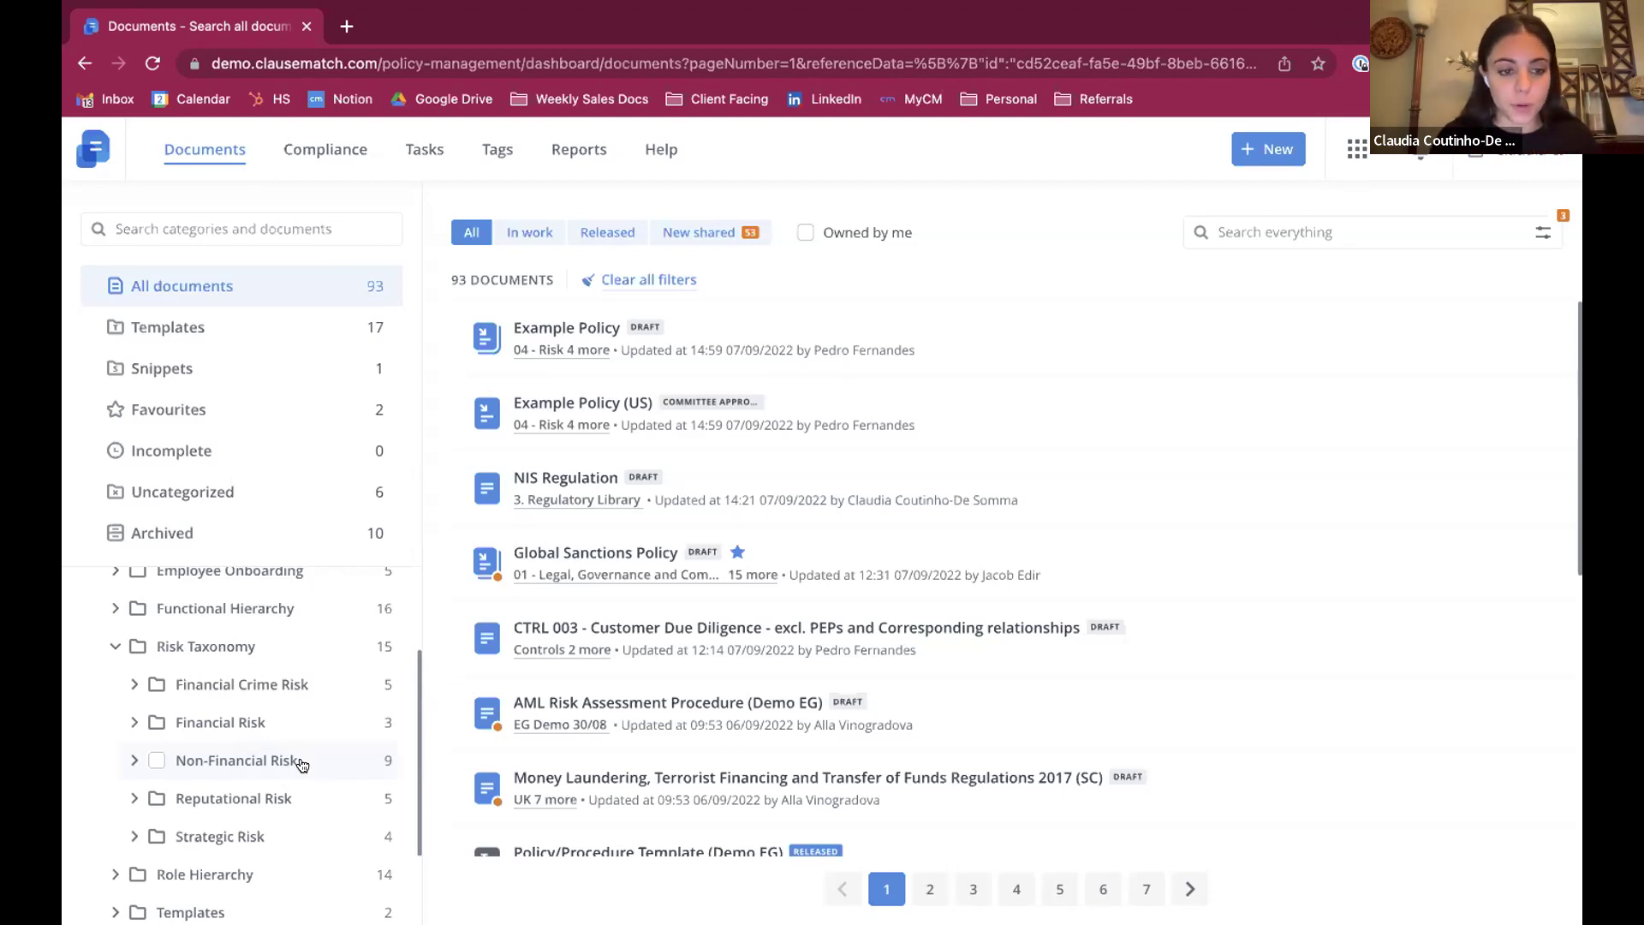
click(115, 645)
scroll(154, 655, up, 2)
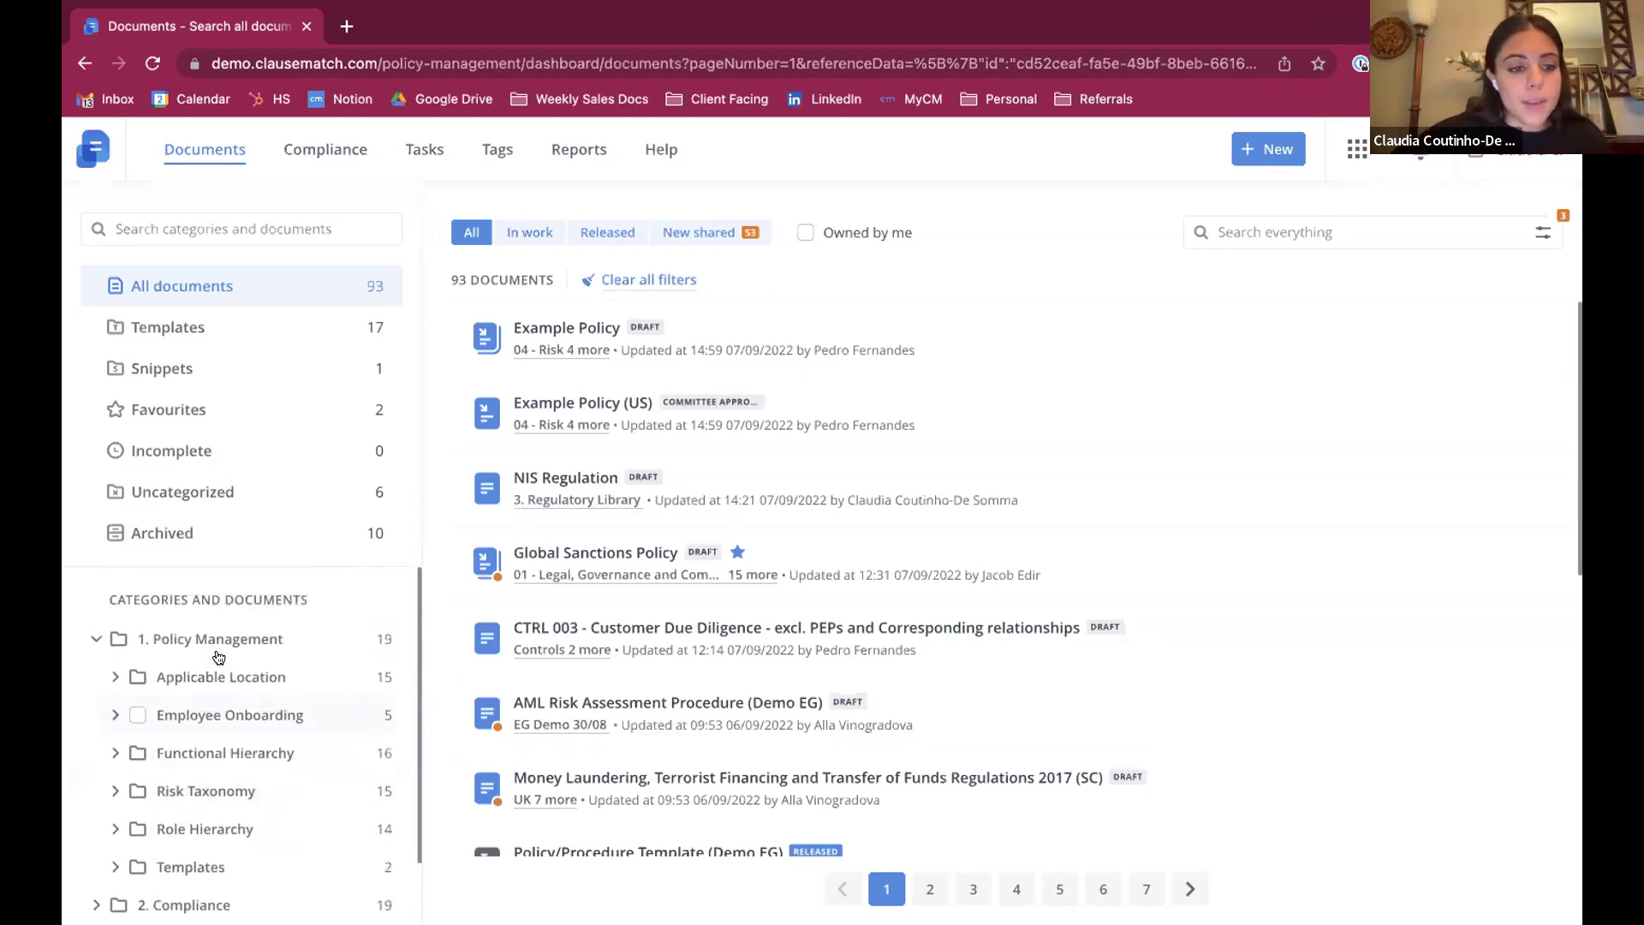
Step: Collapse the 1. Policy Management category in the Categories tree
click(94, 639)
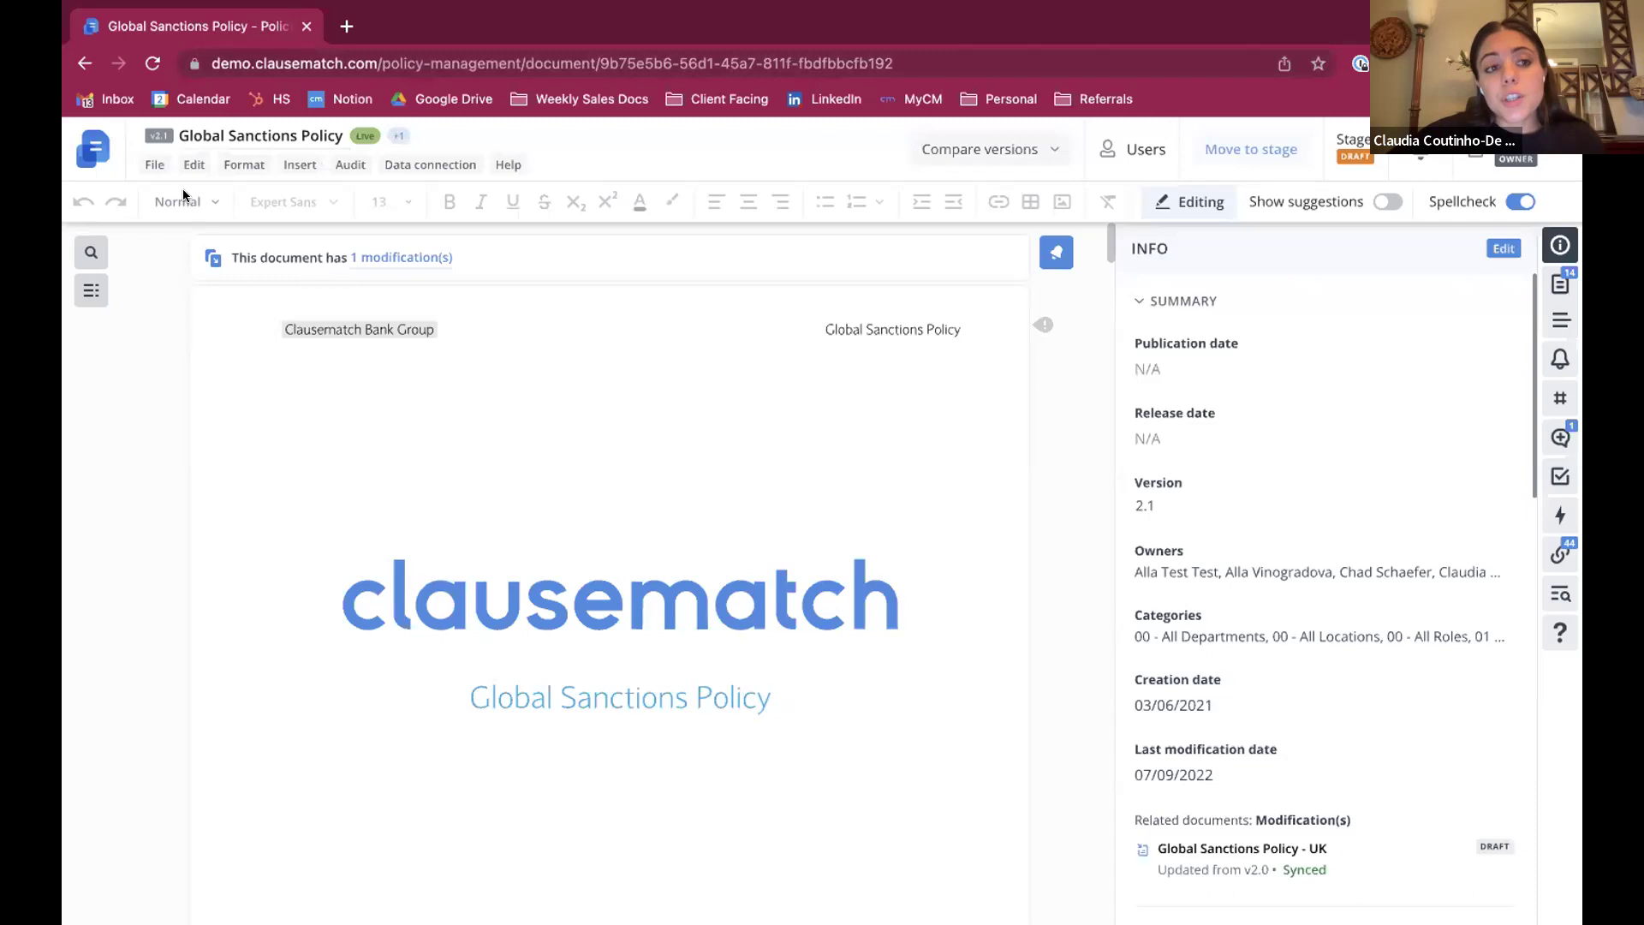
Step: Check the Global Sanctions Policy's settings, noting its linked Group Policy Template, then close them
click(149, 164)
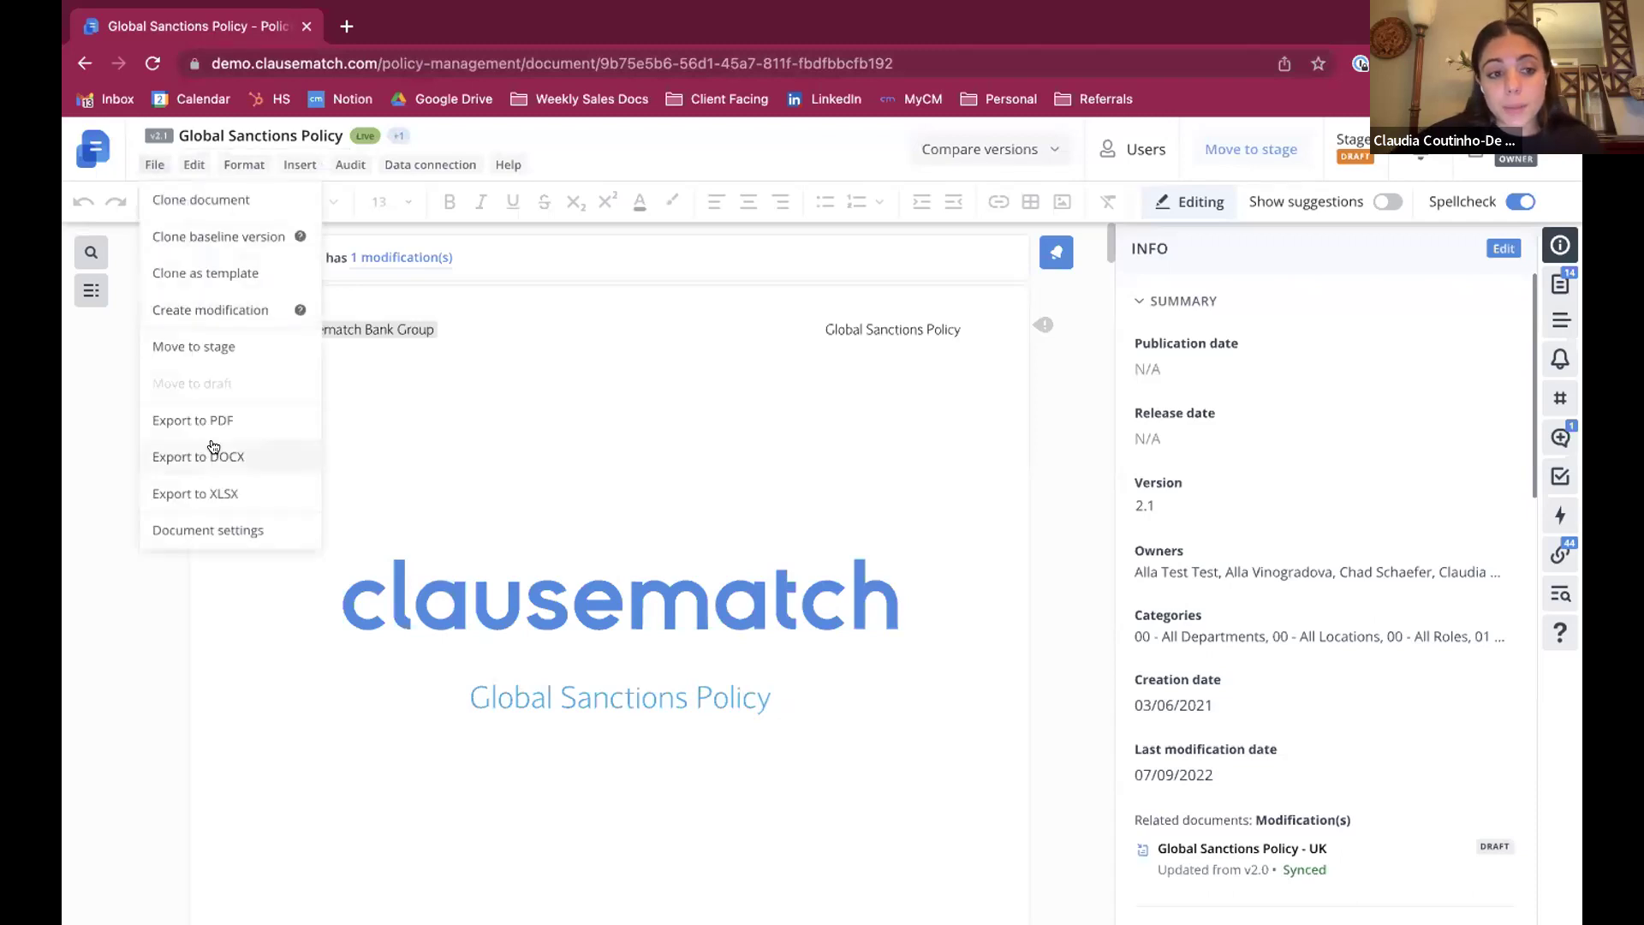
click(198, 533)
scroll(392, 392, down, 3)
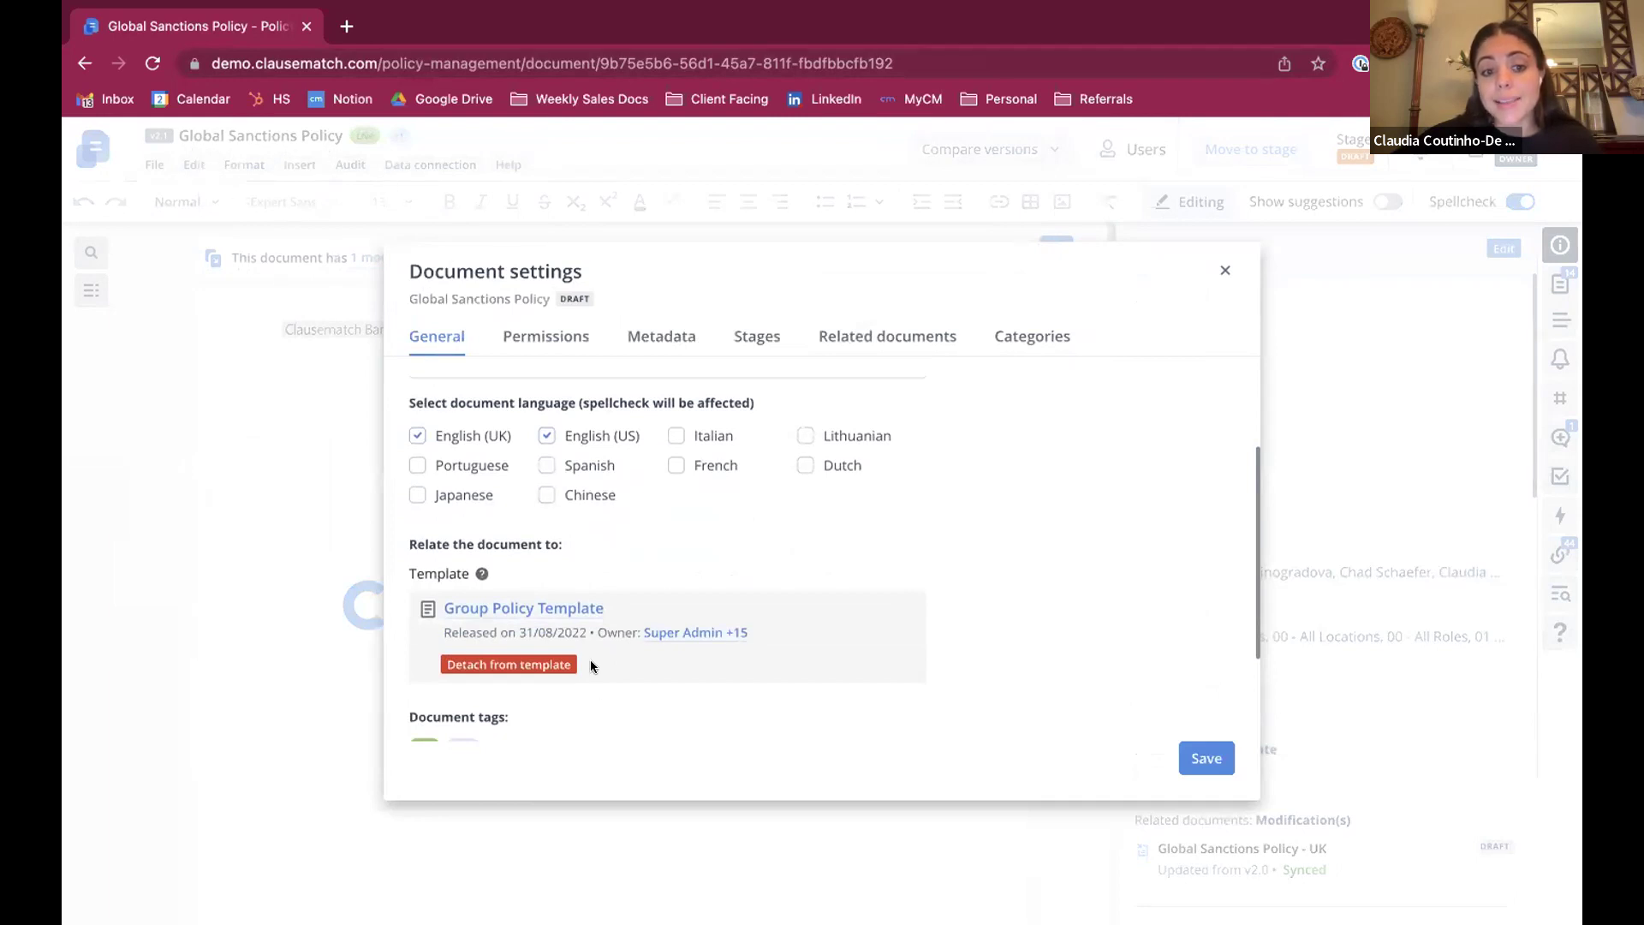
drag(605, 608, 442, 608)
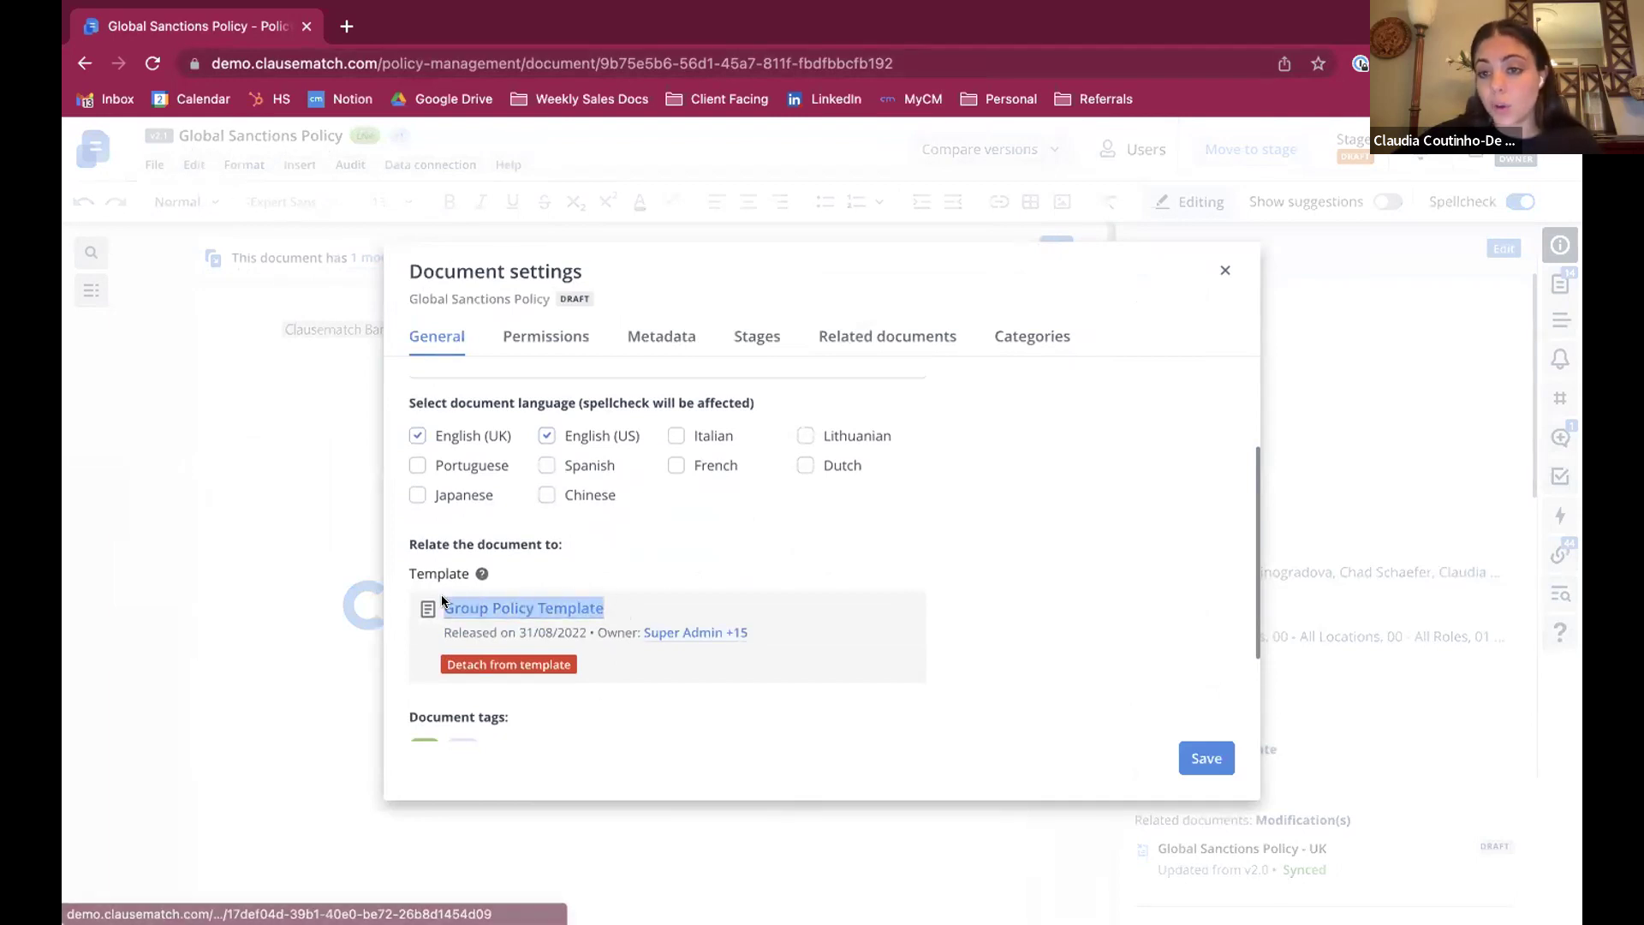
click(1225, 270)
Step: Scroll the policy summary and review its document workflow stages
scroll(635, 461, down, 8)
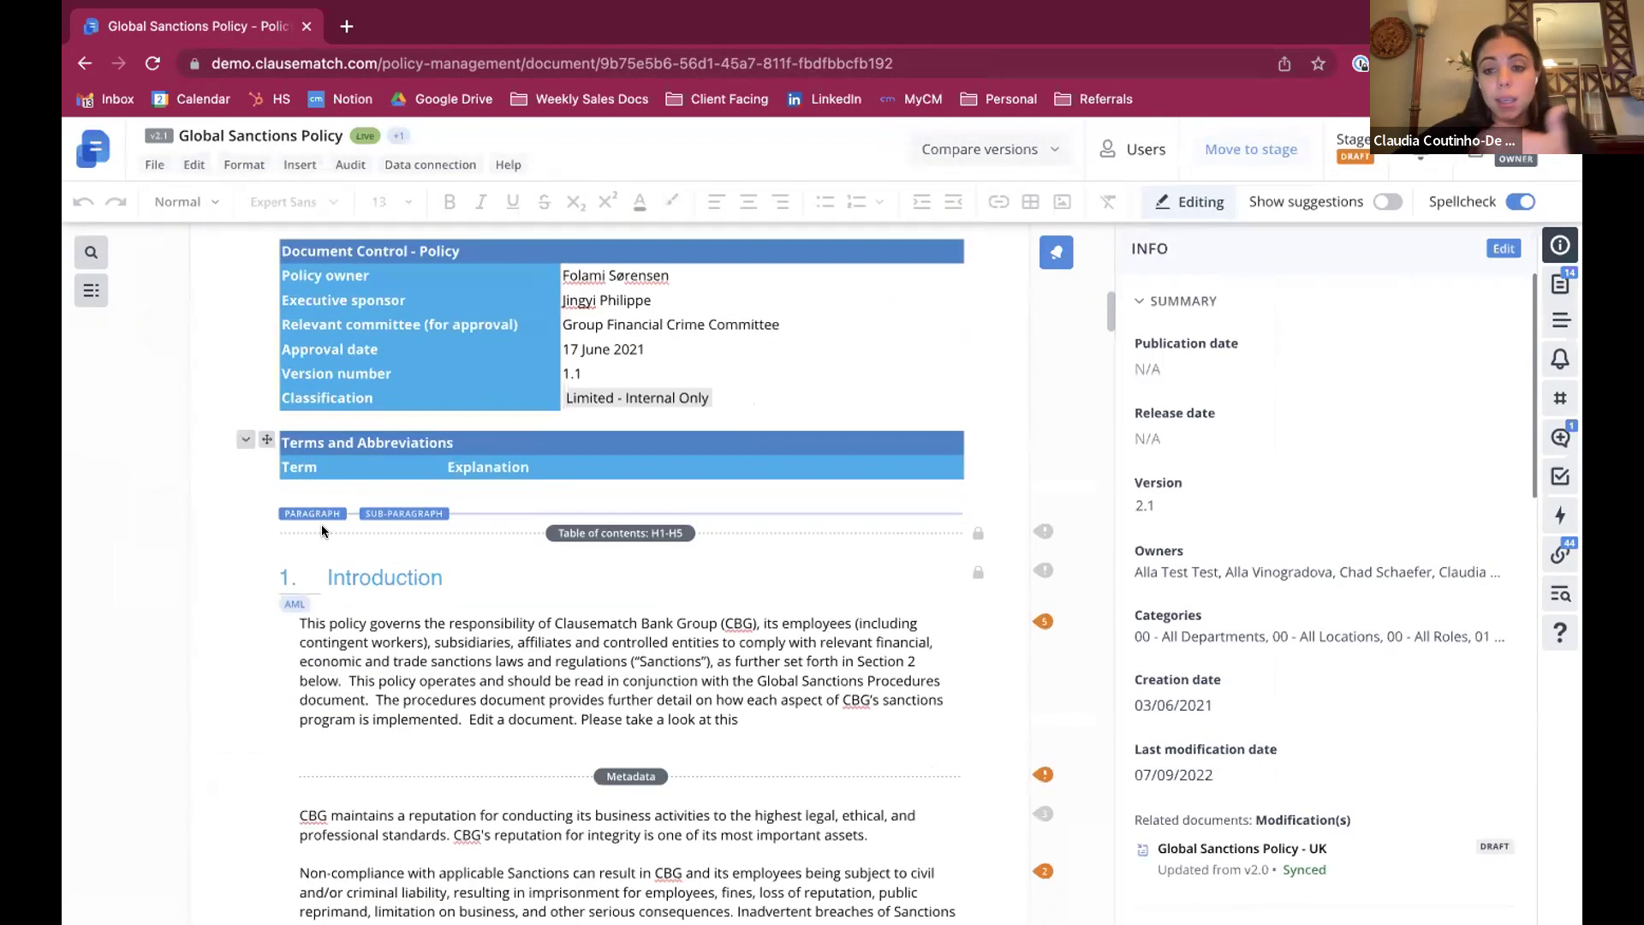
scroll(323, 531, down, 2)
scroll(514, 514, down, 3)
scroll(709, 503, up, 15)
click(1250, 149)
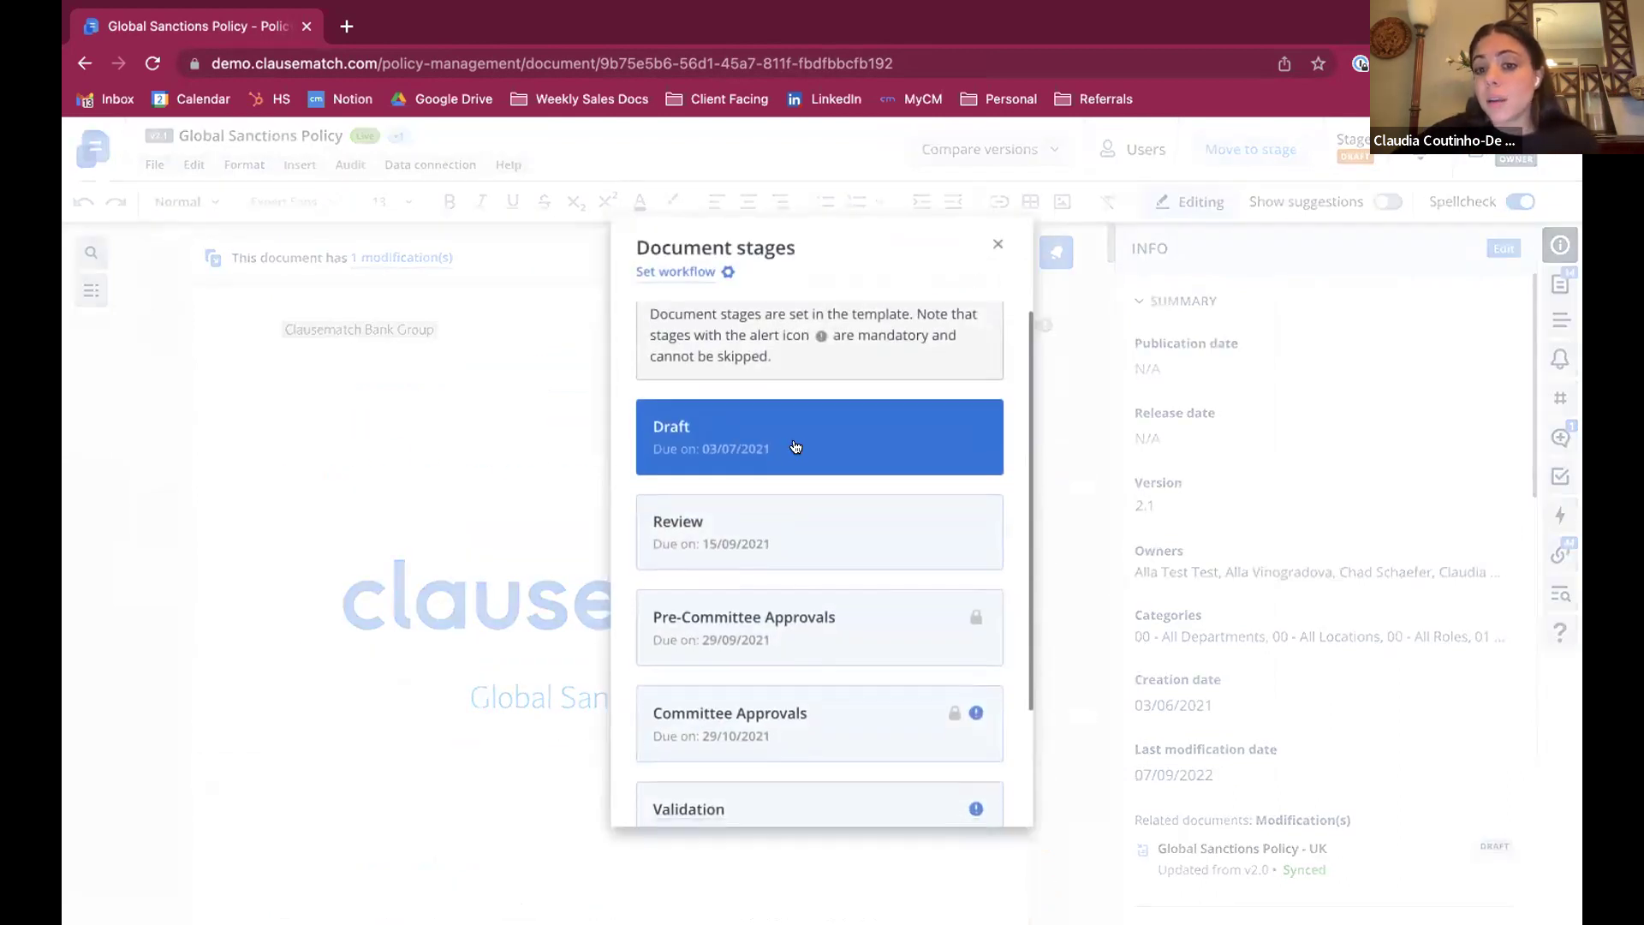
scroll(795, 446, down, 2)
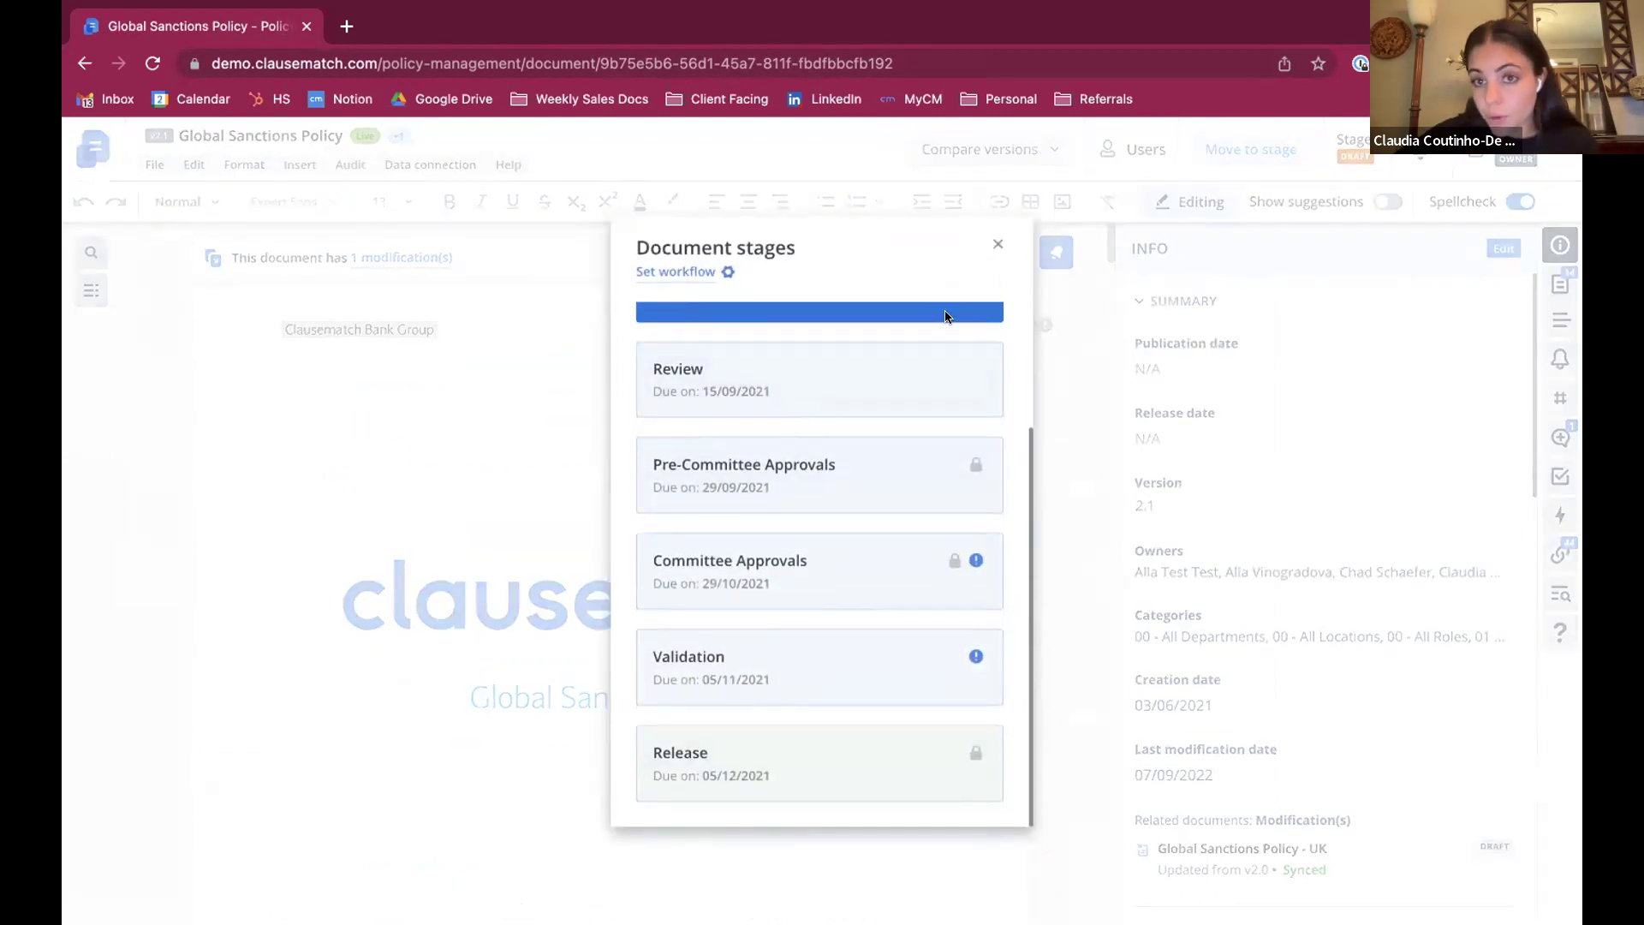
click(998, 244)
Step: Show the policy's Metadata settings: Periodic Refresh status, Group jurisdiction, next review 09/09/2022
click(154, 164)
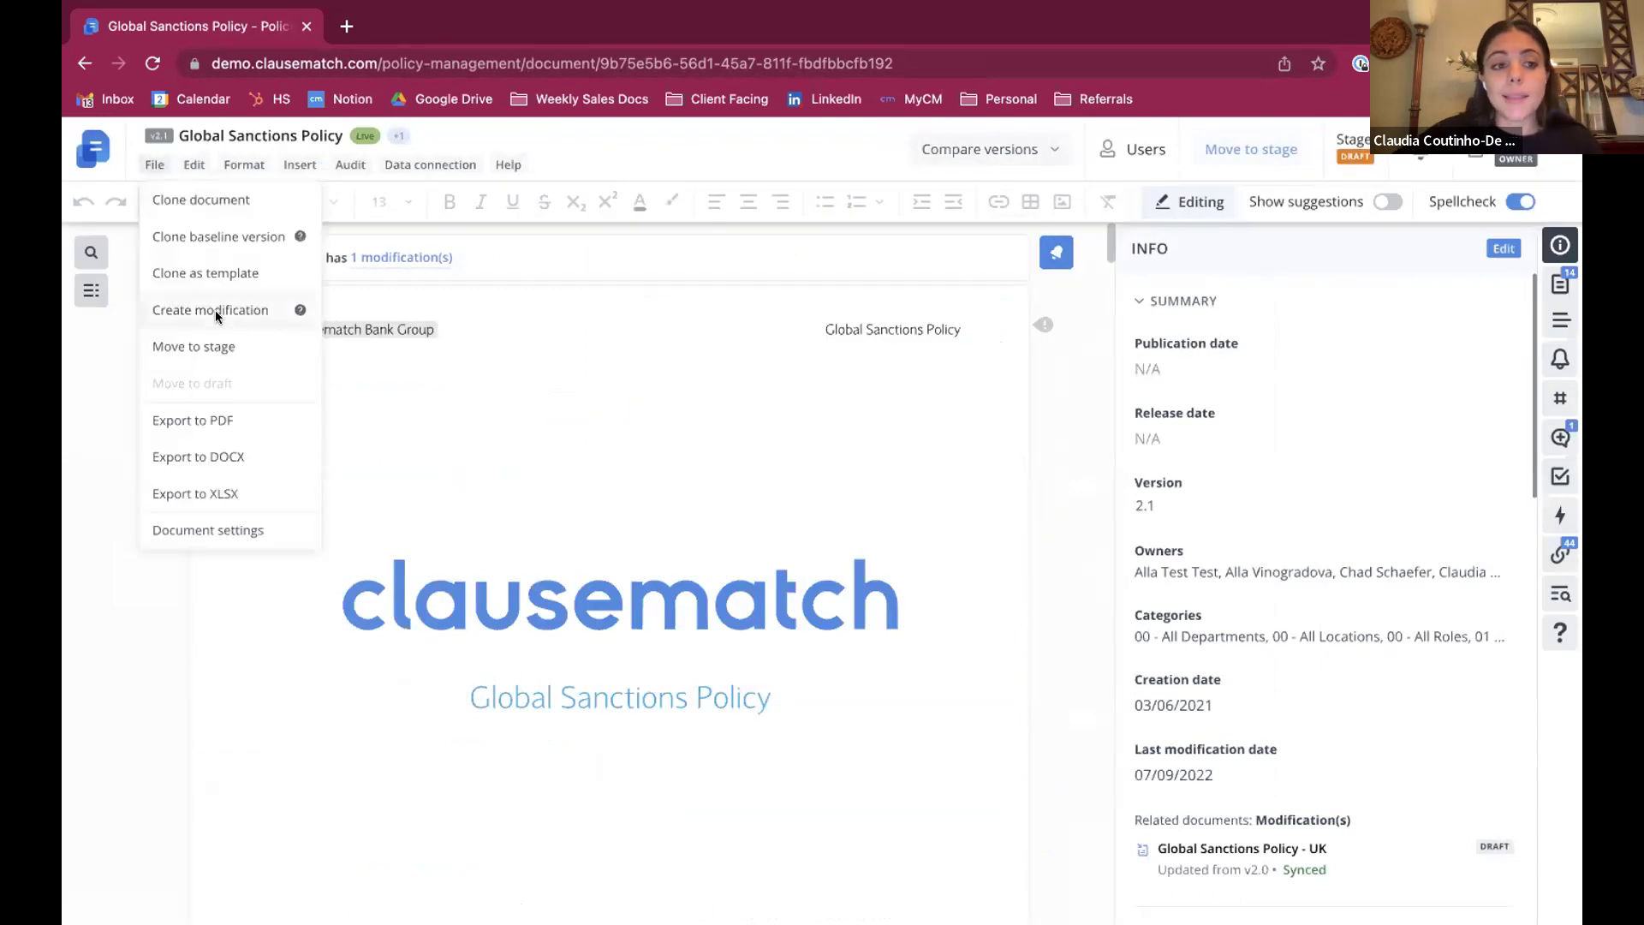
click(208, 530)
click(656, 334)
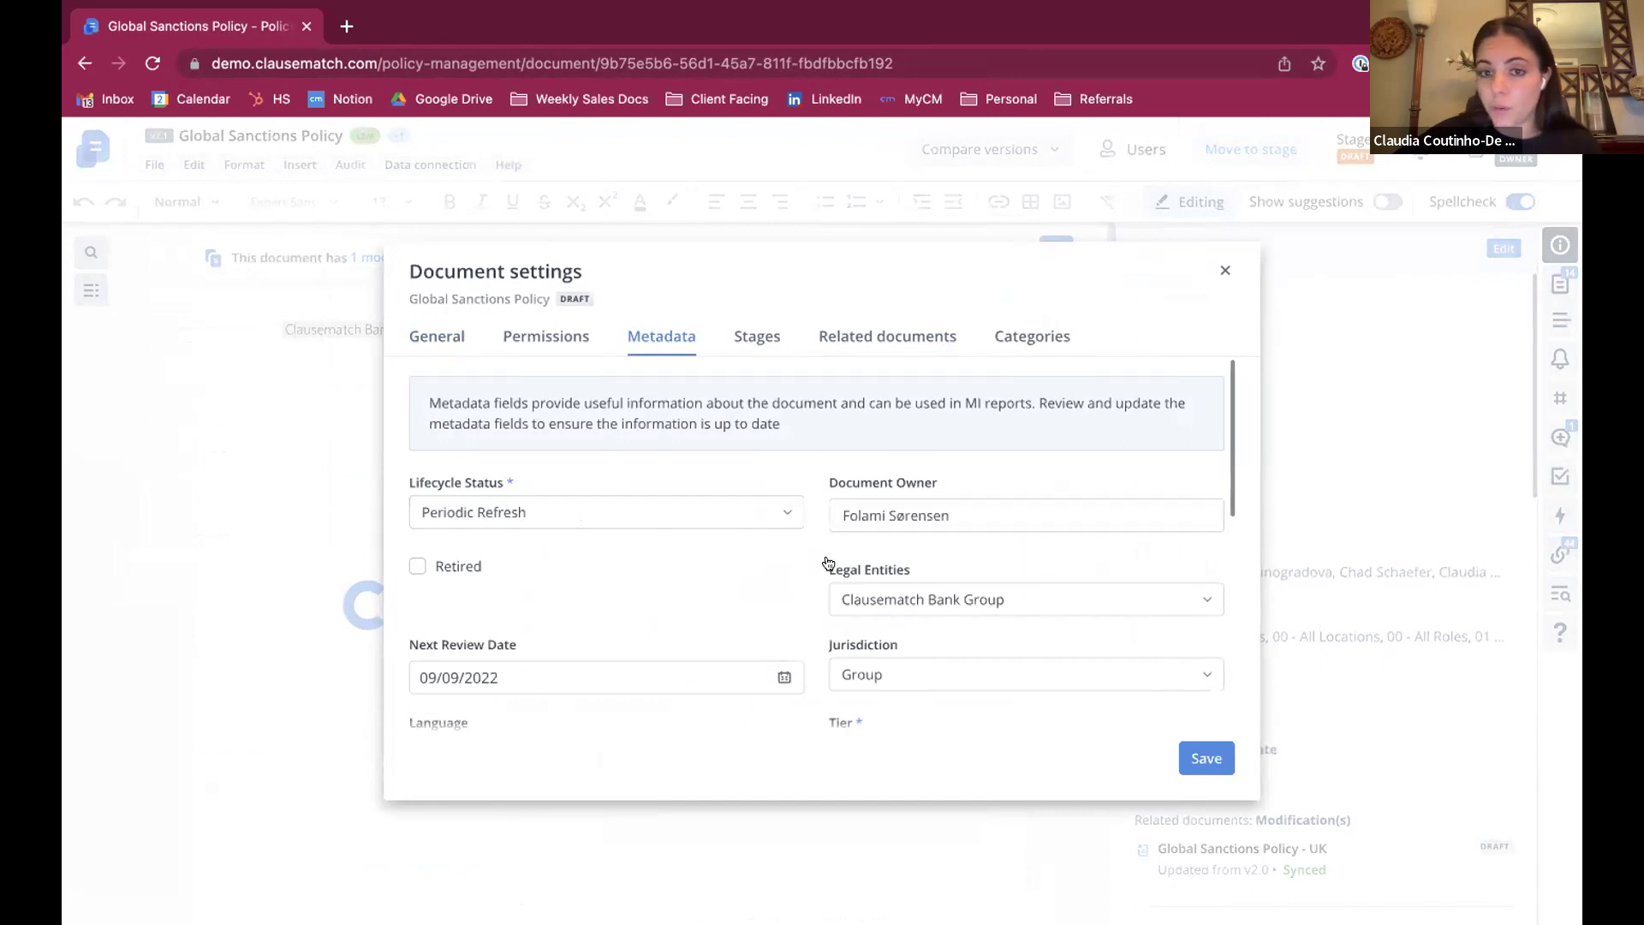
Step: Review the Global Sanctions Policy metadata, then view users' owner, editor and reviewer permissions
scroll(920, 660, down, 2)
drag(522, 475, 393, 469)
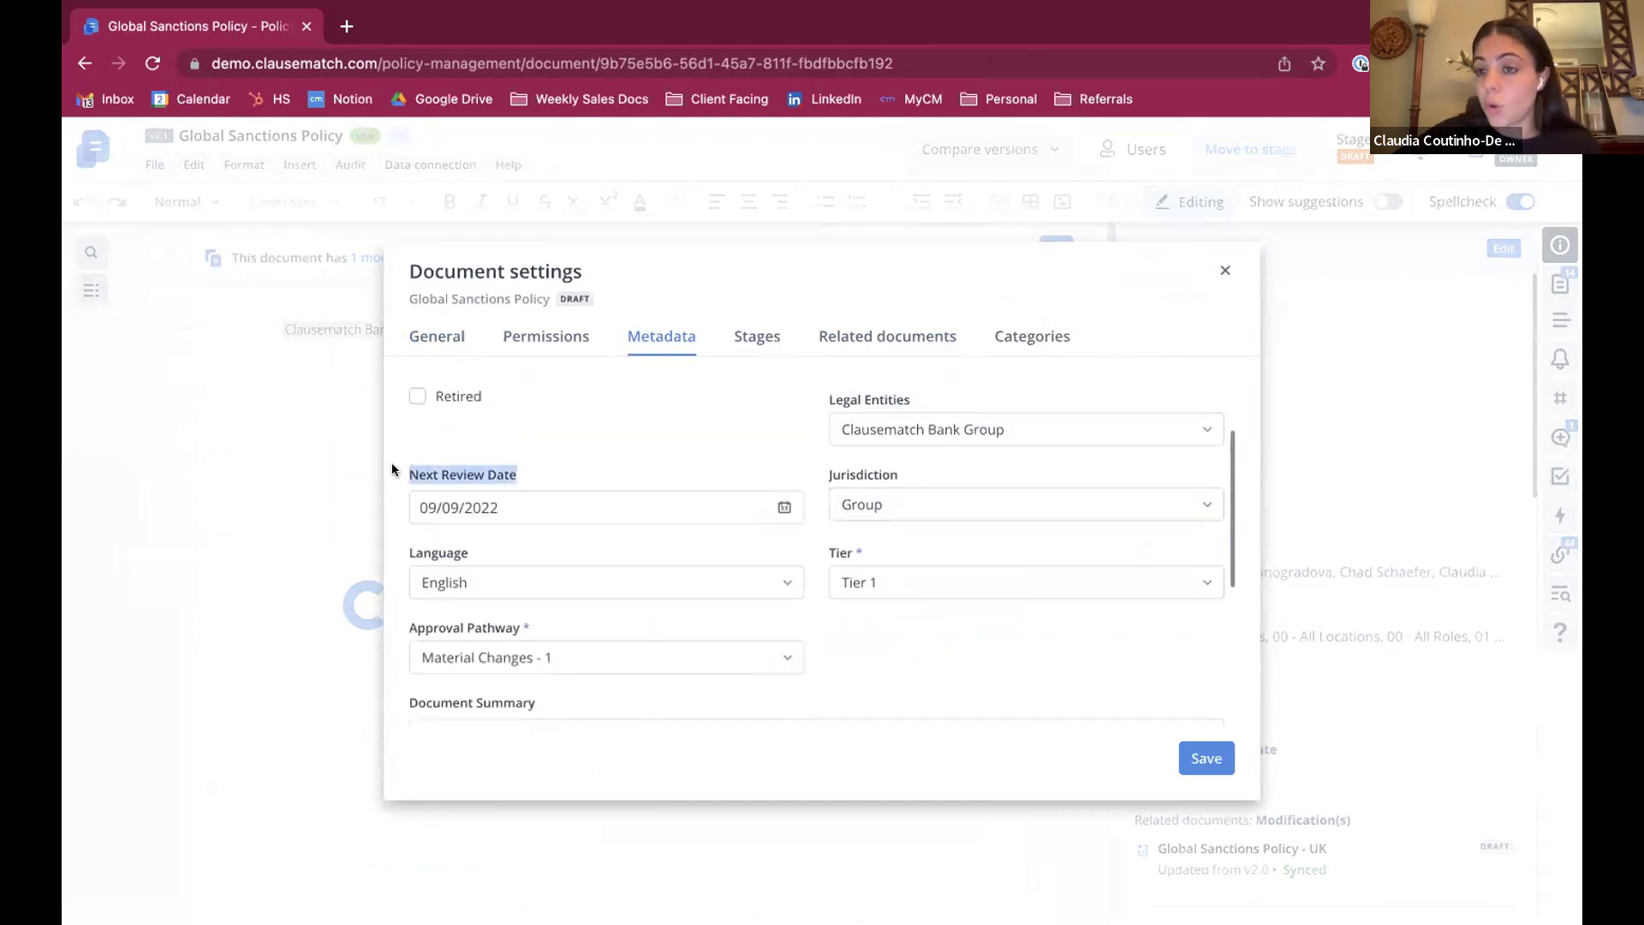
scroll(837, 543, down, 5)
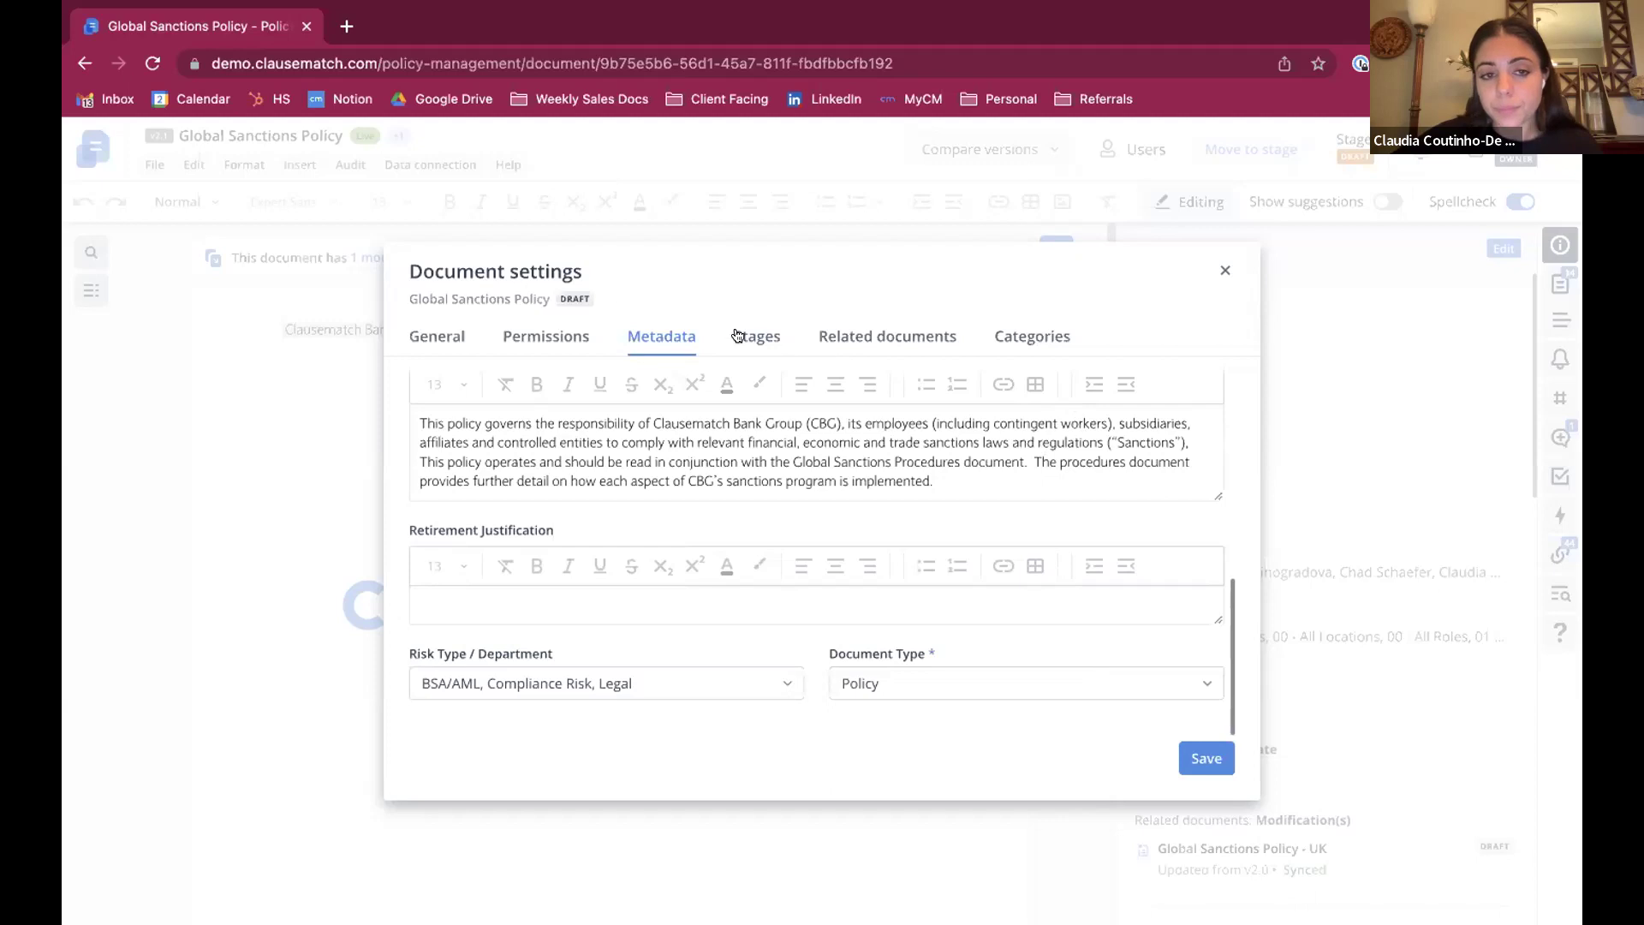
click(558, 345)
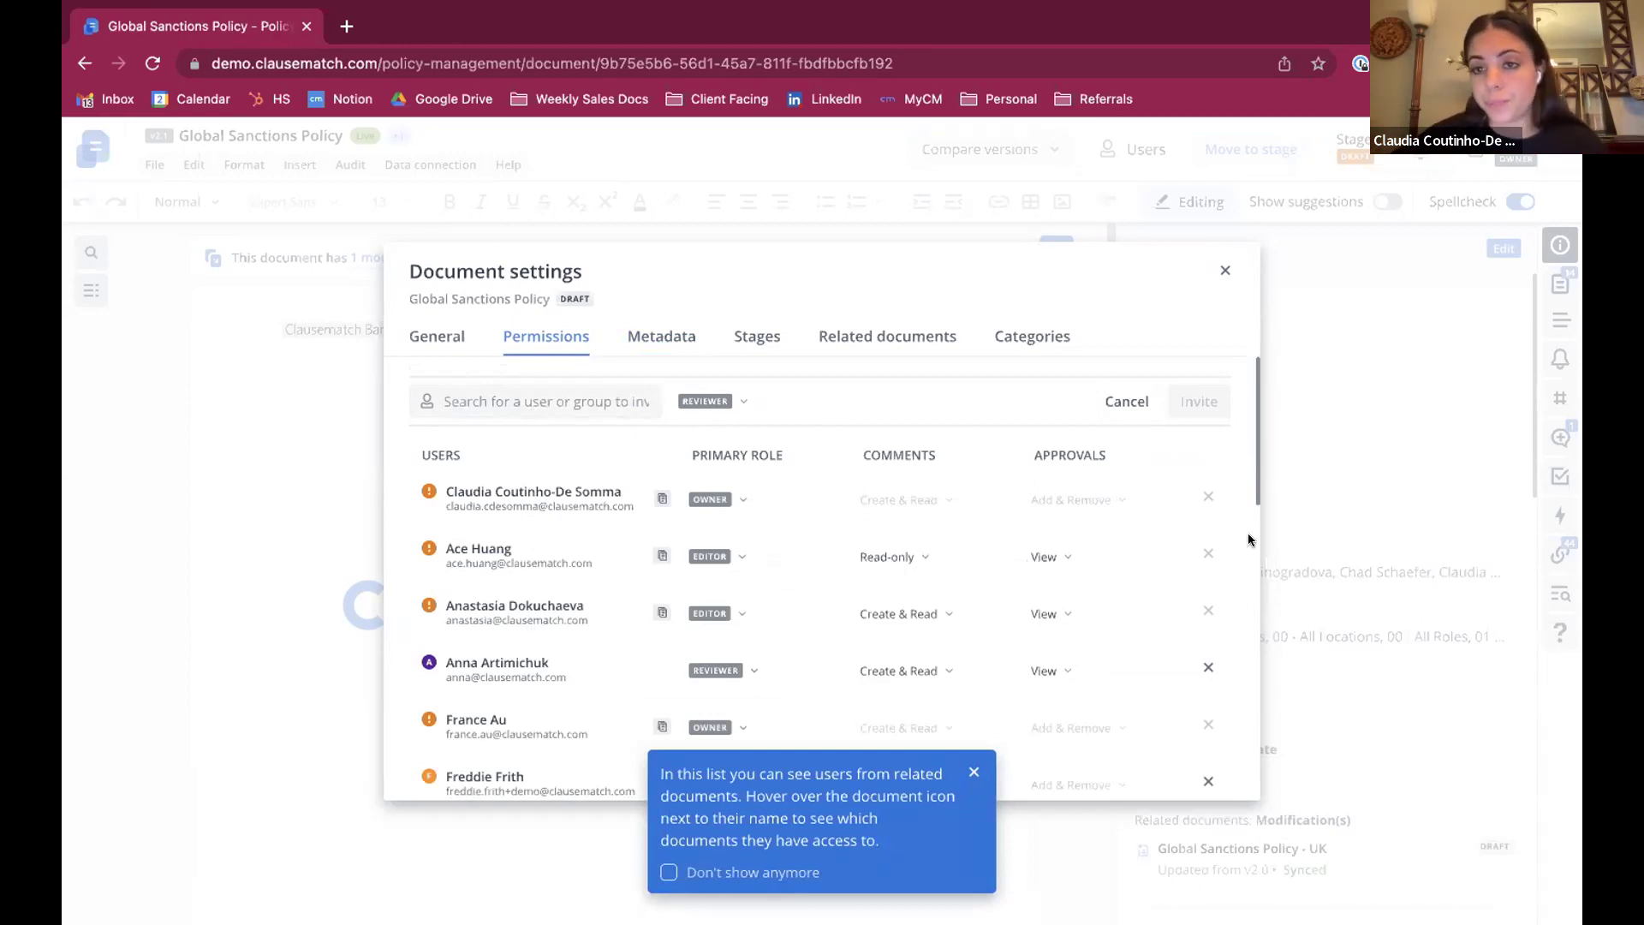
Step: Close the document settings and compare version 2.0 against v1.5 in Version history
click(1220, 270)
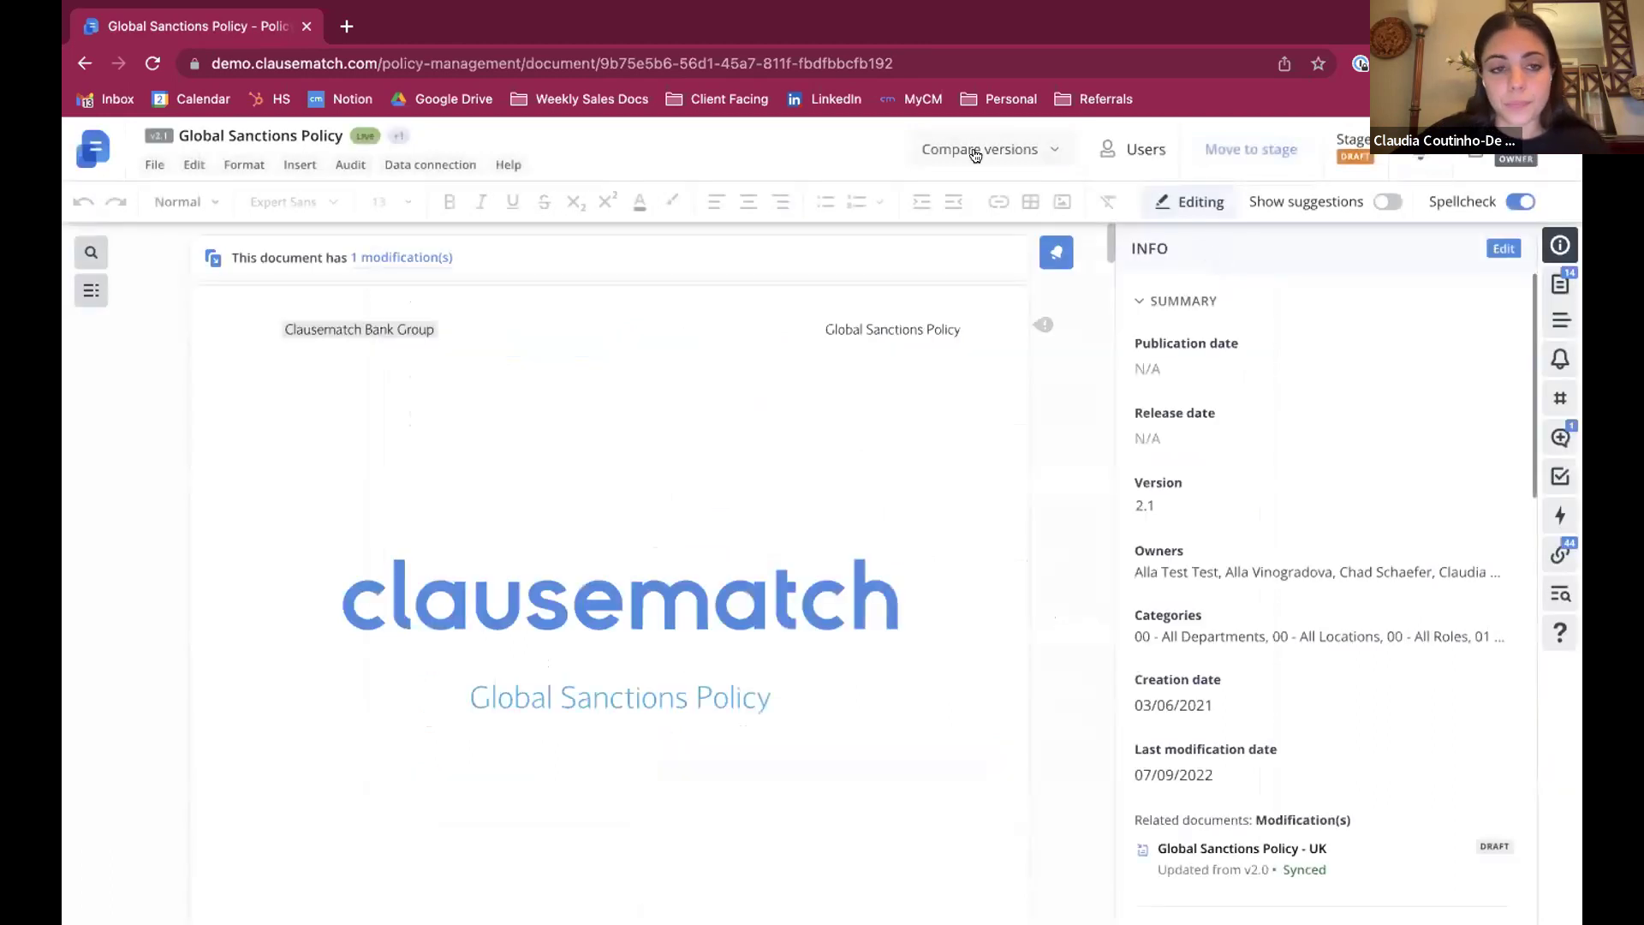
click(343, 166)
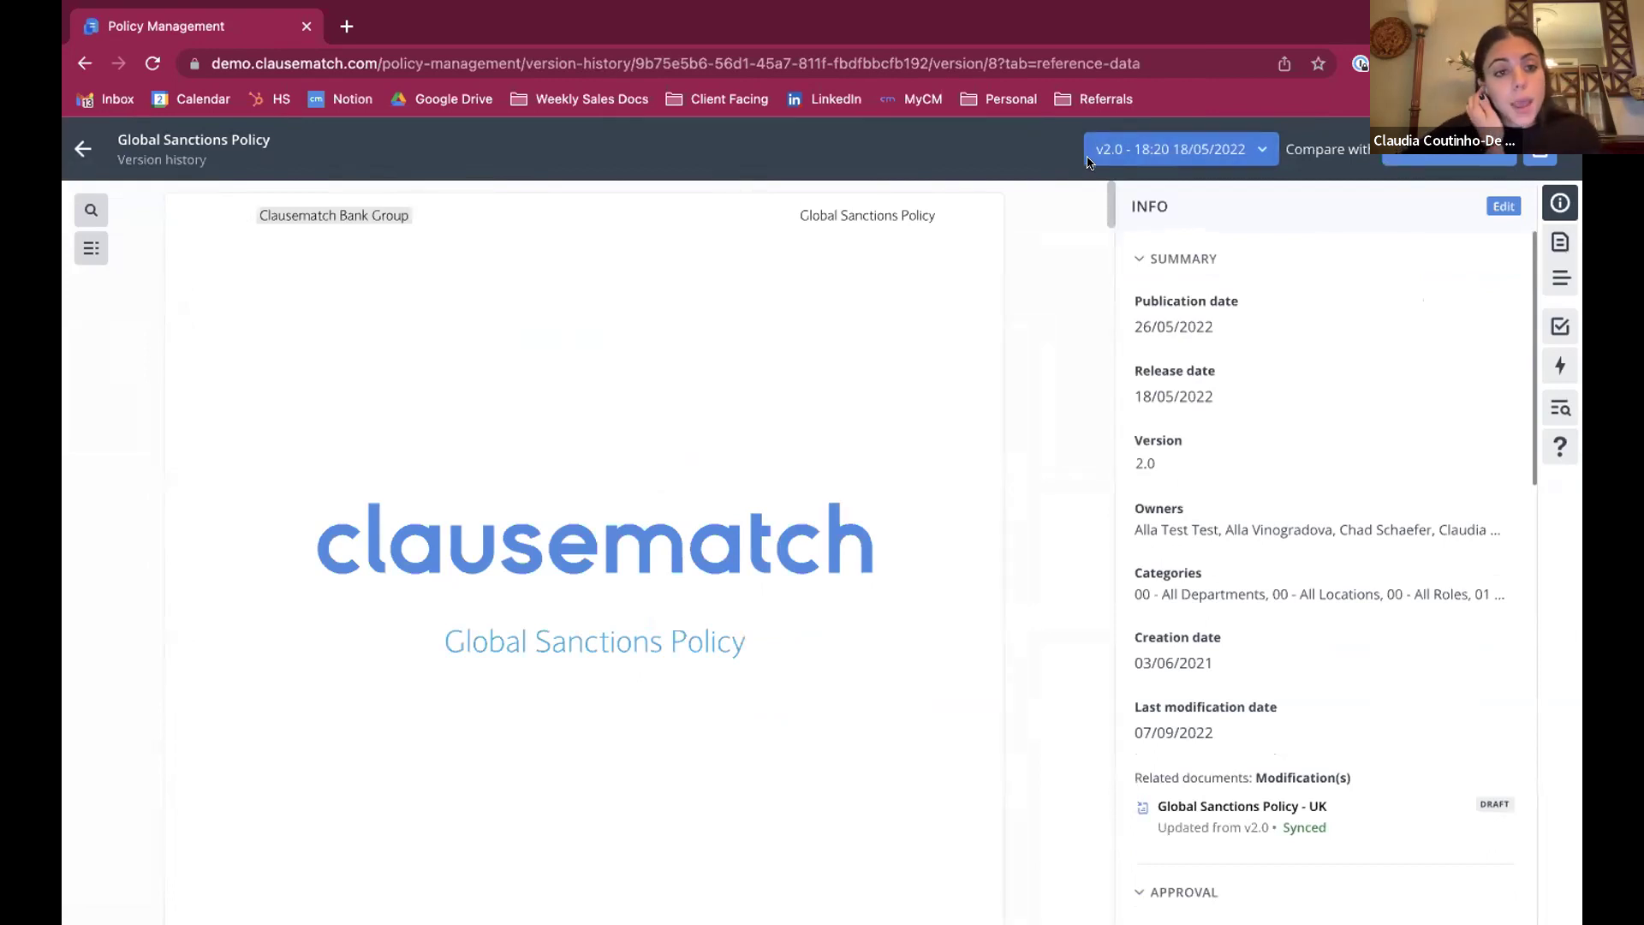
click(1451, 154)
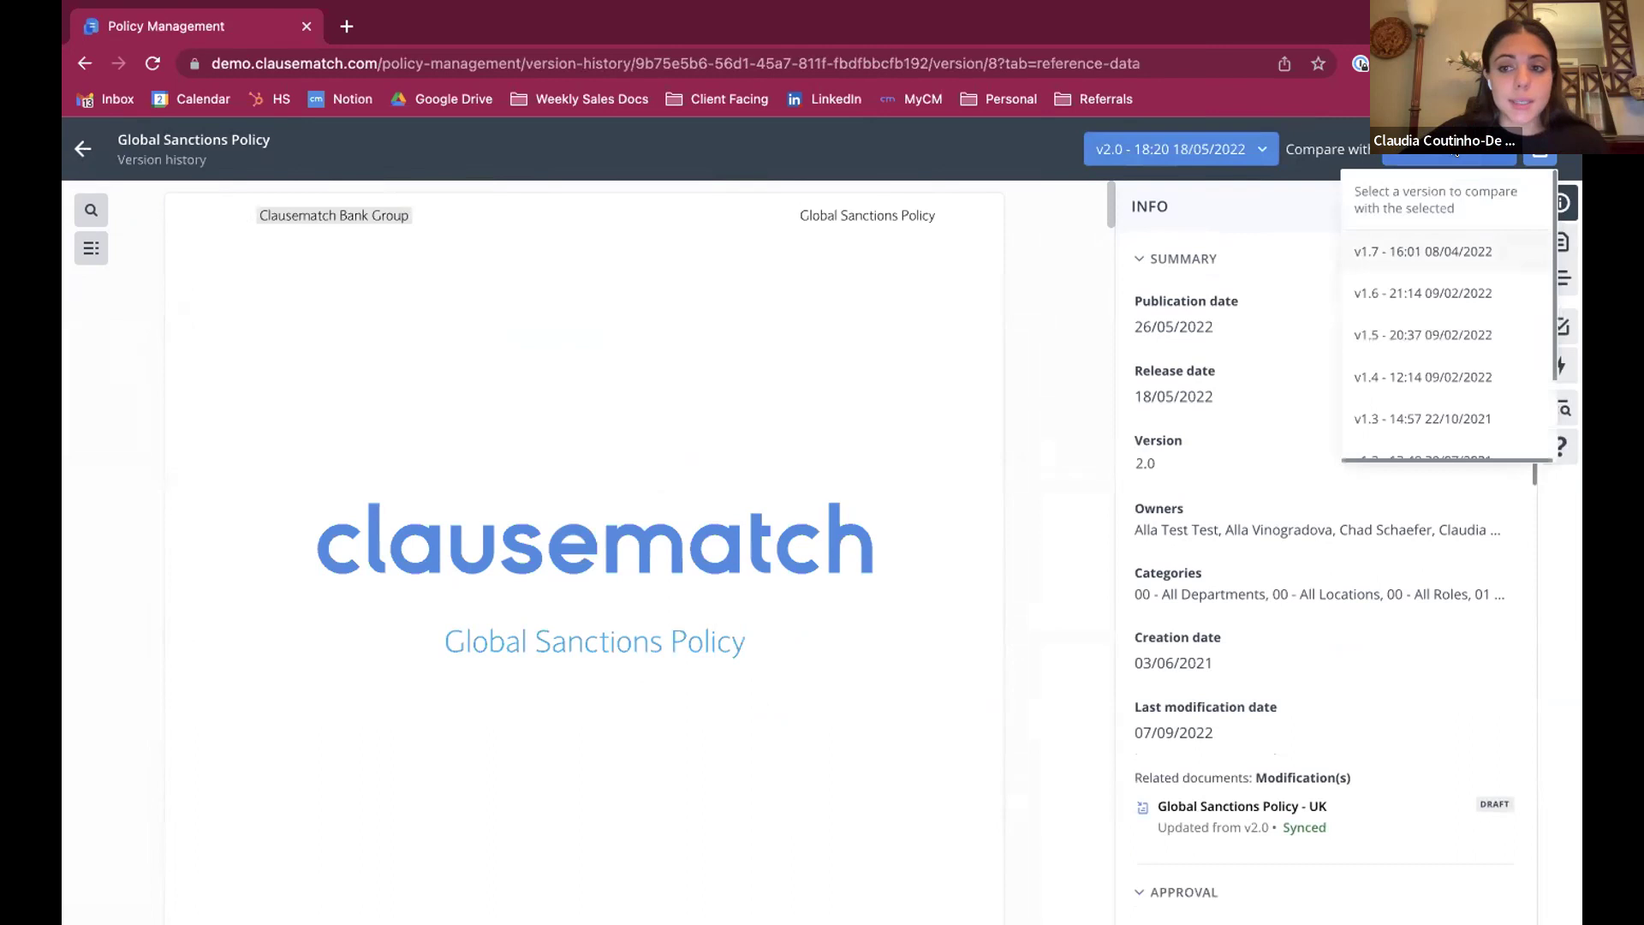
click(1408, 334)
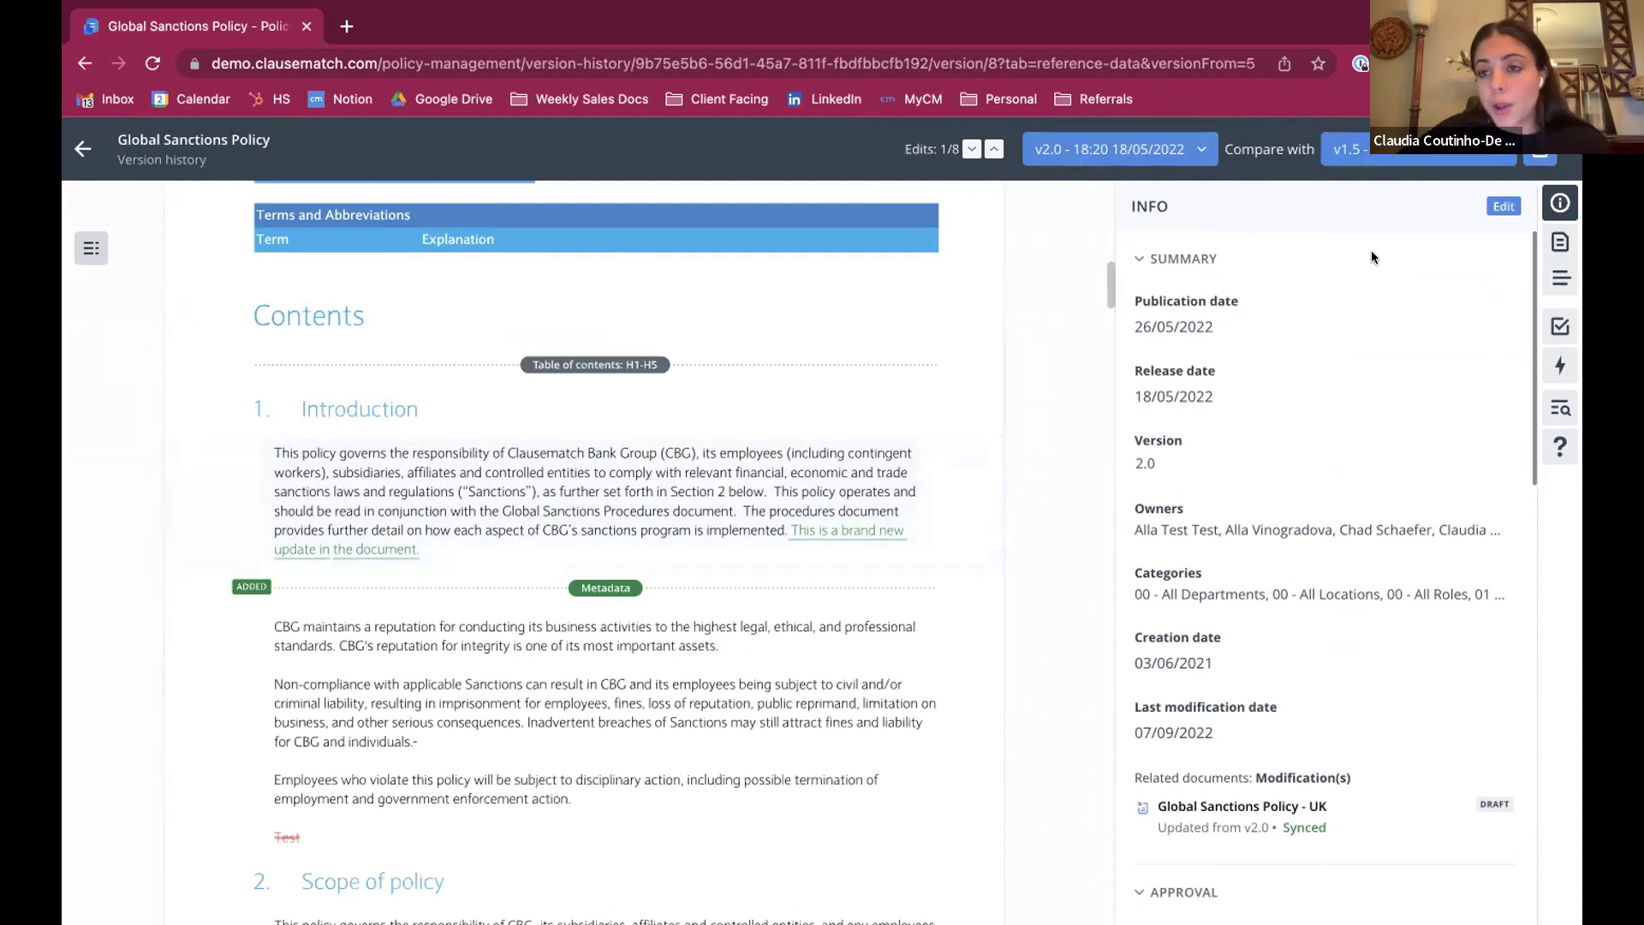
Step: Step through the tracked edits, from the first to edit 8, then back to 6 of 8
drag(900, 149, 961, 147)
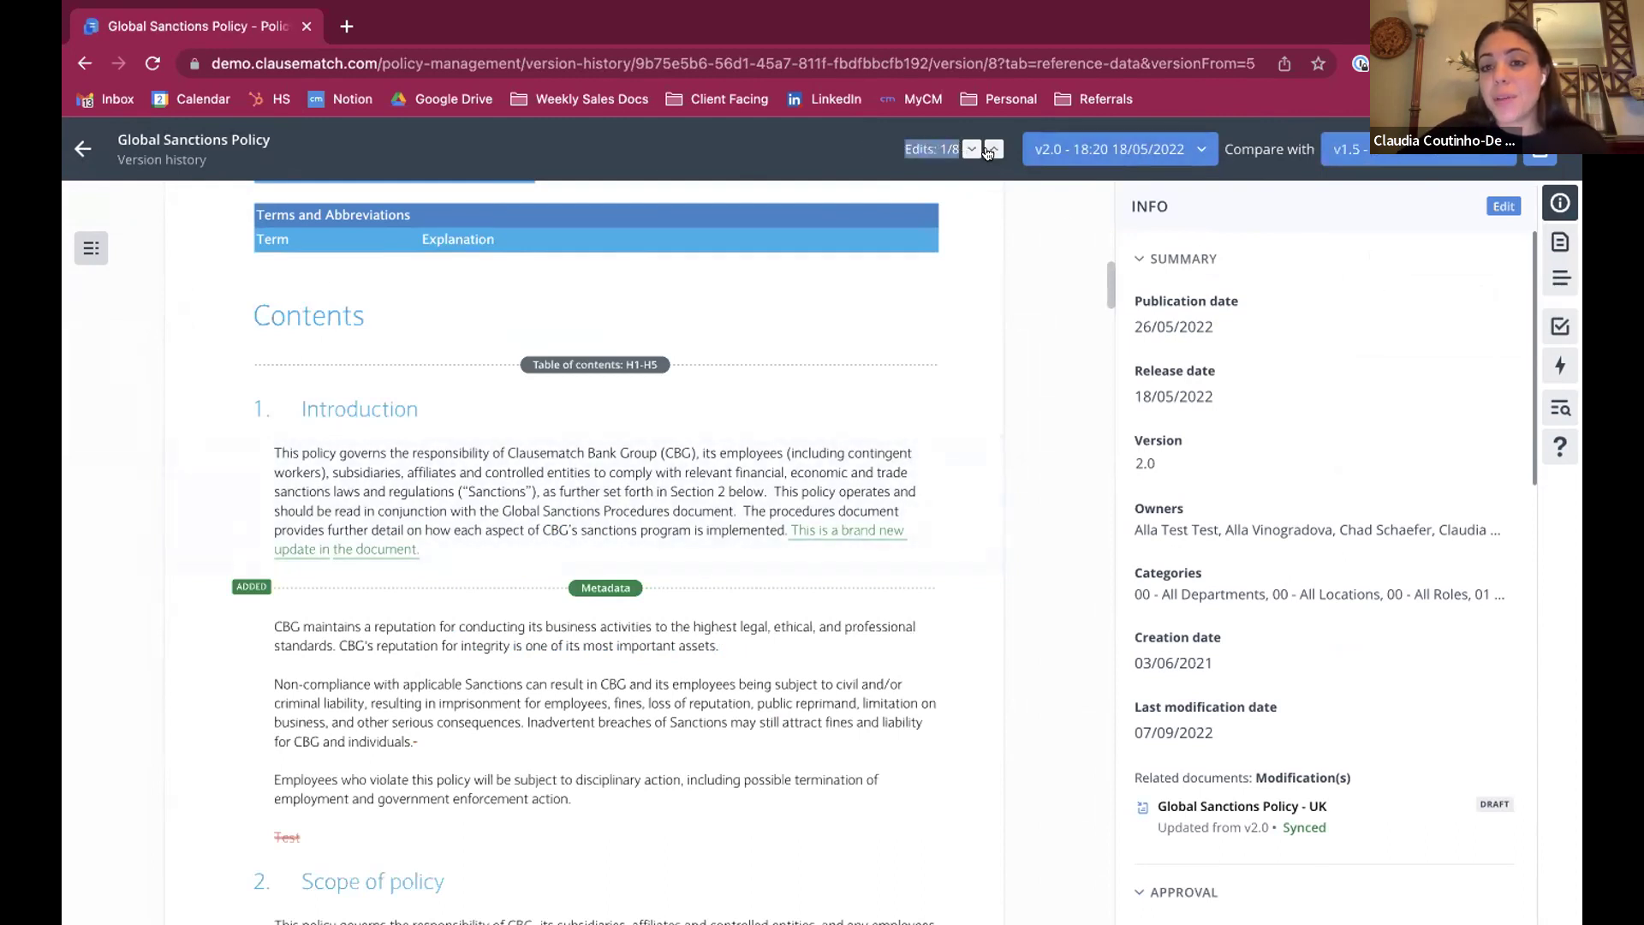
click(990, 149)
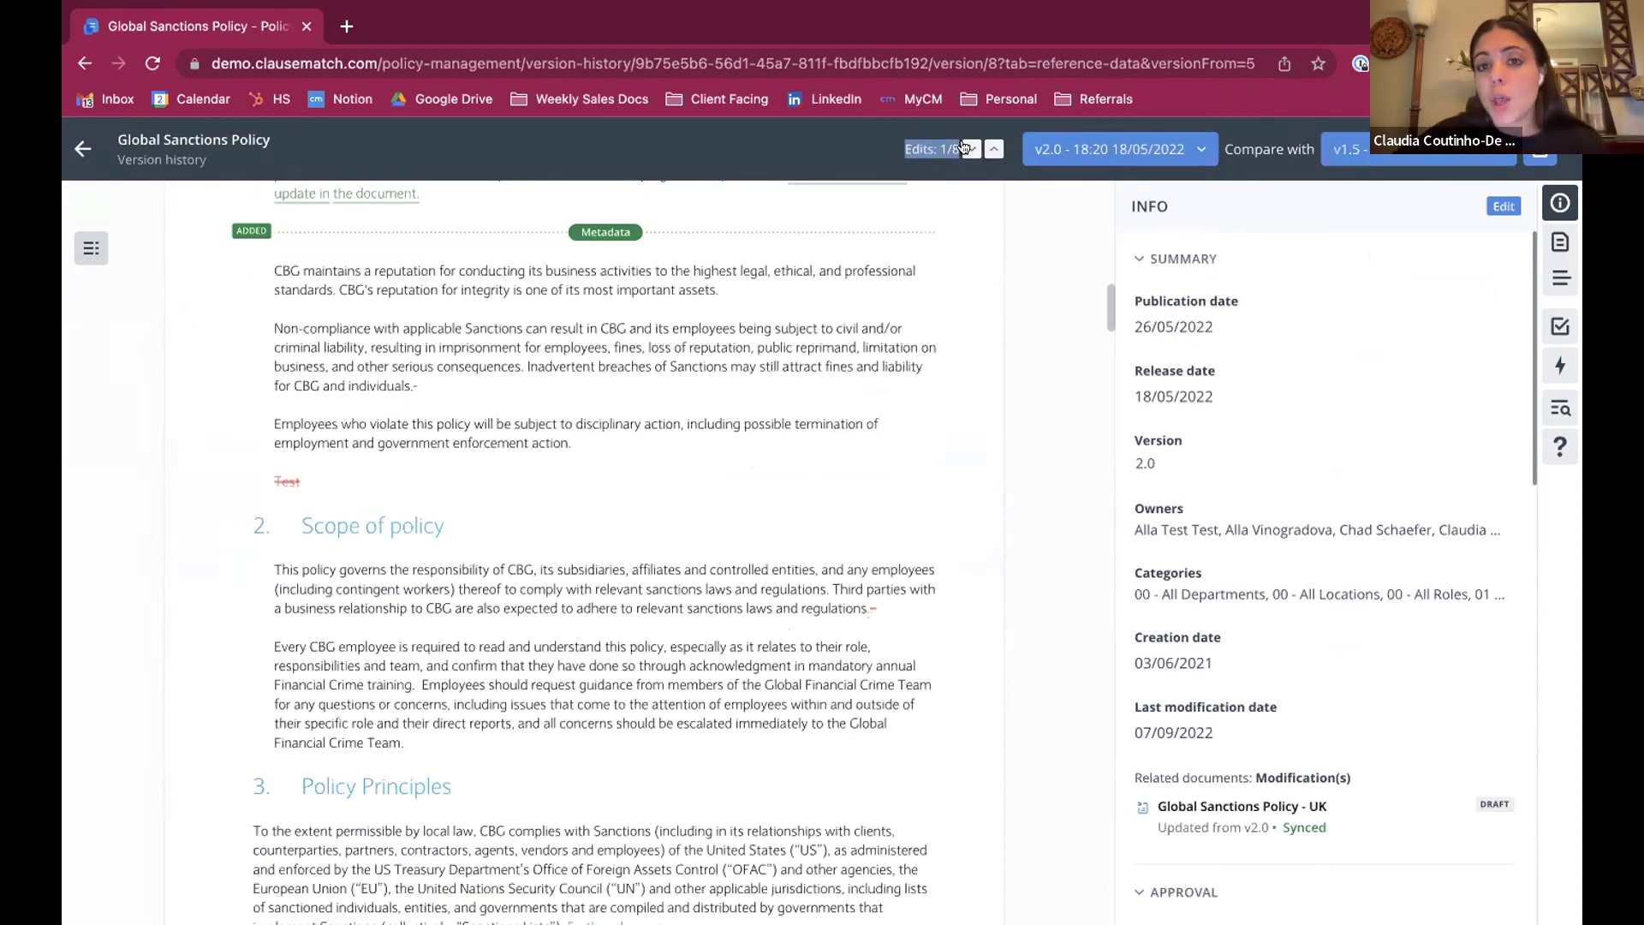
click(990, 149)
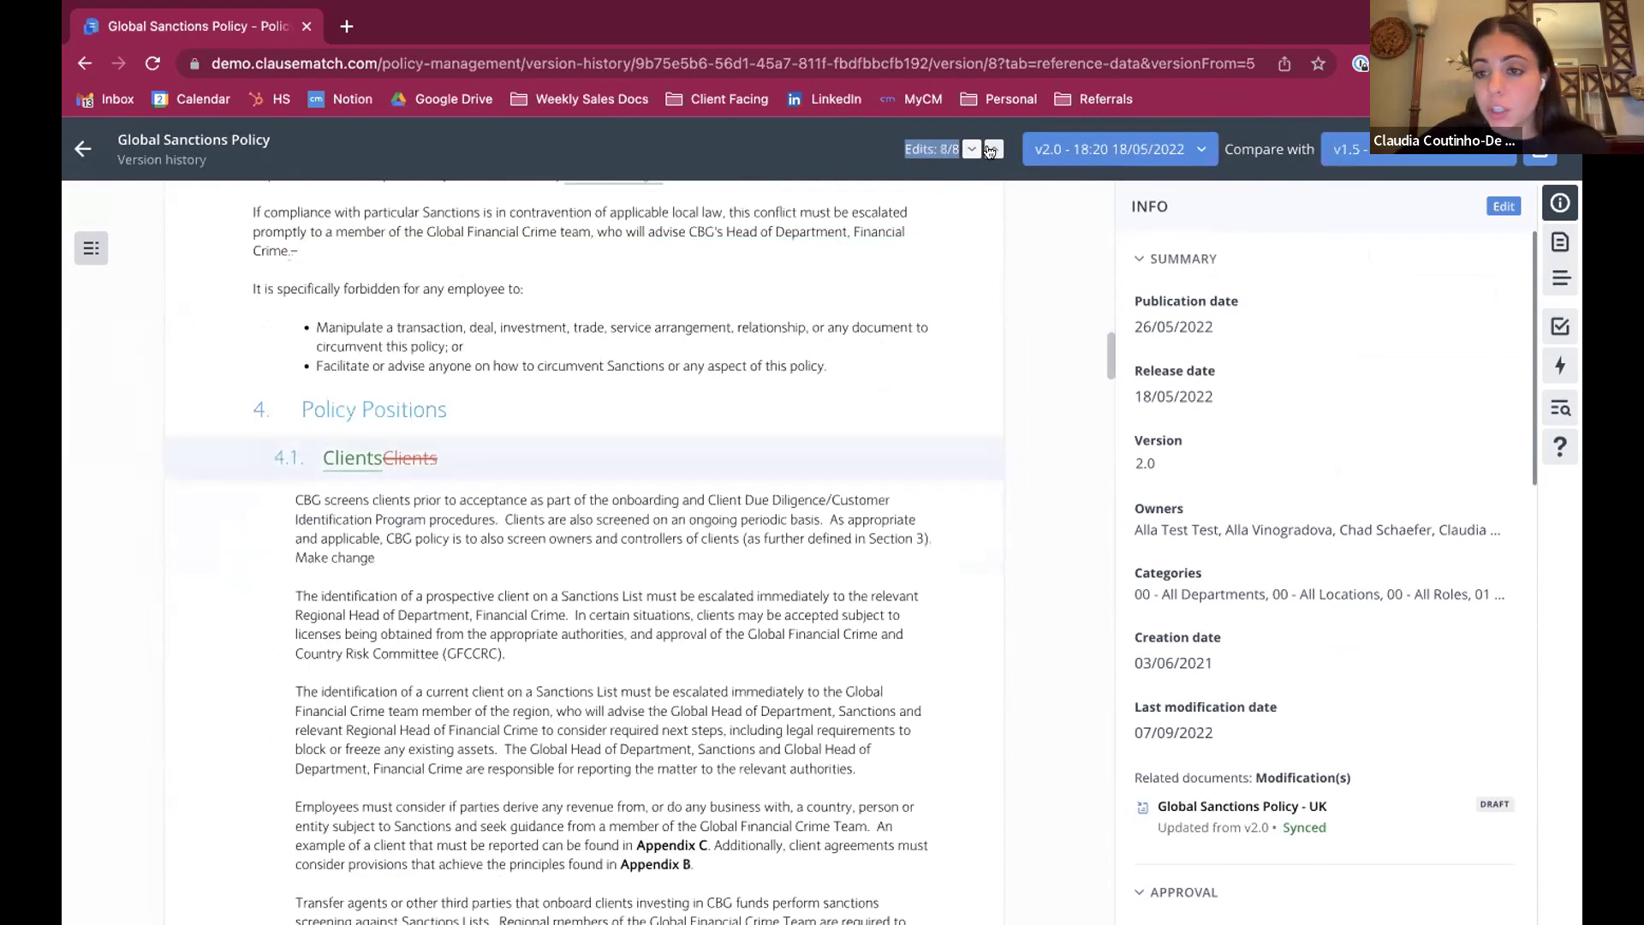
click(990, 149)
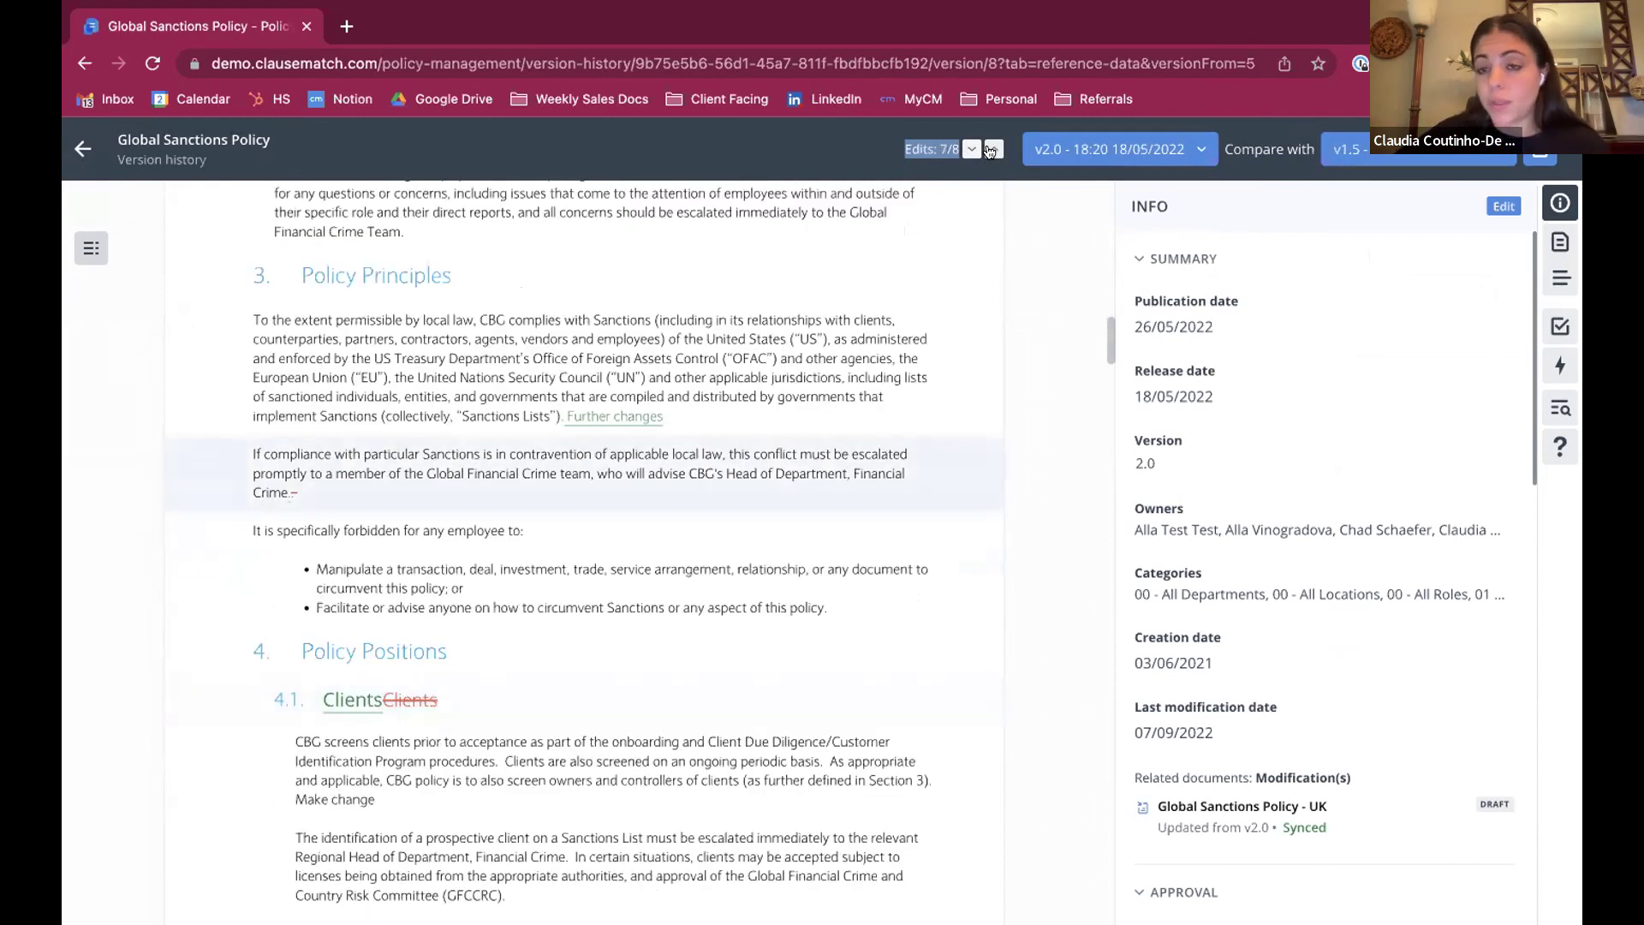
click(990, 149)
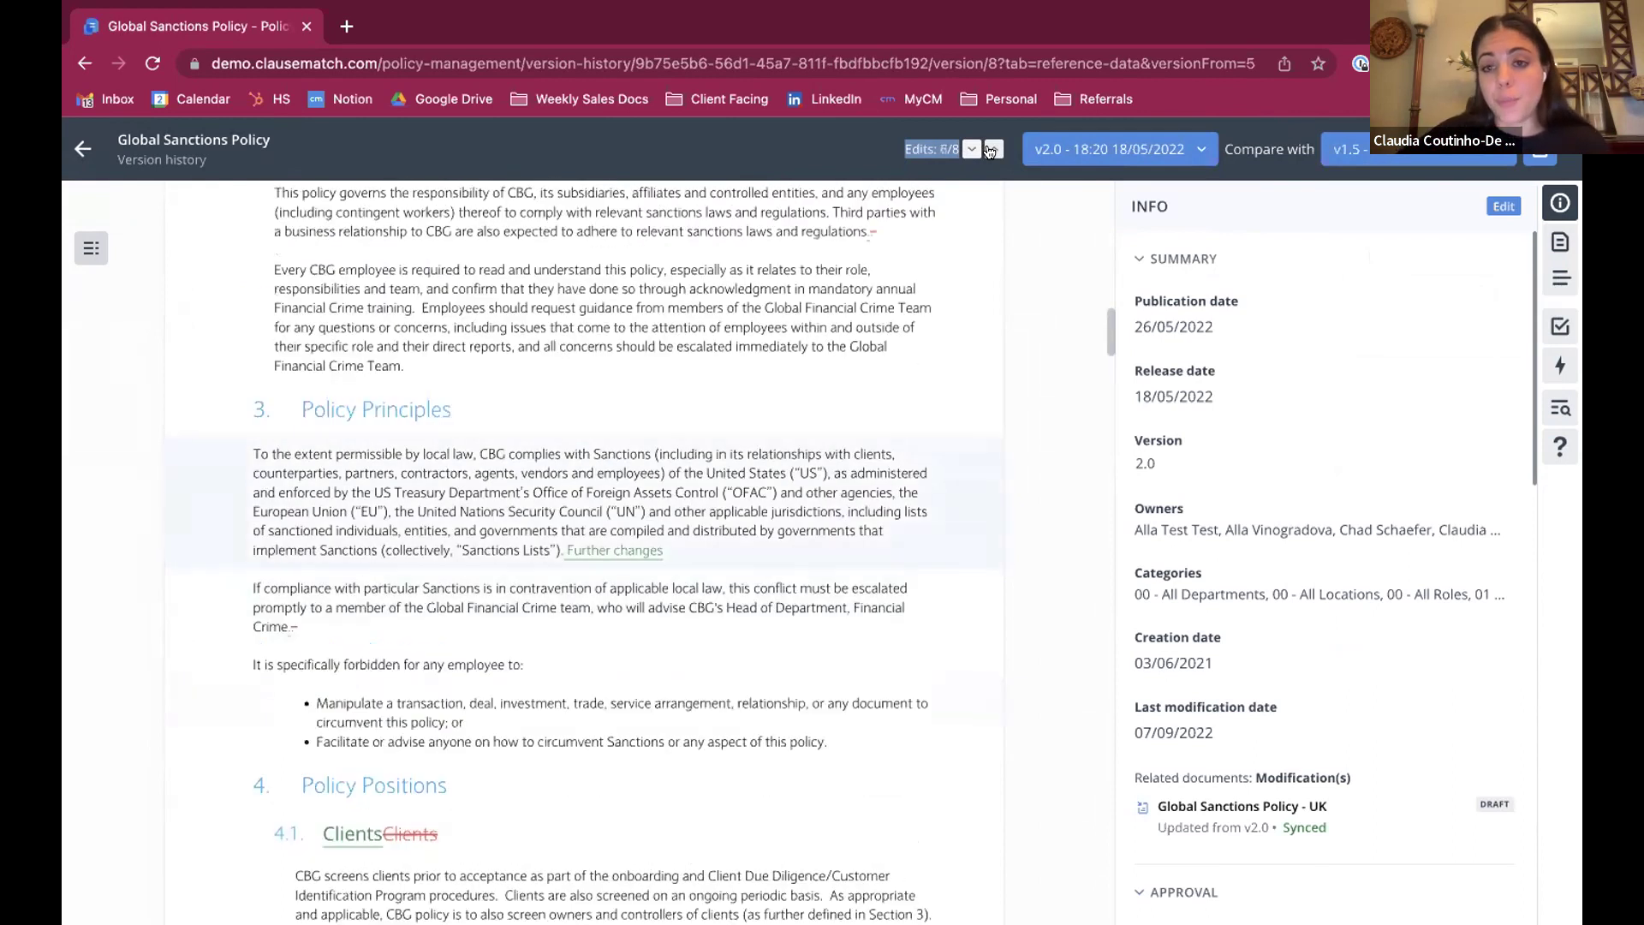
Step: Show the Version 2.0 document activity timeline and return the document view to the Introduction
click(1560, 243)
drag(1282, 181, 1283, 199)
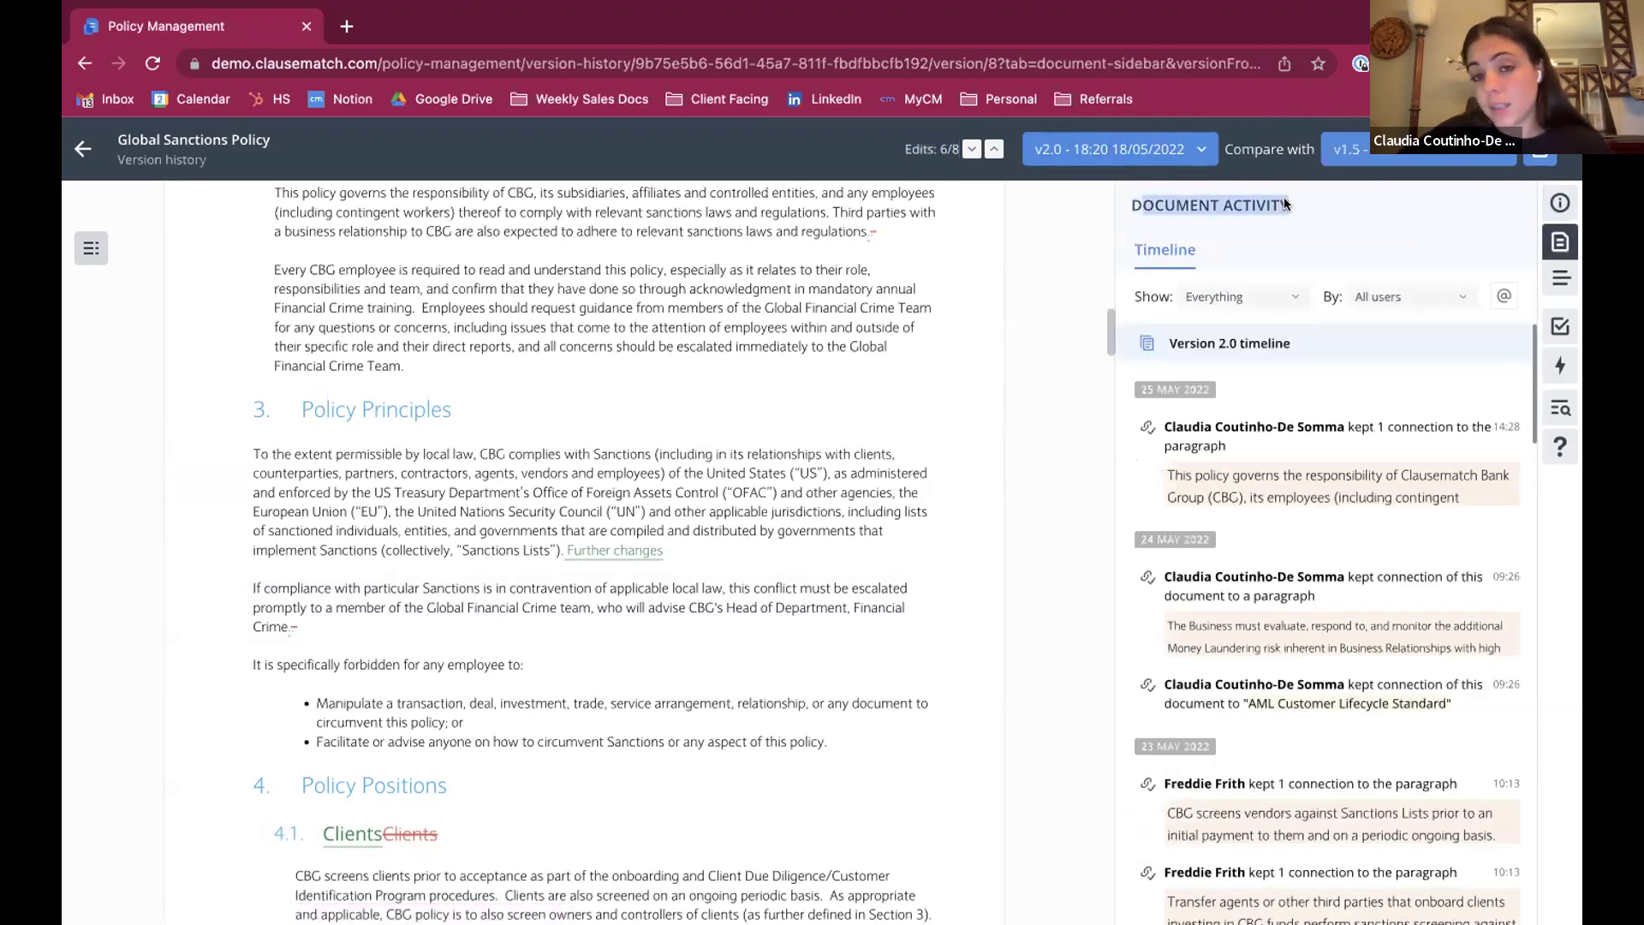
click(1283, 200)
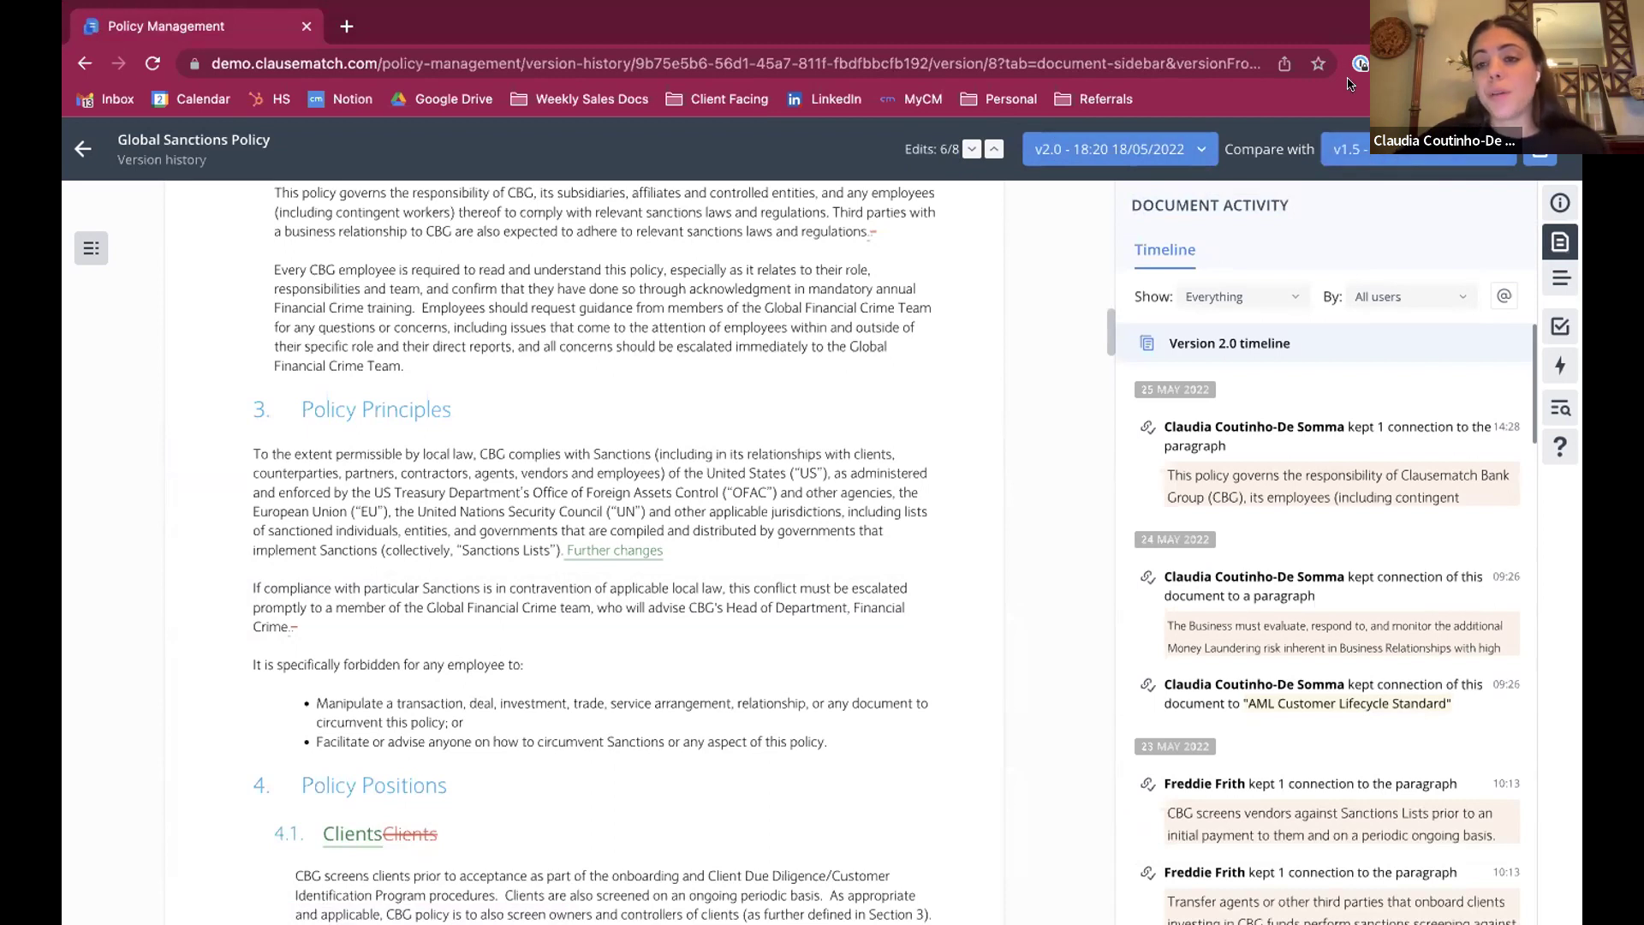
scroll(632, 354, up, 7)
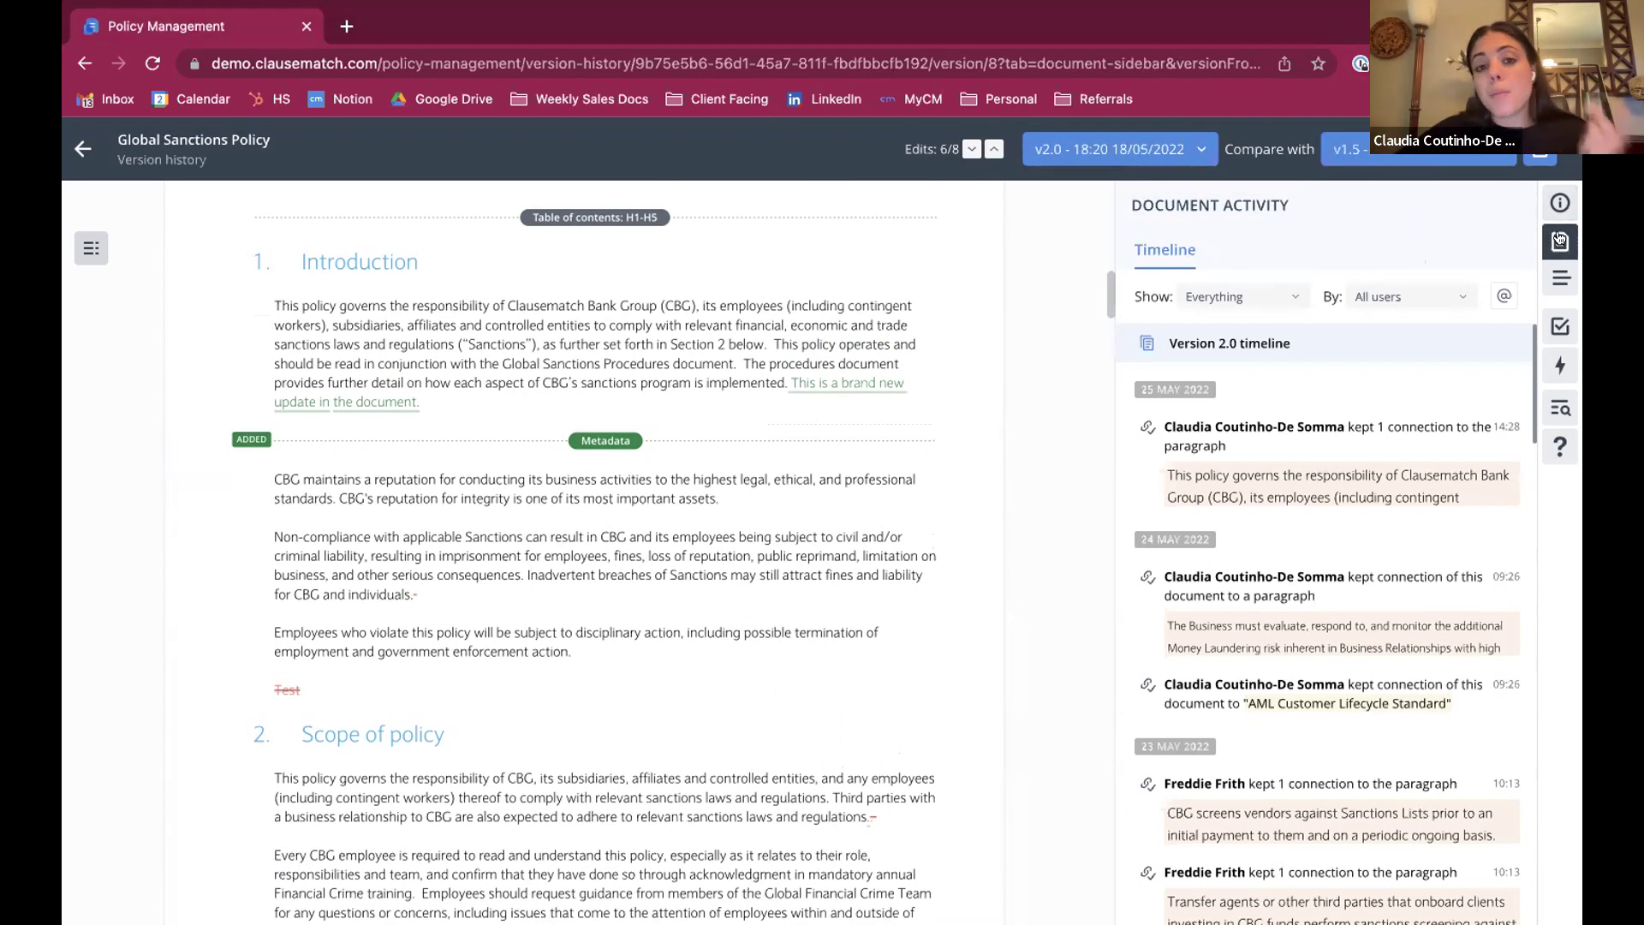
Step: Show paragraph activity for the Introduction's first paragraph and browse its history
click(1562, 283)
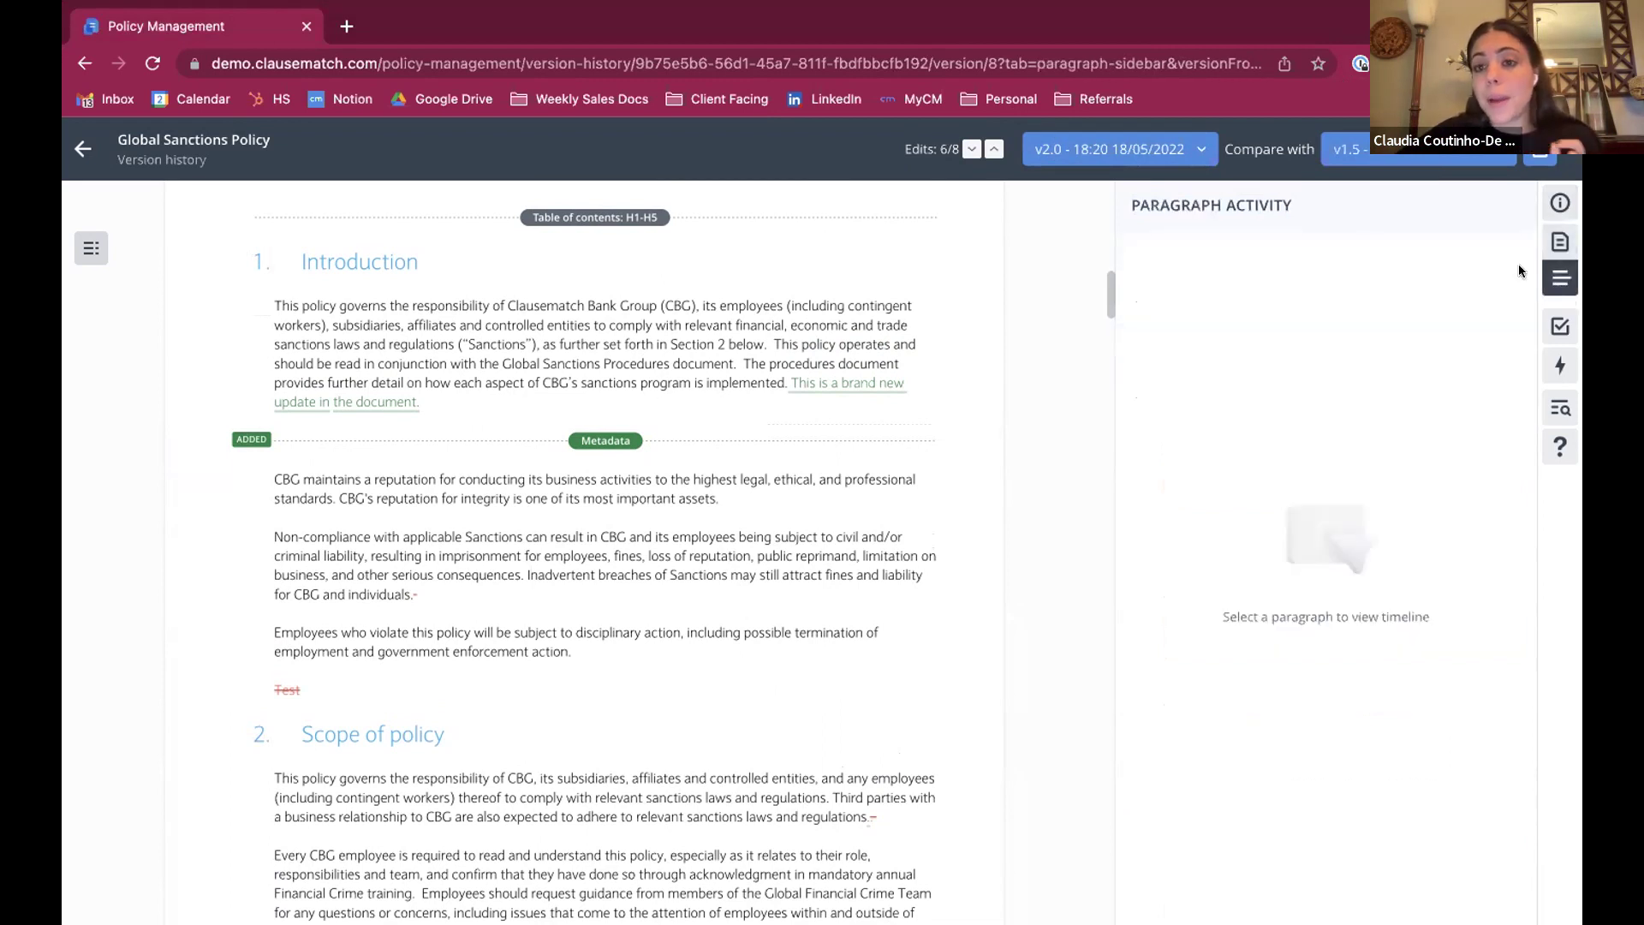
click(471, 366)
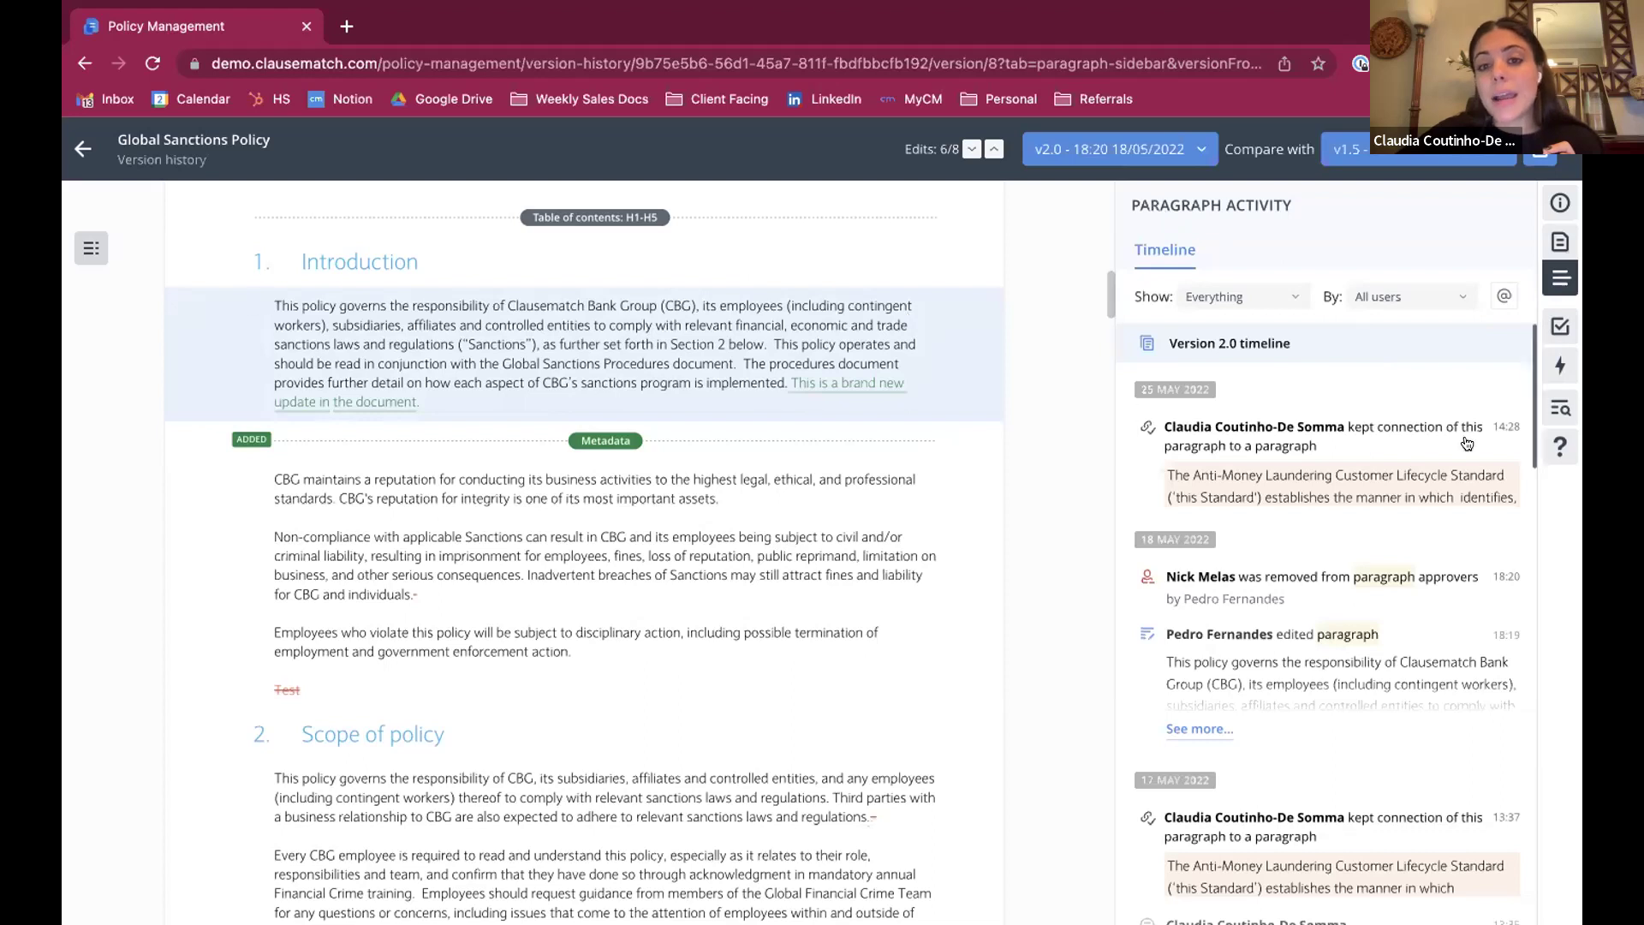
scroll(1369, 415, down, 1)
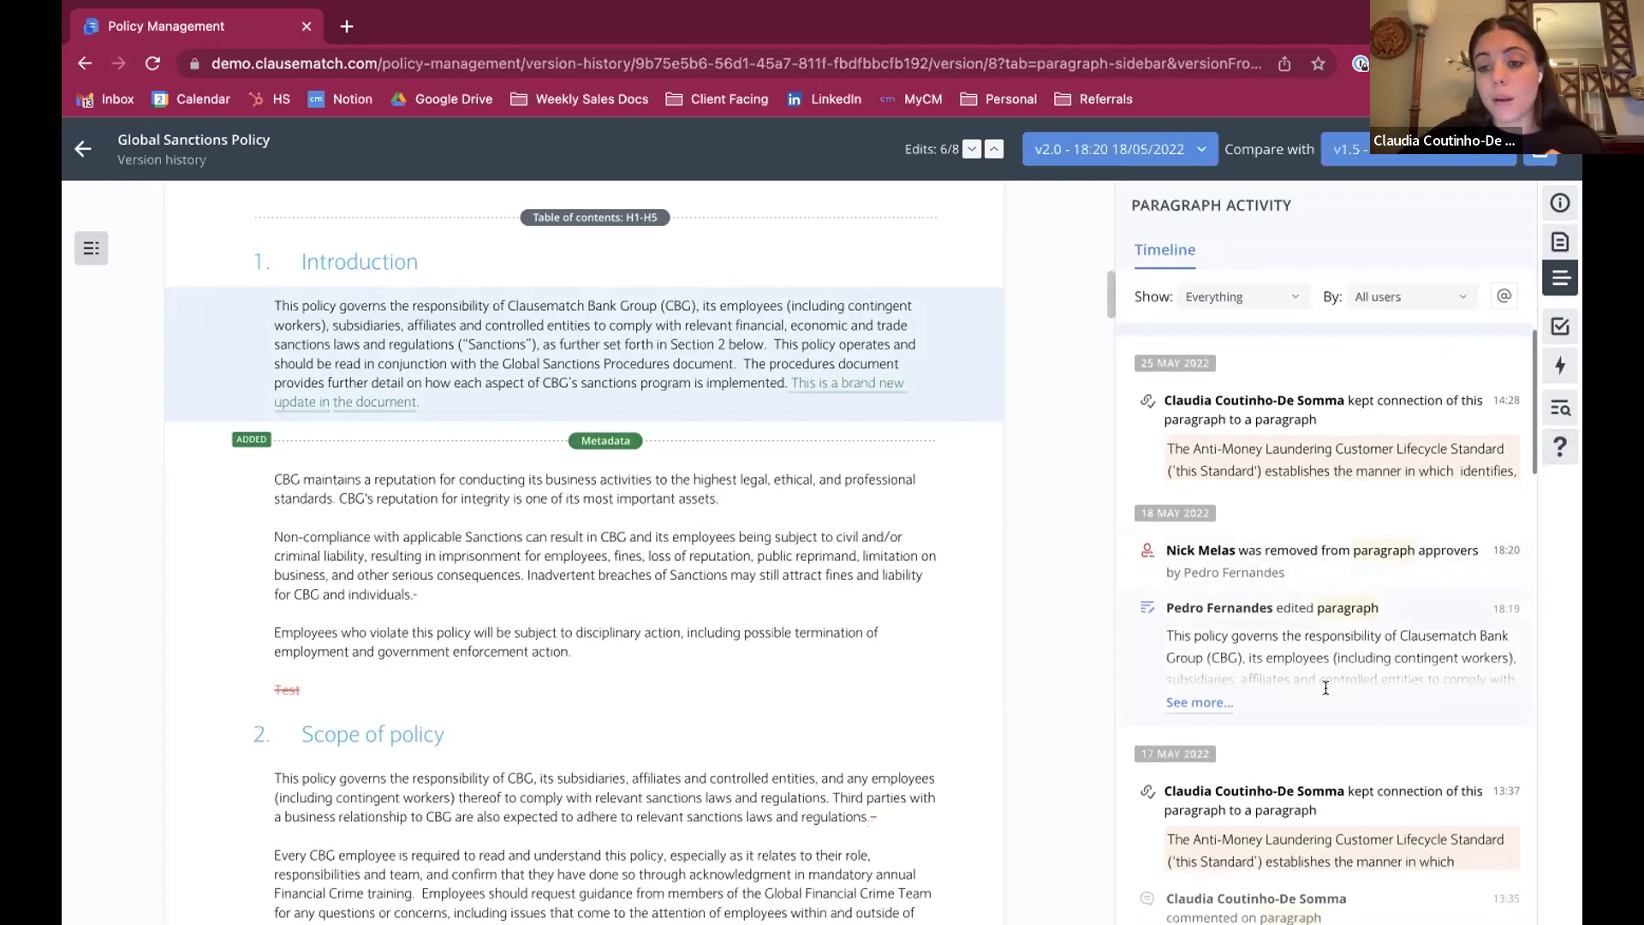
Step: Inspect the details of one 'edited paragraph' entry, then close the popup
click(1317, 602)
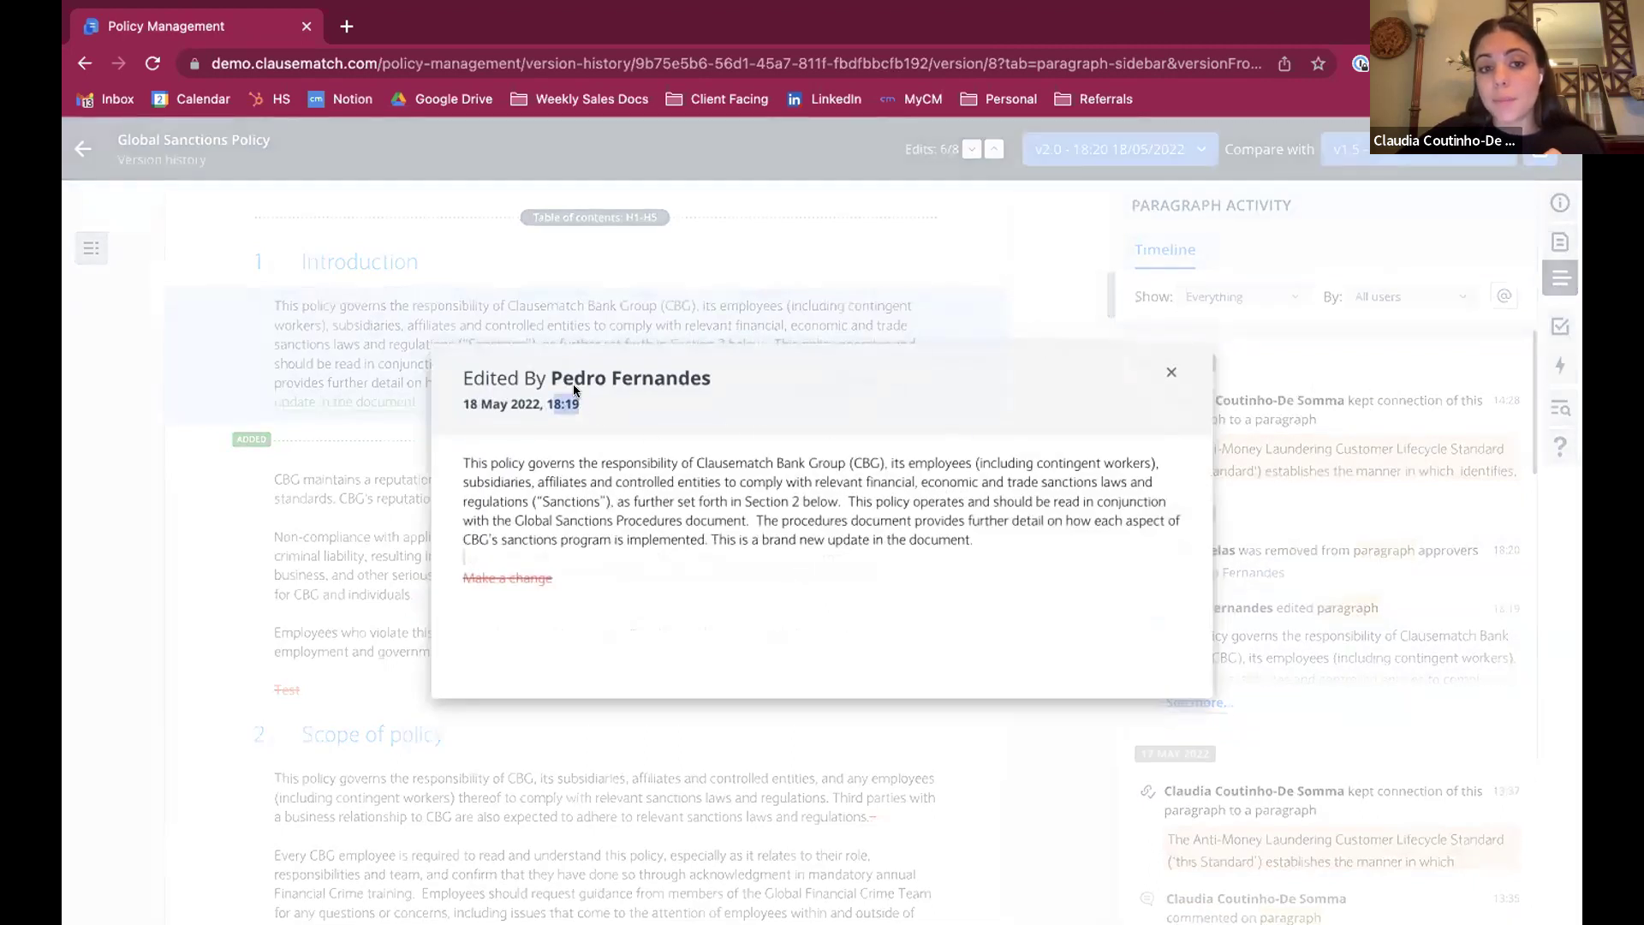
drag(572, 381, 679, 381)
click(489, 432)
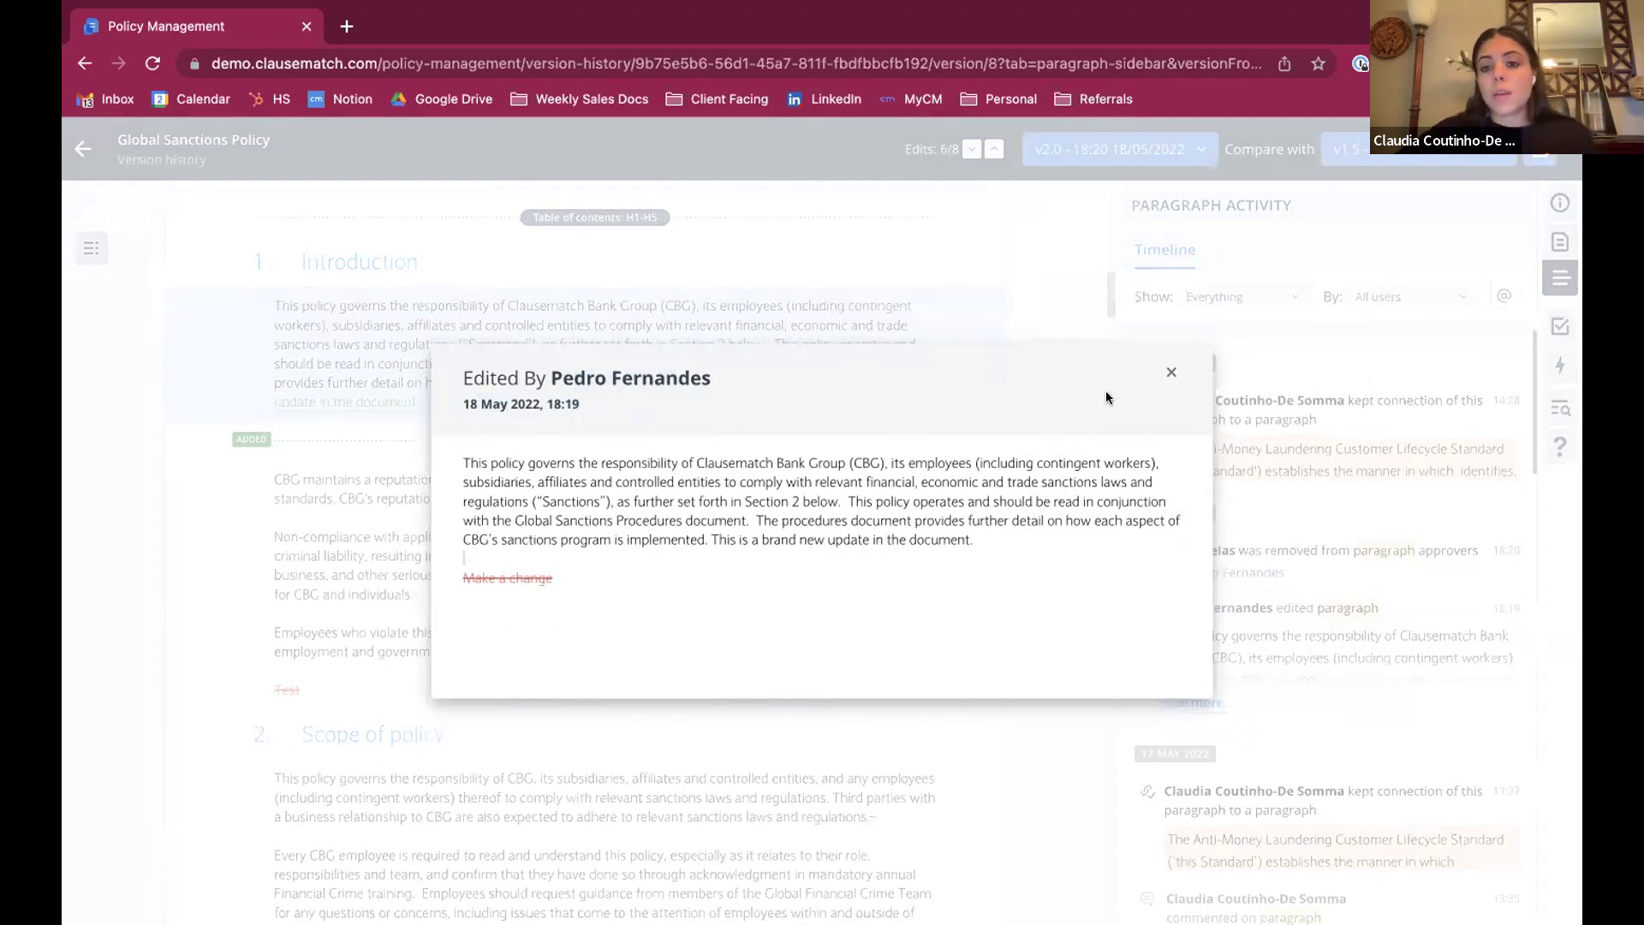
click(1166, 371)
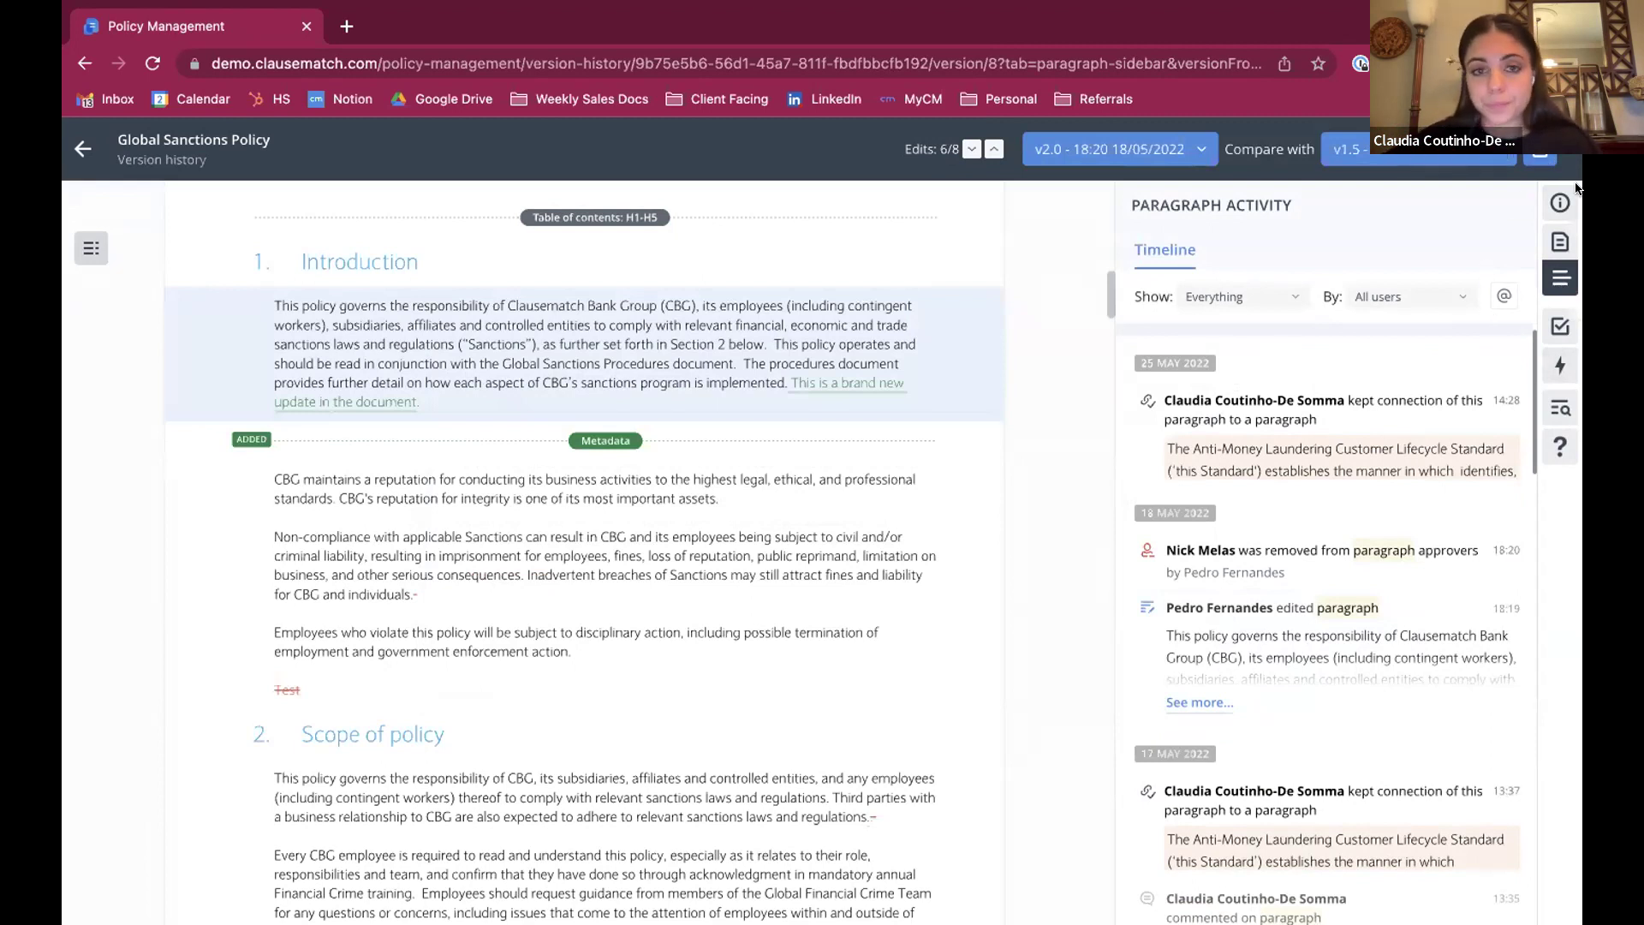
Step: Exit version history to the live Global Sanctions Policy and scroll to its Introduction
click(82, 148)
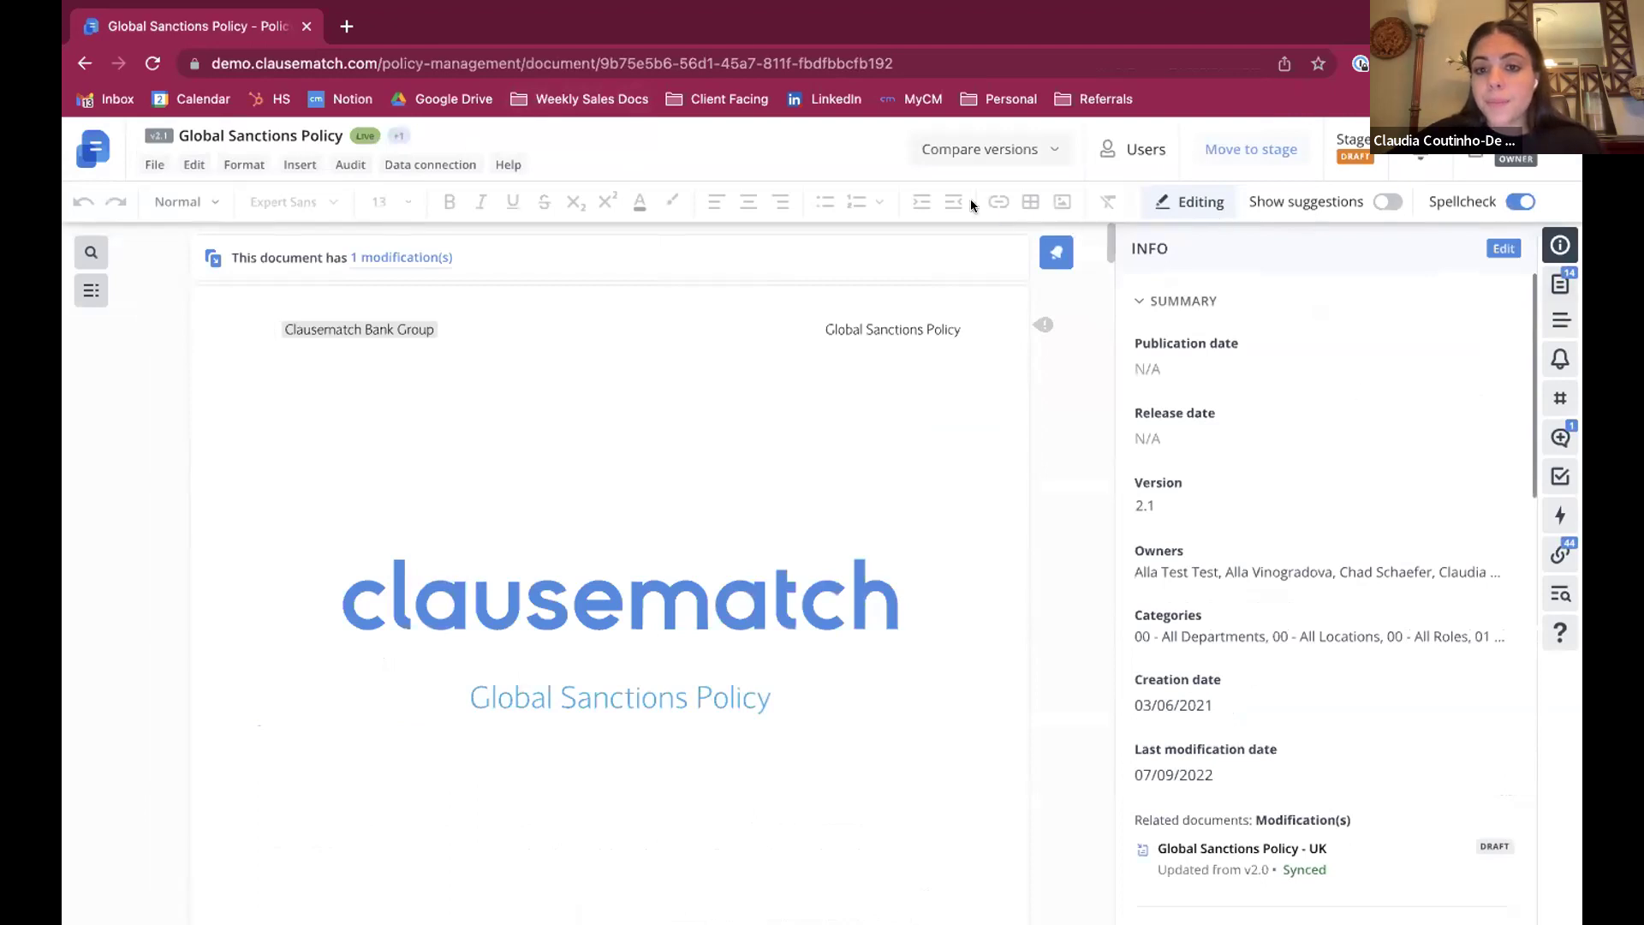
scroll(667, 467, down, 4)
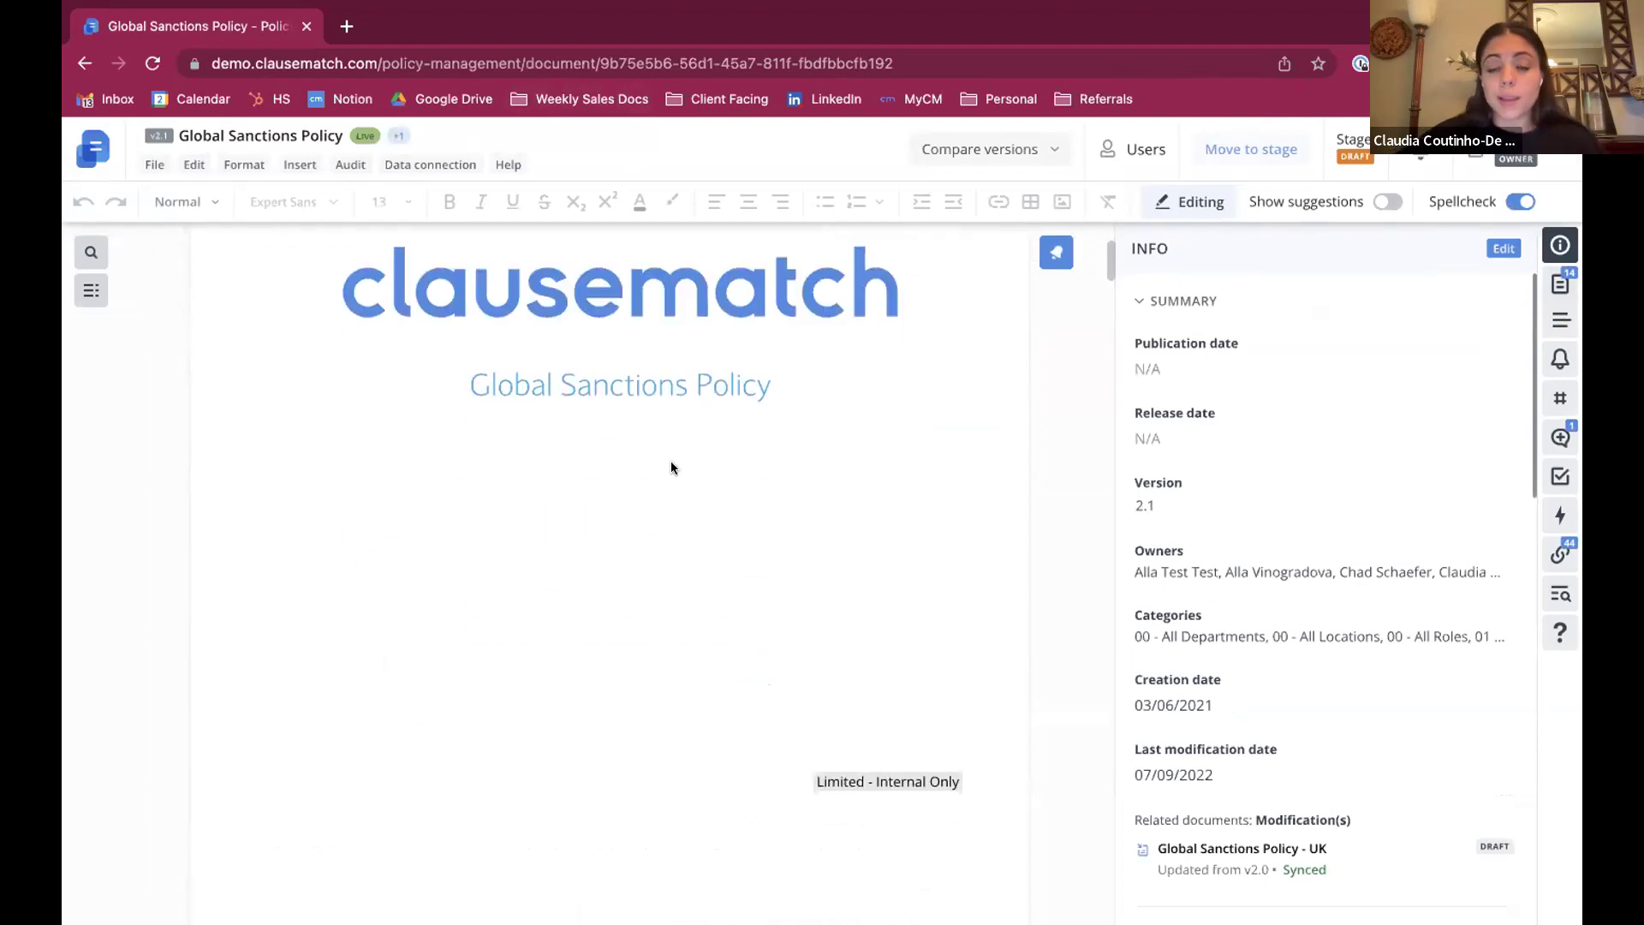
scroll(659, 462, down, 10)
scroll(648, 464, down, 3)
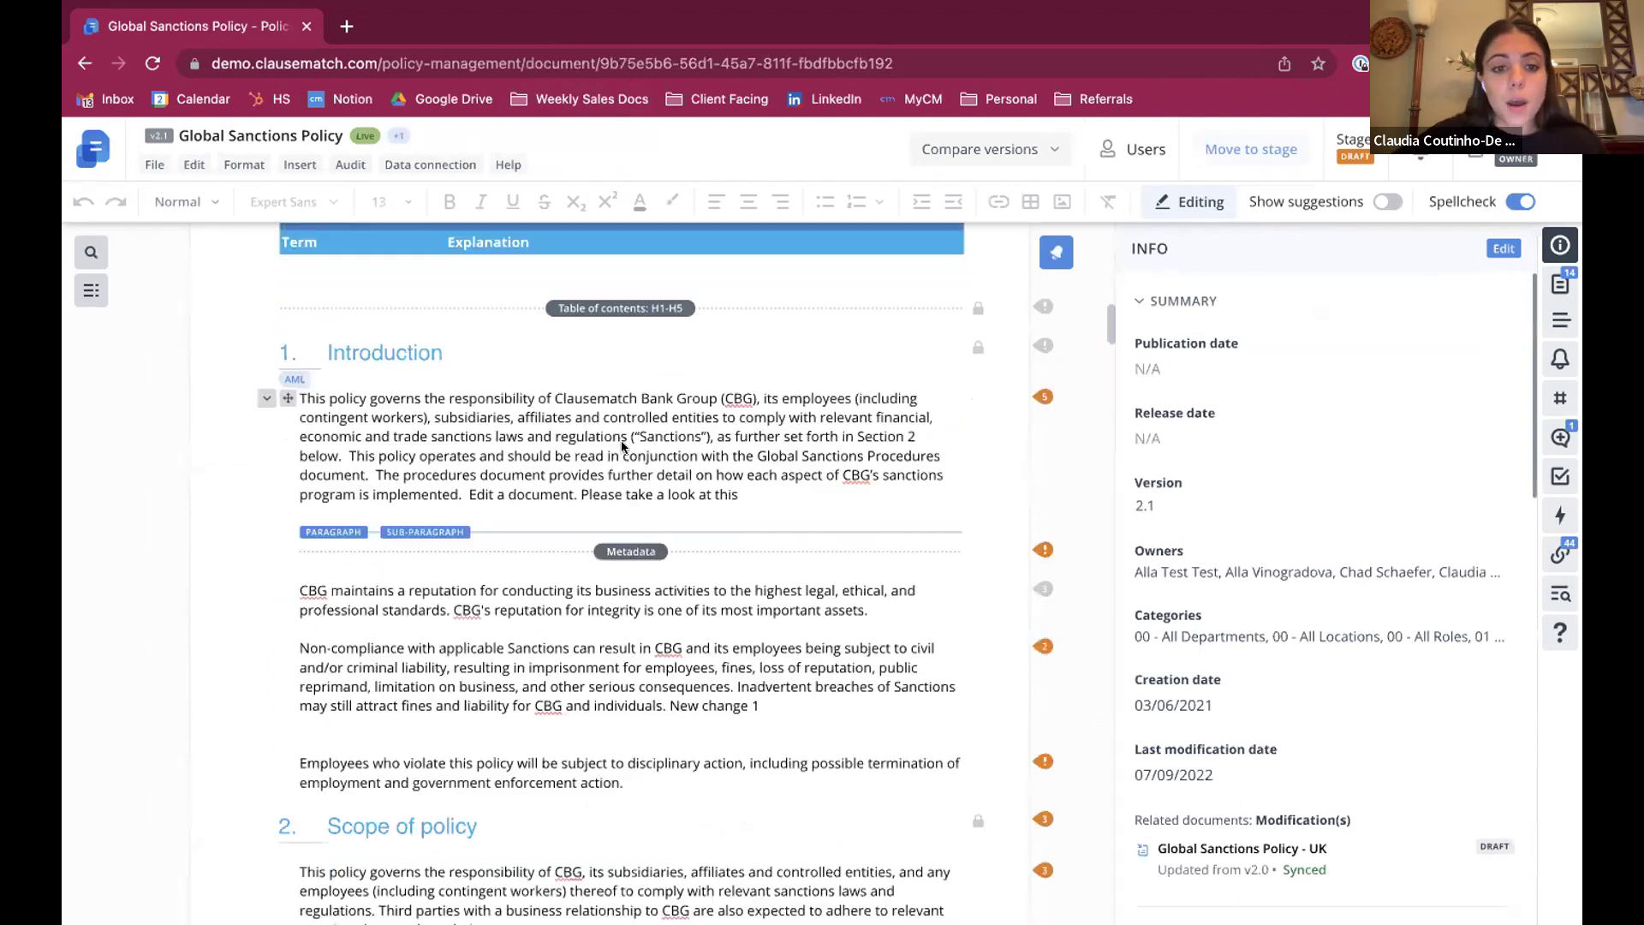
Step: Delete the trailing request sentence from the Introduction paragraph
click(1560, 282)
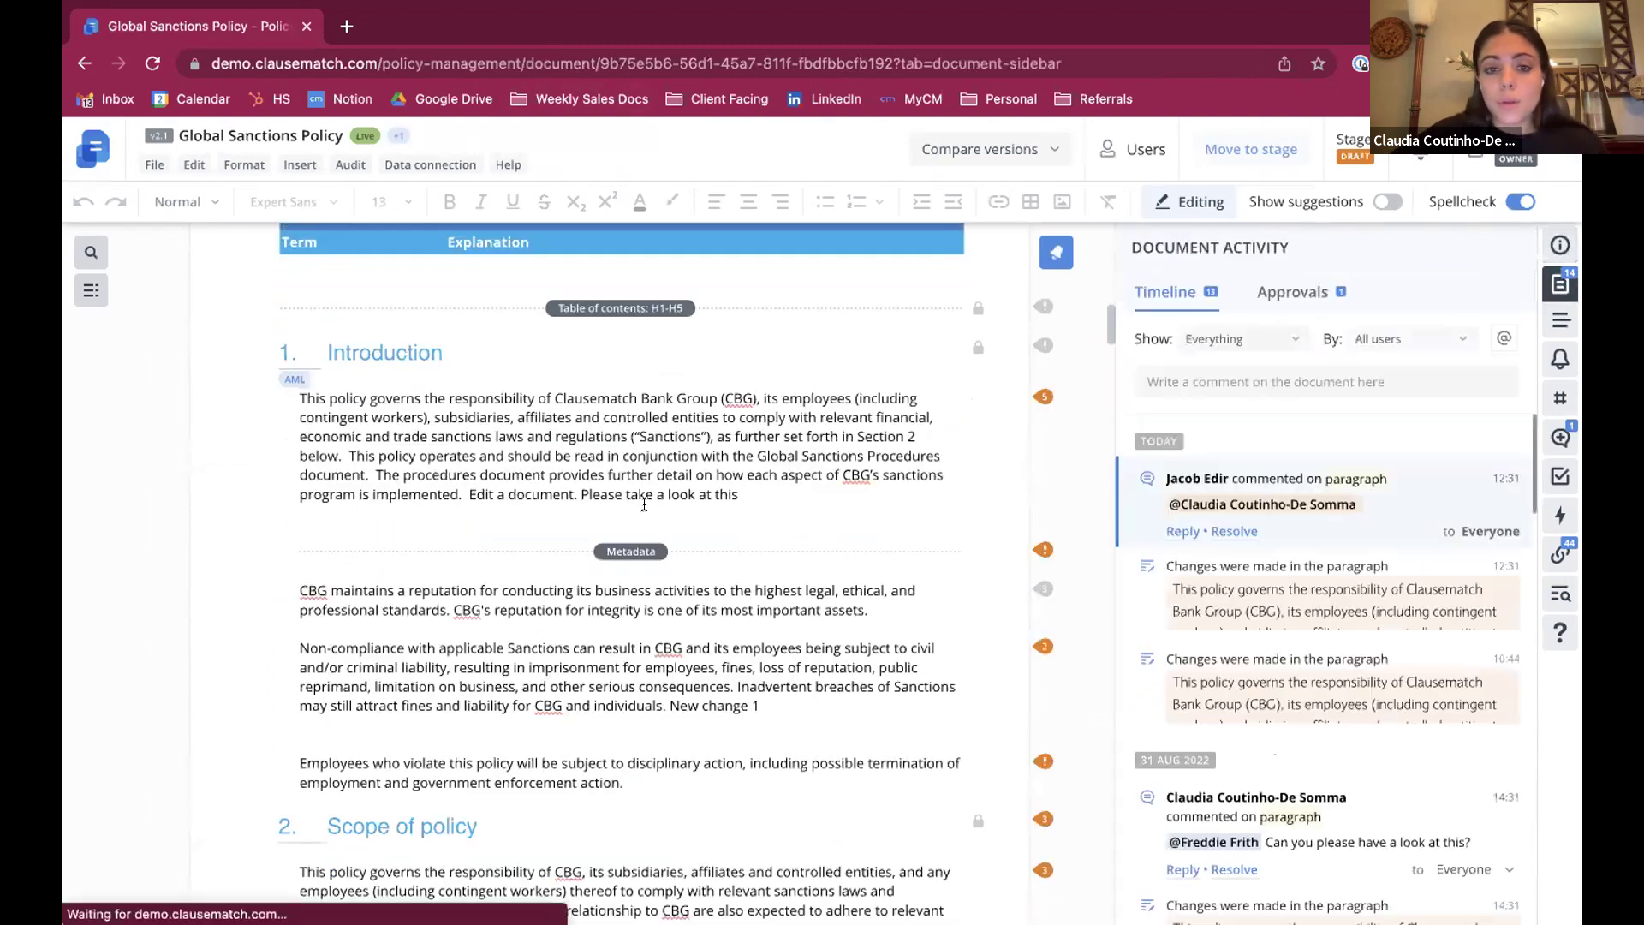
click(745, 494)
drag(746, 494, 462, 493)
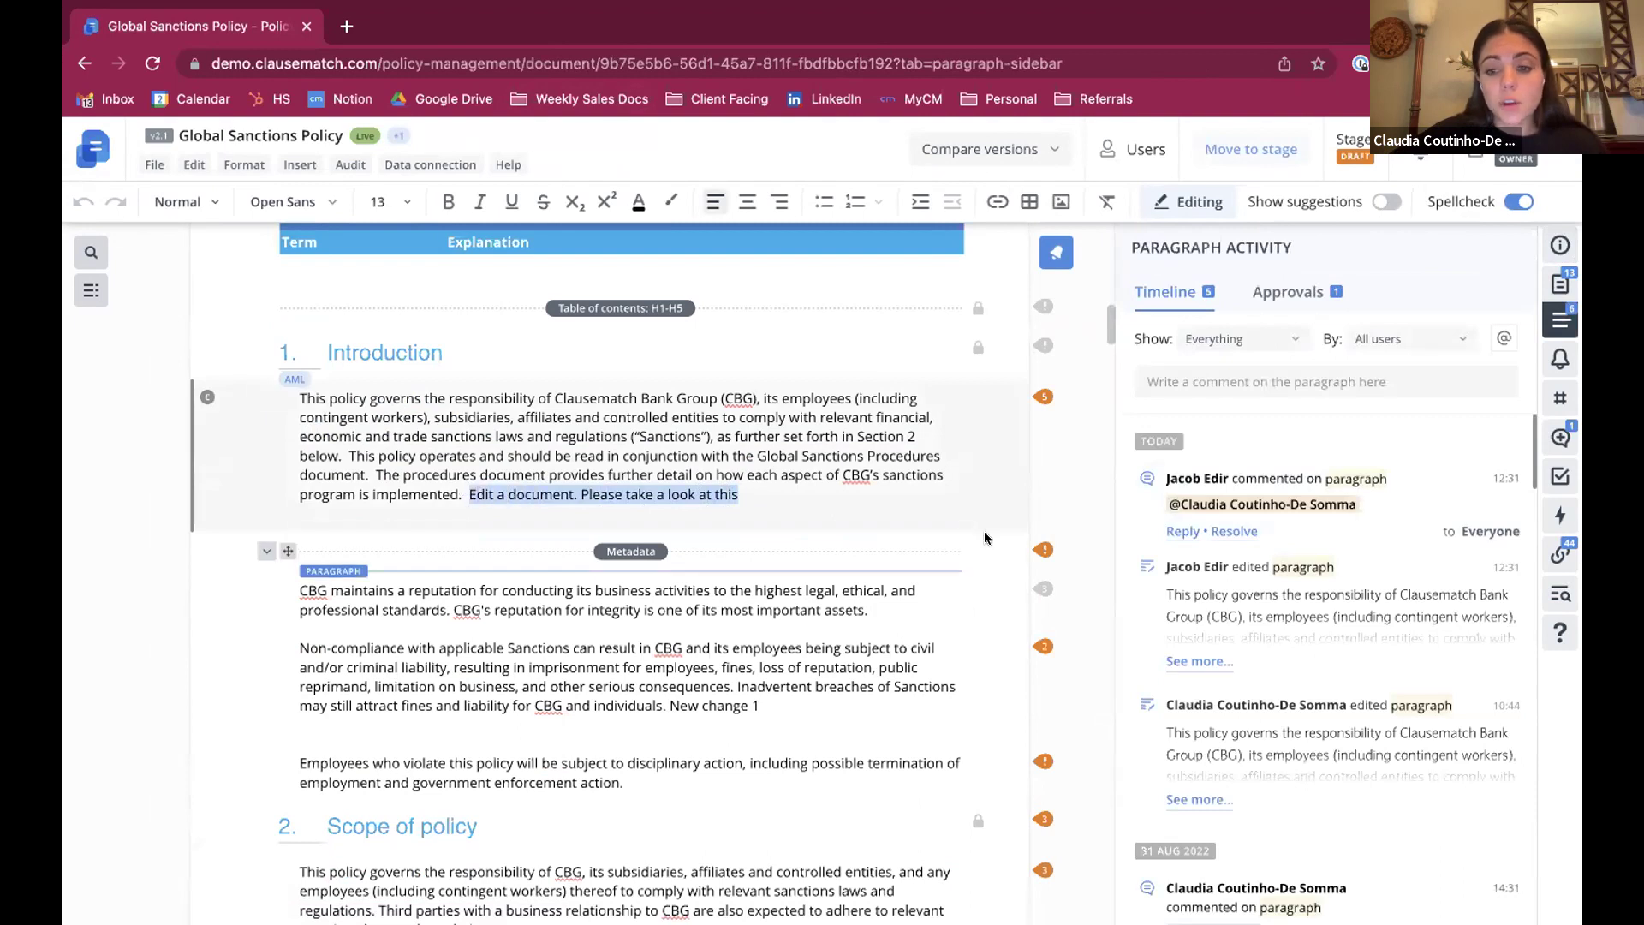
key(BackSpace)
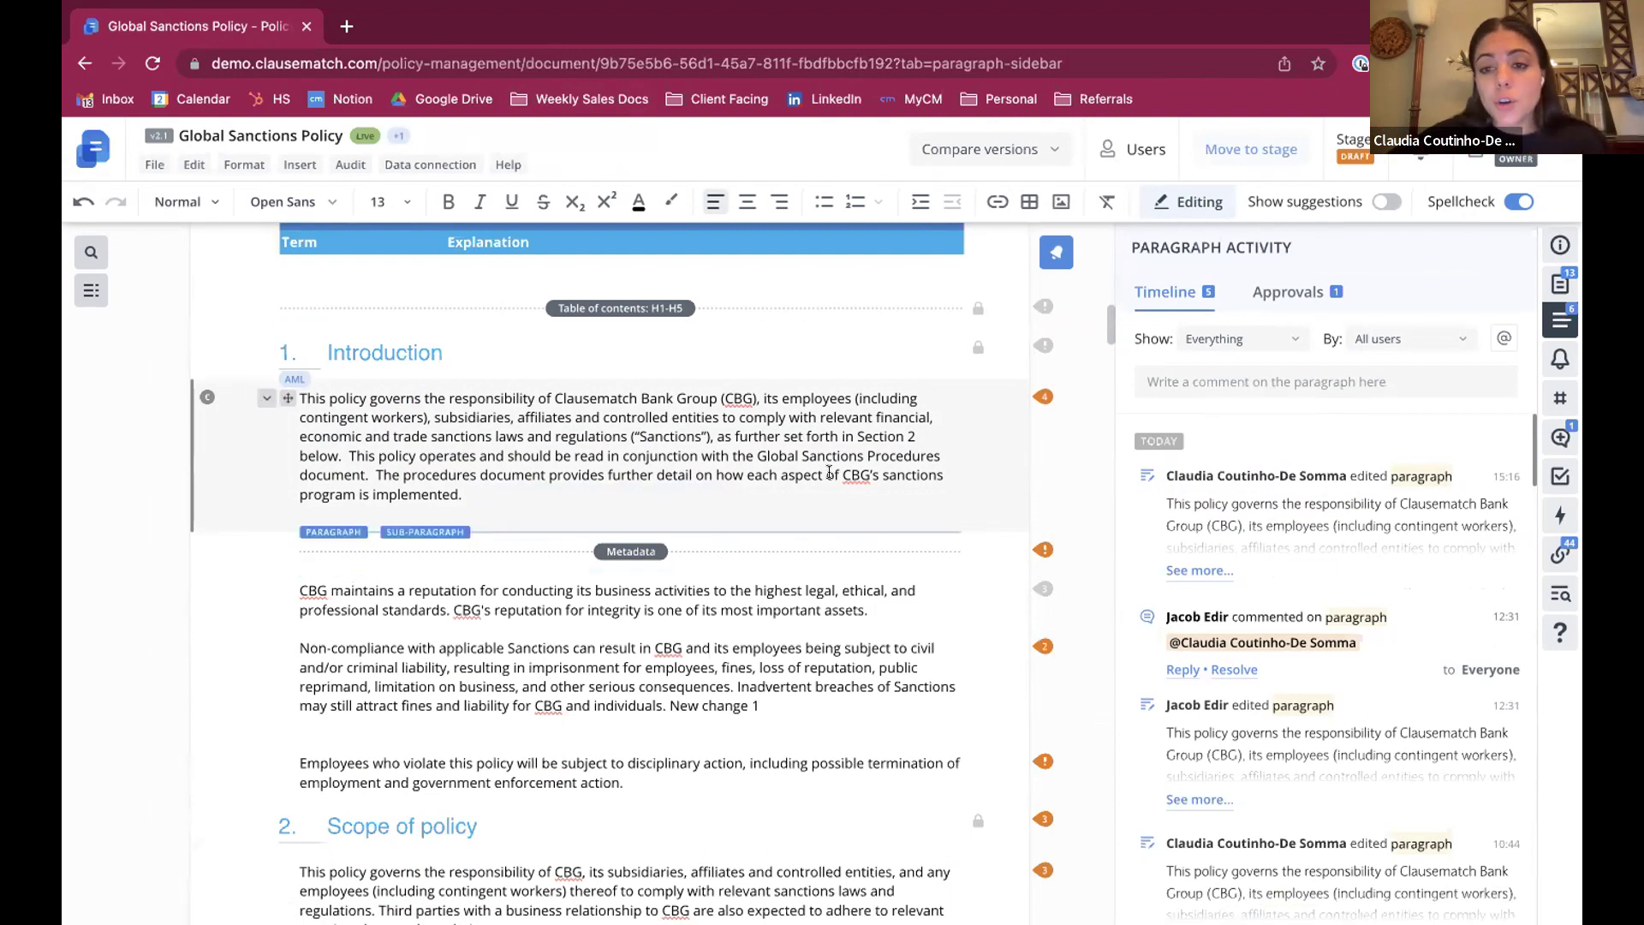
Step: Review the latest edit's struck-out sentence, then show the whole document's activity timeline
click(1332, 505)
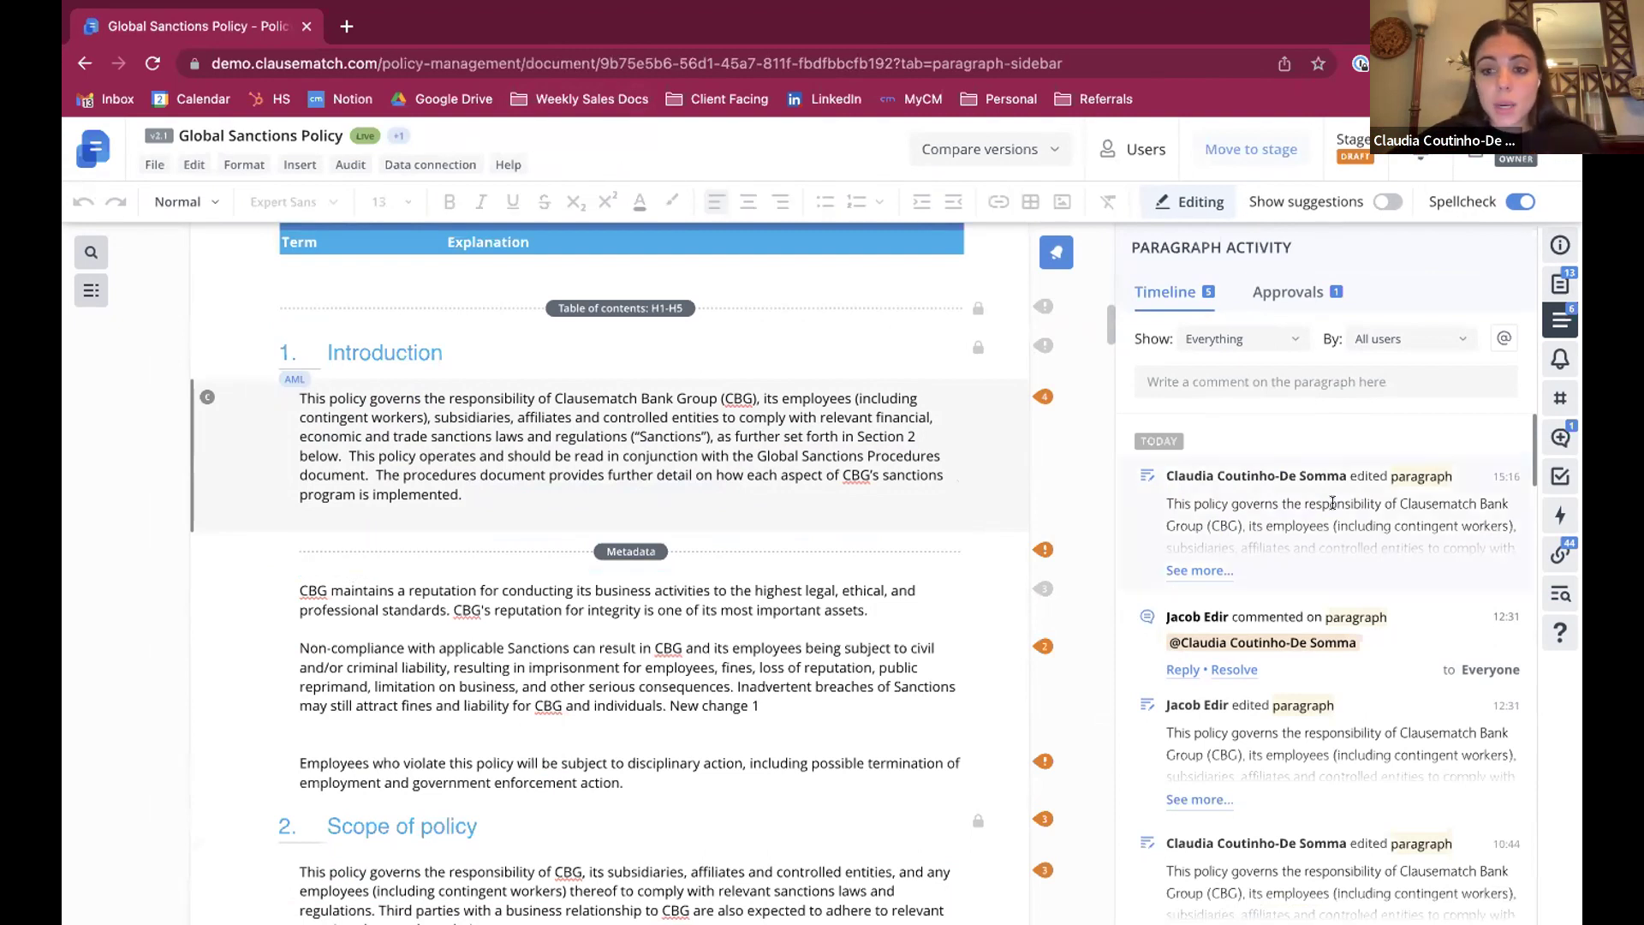
drag(709, 520, 896, 538)
click(894, 524)
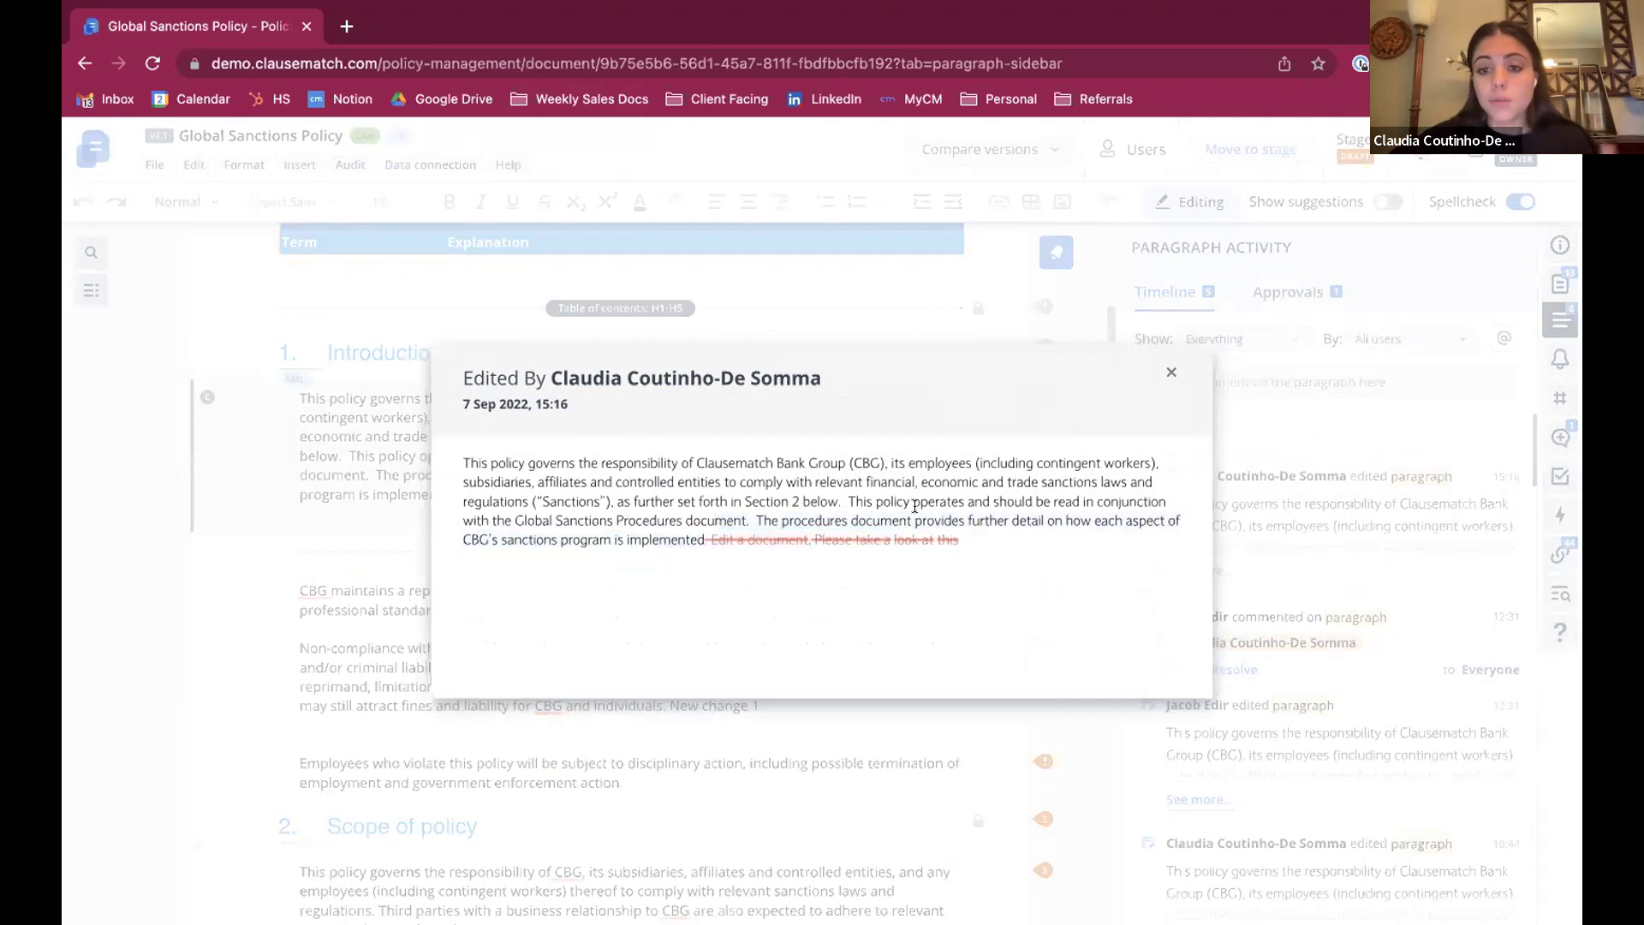
click(1171, 372)
click(1553, 291)
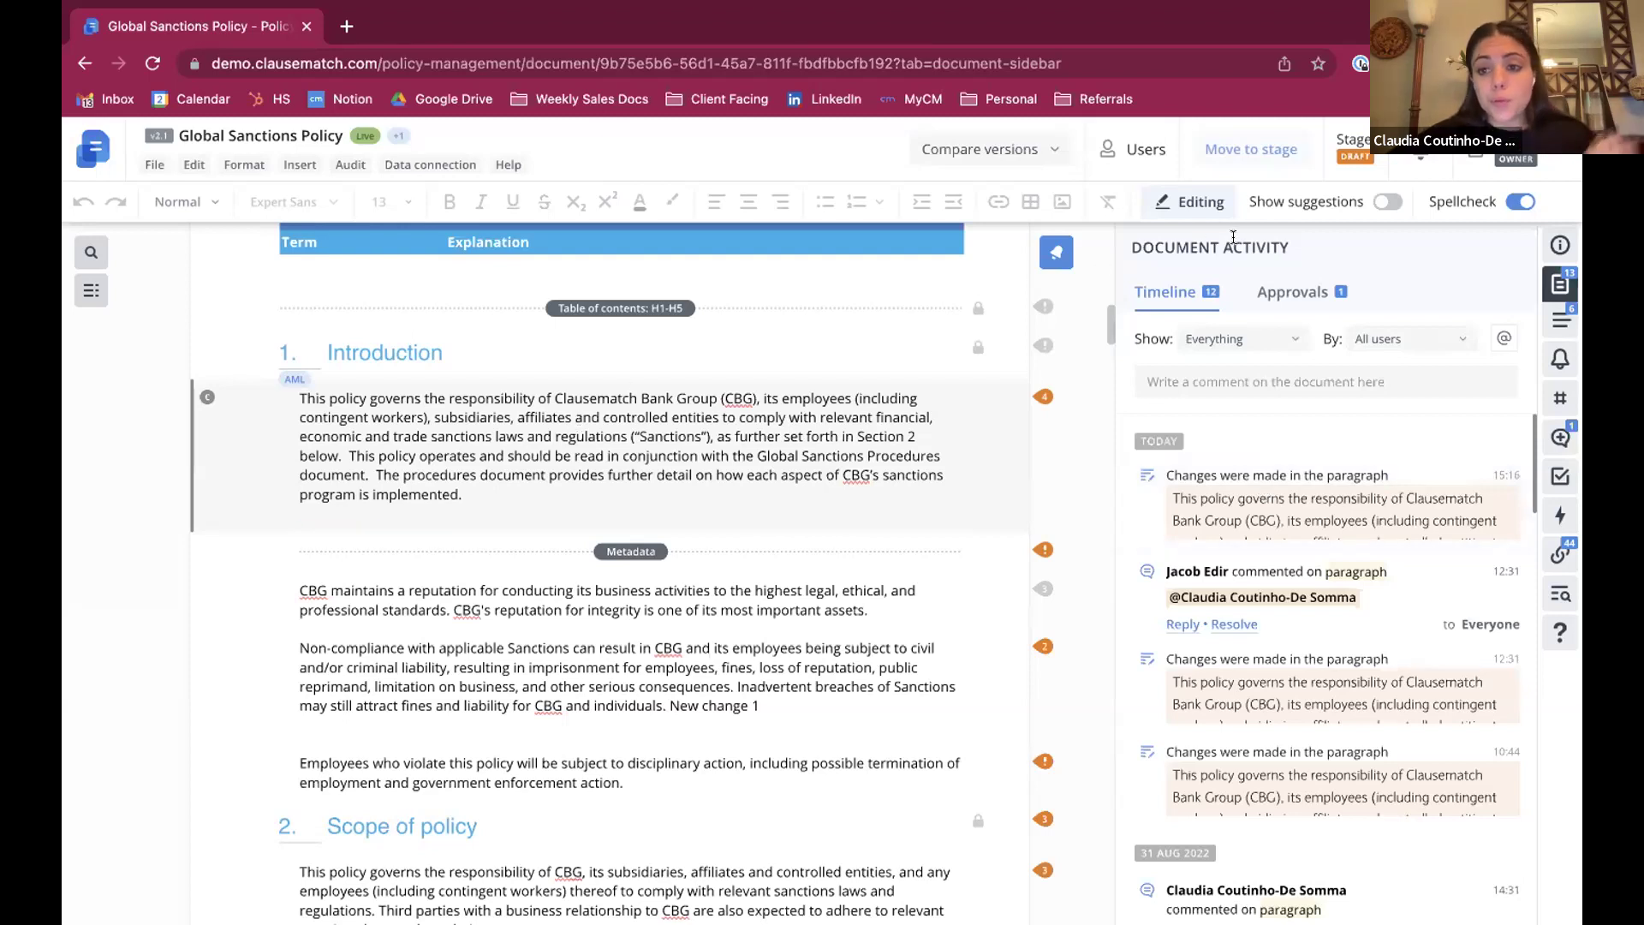
Step: Check Approvals: one pending Introduction paragraph approval, and no document-level approvals
click(1283, 289)
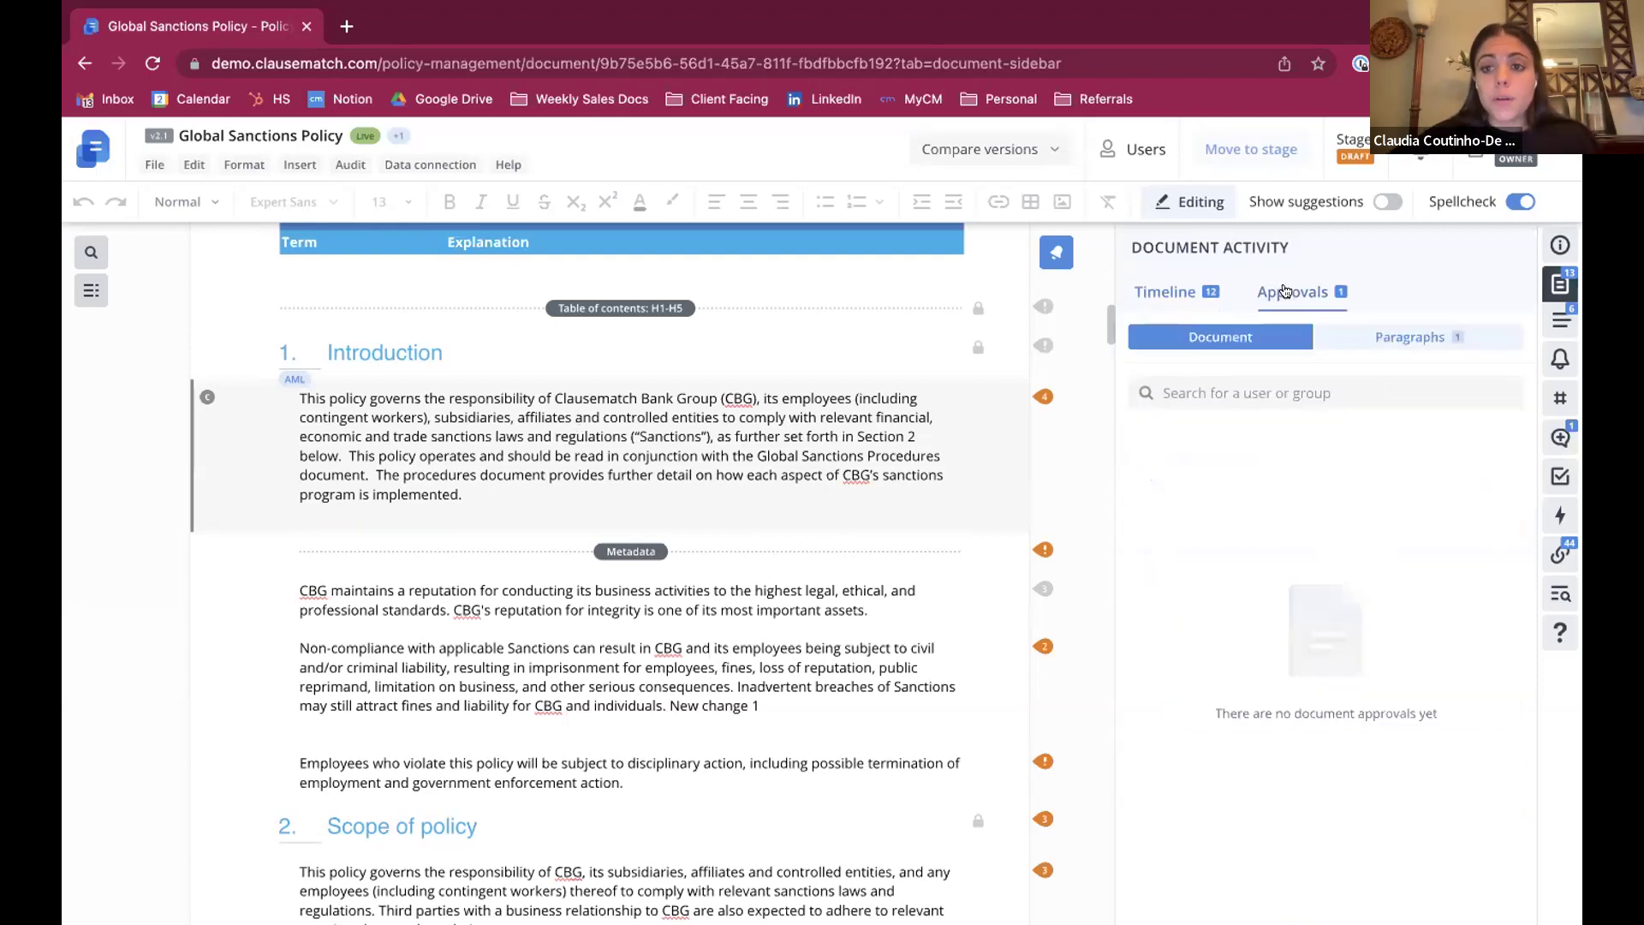
click(1367, 337)
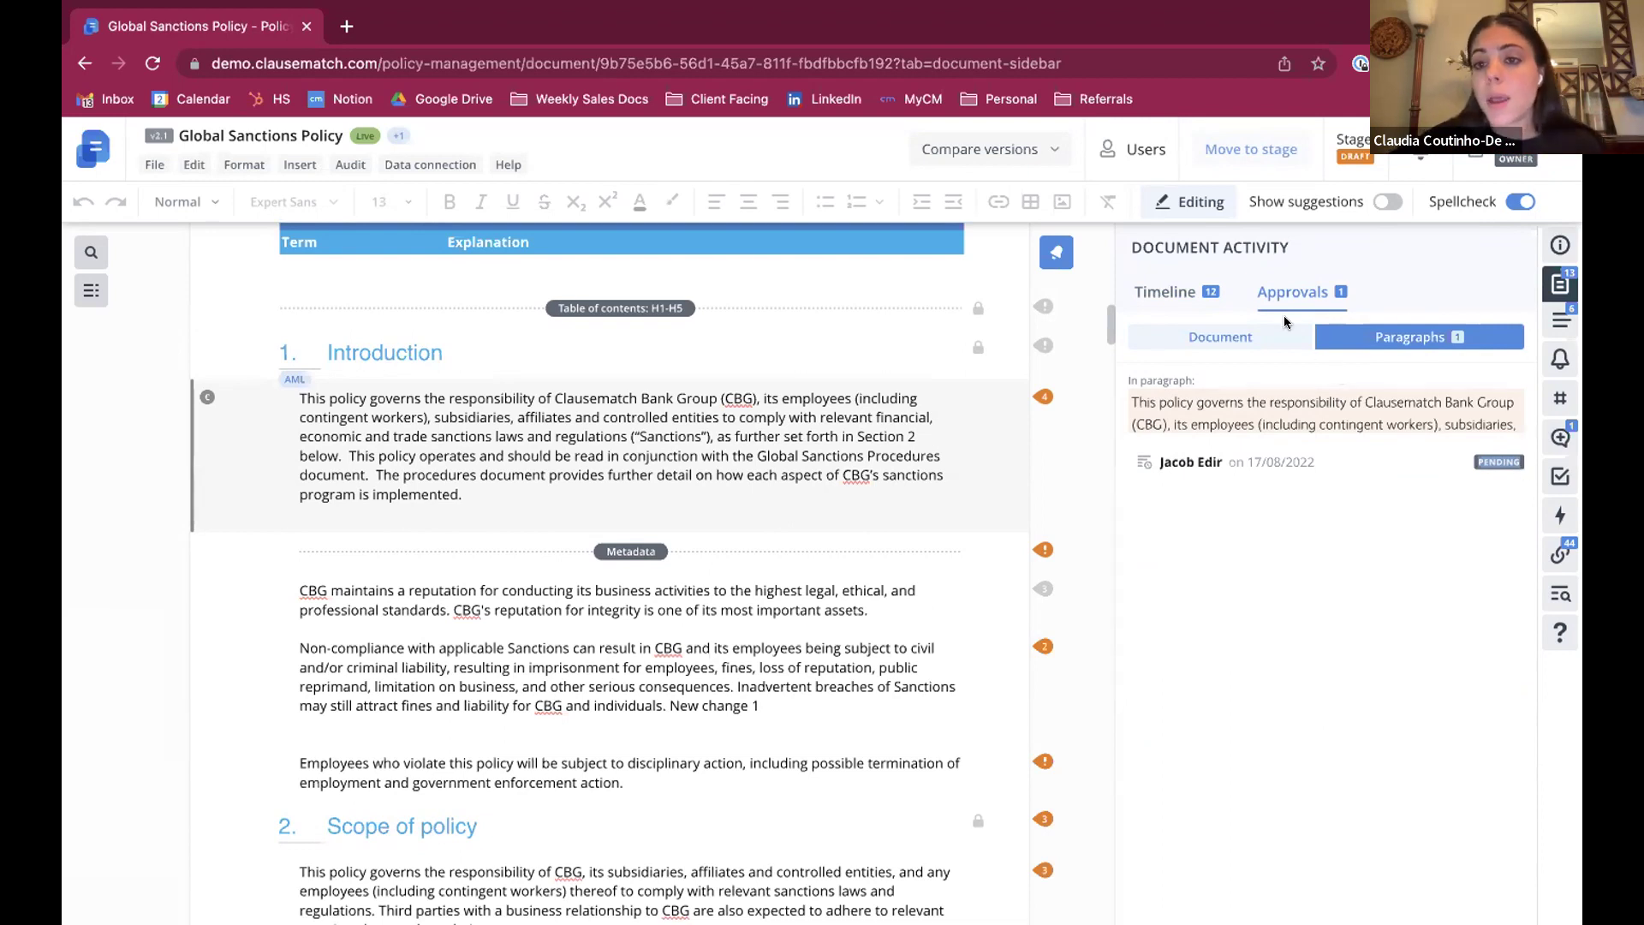
click(1209, 337)
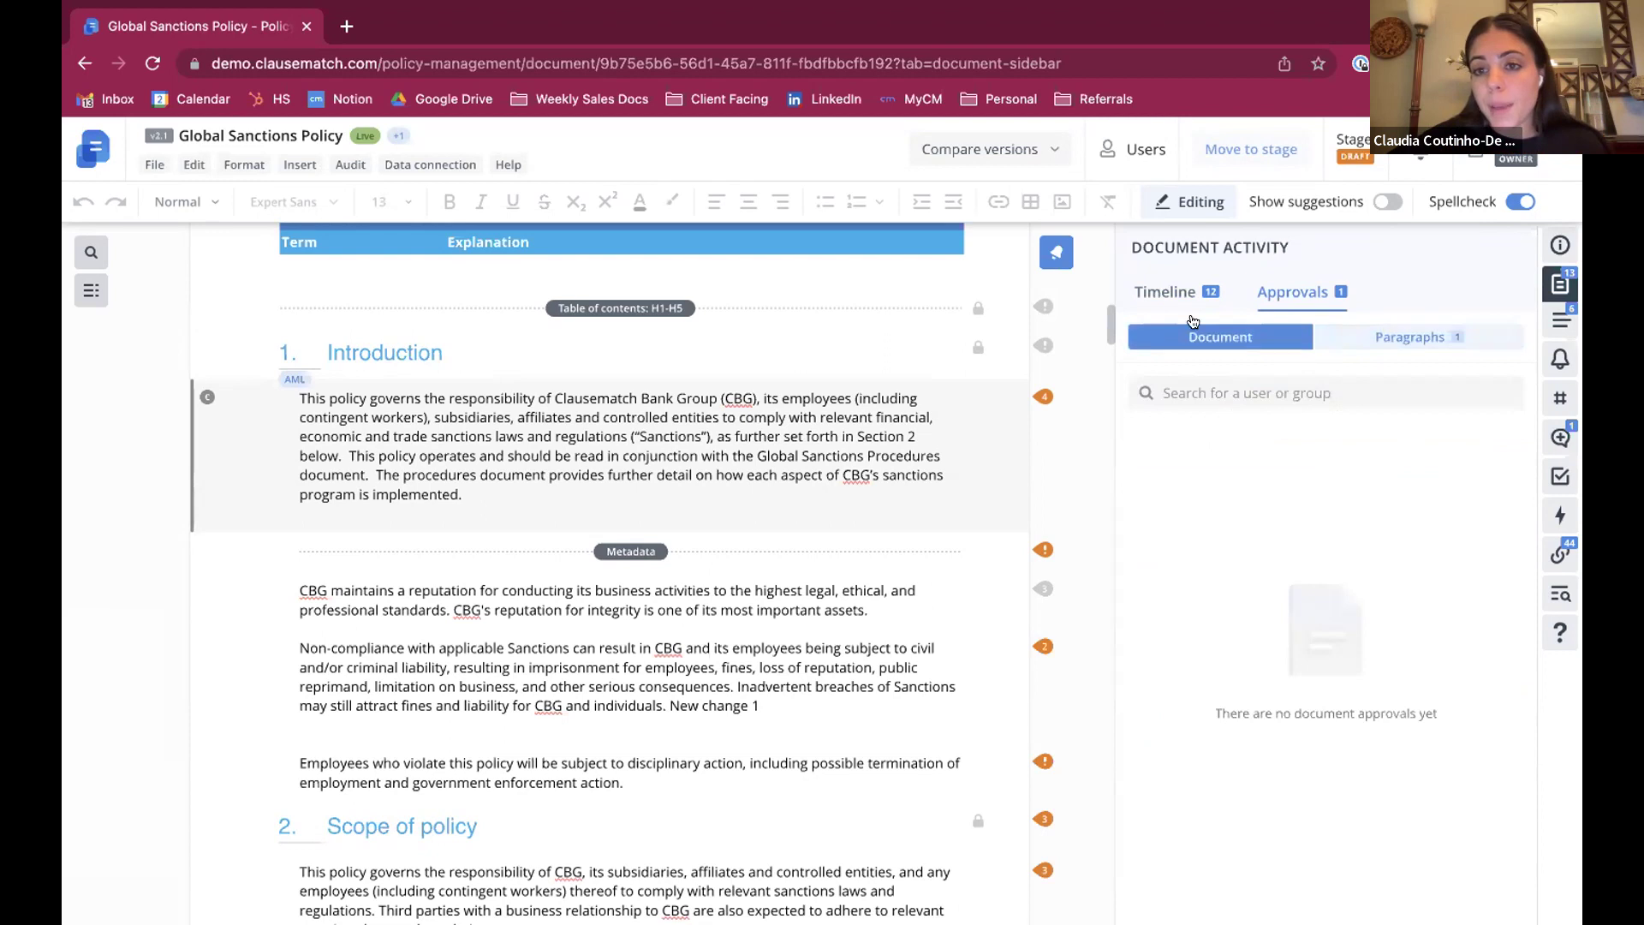
Step: Post a timeline comment mentioning a colleague: "can you have a look at thi"
click(1169, 296)
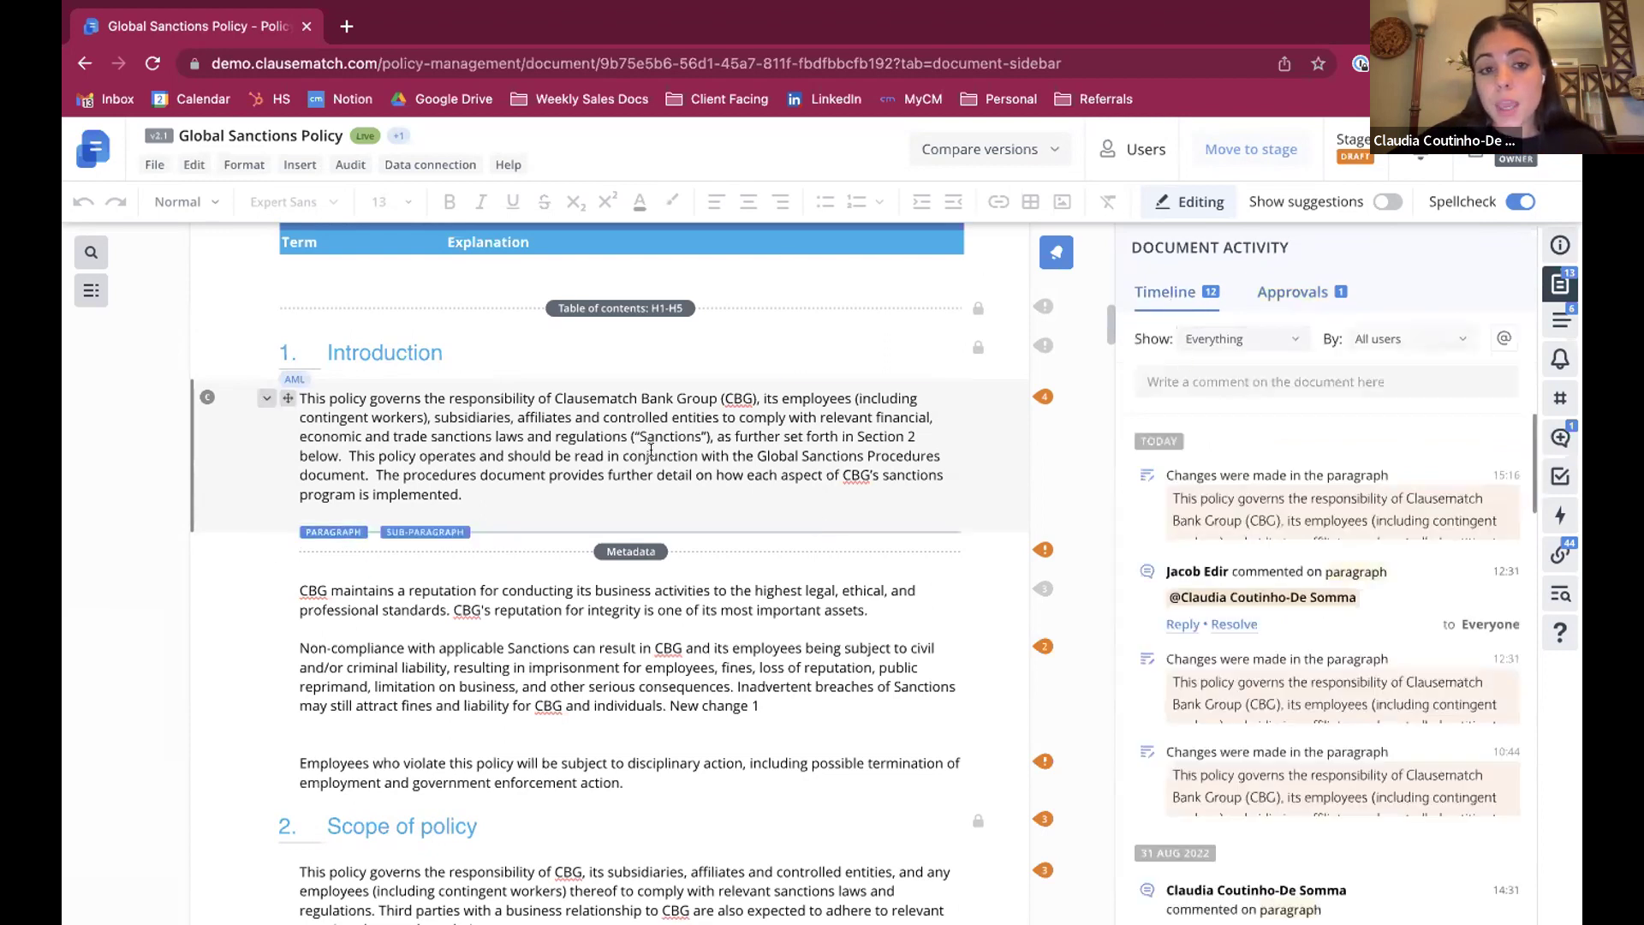
click(1225, 381)
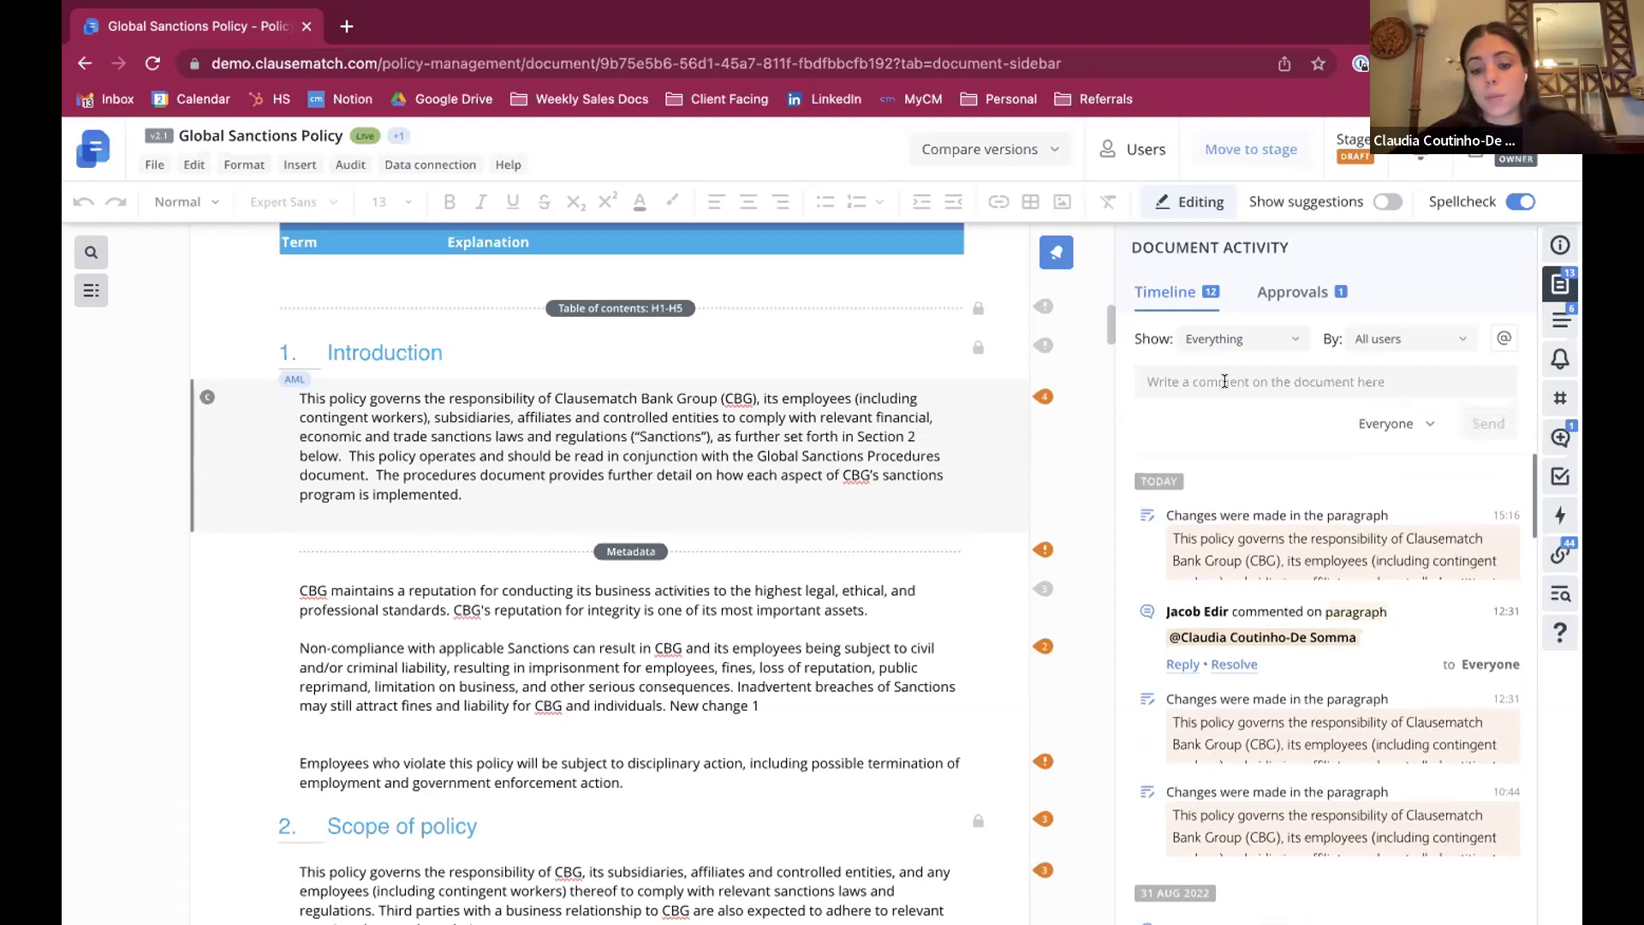
text(@fre)
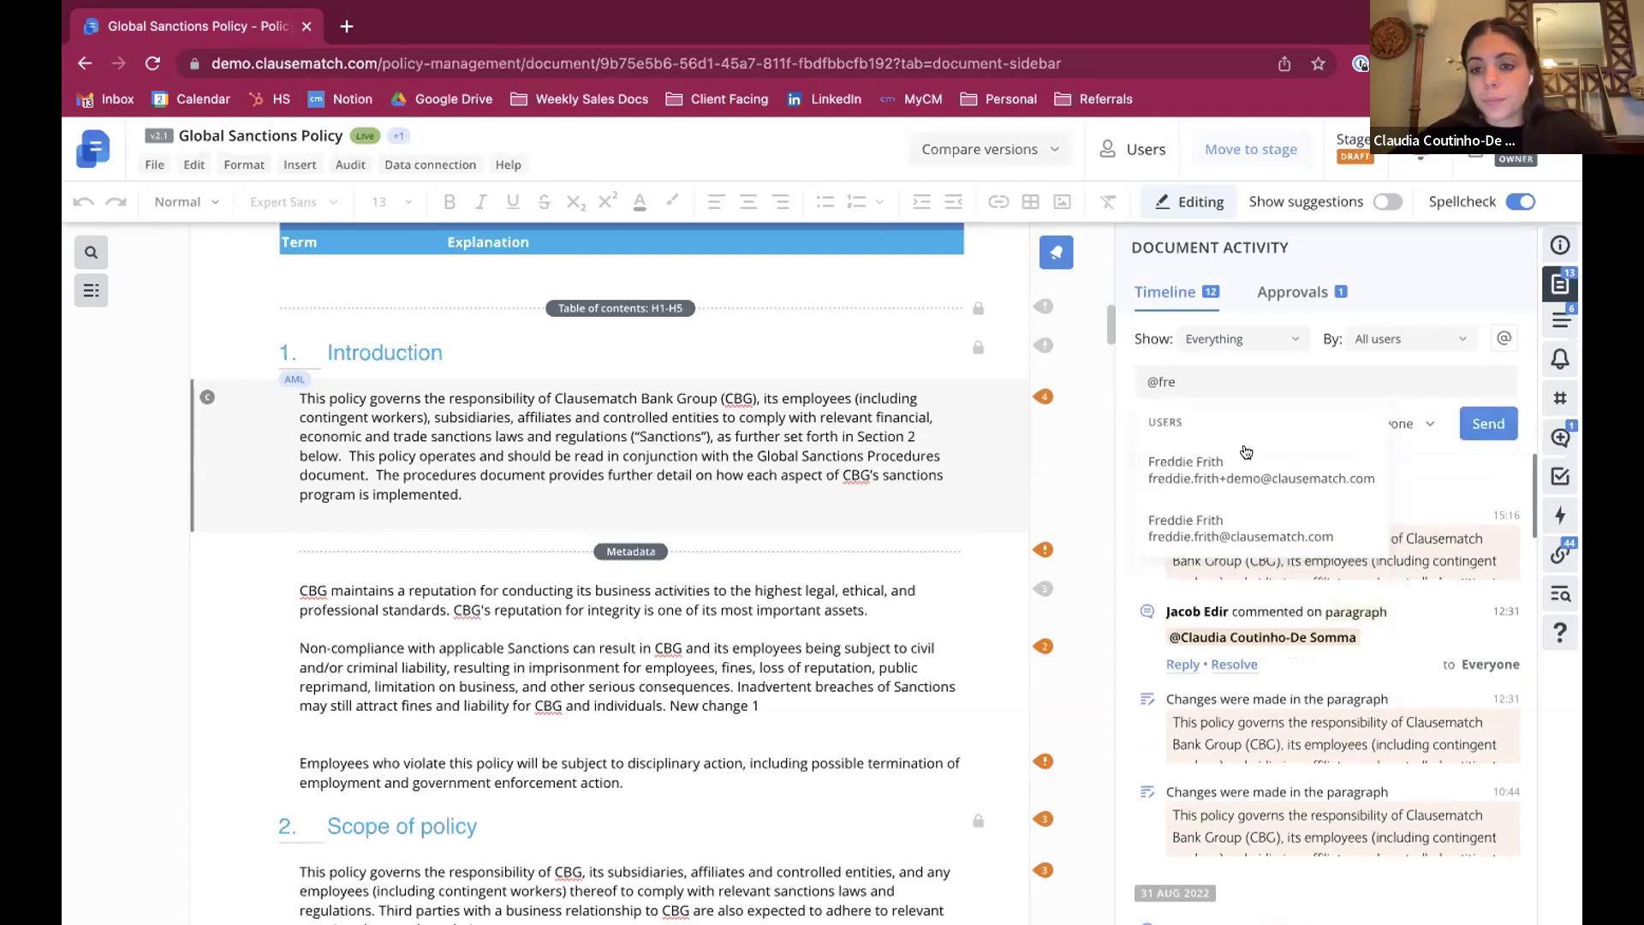
click(1266, 521)
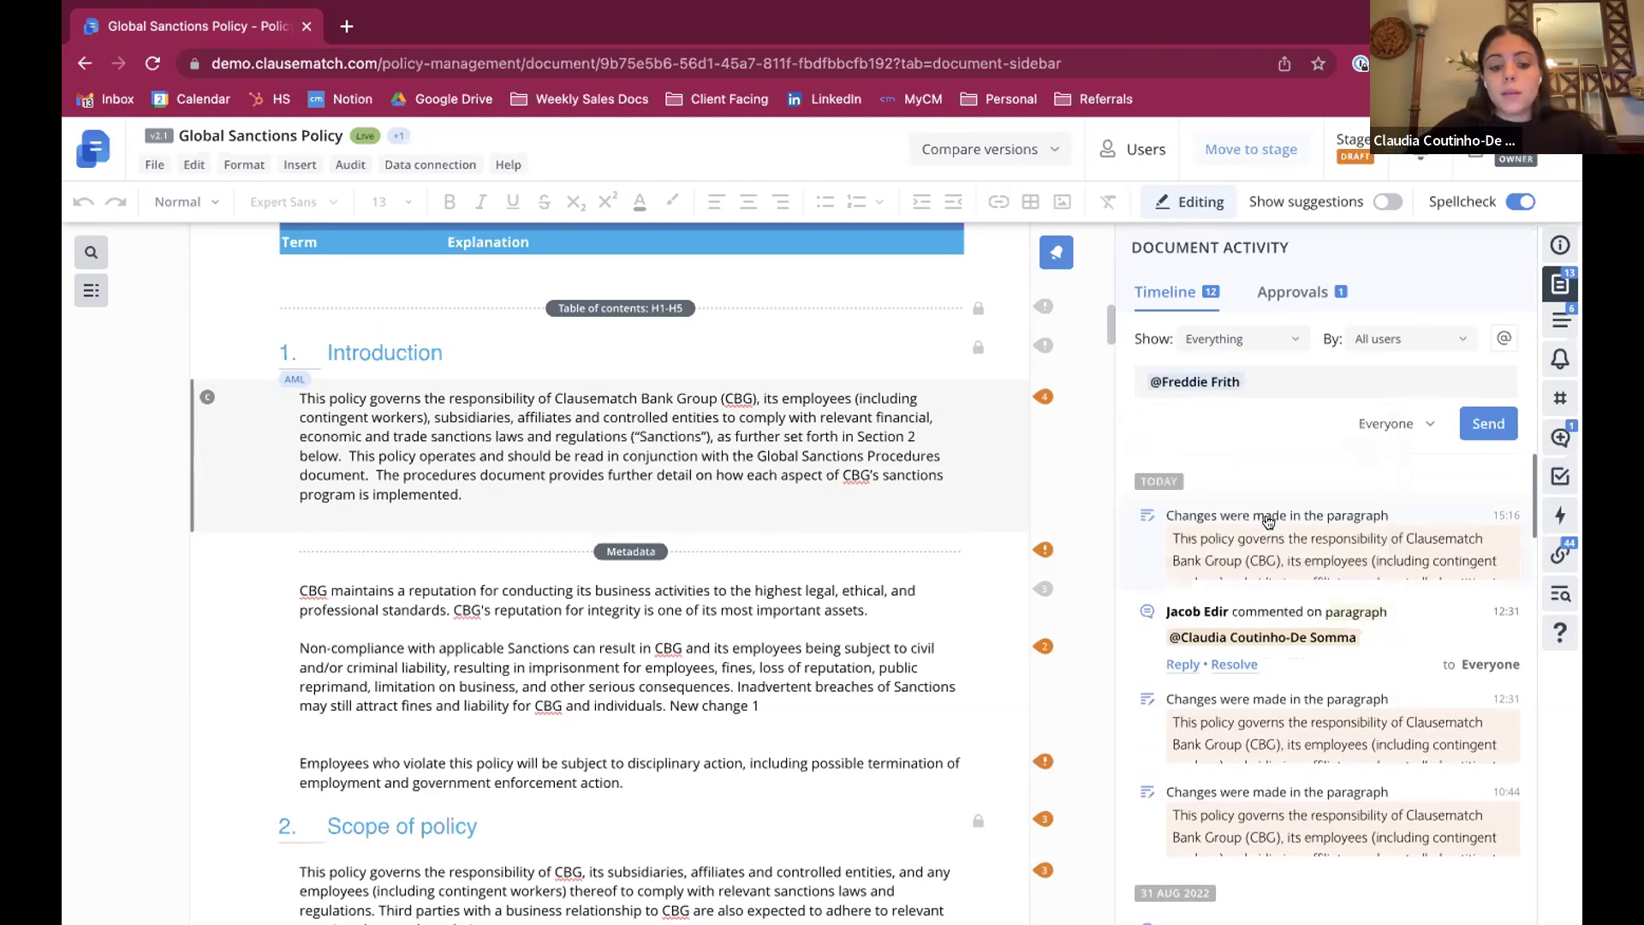
text(can you)
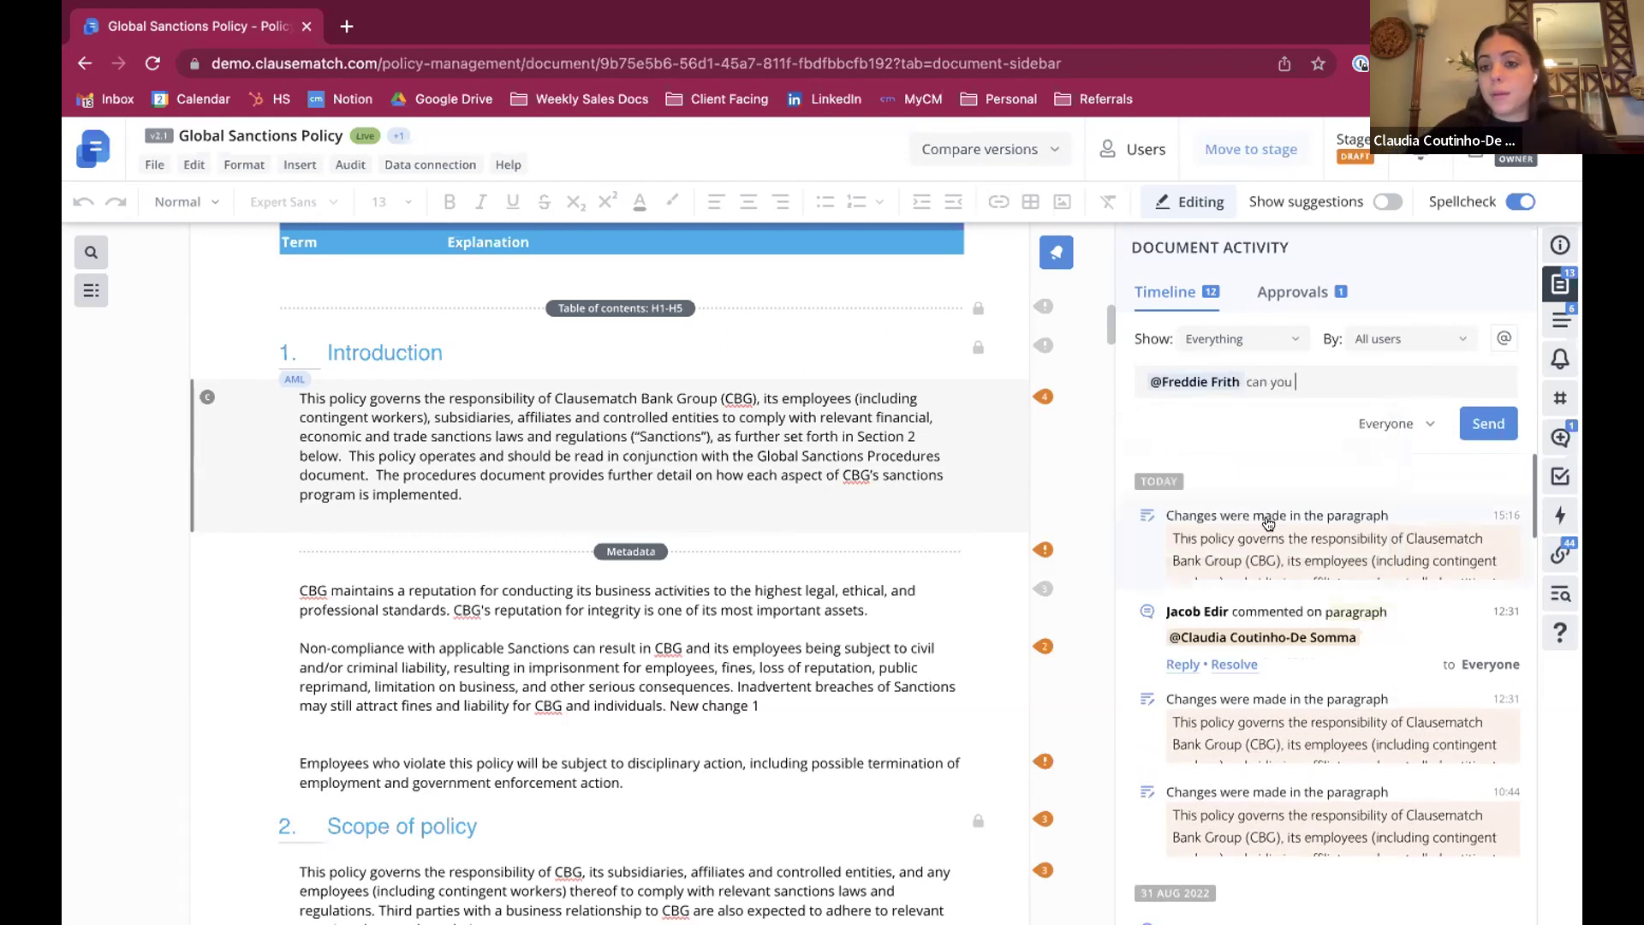
text( have a look at this?)
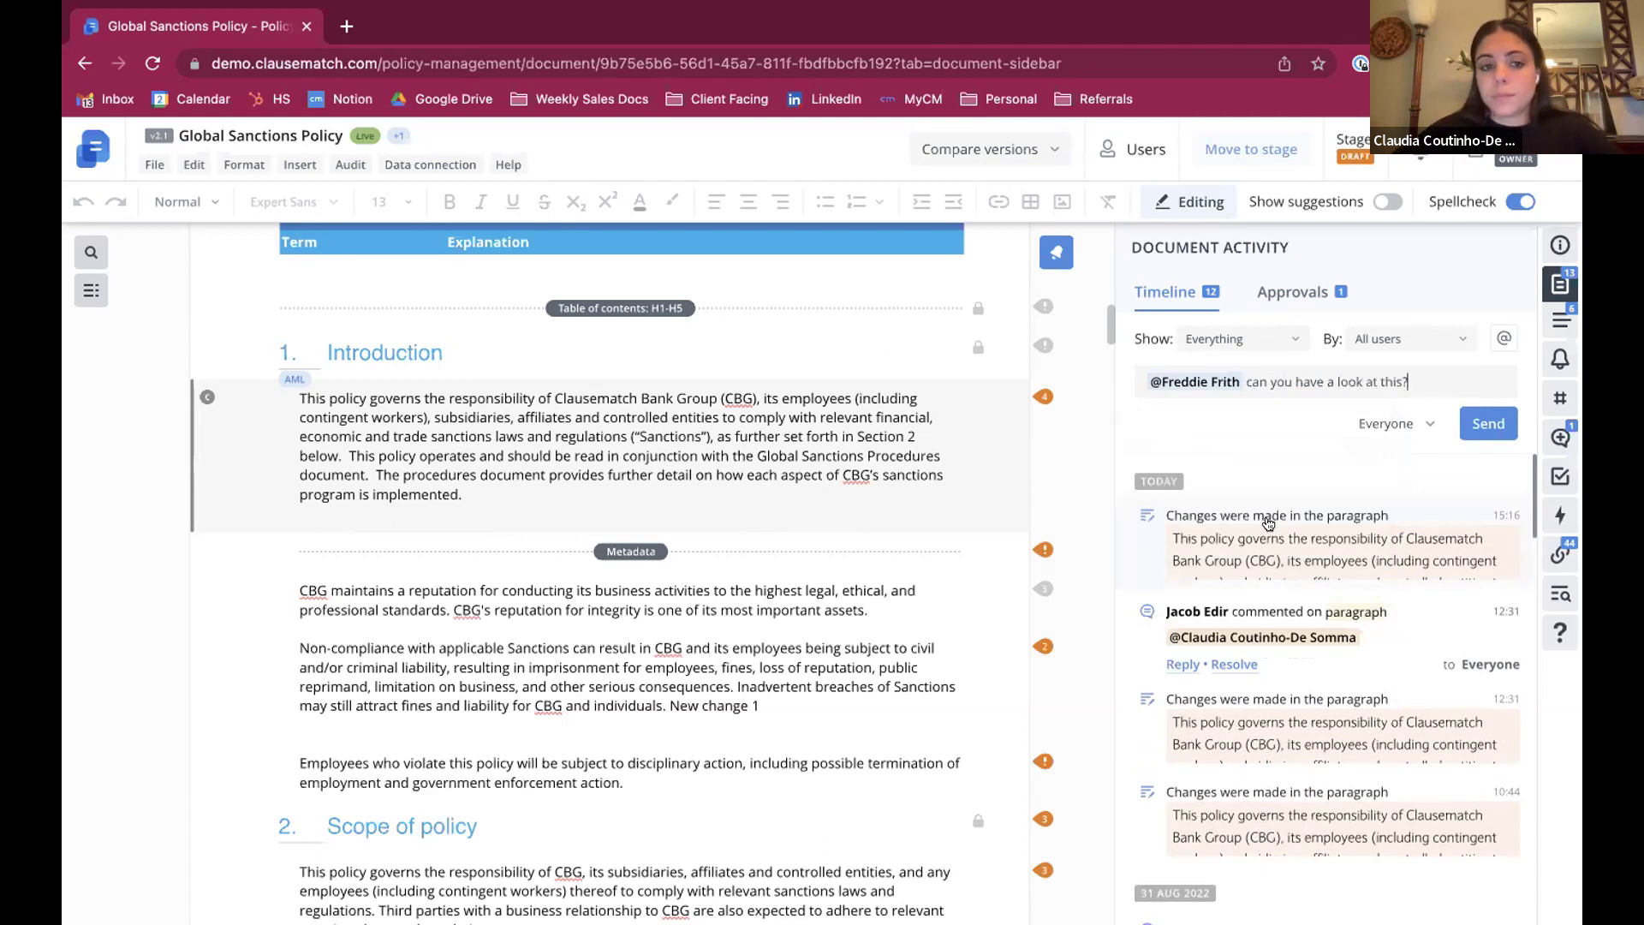
click(1488, 423)
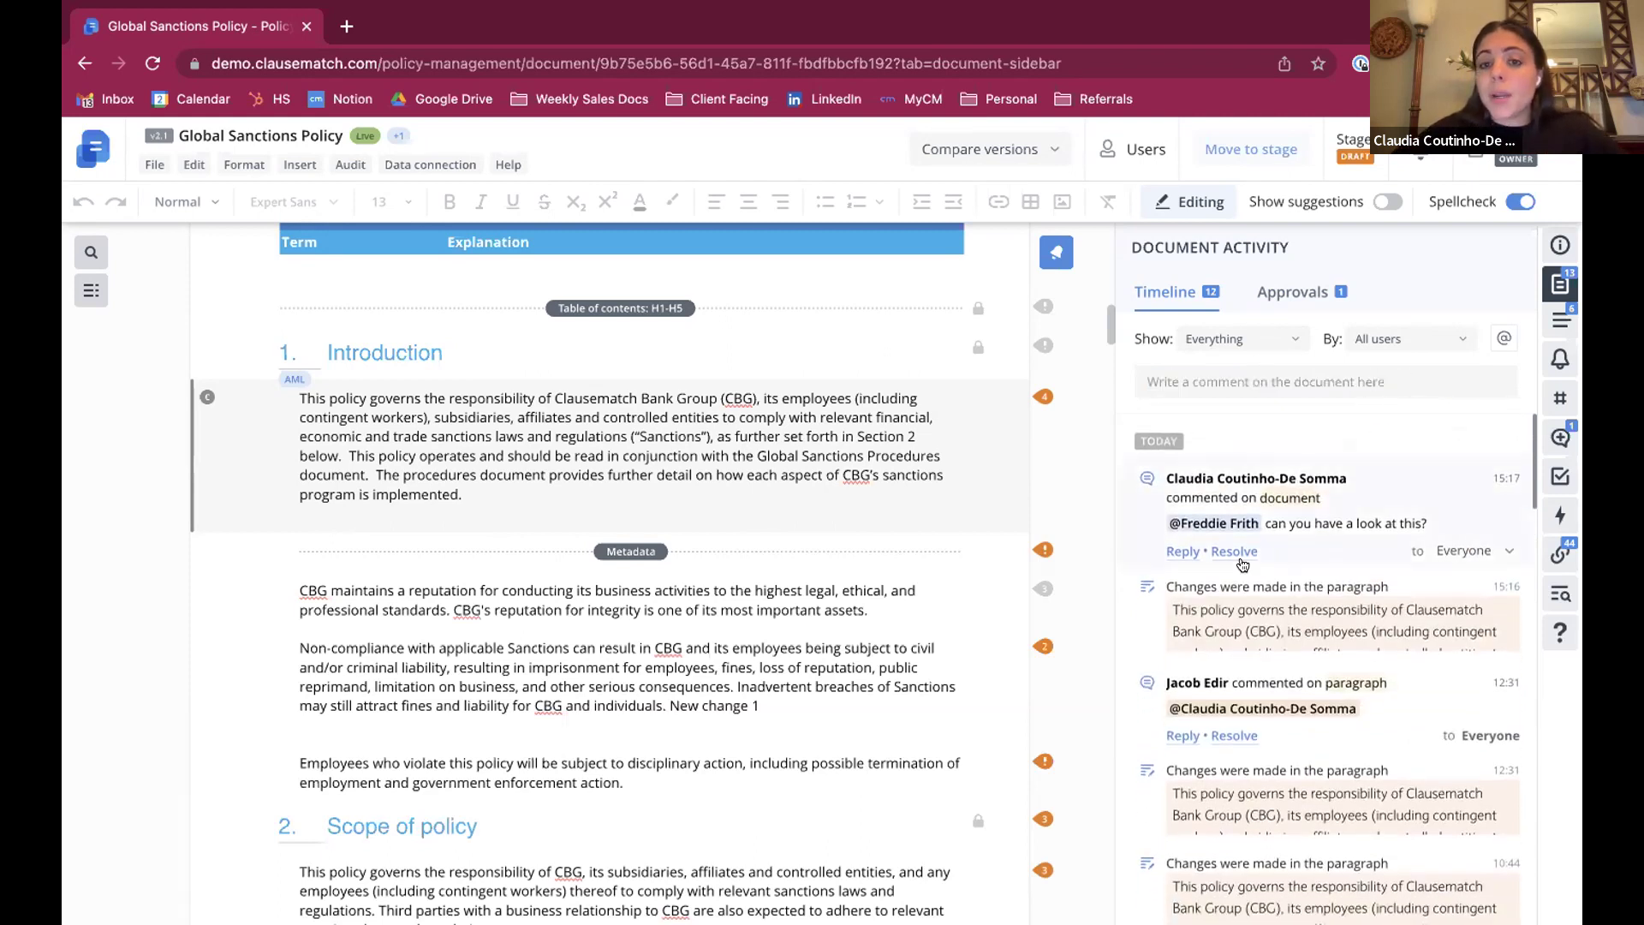
mouse_move(1233, 526)
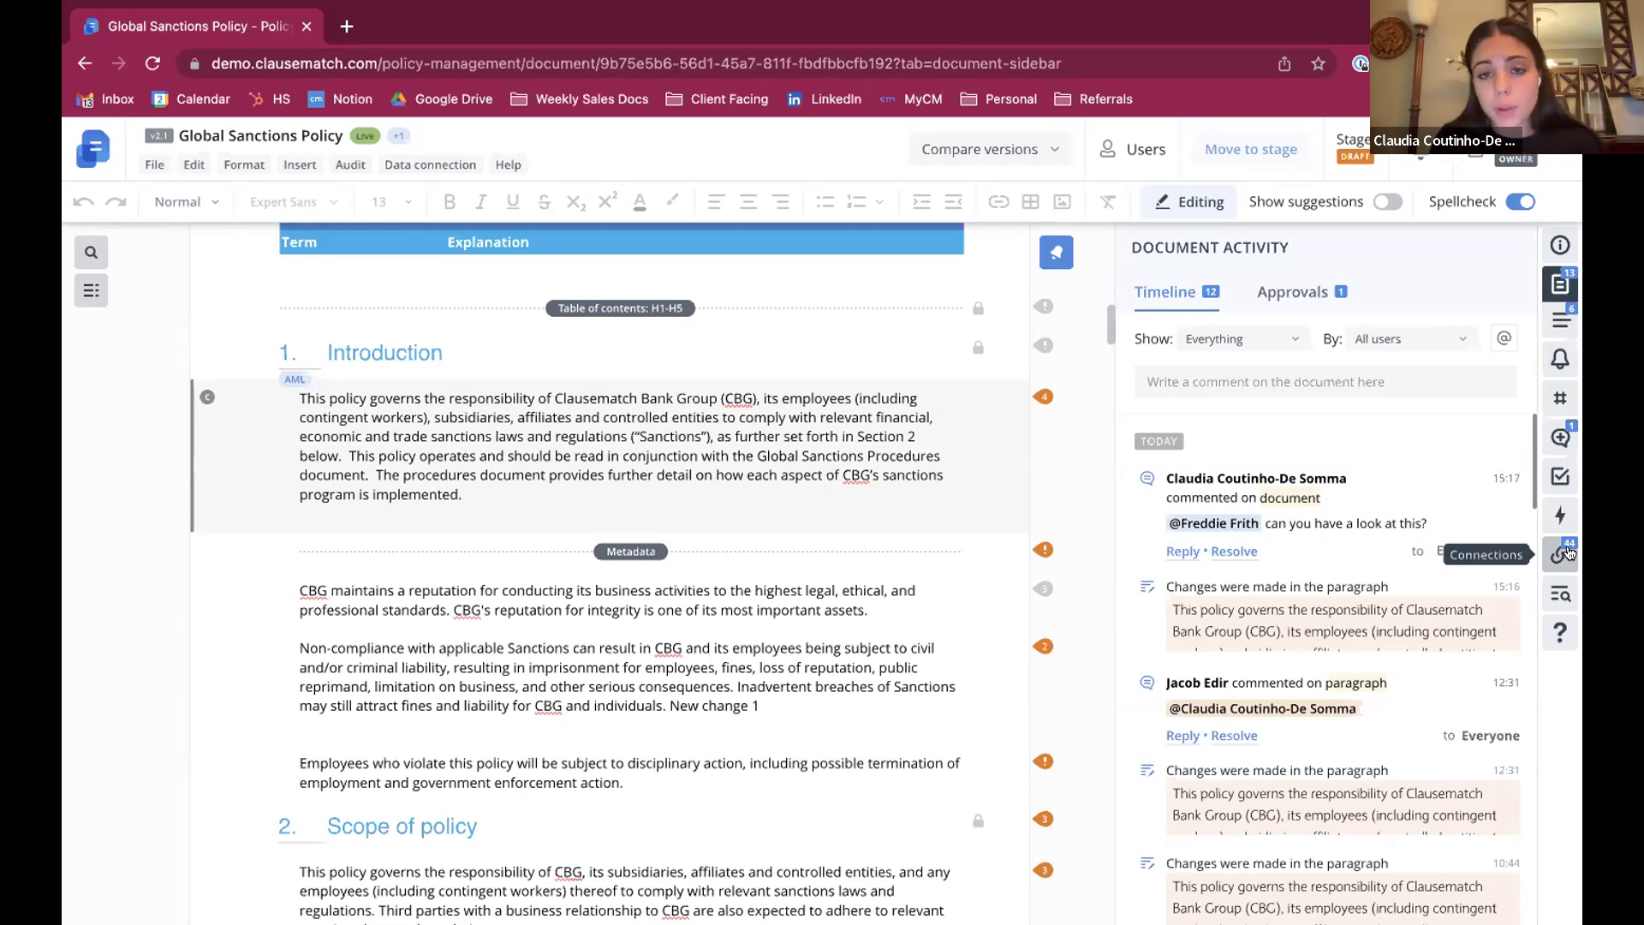
scroll(1335, 589, down, 1)
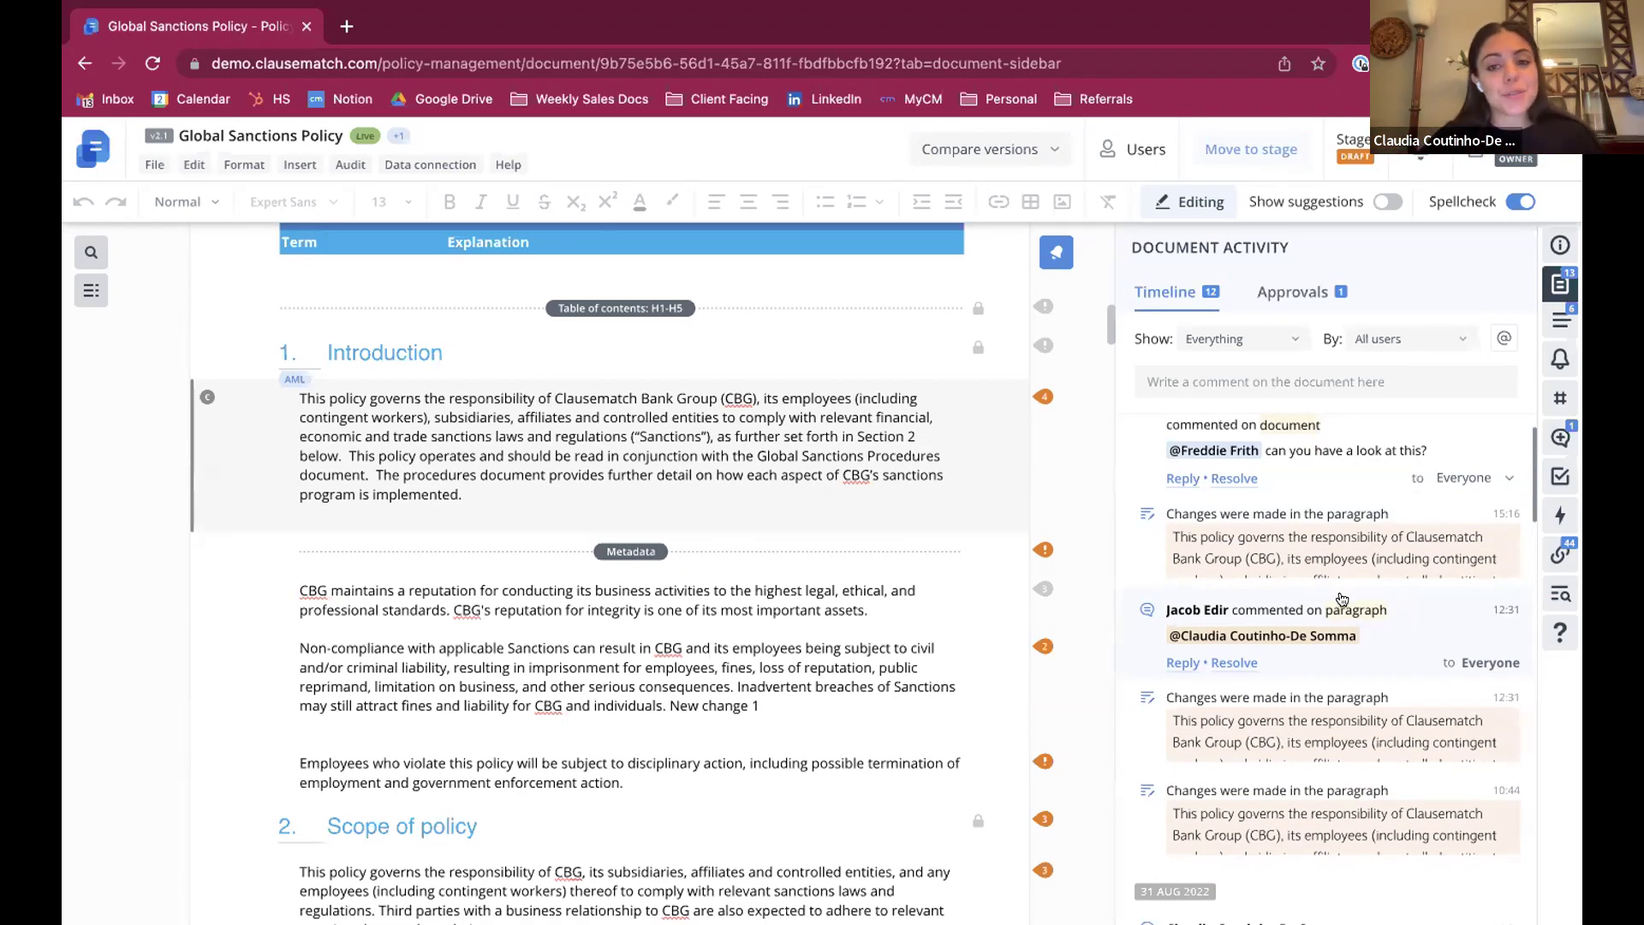
Step: List the policy's ongoing connections and open the linked Money Laundering Regulations 2017 beside it
click(1559, 556)
click(1172, 339)
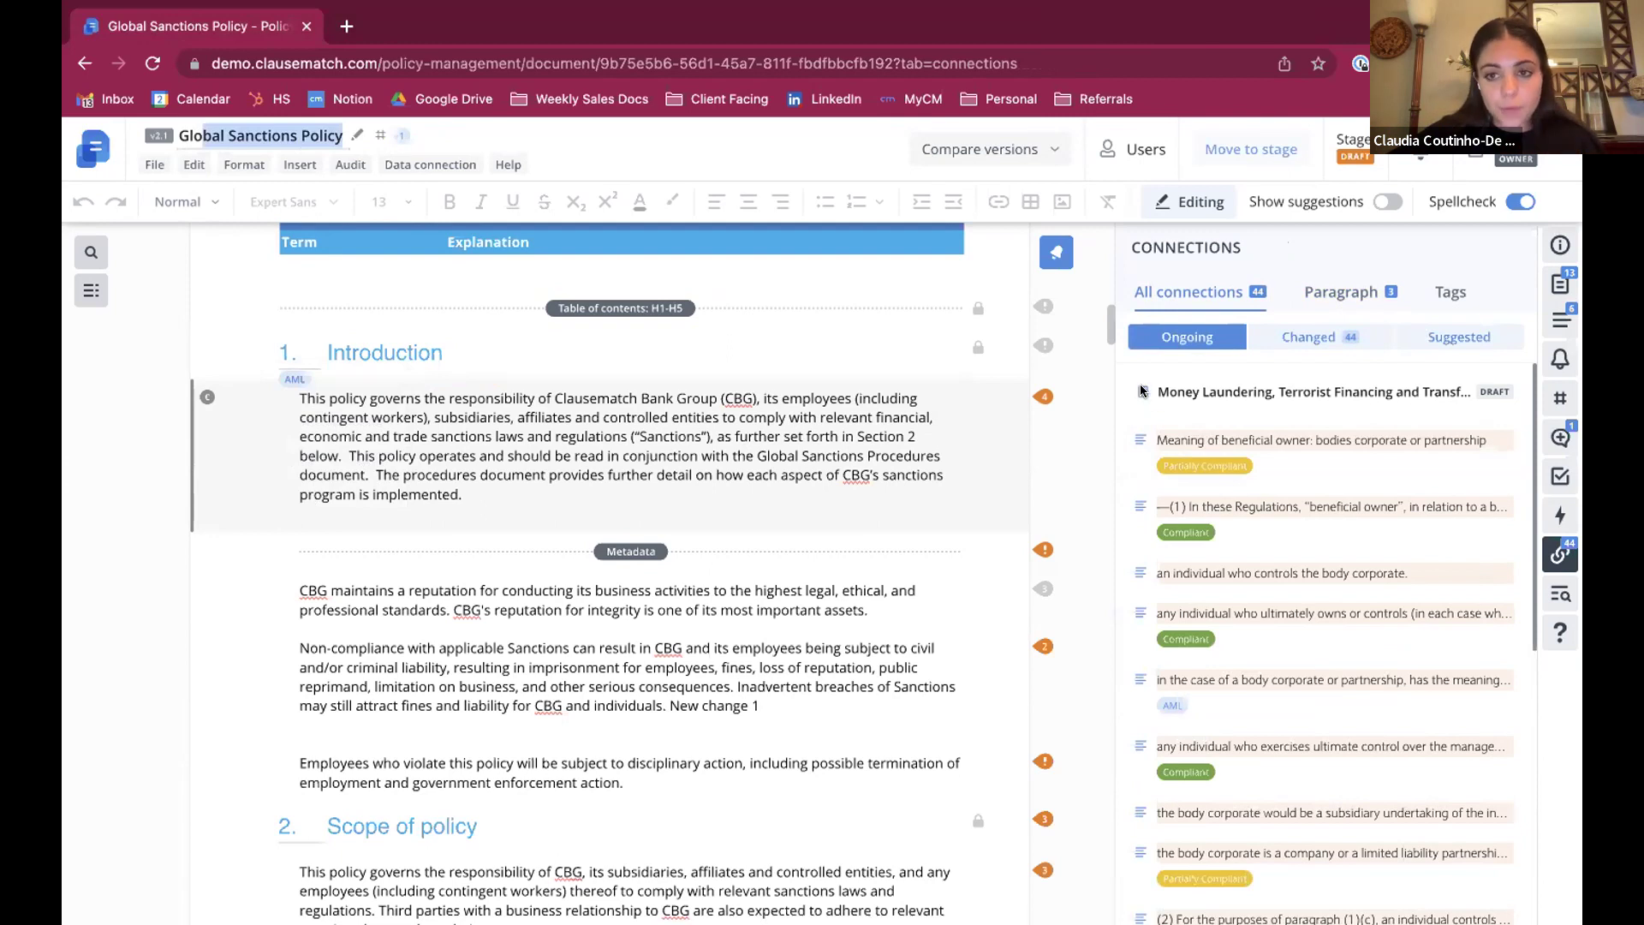
drag(1140, 391, 1469, 393)
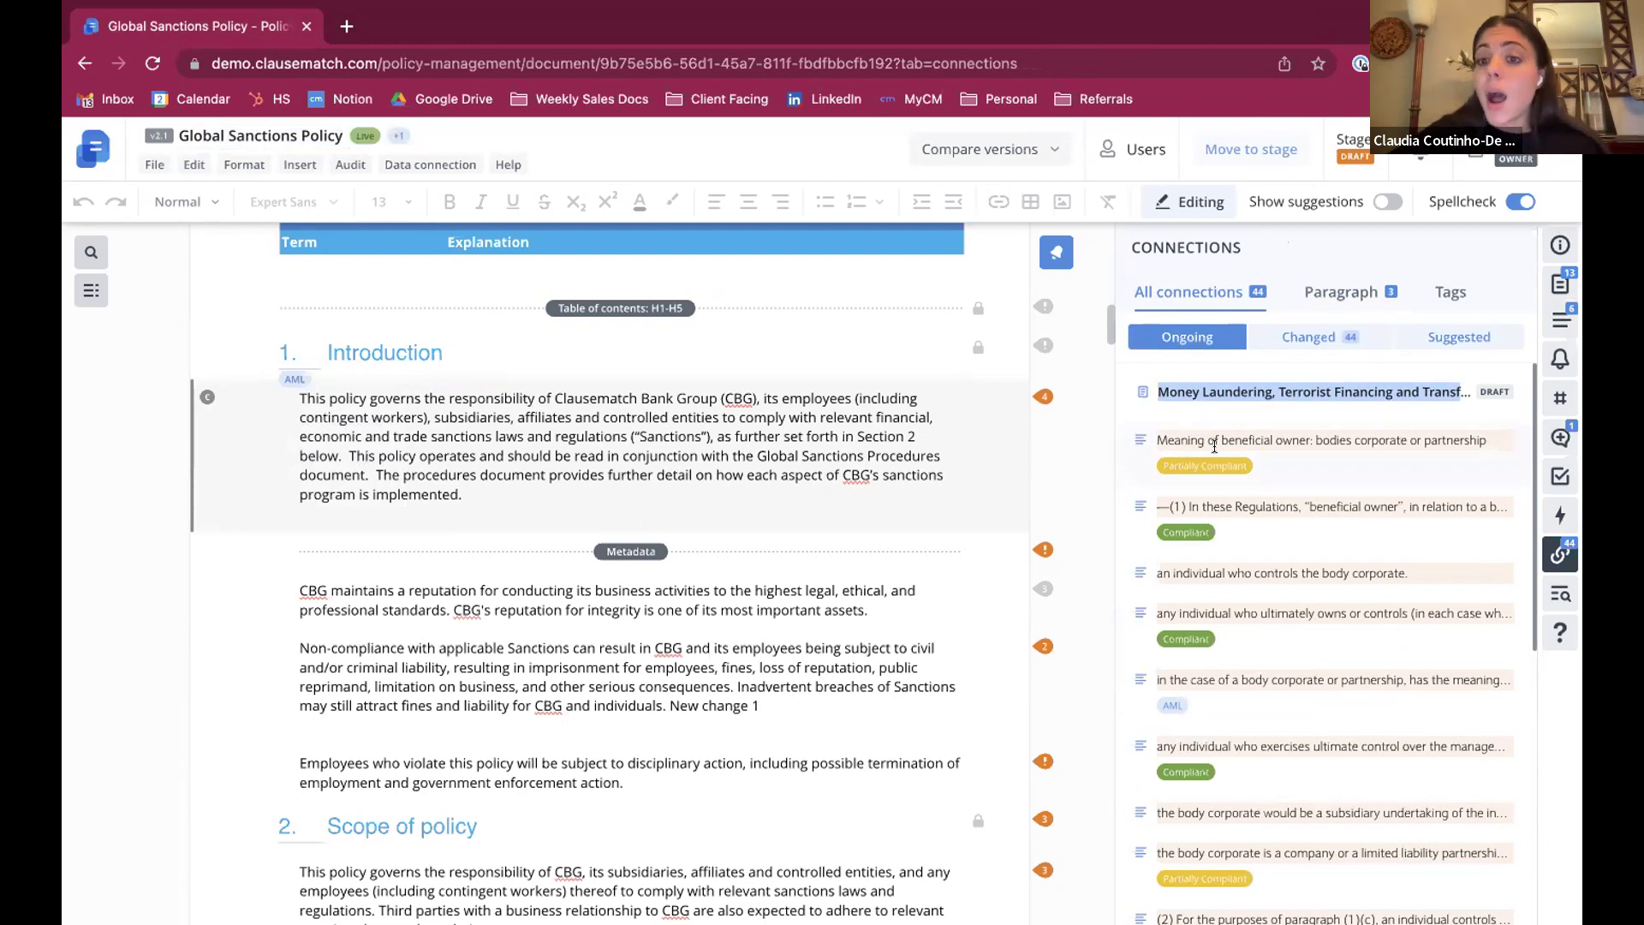
click(1199, 394)
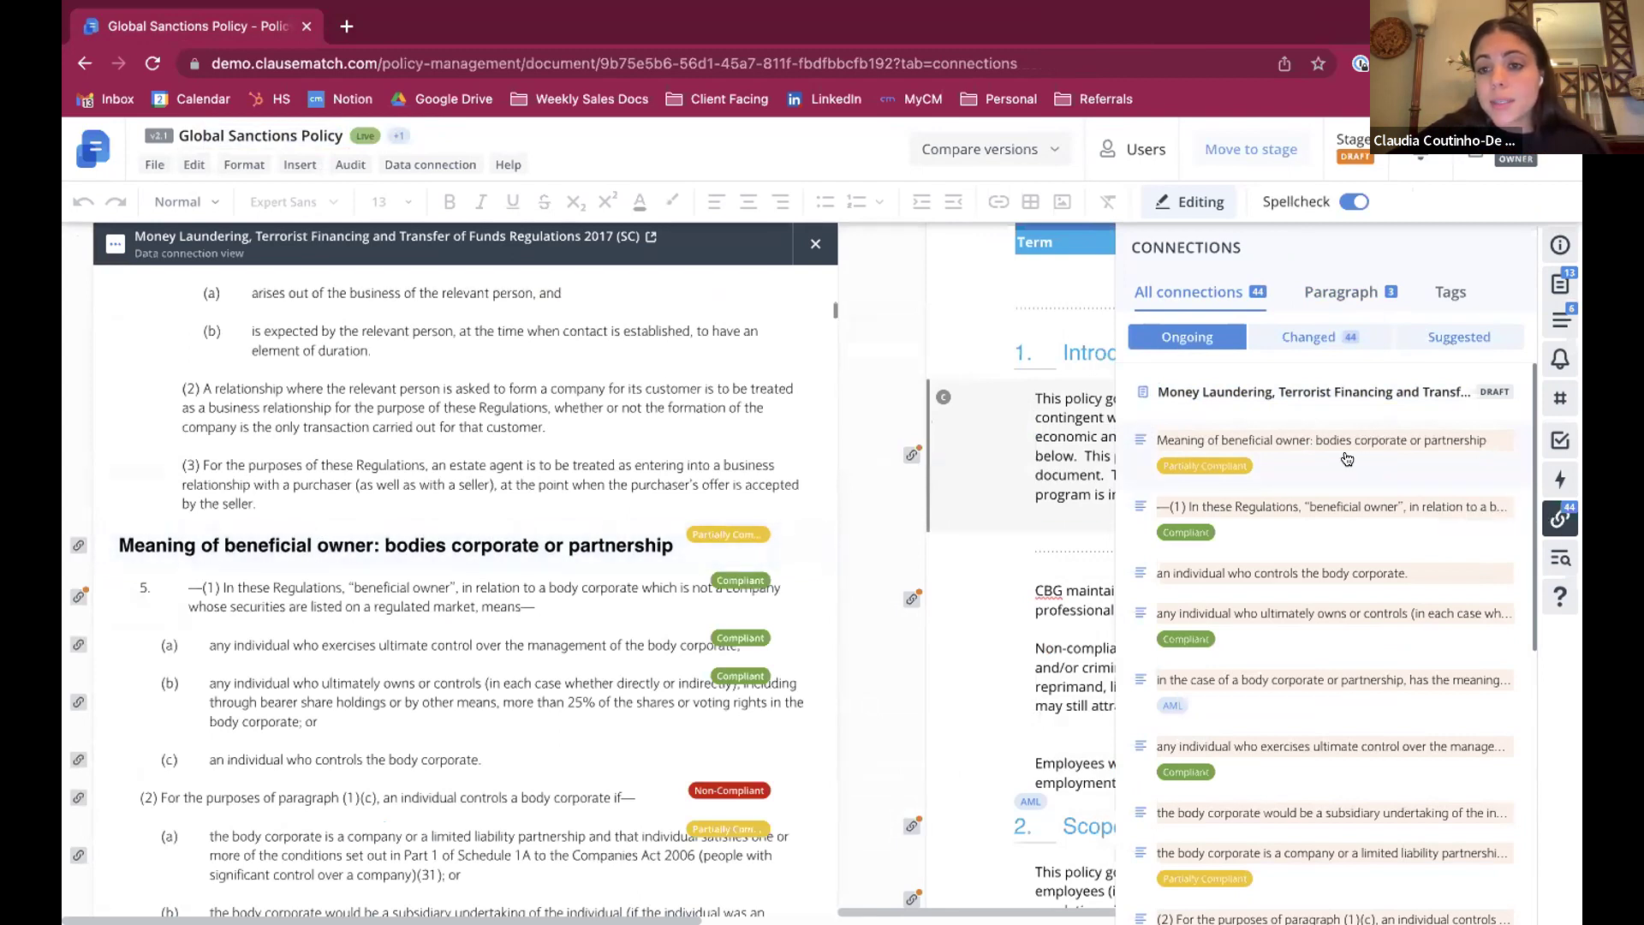
Step: Check the paragraph's changed connections, then return to the documents dashboard via the logo
click(1546, 522)
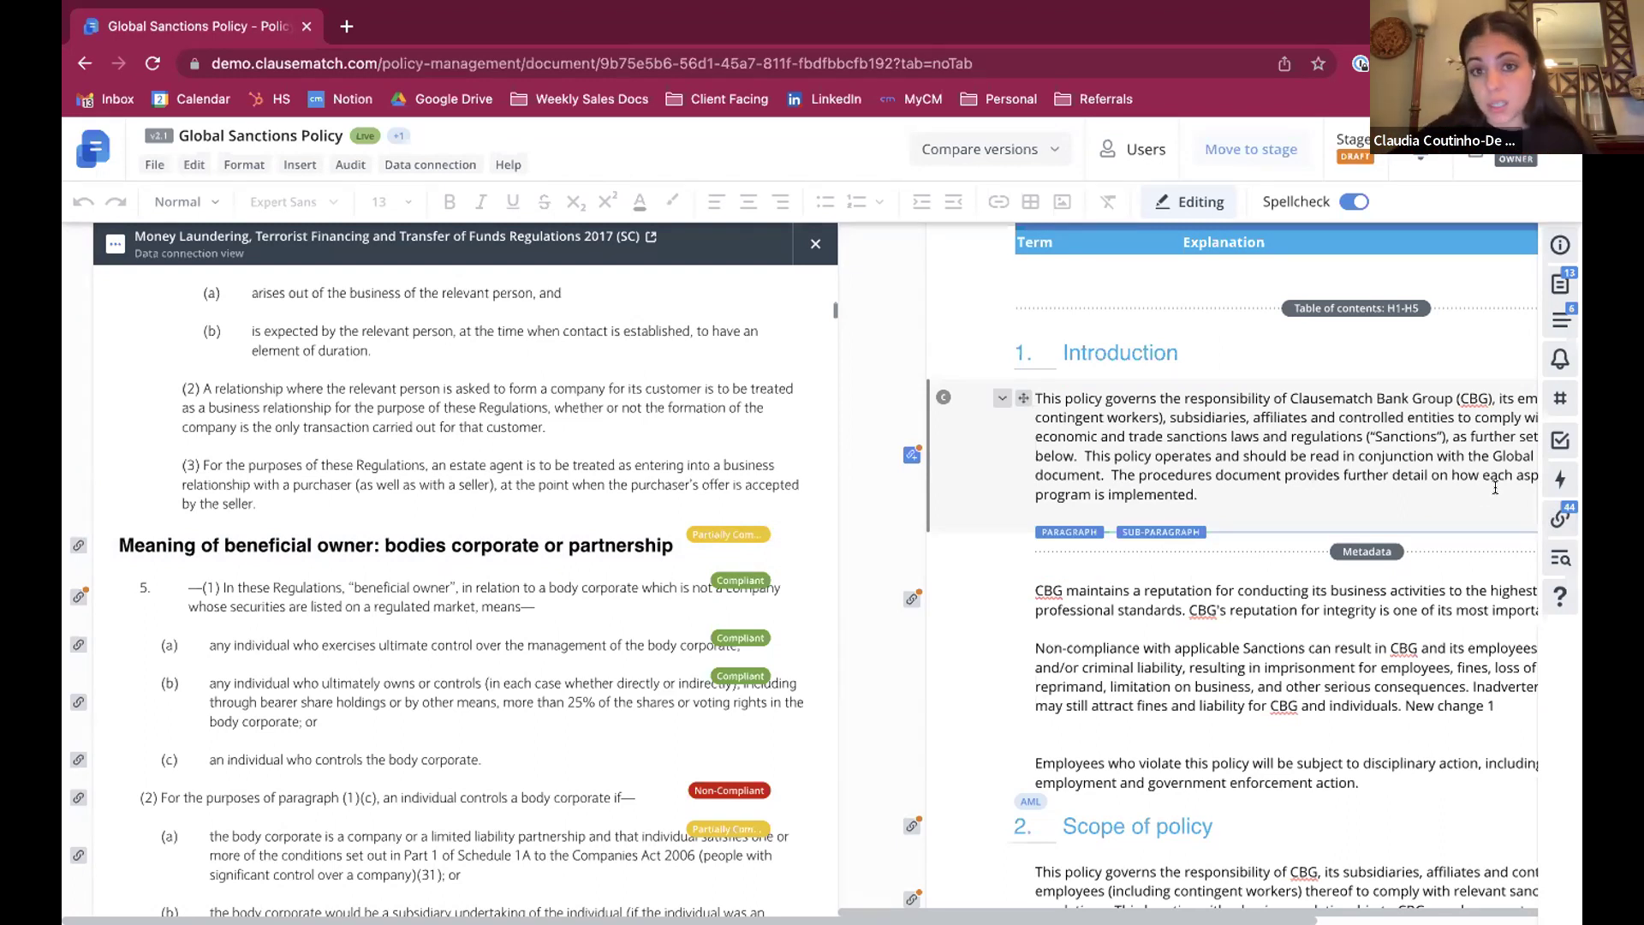
click(1559, 518)
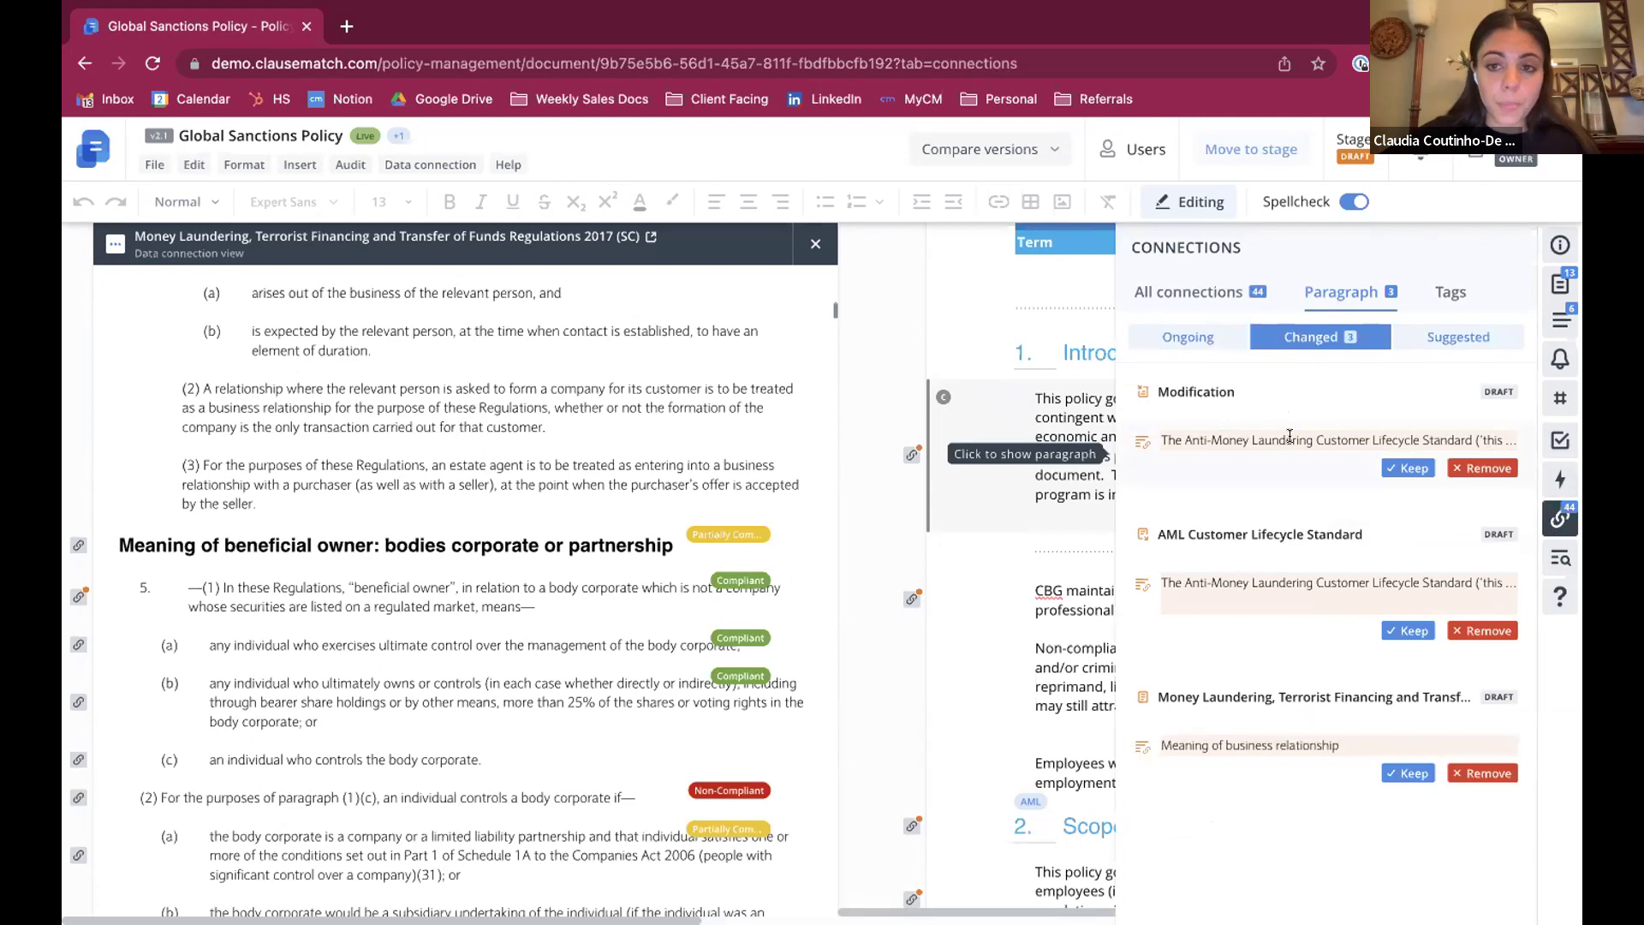
click(1562, 518)
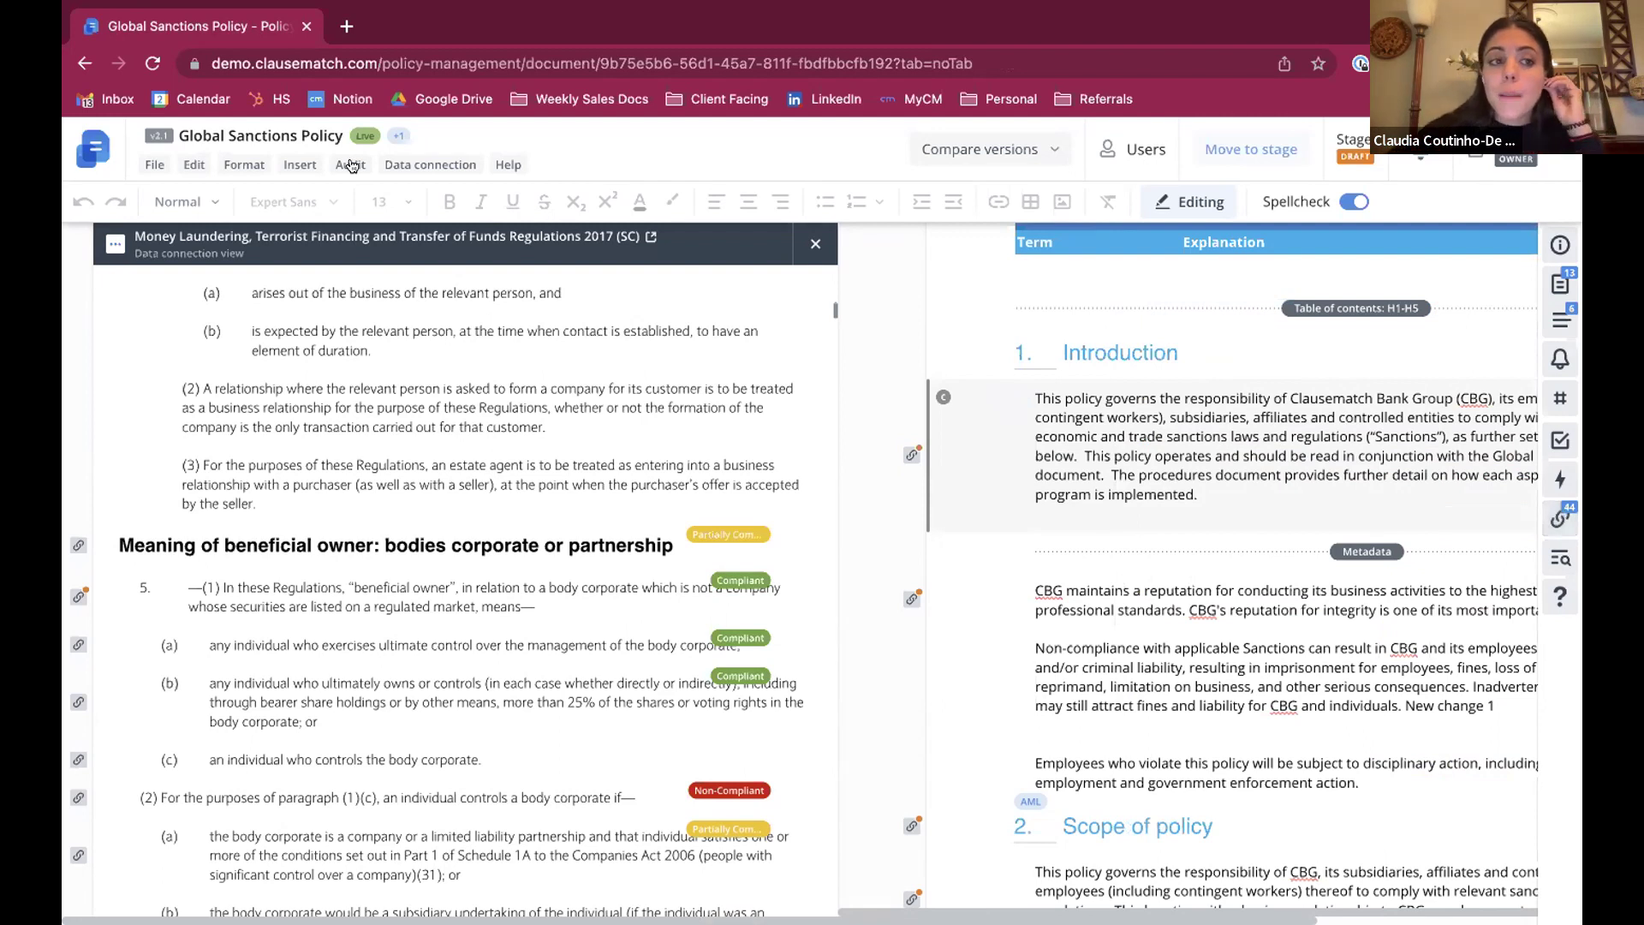
click(90, 150)
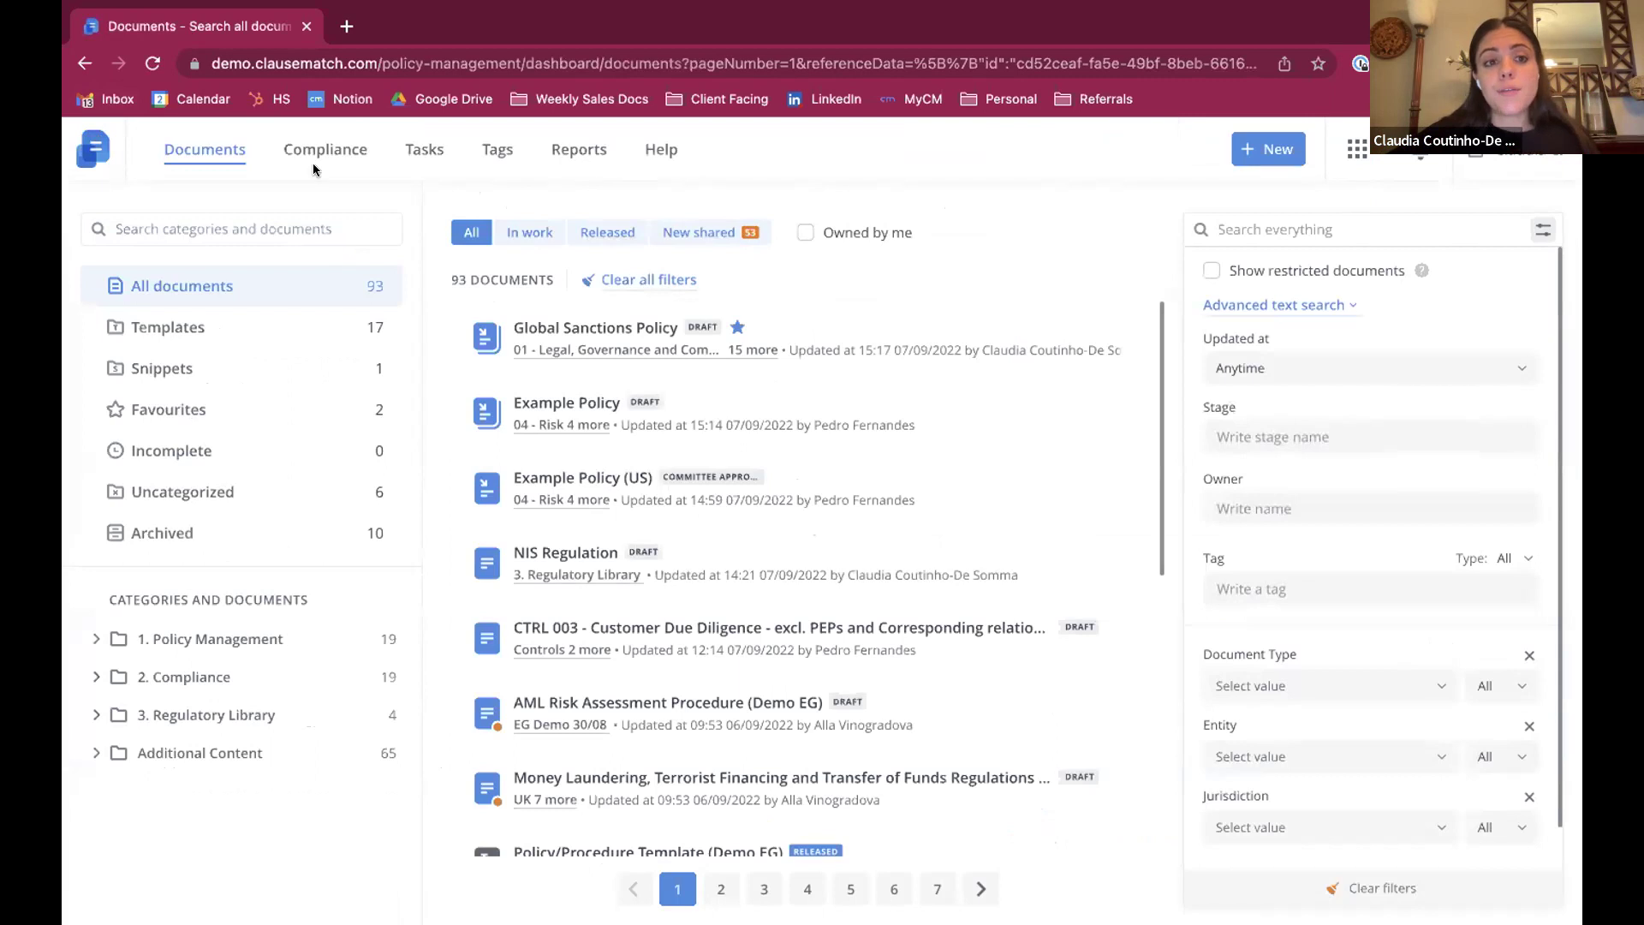
Step: Trace Money Laundering to its policies; check AML Customer Lifecycle Standard and Global Sanctions Policy controls
click(330, 147)
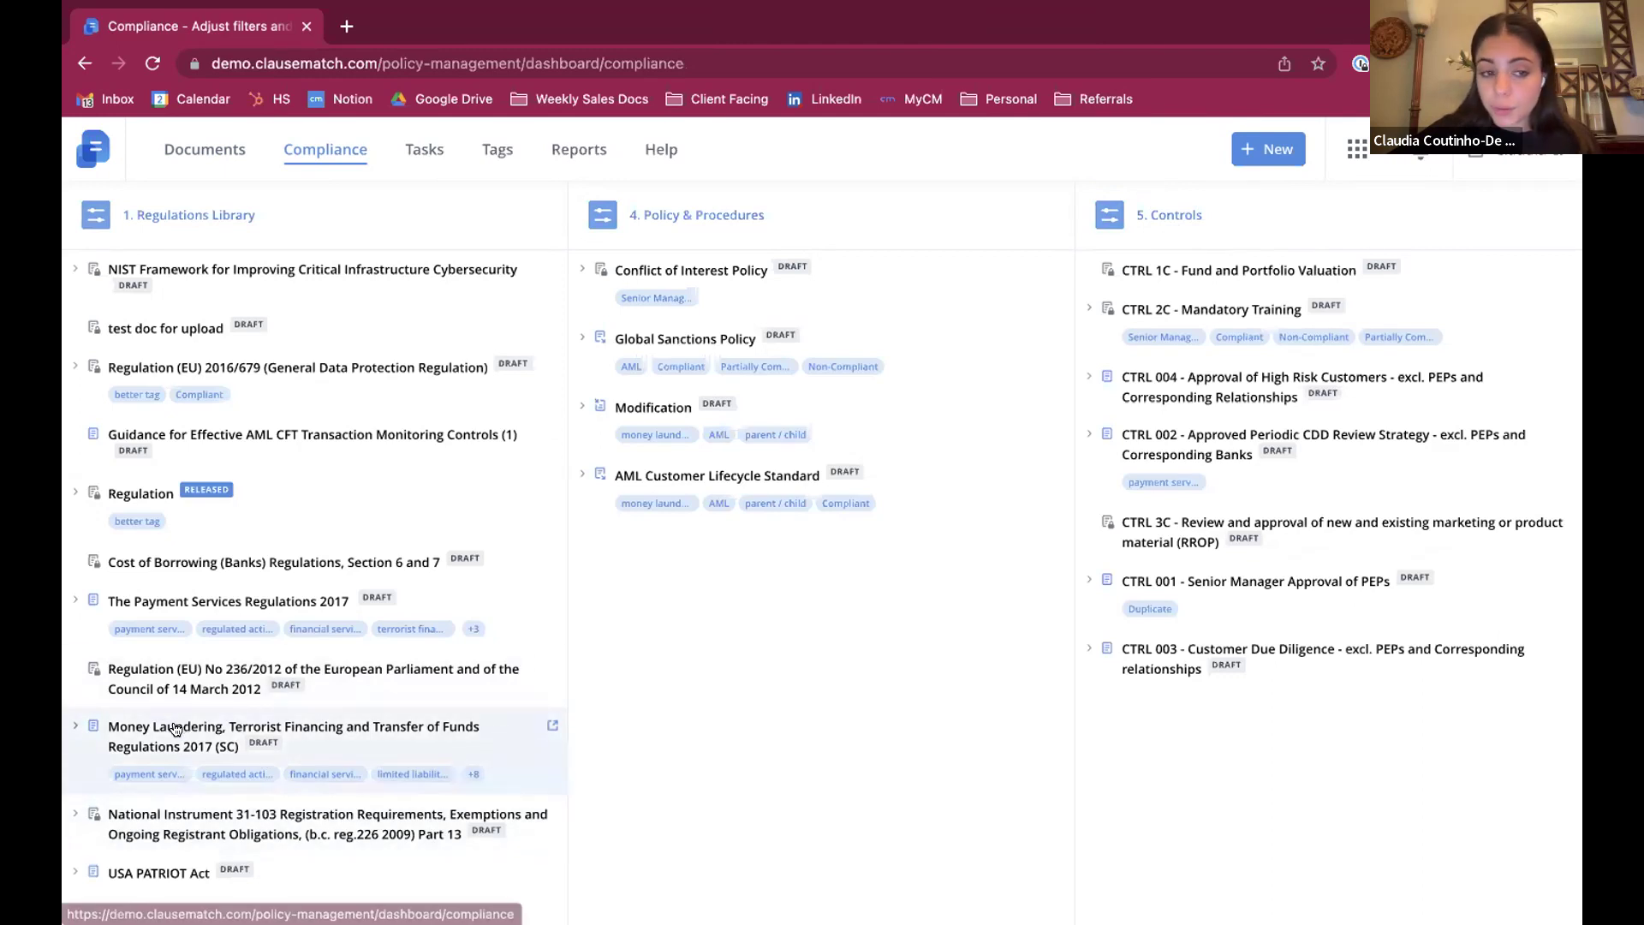
click(149, 728)
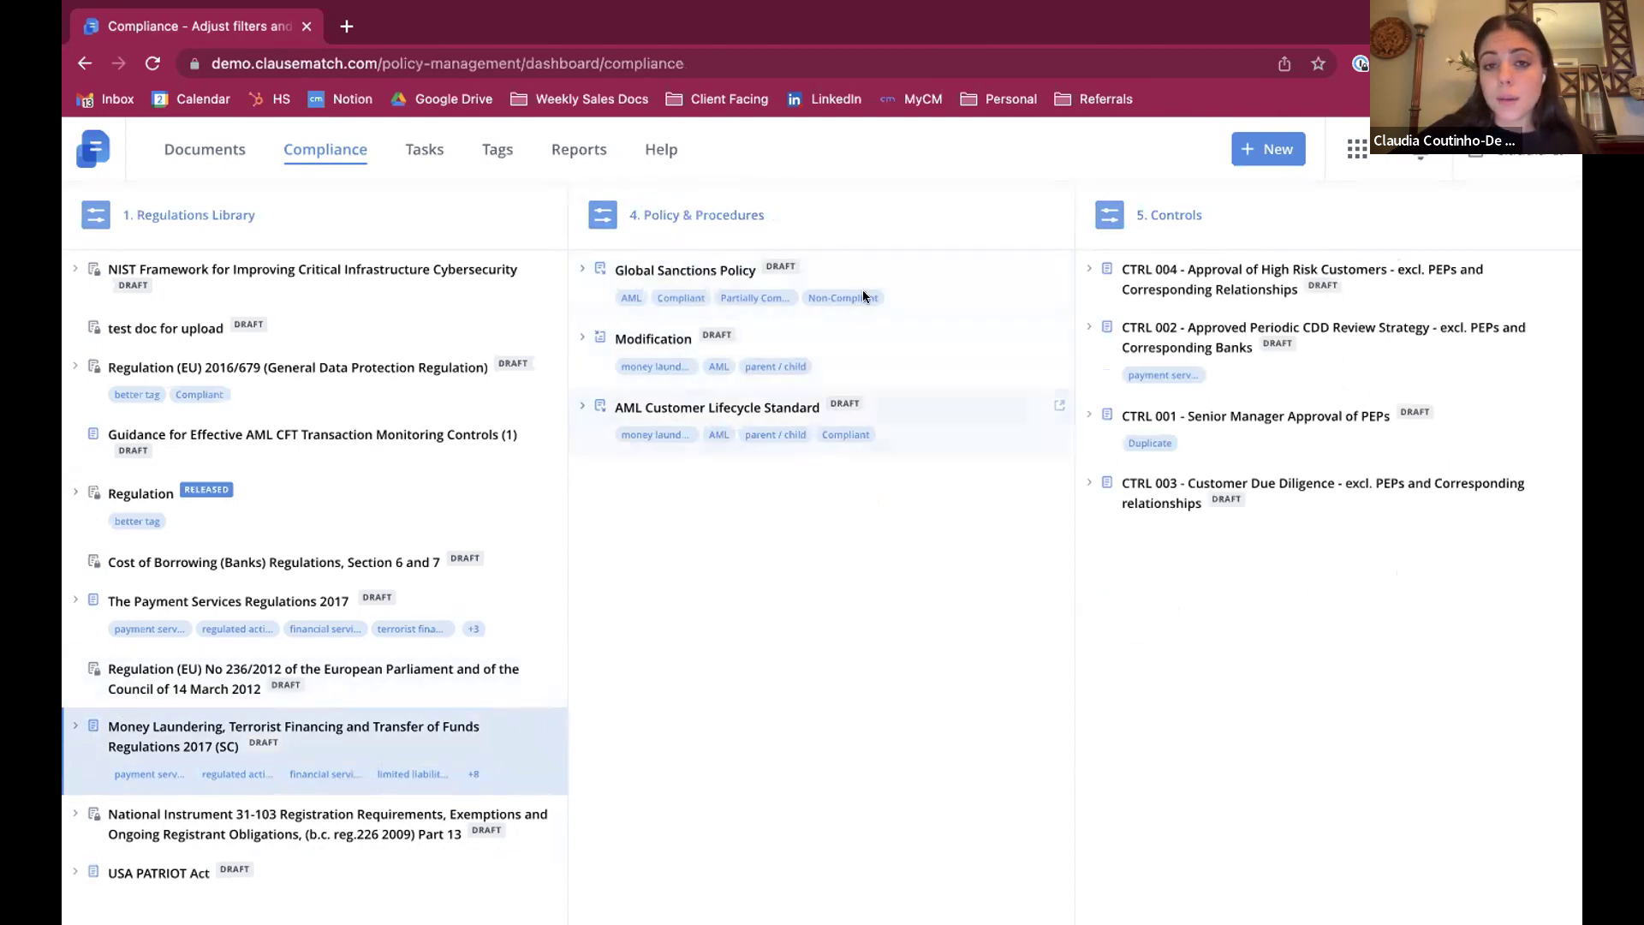
click(661, 406)
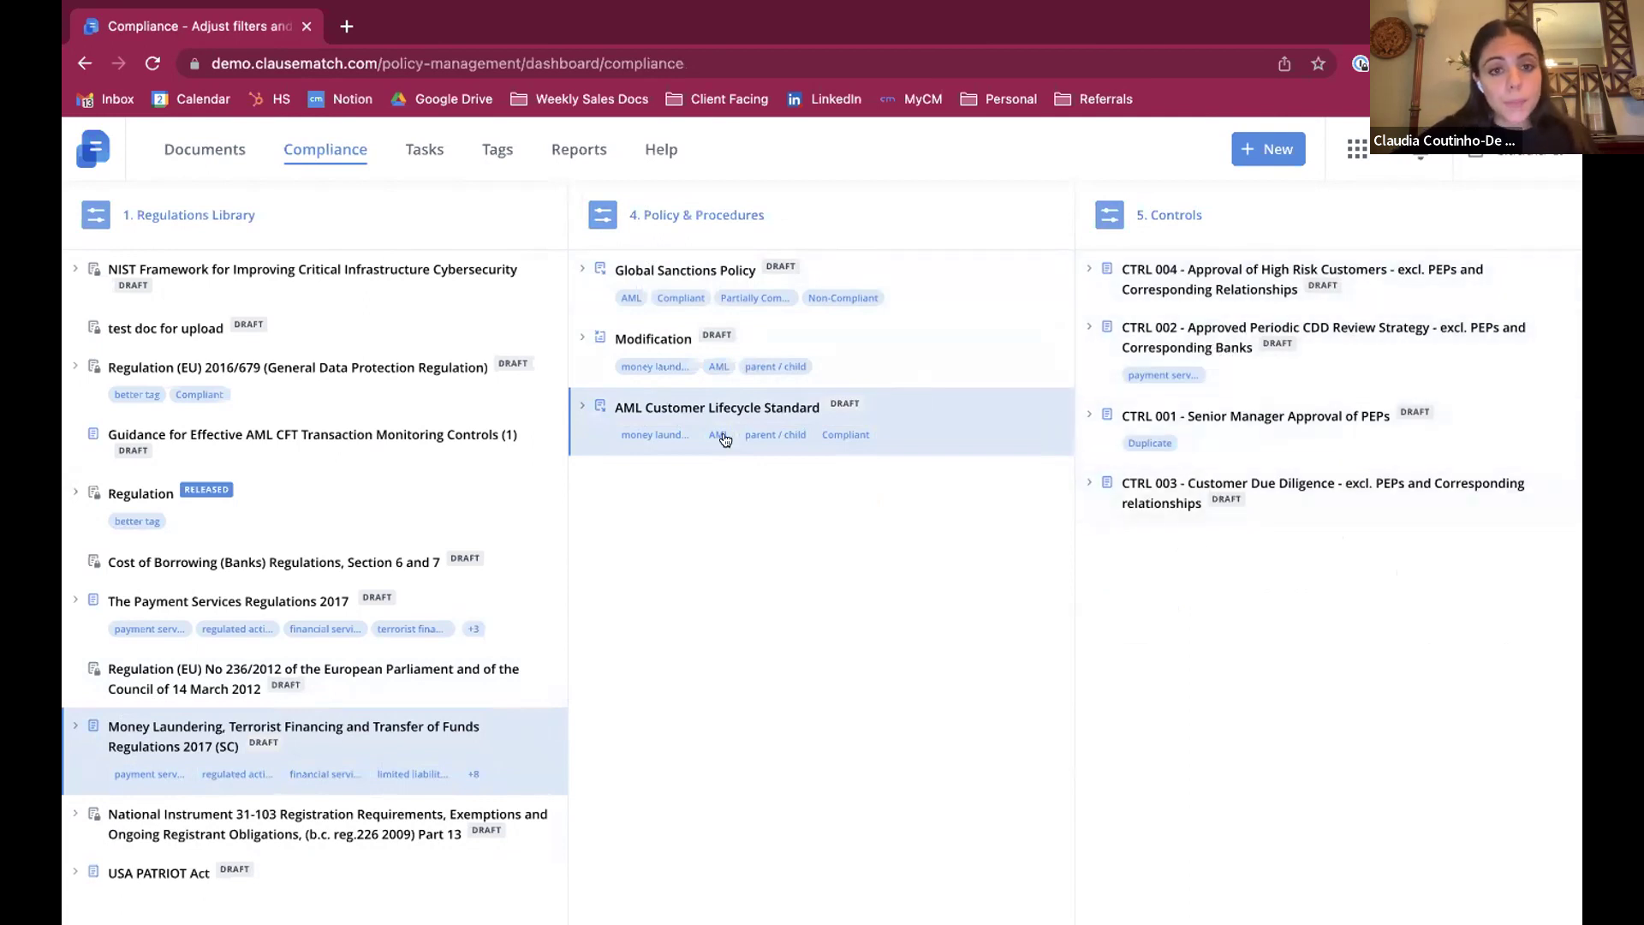
click(685, 266)
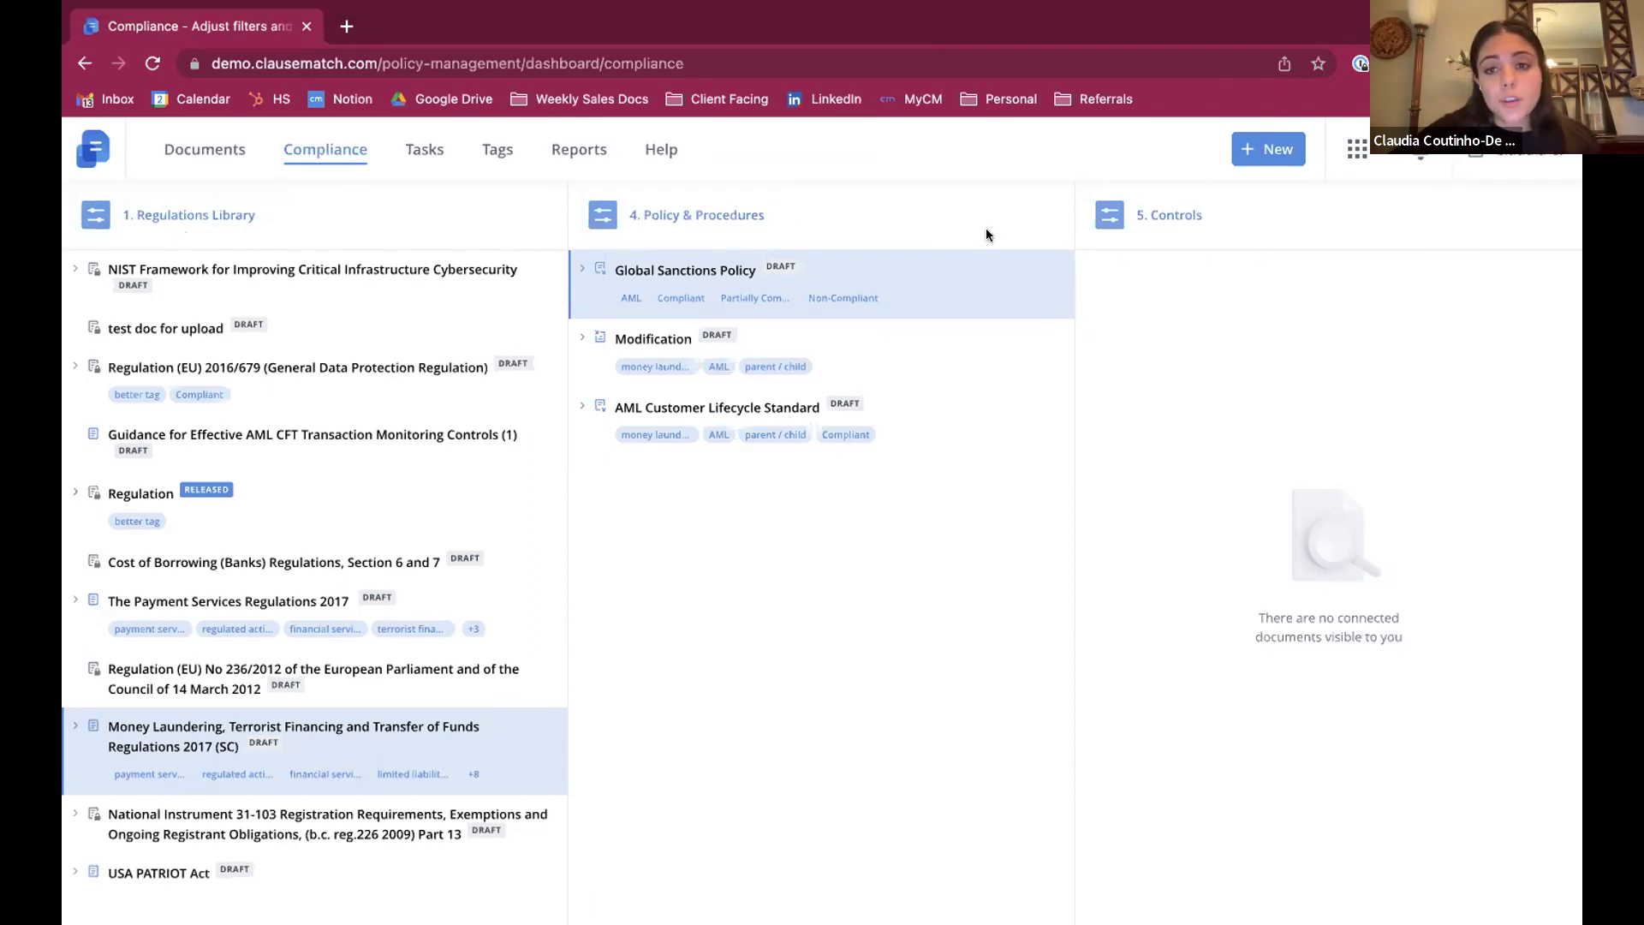
click(228, 212)
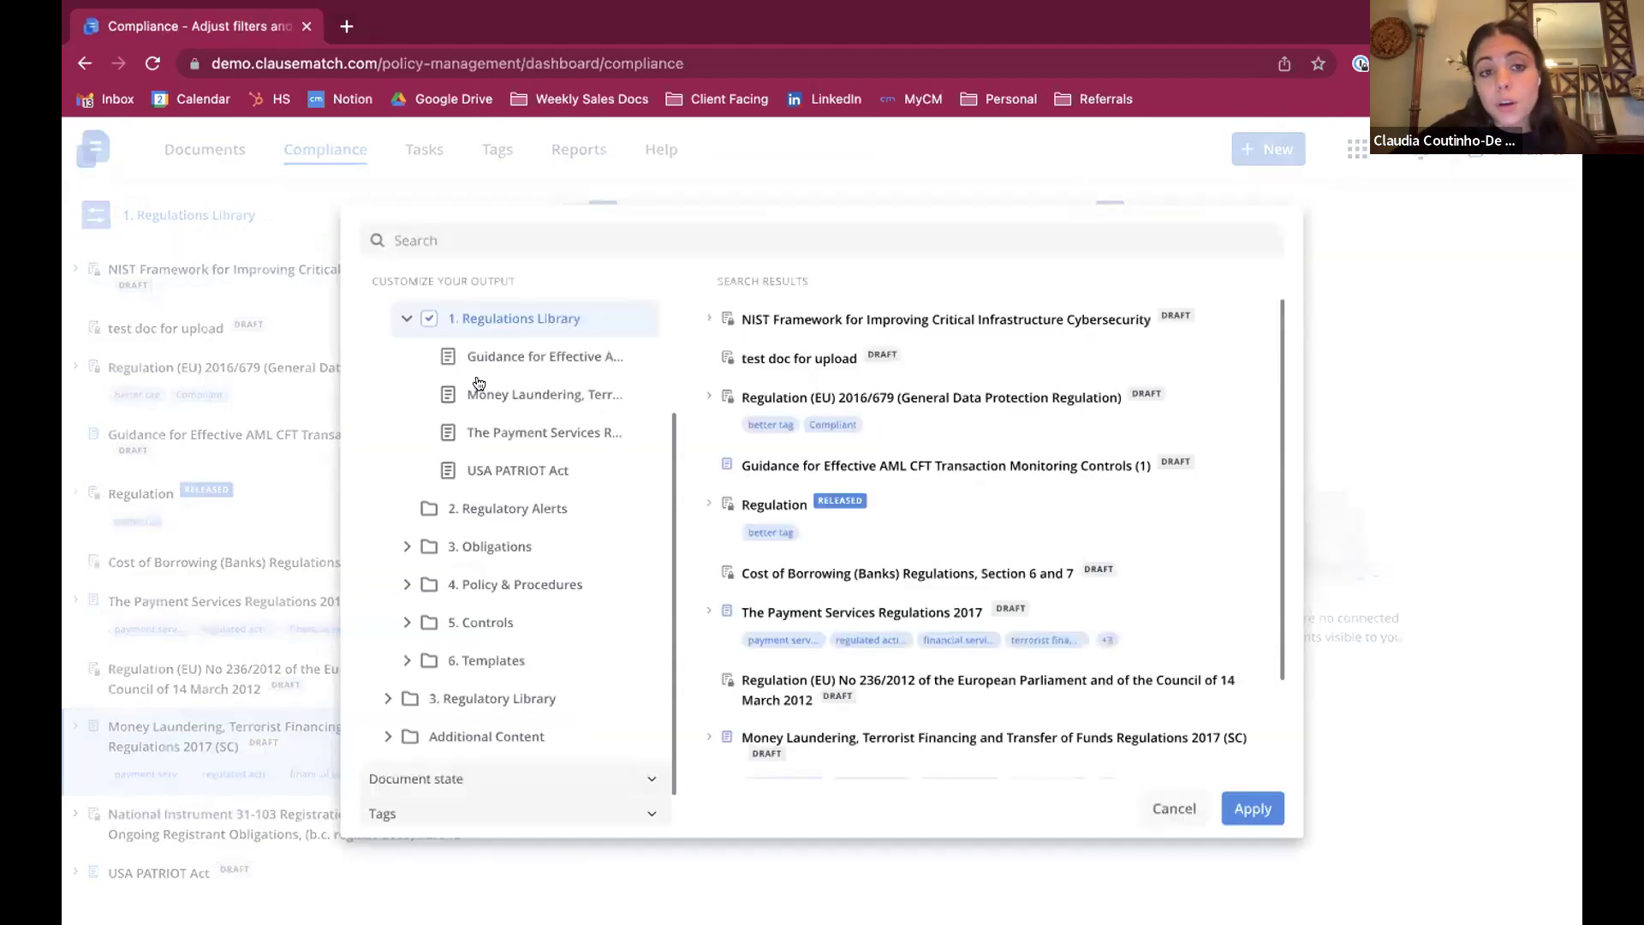
scroll(447, 394, up, 2)
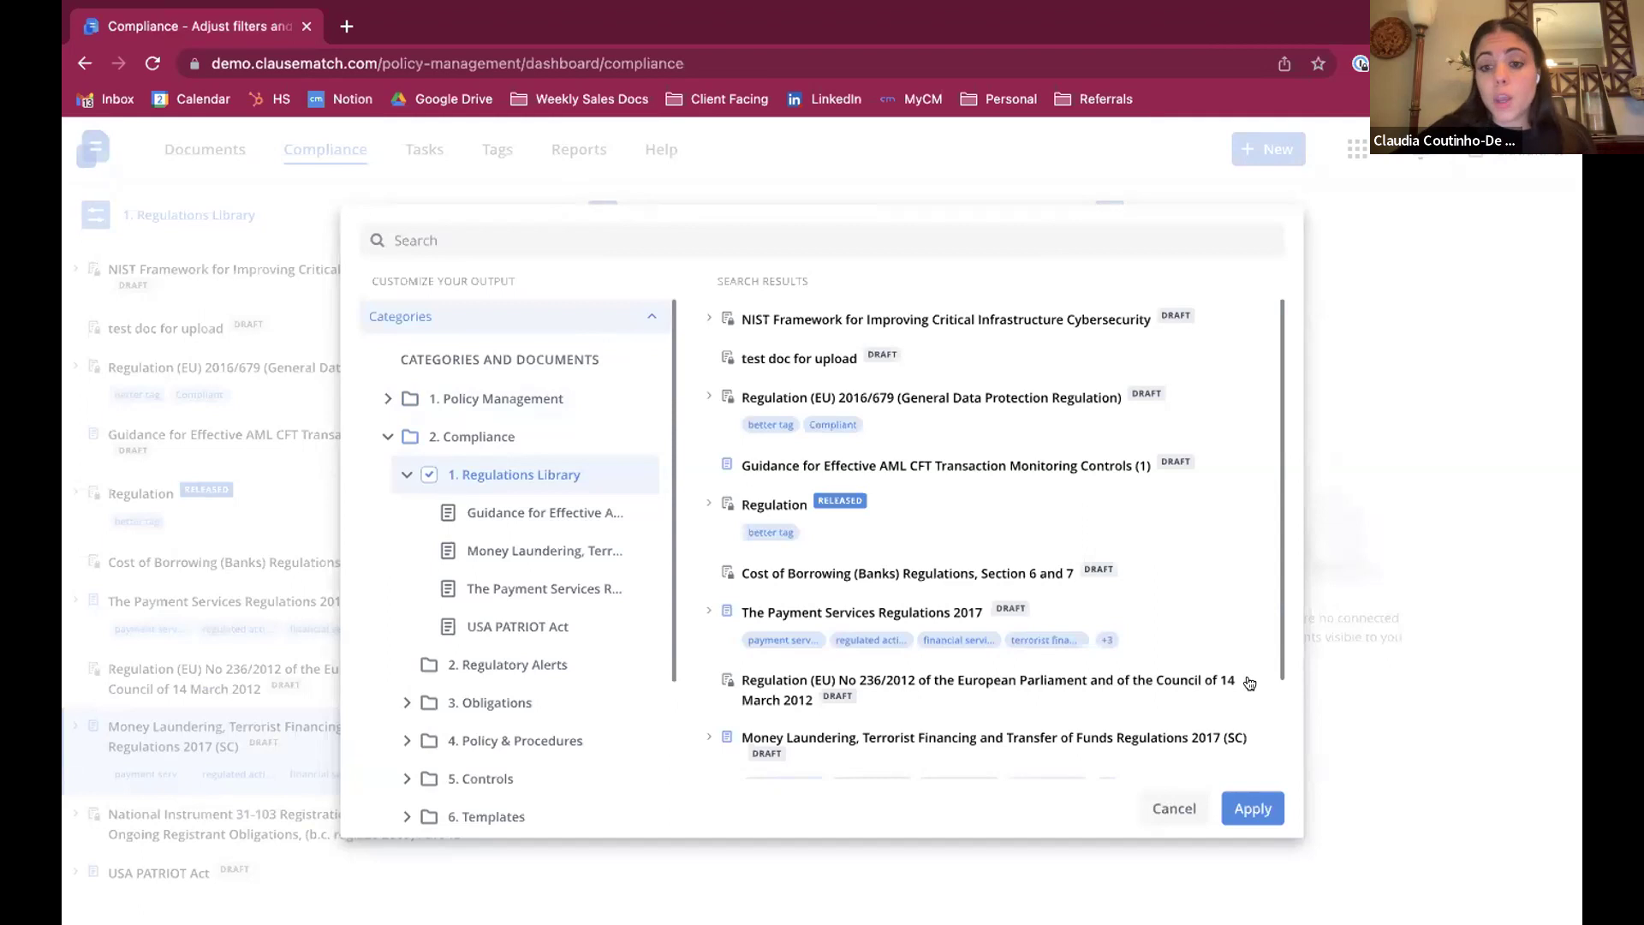
click(1166, 814)
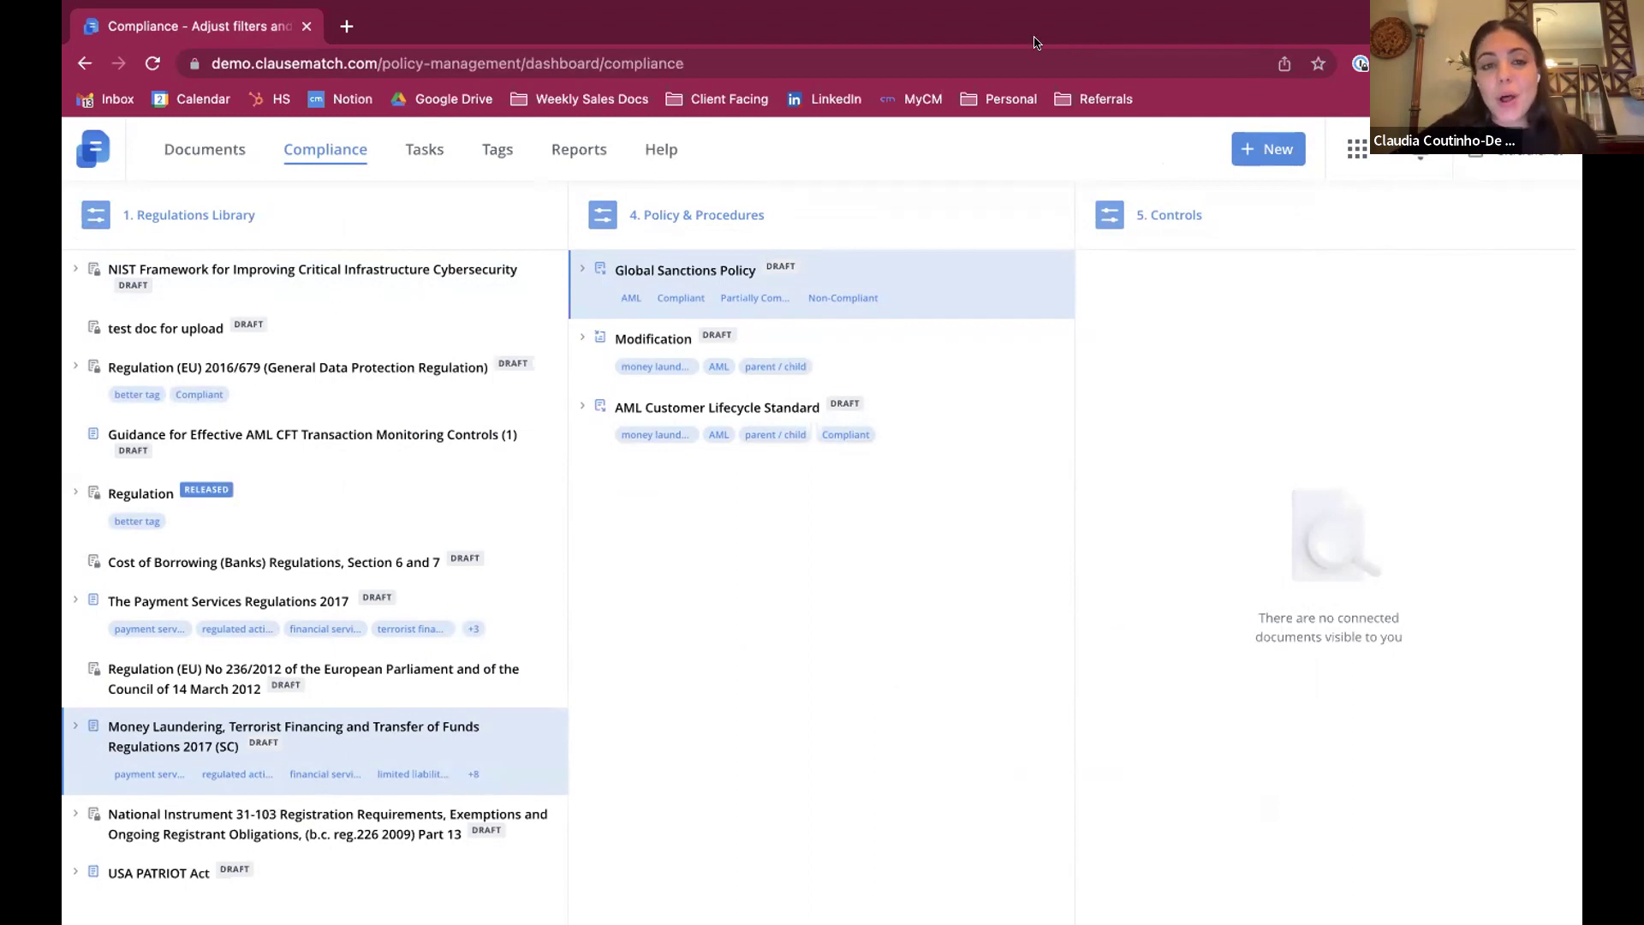
Step: Bring up the Review Date - Approaching Due report from Reports
click(586, 151)
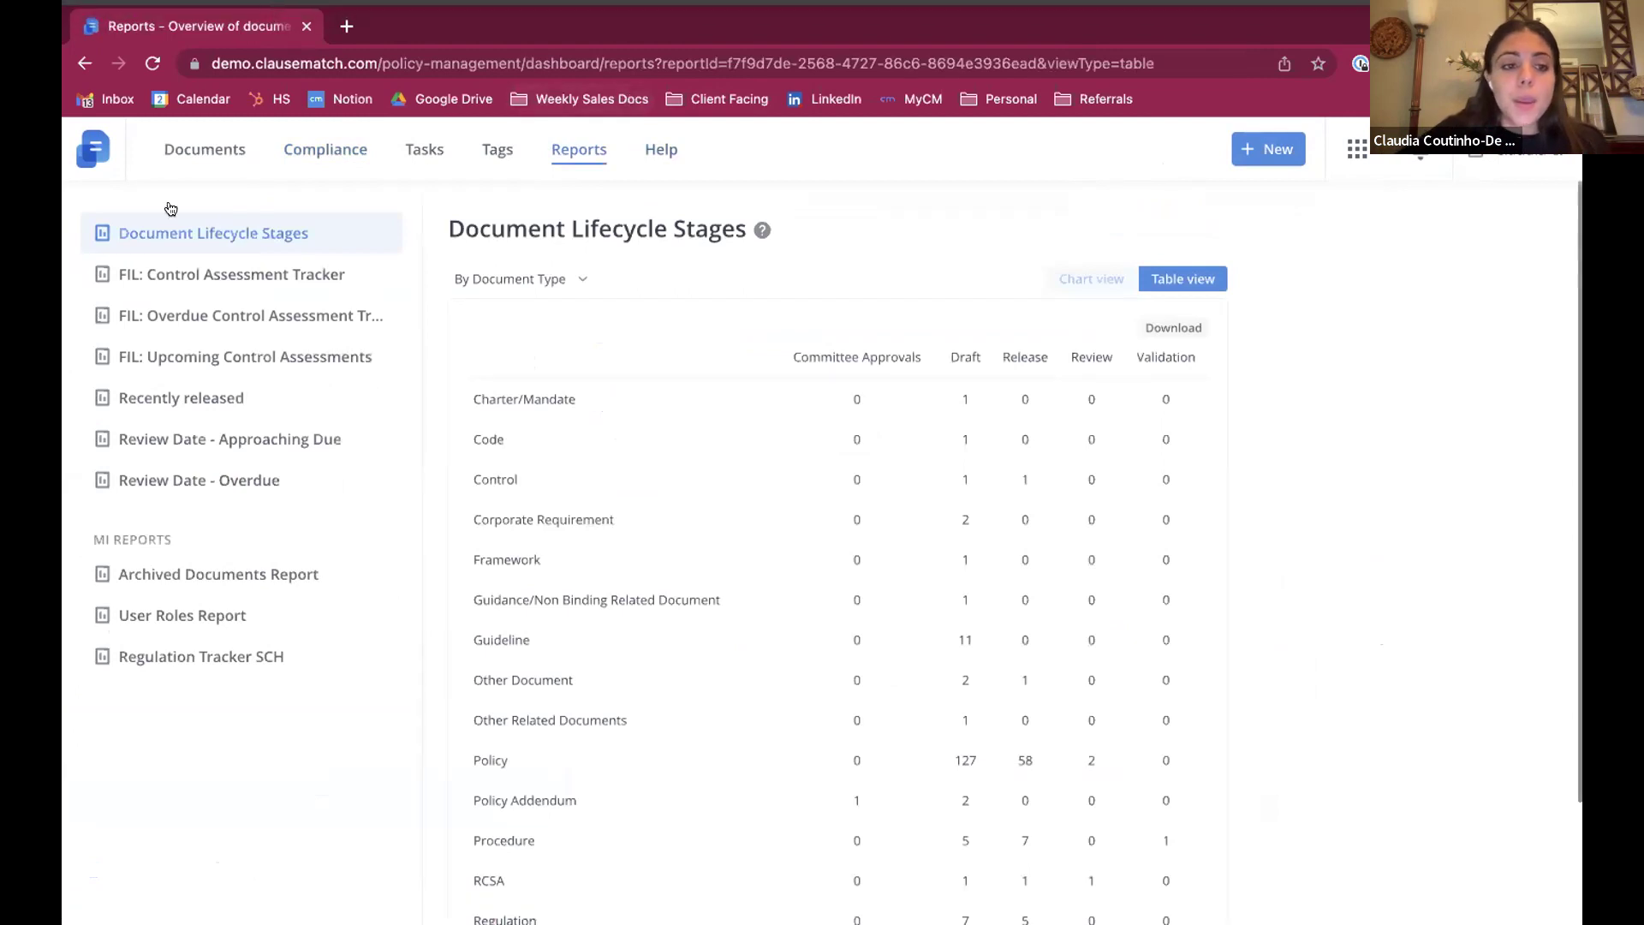
click(147, 441)
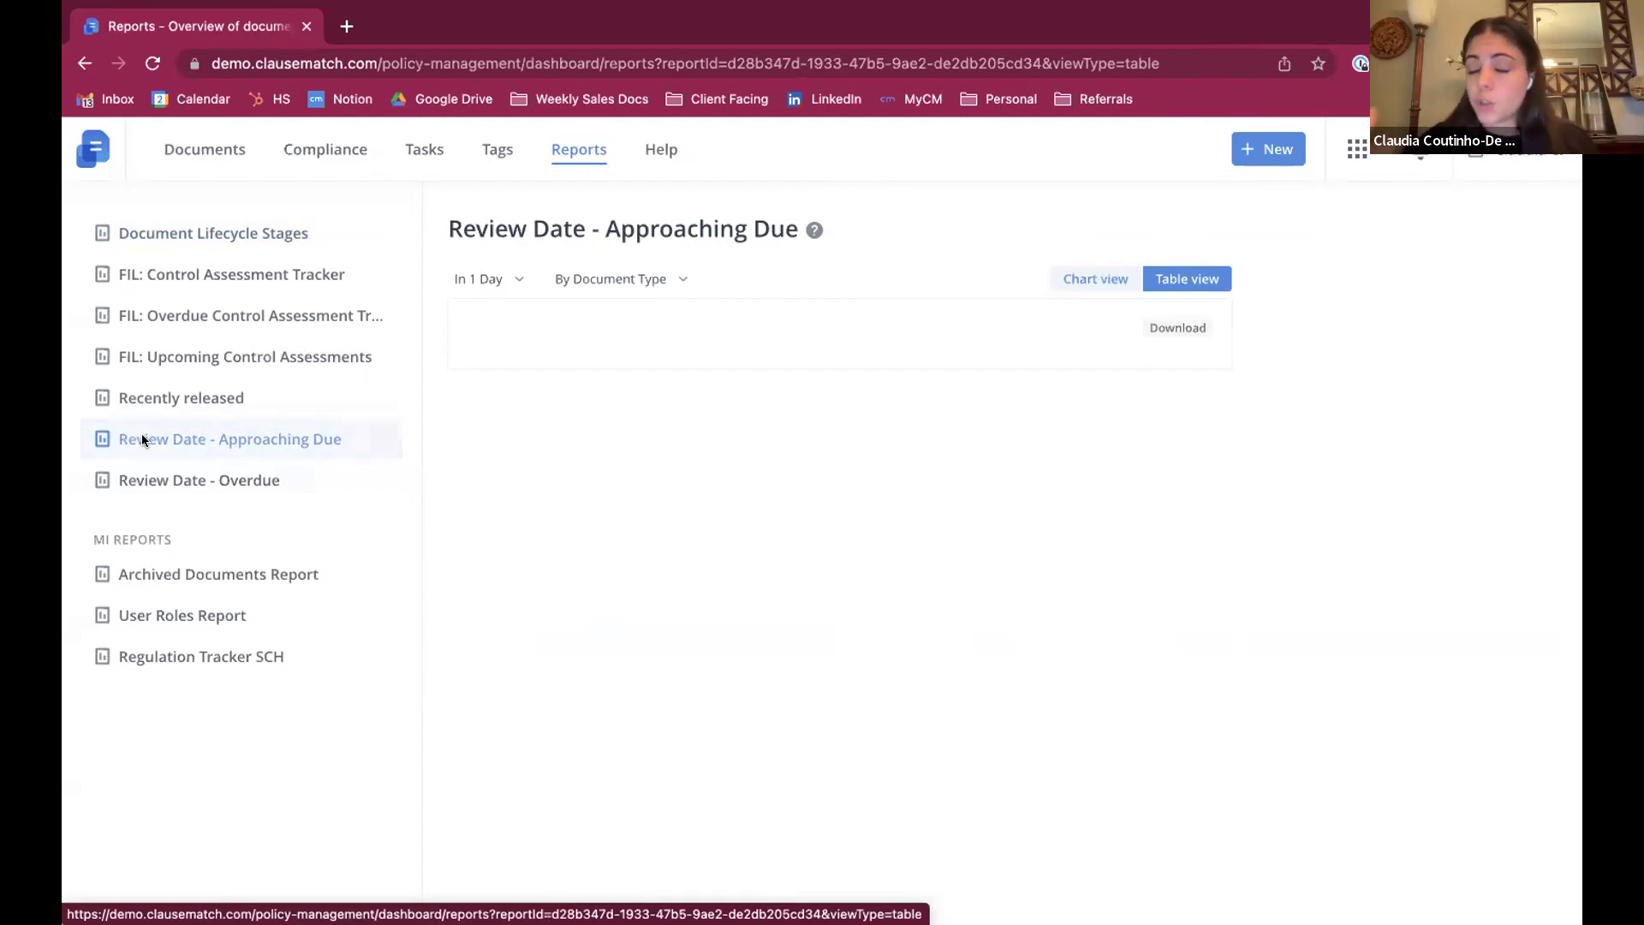
Step: Chart reviews due in under 60 days: 3 Policy, 1 Policy Addendum, 2 Procedure
click(1071, 279)
click(478, 280)
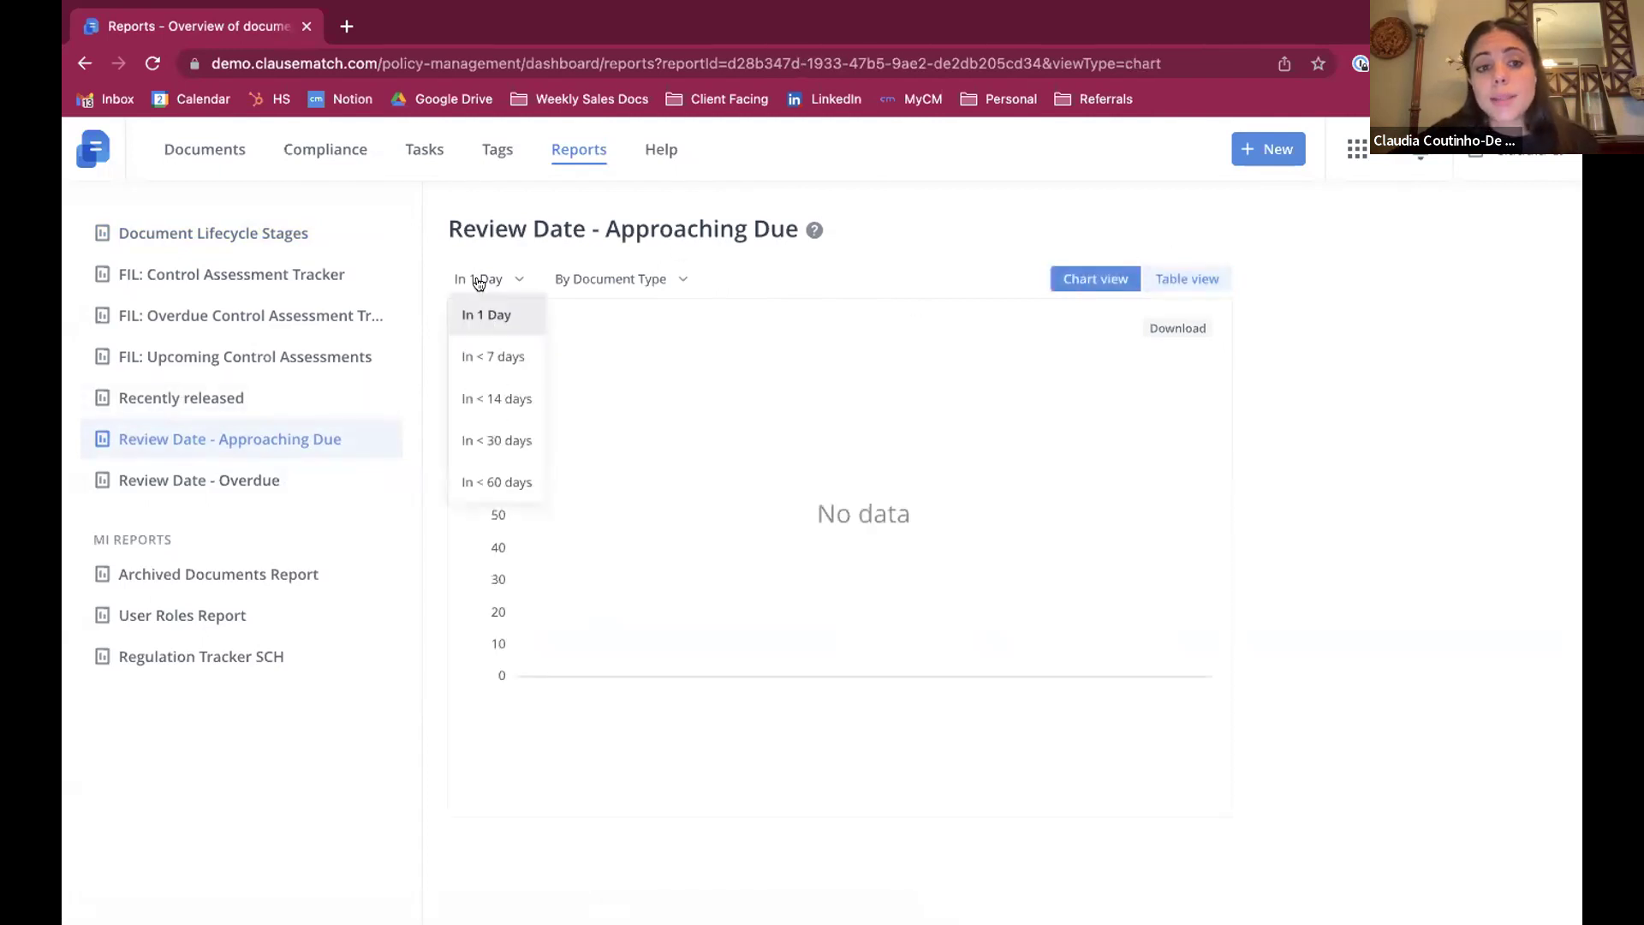
click(474, 482)
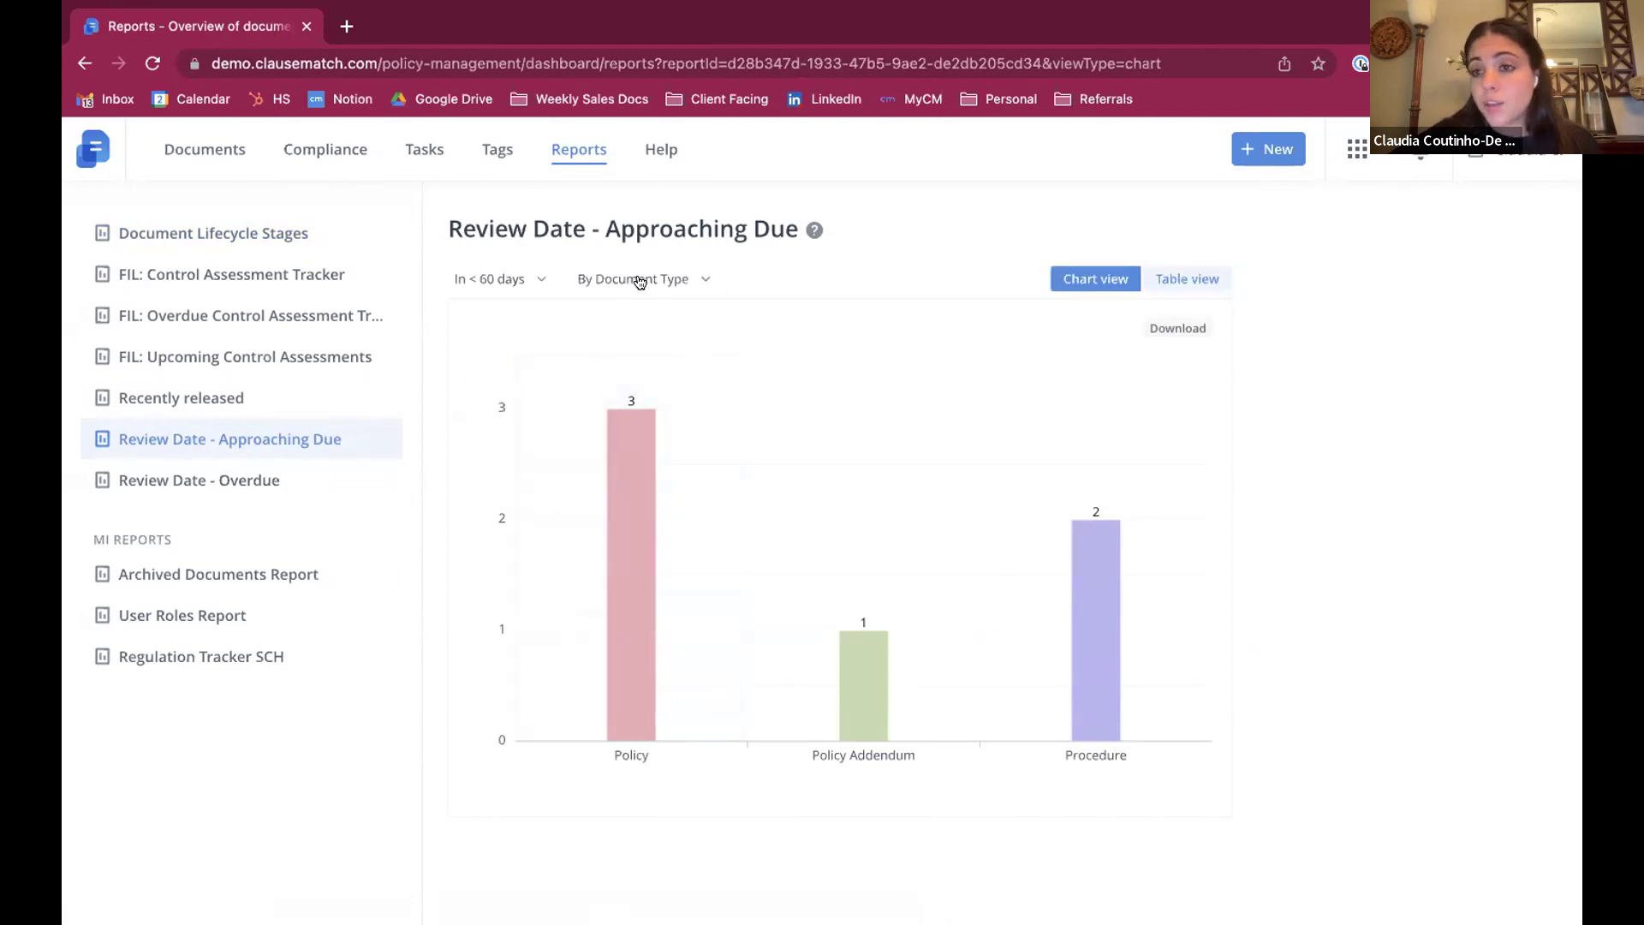
click(683, 284)
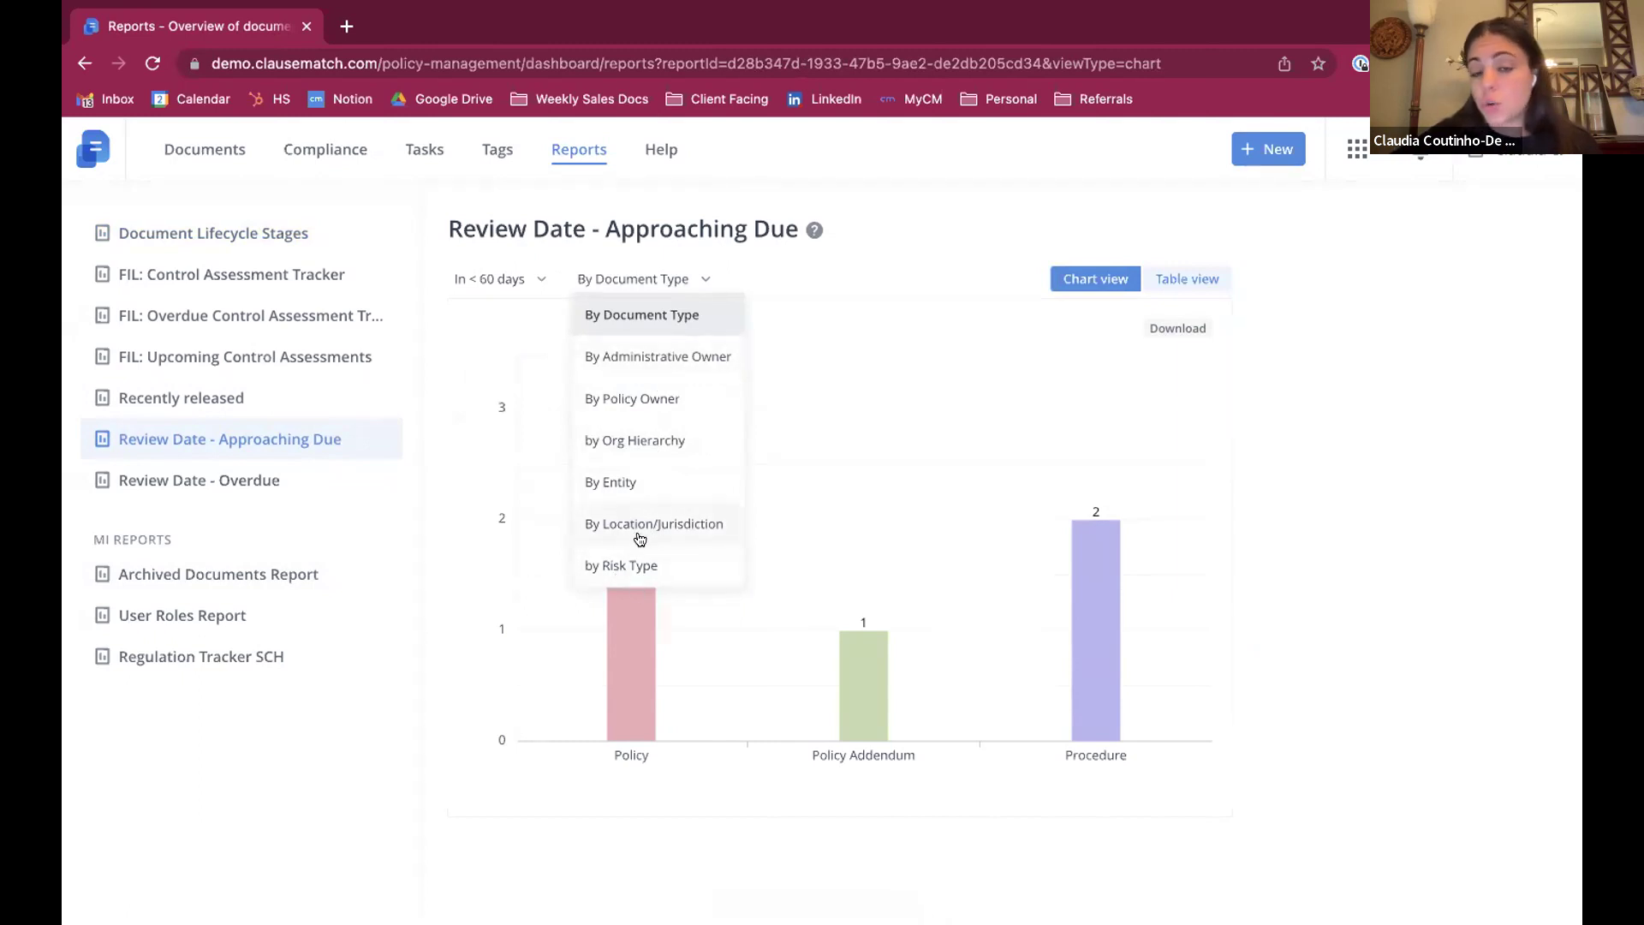
Step: Chart all overdue reviews By Location/Jurisdiction and inspect the seven documents behind the Group bar
click(1336, 546)
click(248, 485)
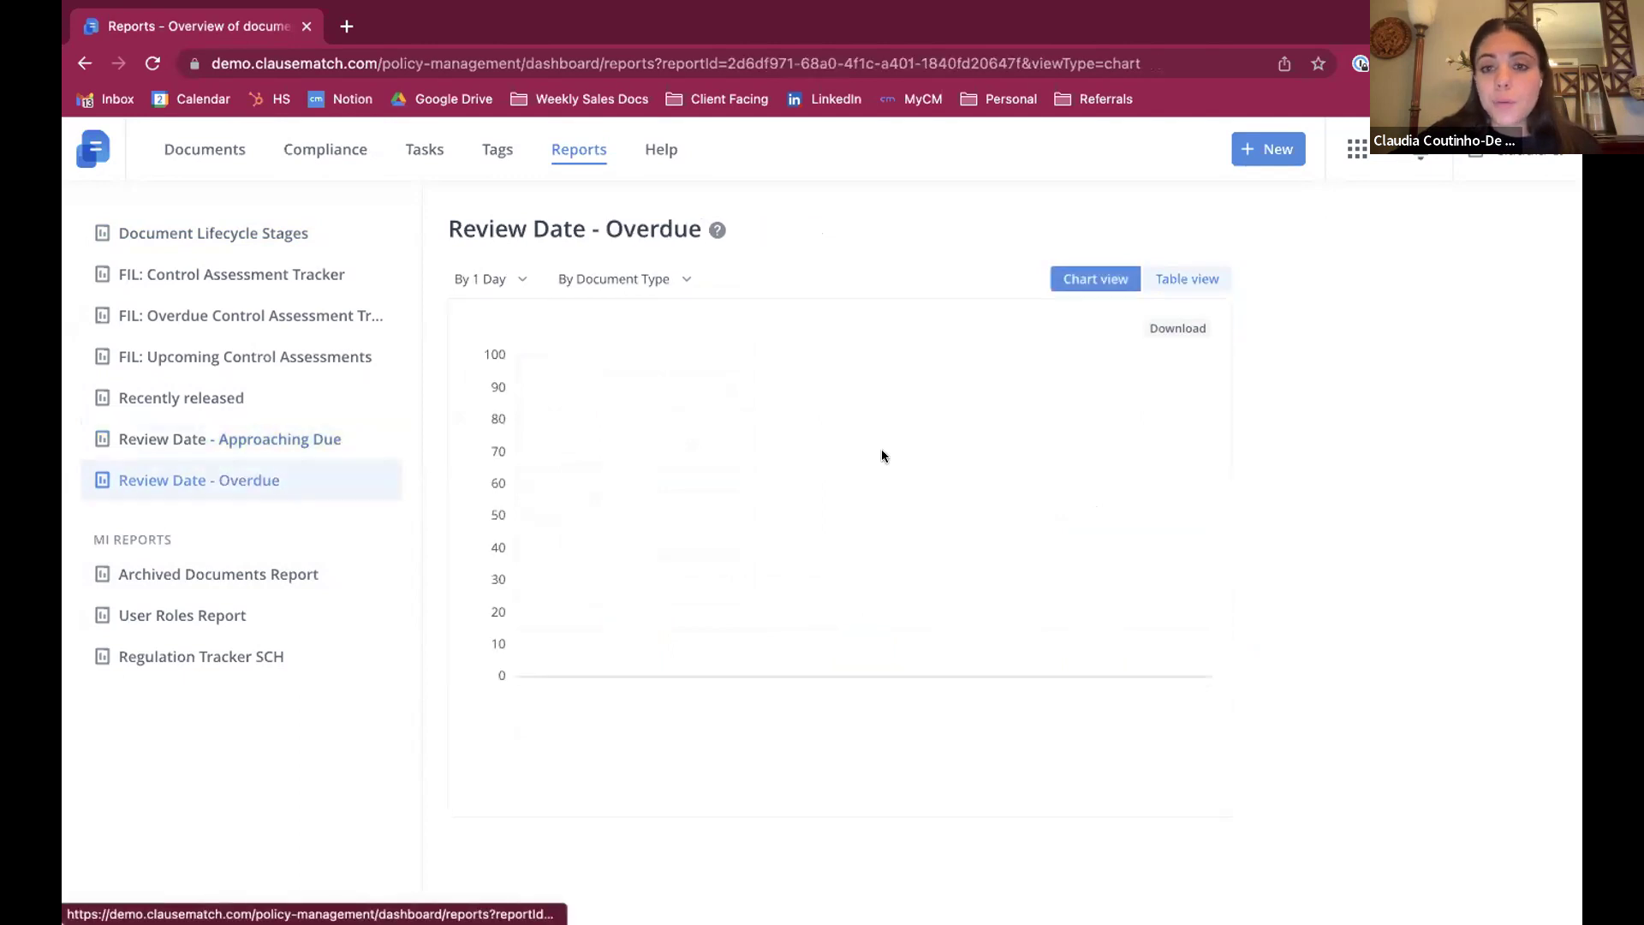
click(513, 286)
click(499, 487)
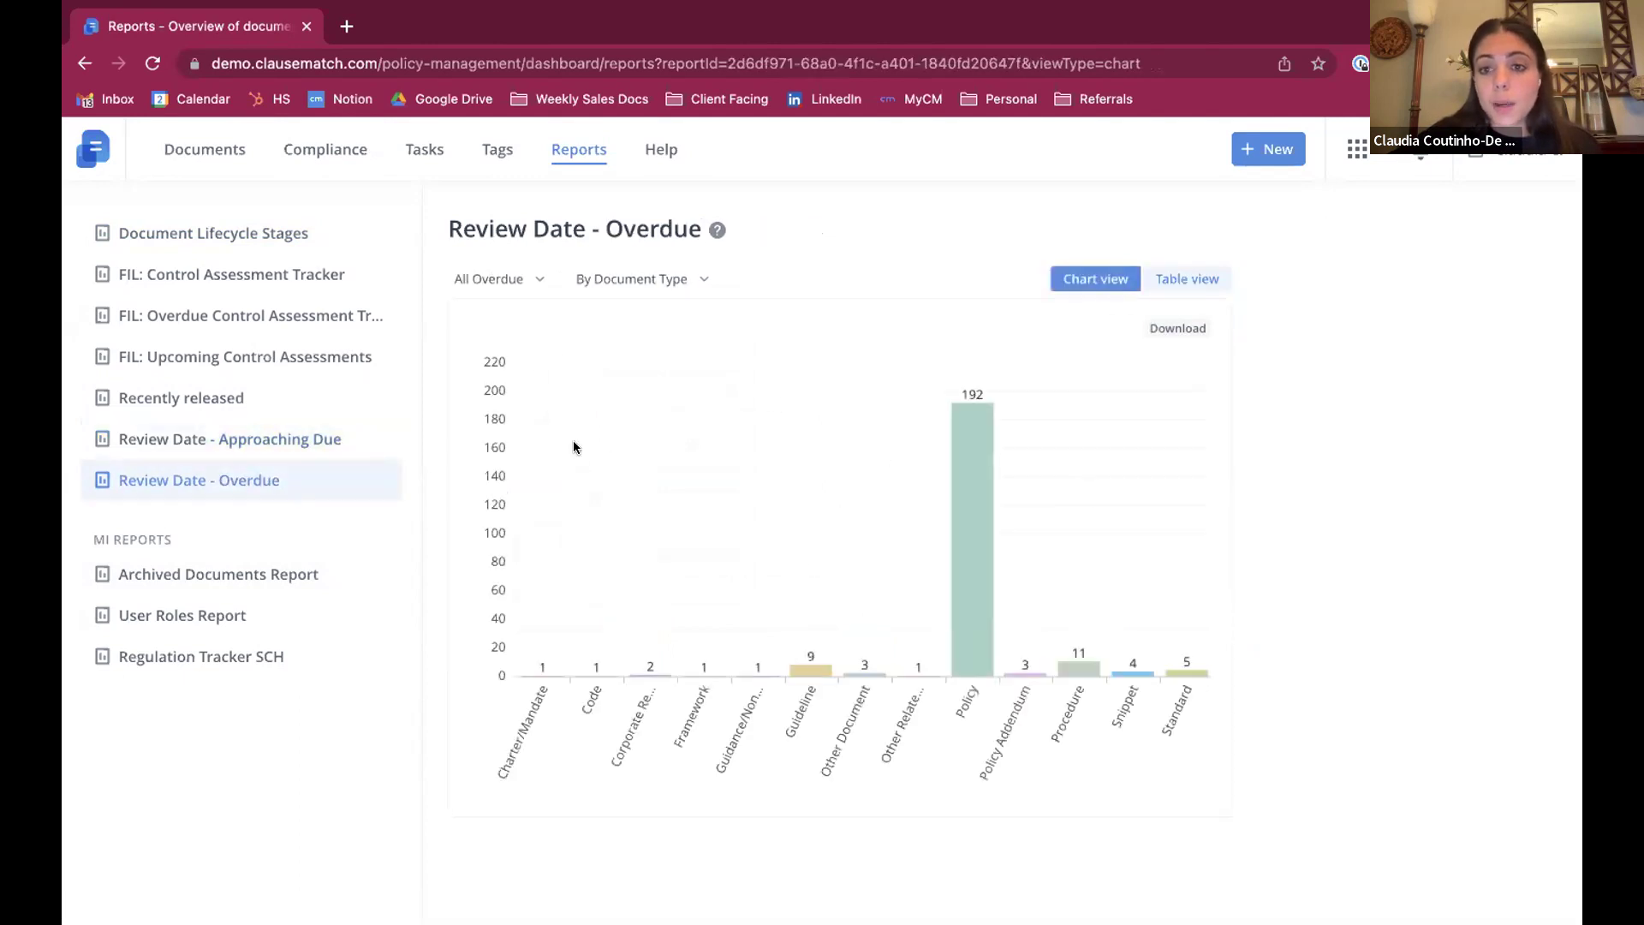
click(599, 279)
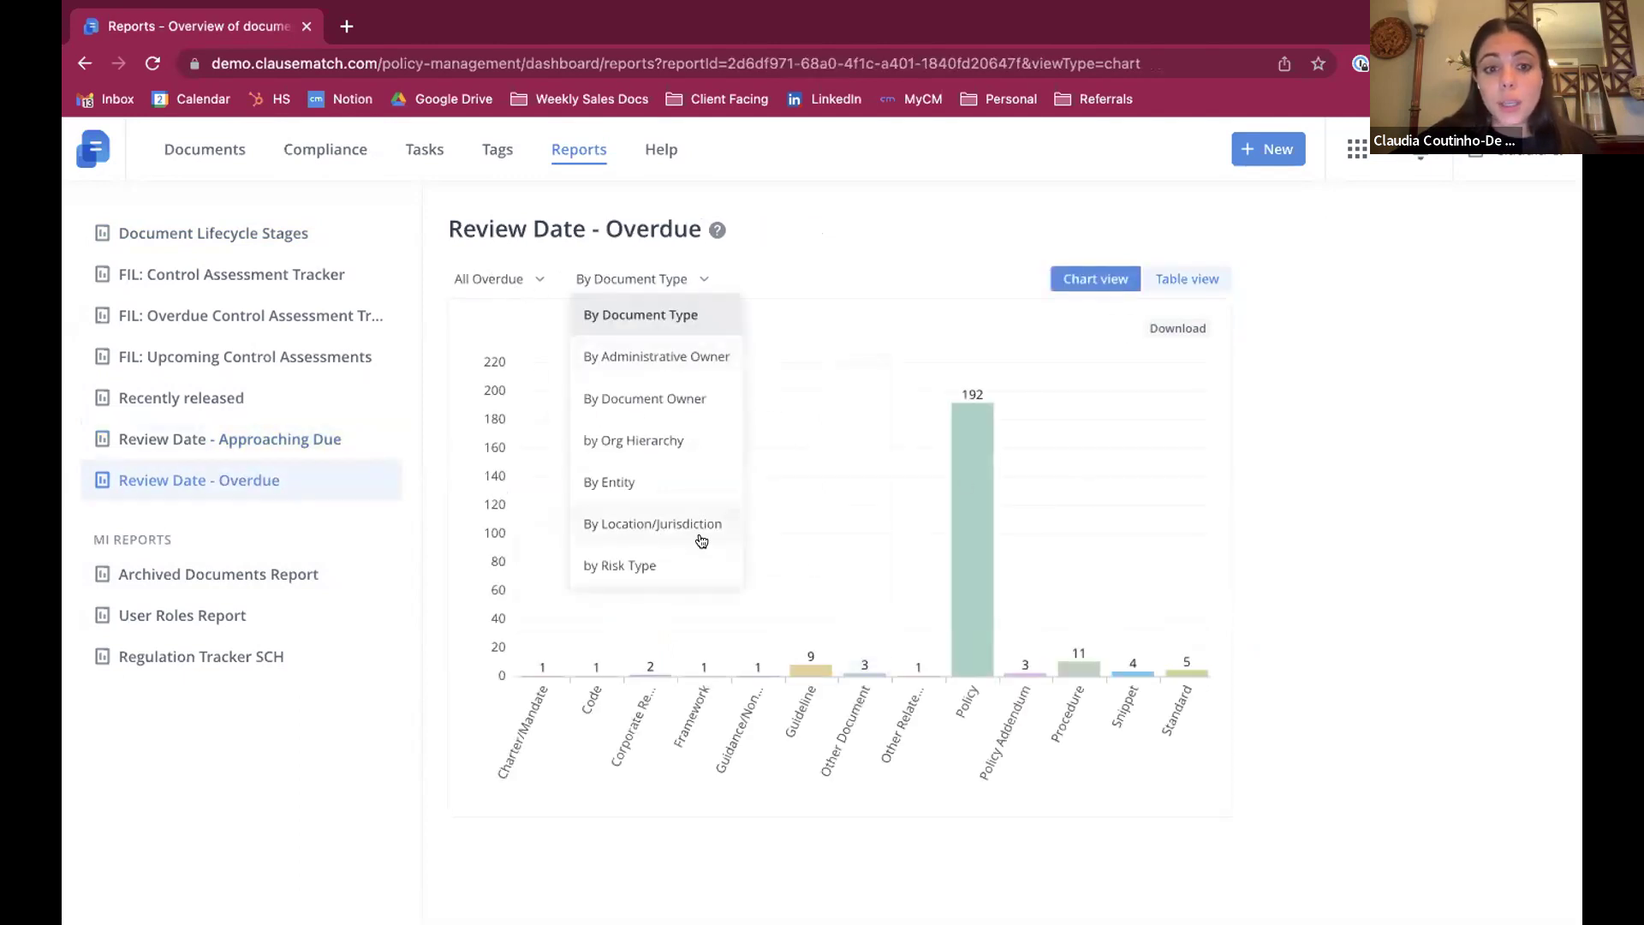
click(677, 522)
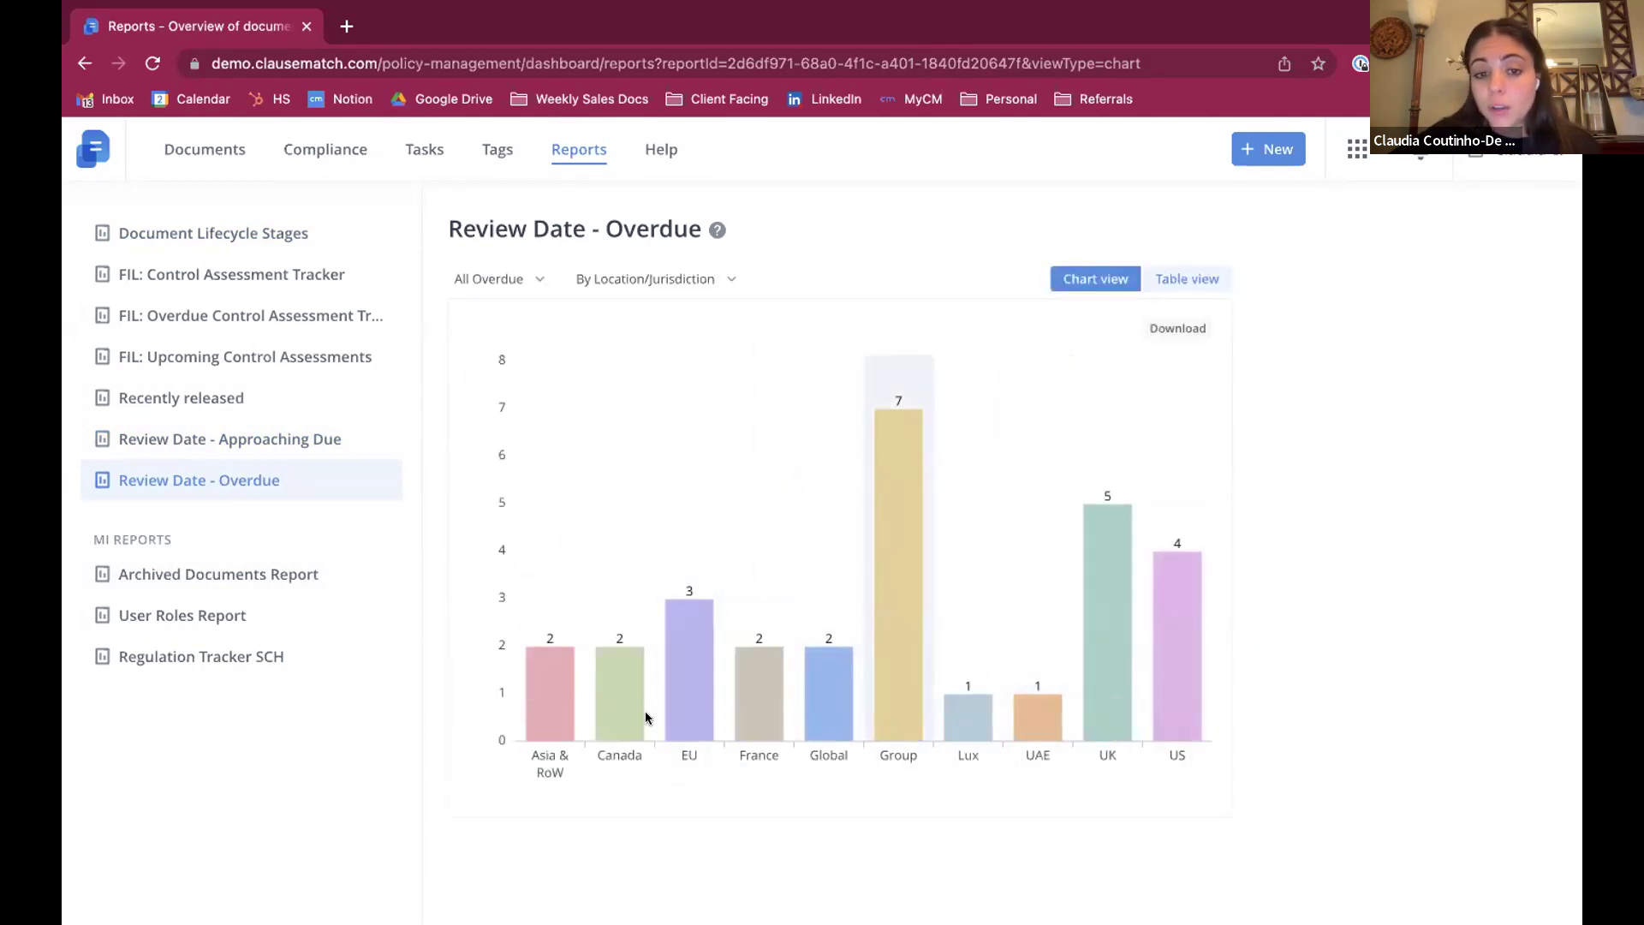
click(906, 485)
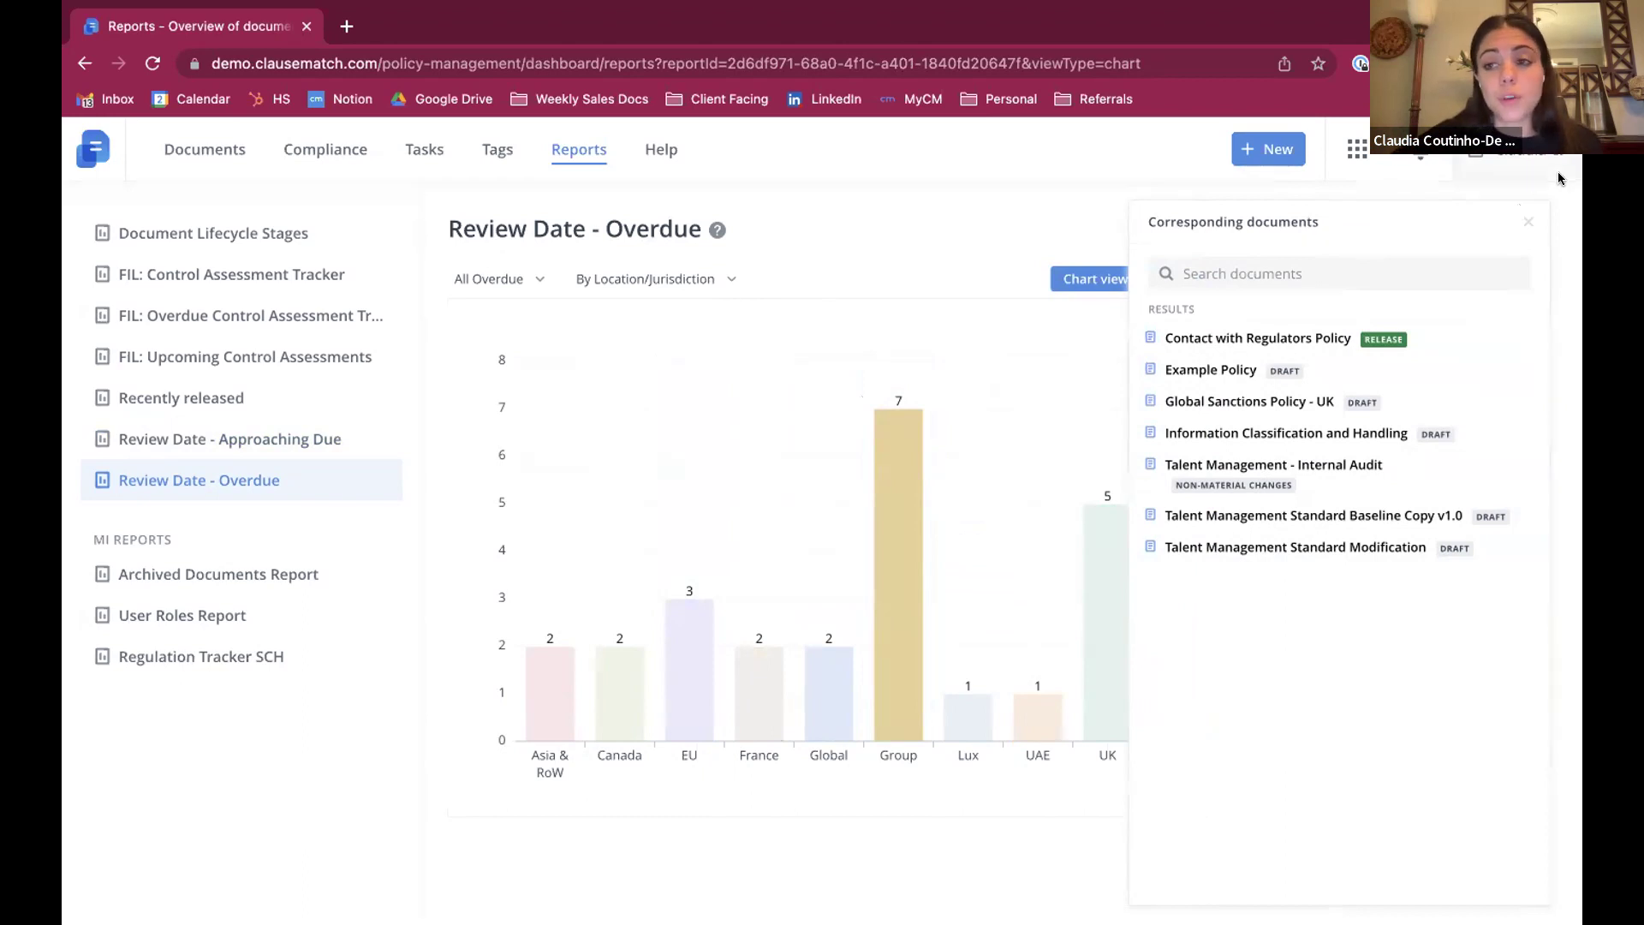
click(1524, 222)
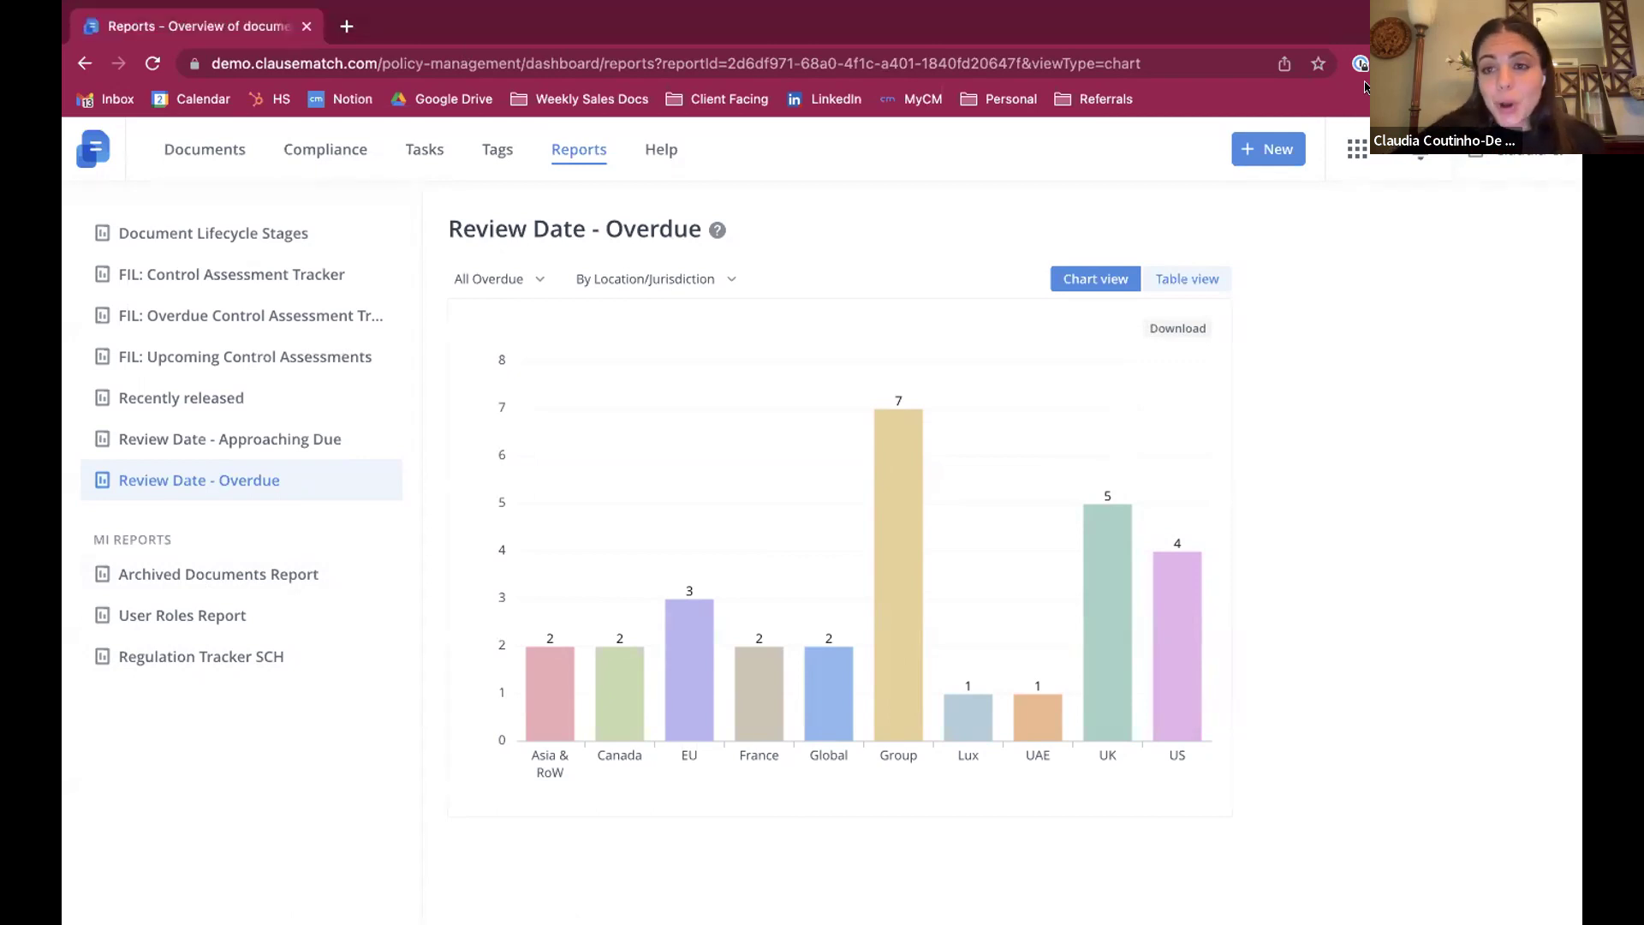
Step: Switch to the Policy Portal and scroll through the Global Sanctions Policy v2.0
click(1333, 141)
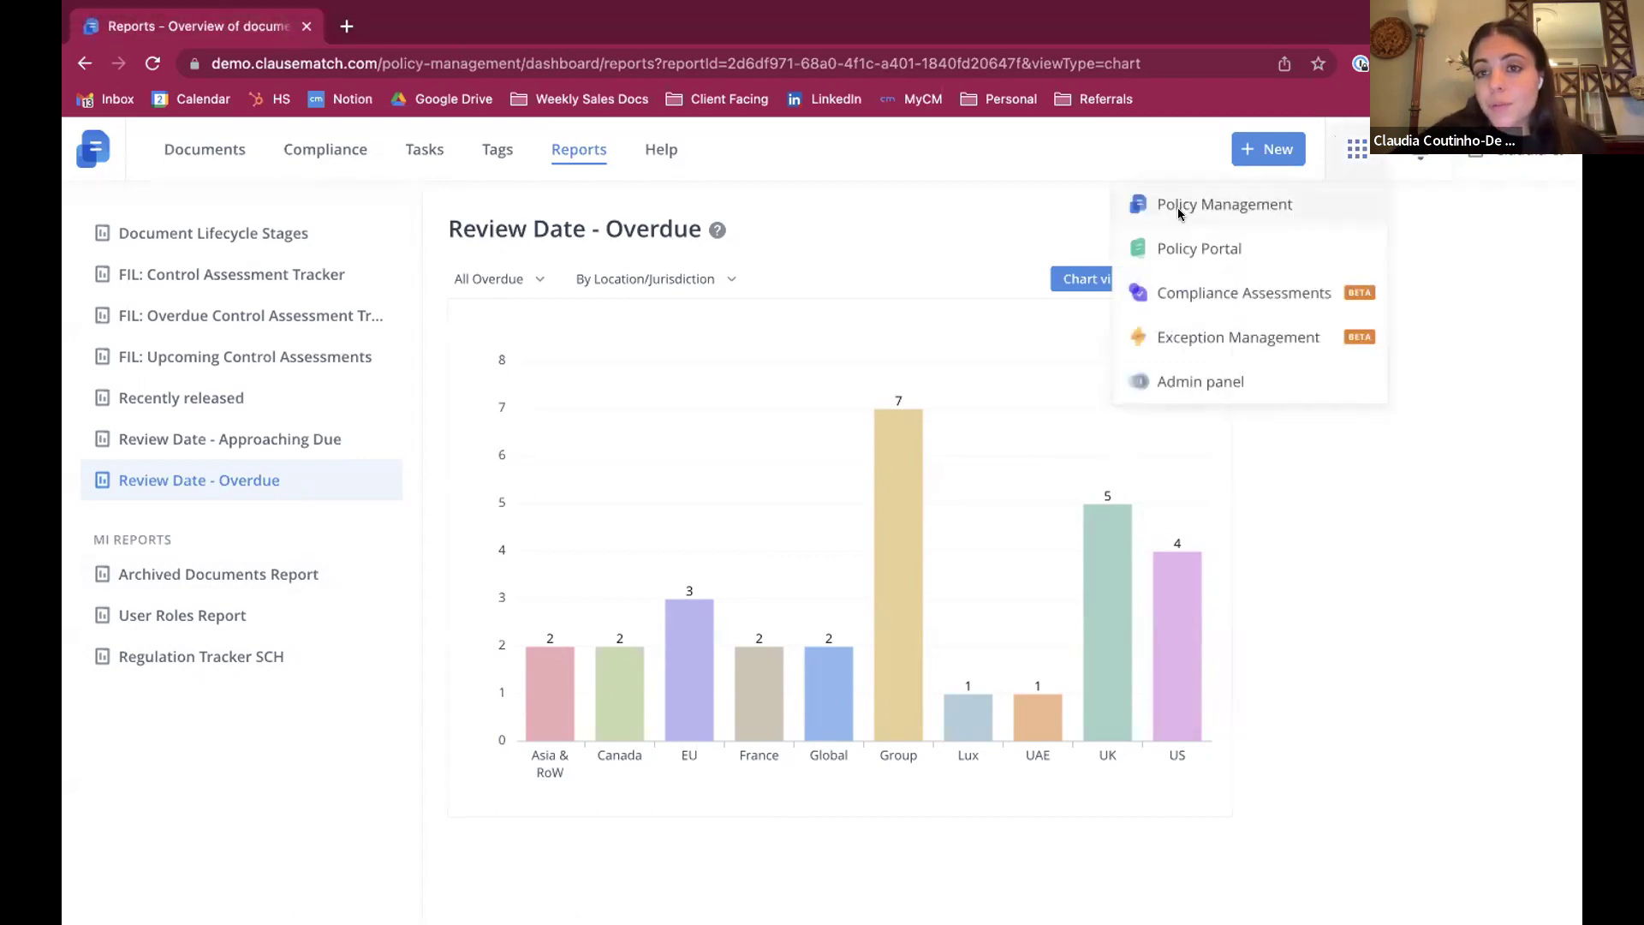
click(1228, 258)
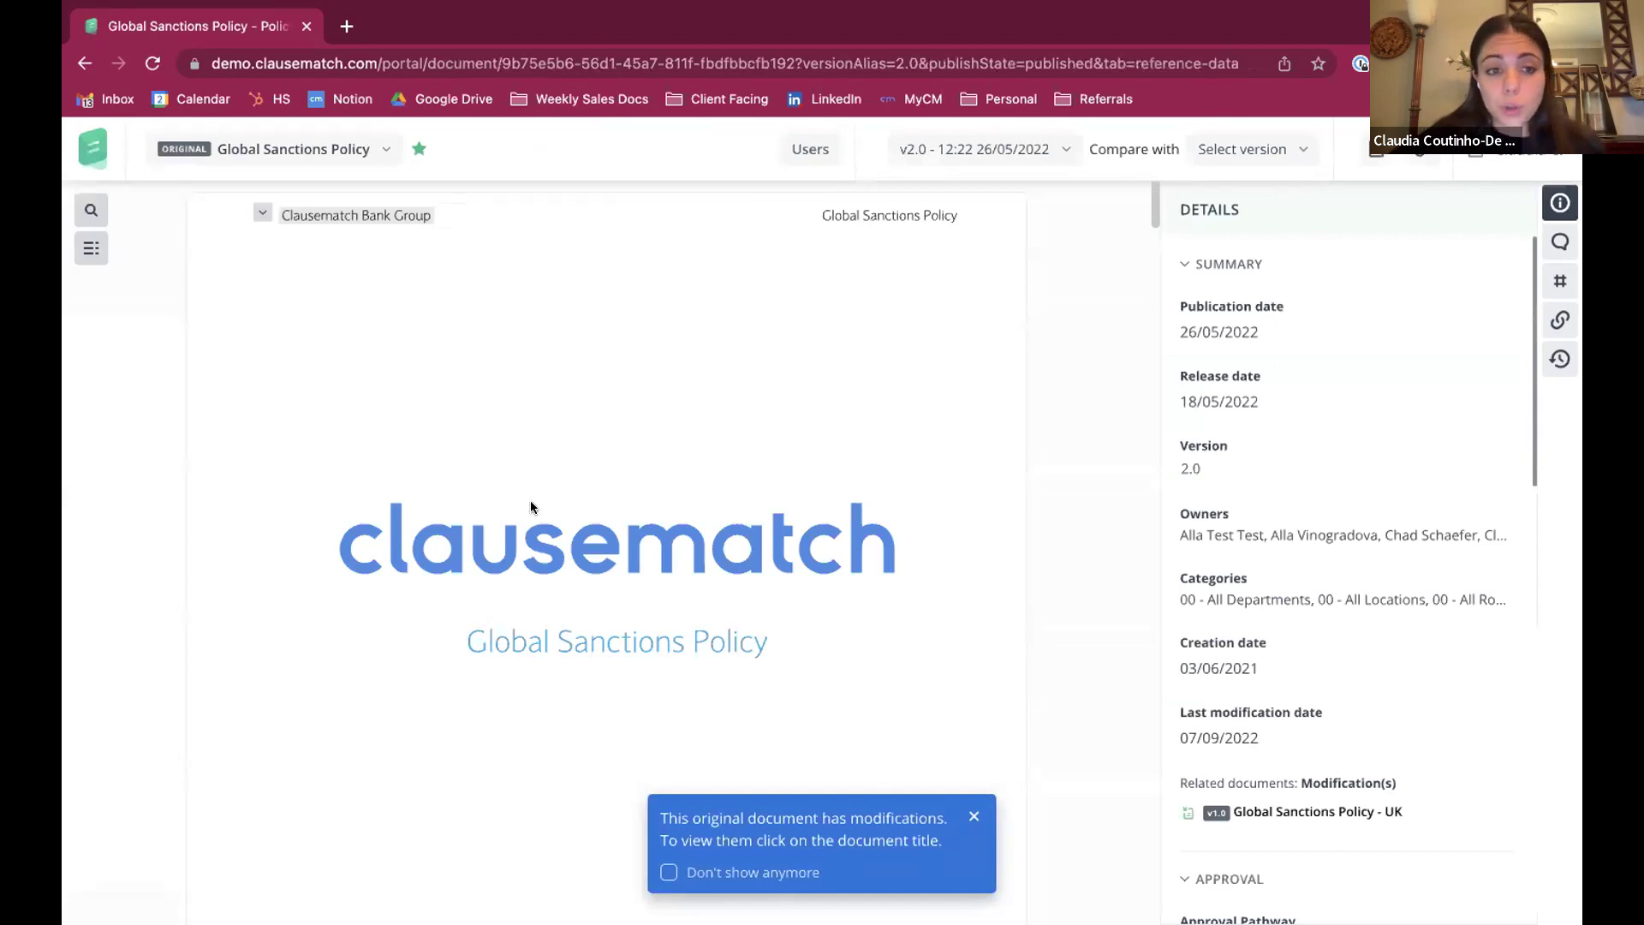
scroll(542, 487, down, 8)
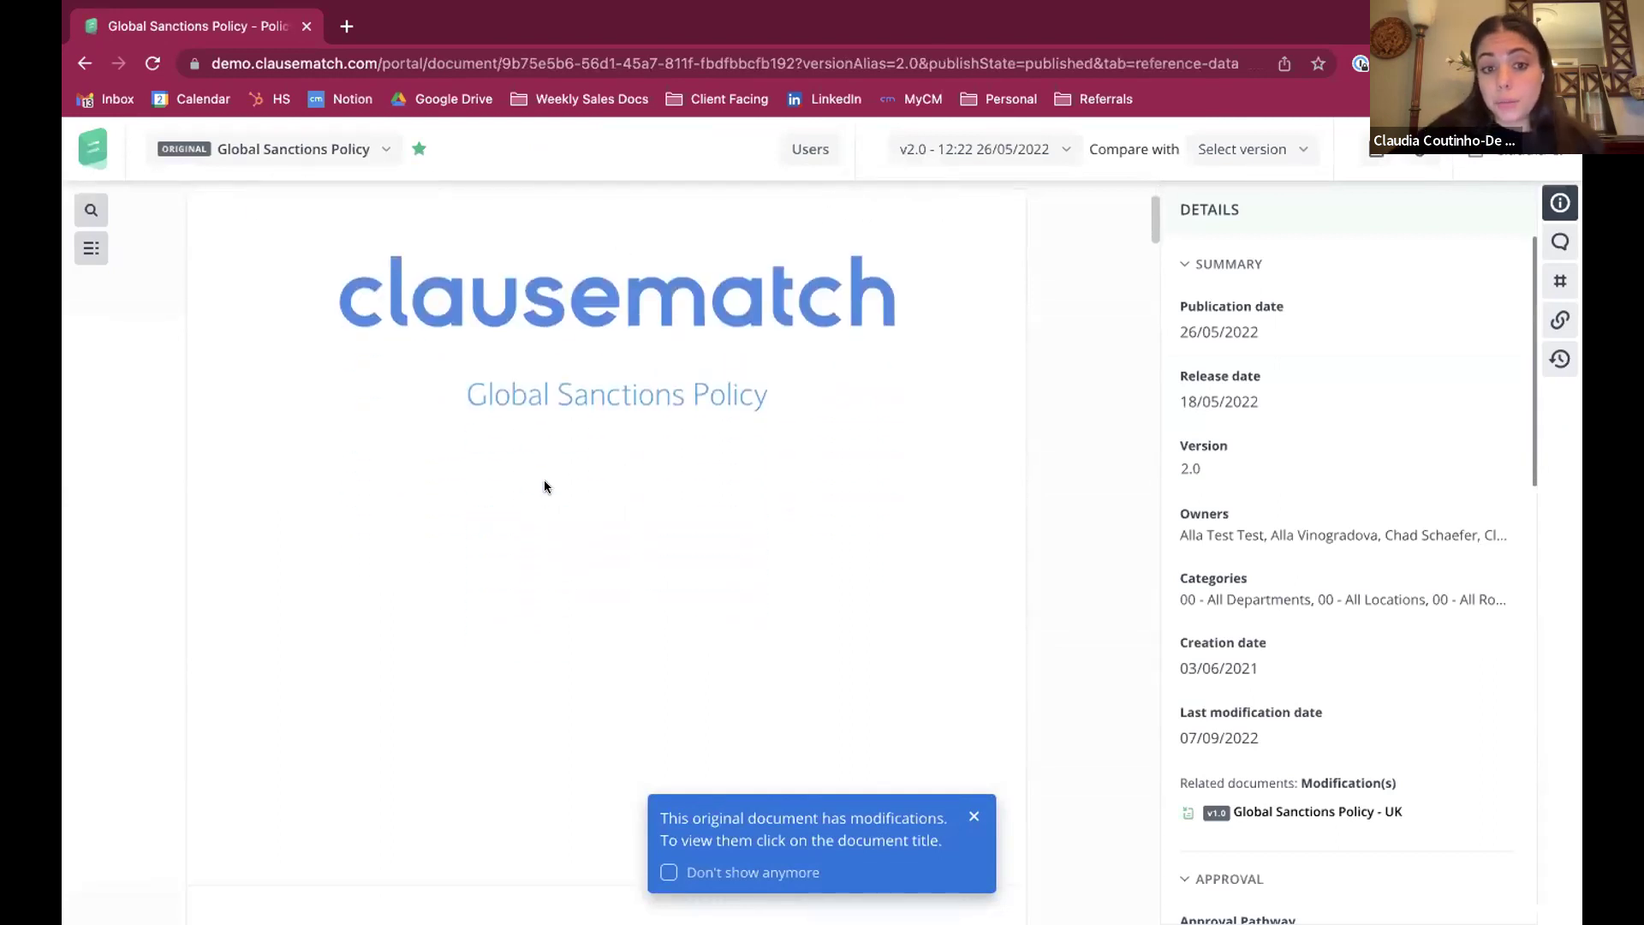
scroll(599, 416, down, 7)
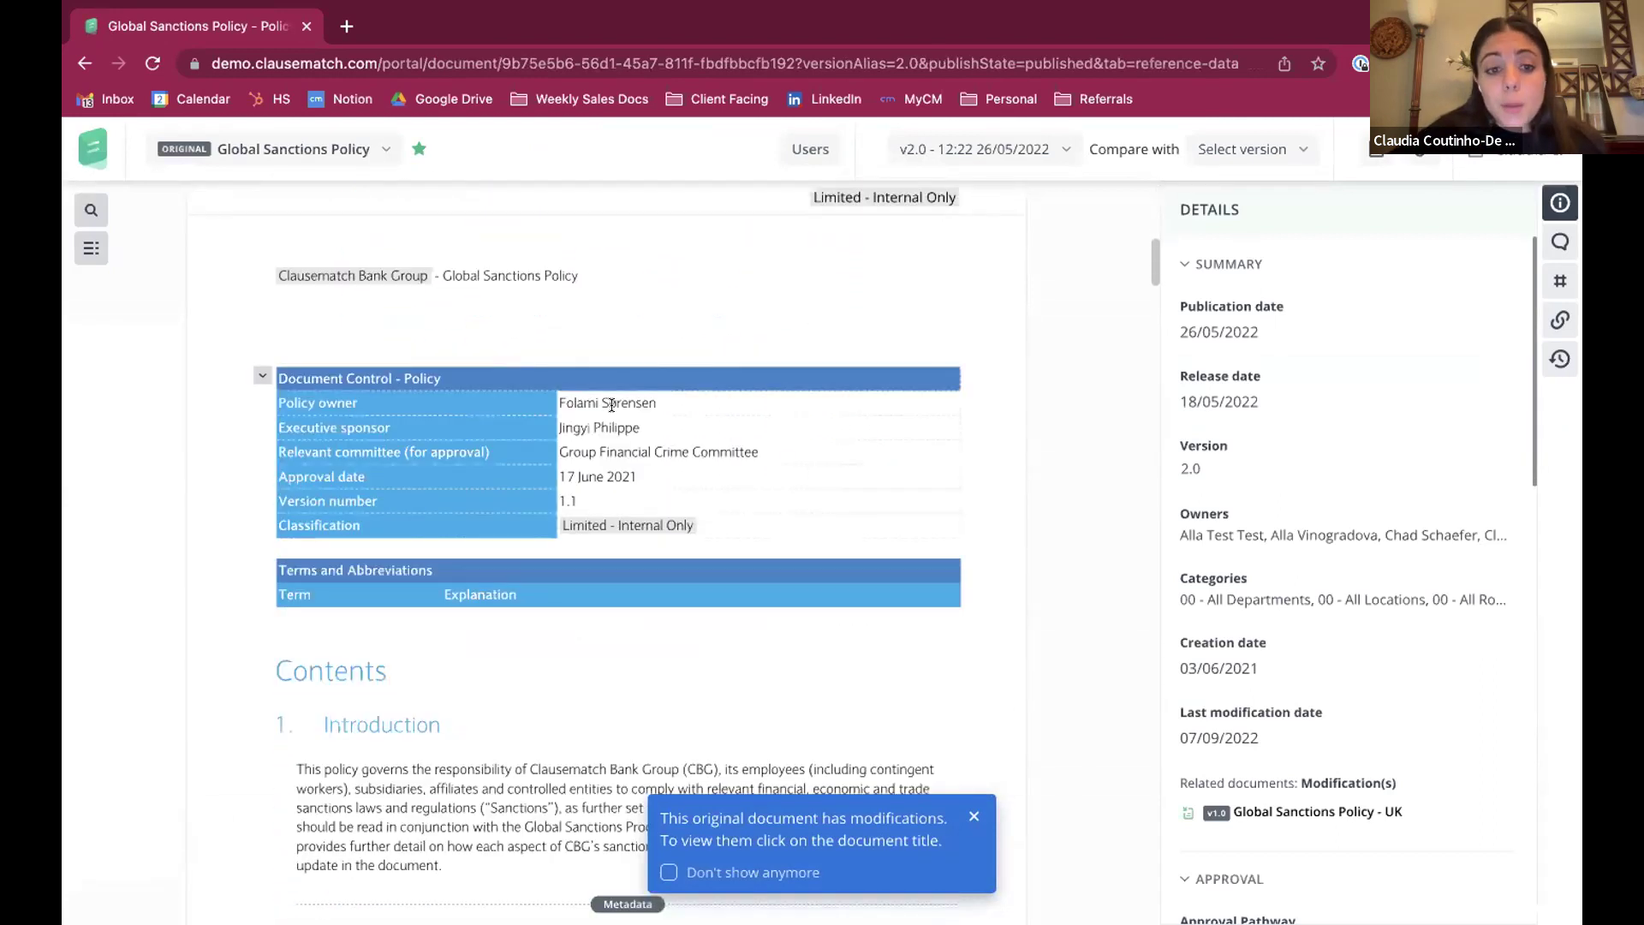
scroll(611, 413, down, 2)
scroll(593, 412, up, 15)
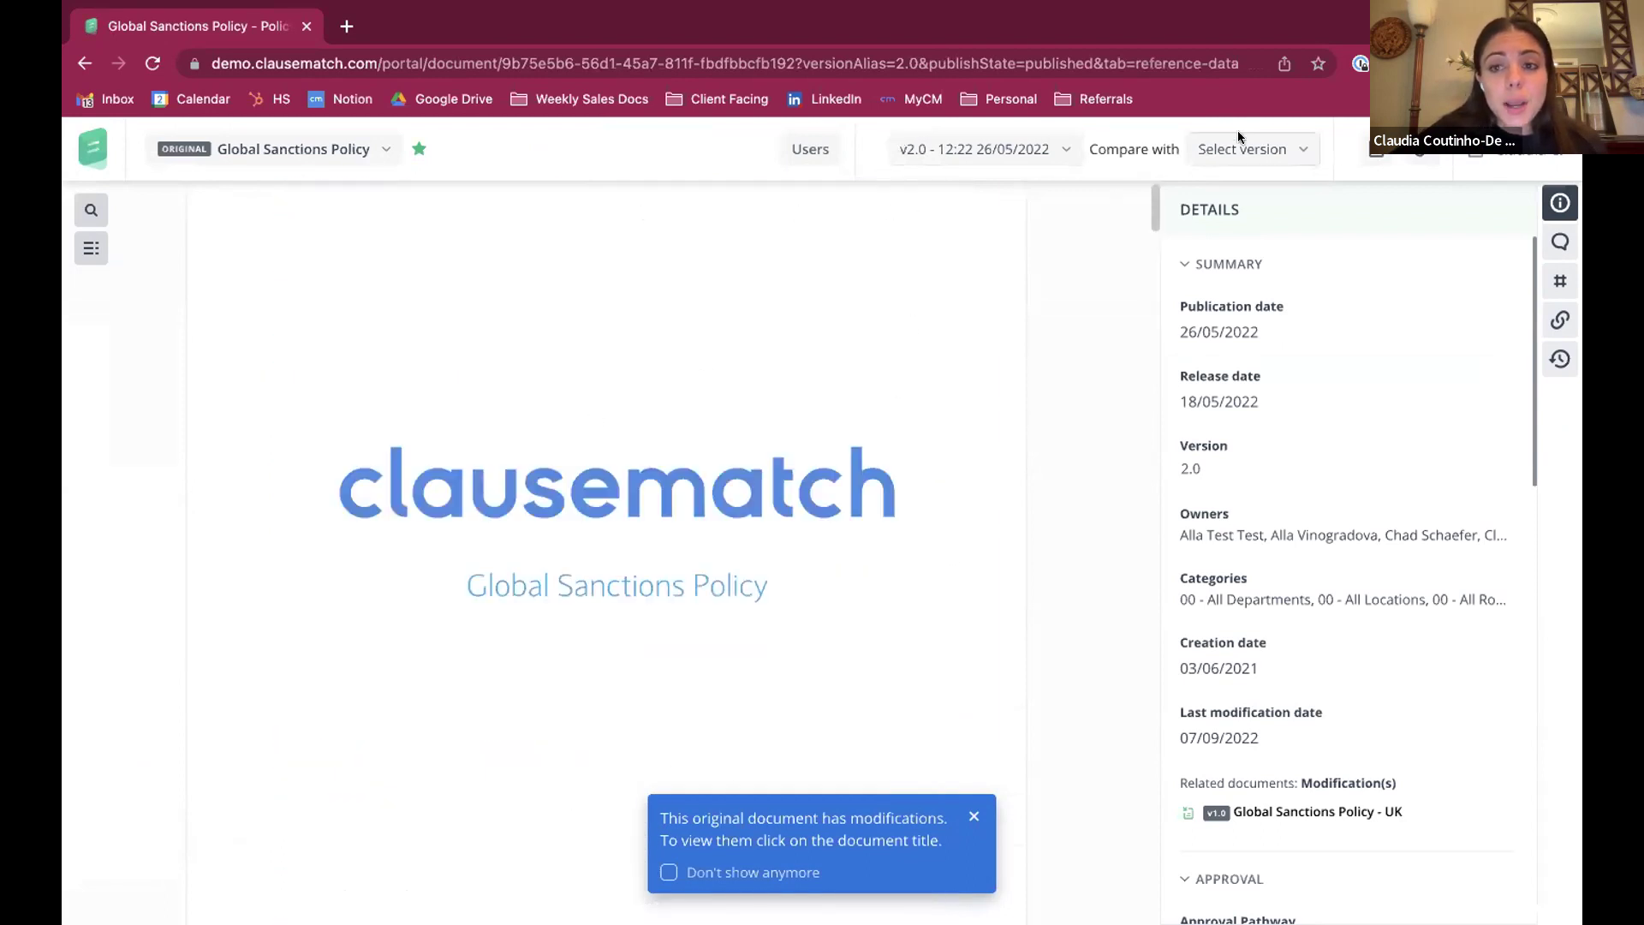
Step: Compare against v1.7 (16:16 08/04/2022) and step to tracked edit 4 of 6
click(1216, 149)
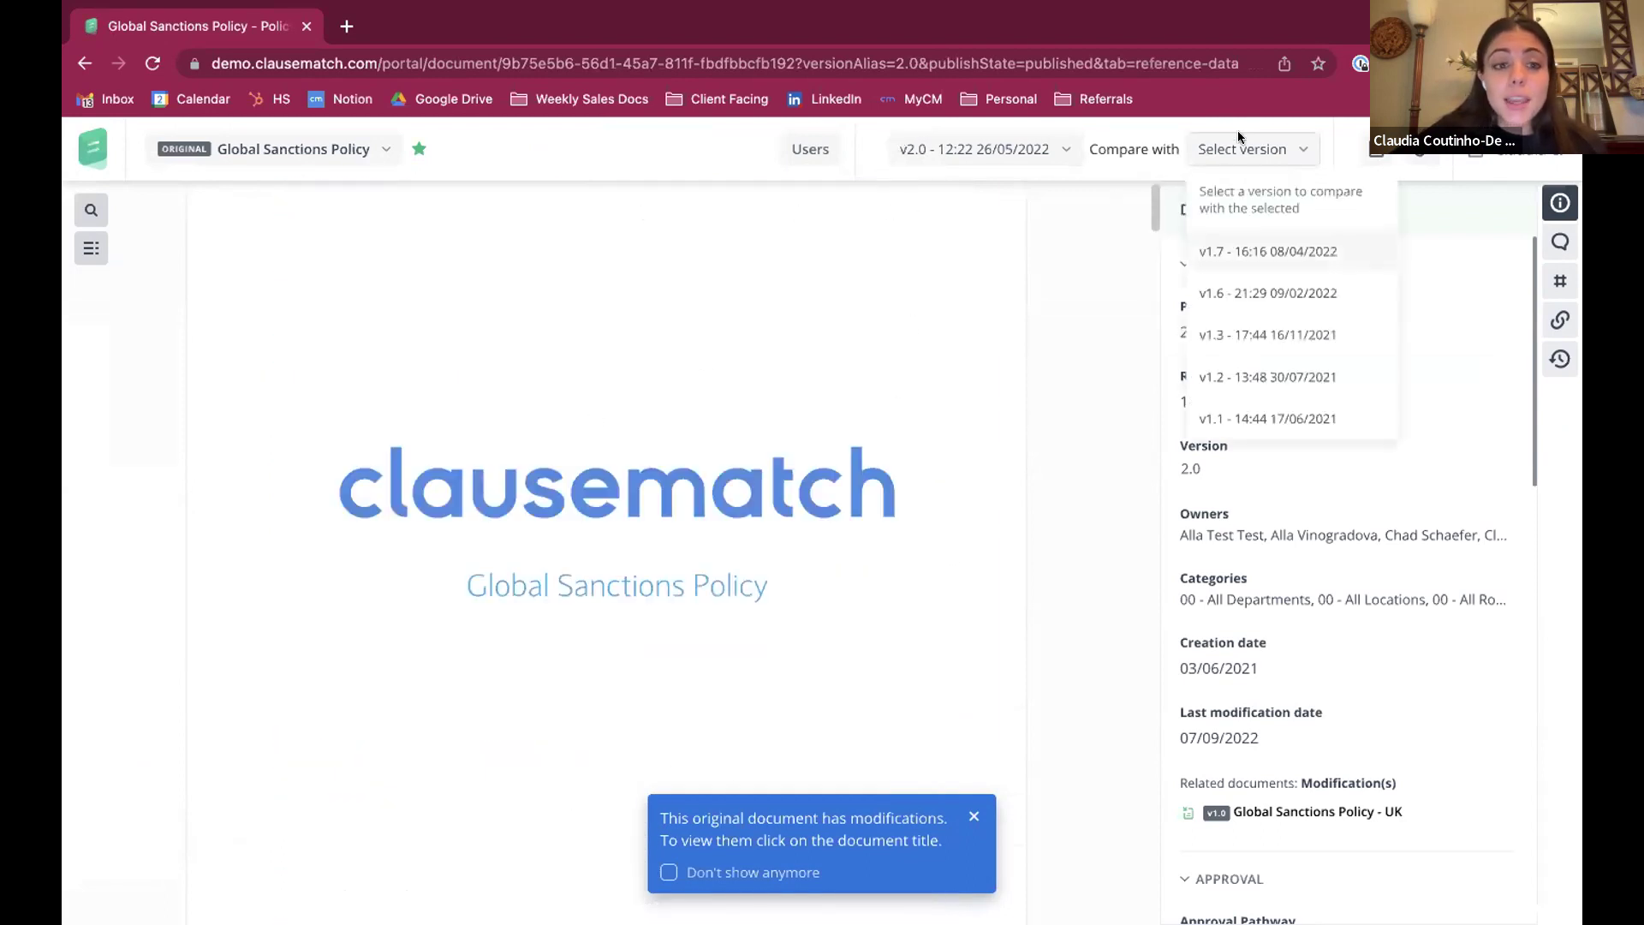
click(1239, 265)
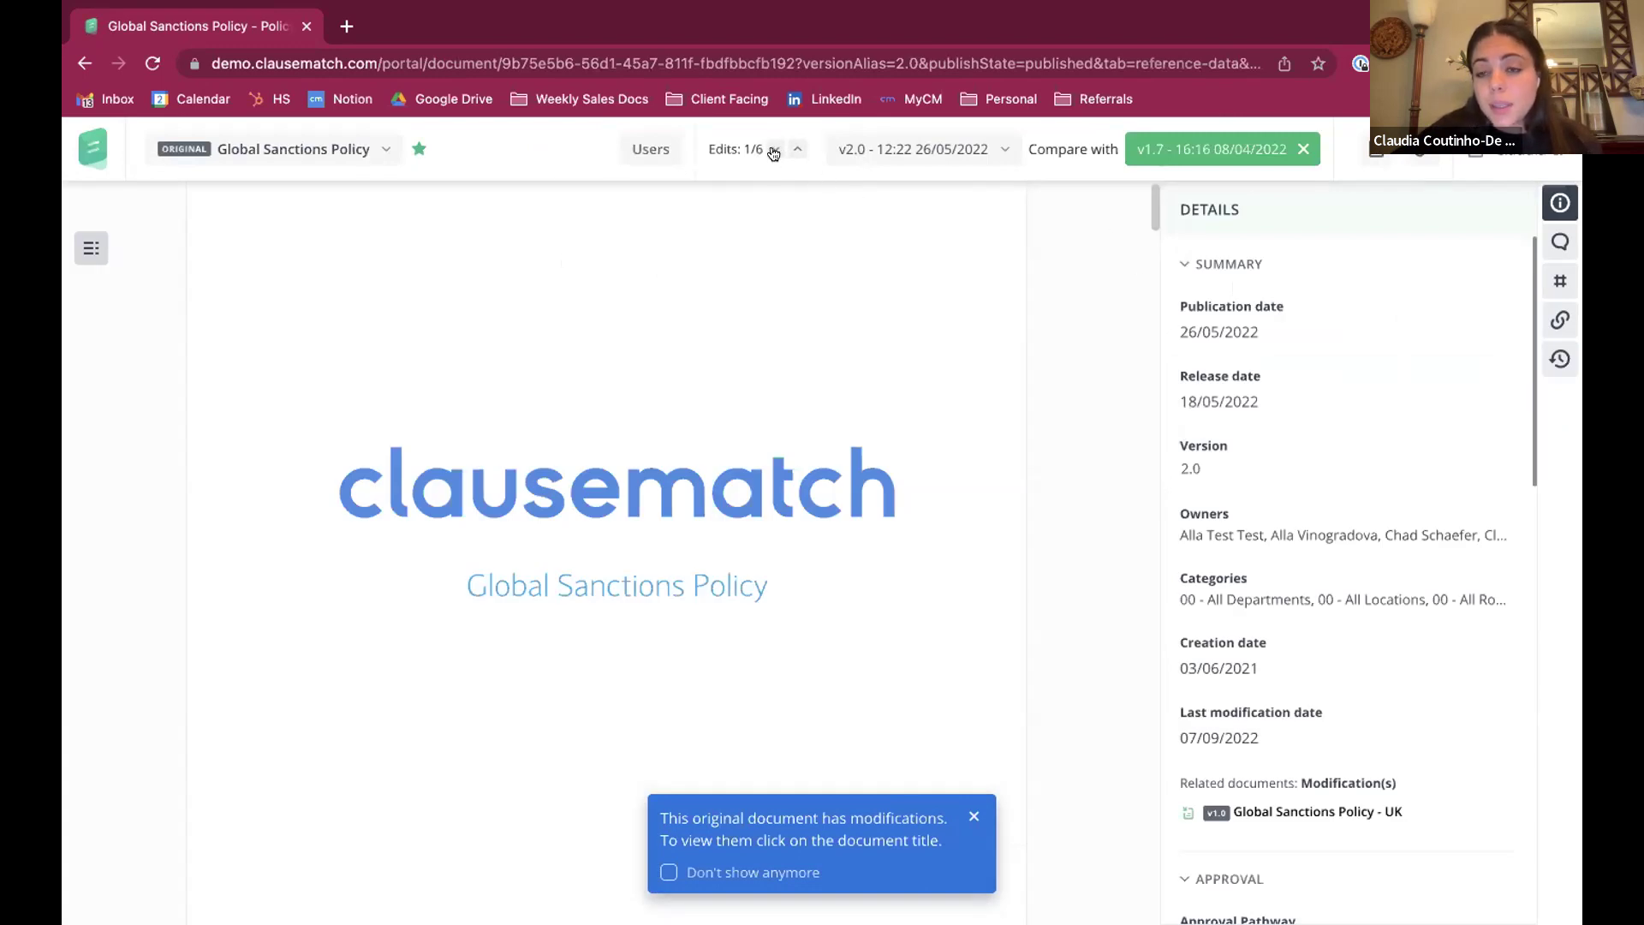
click(773, 151)
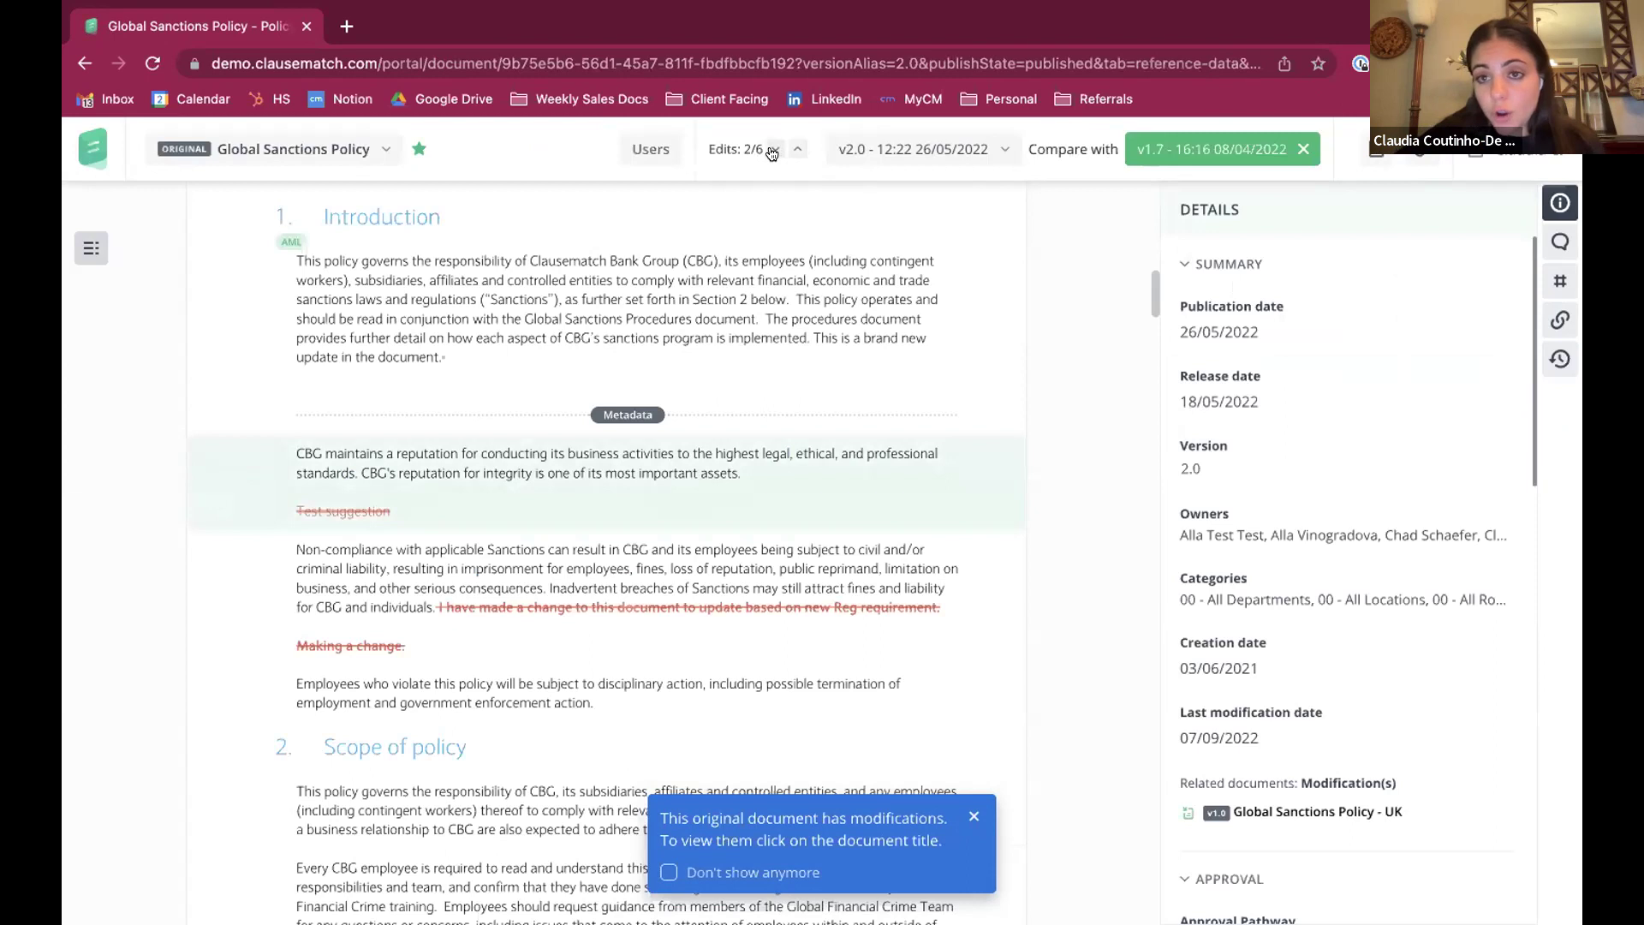
click(770, 152)
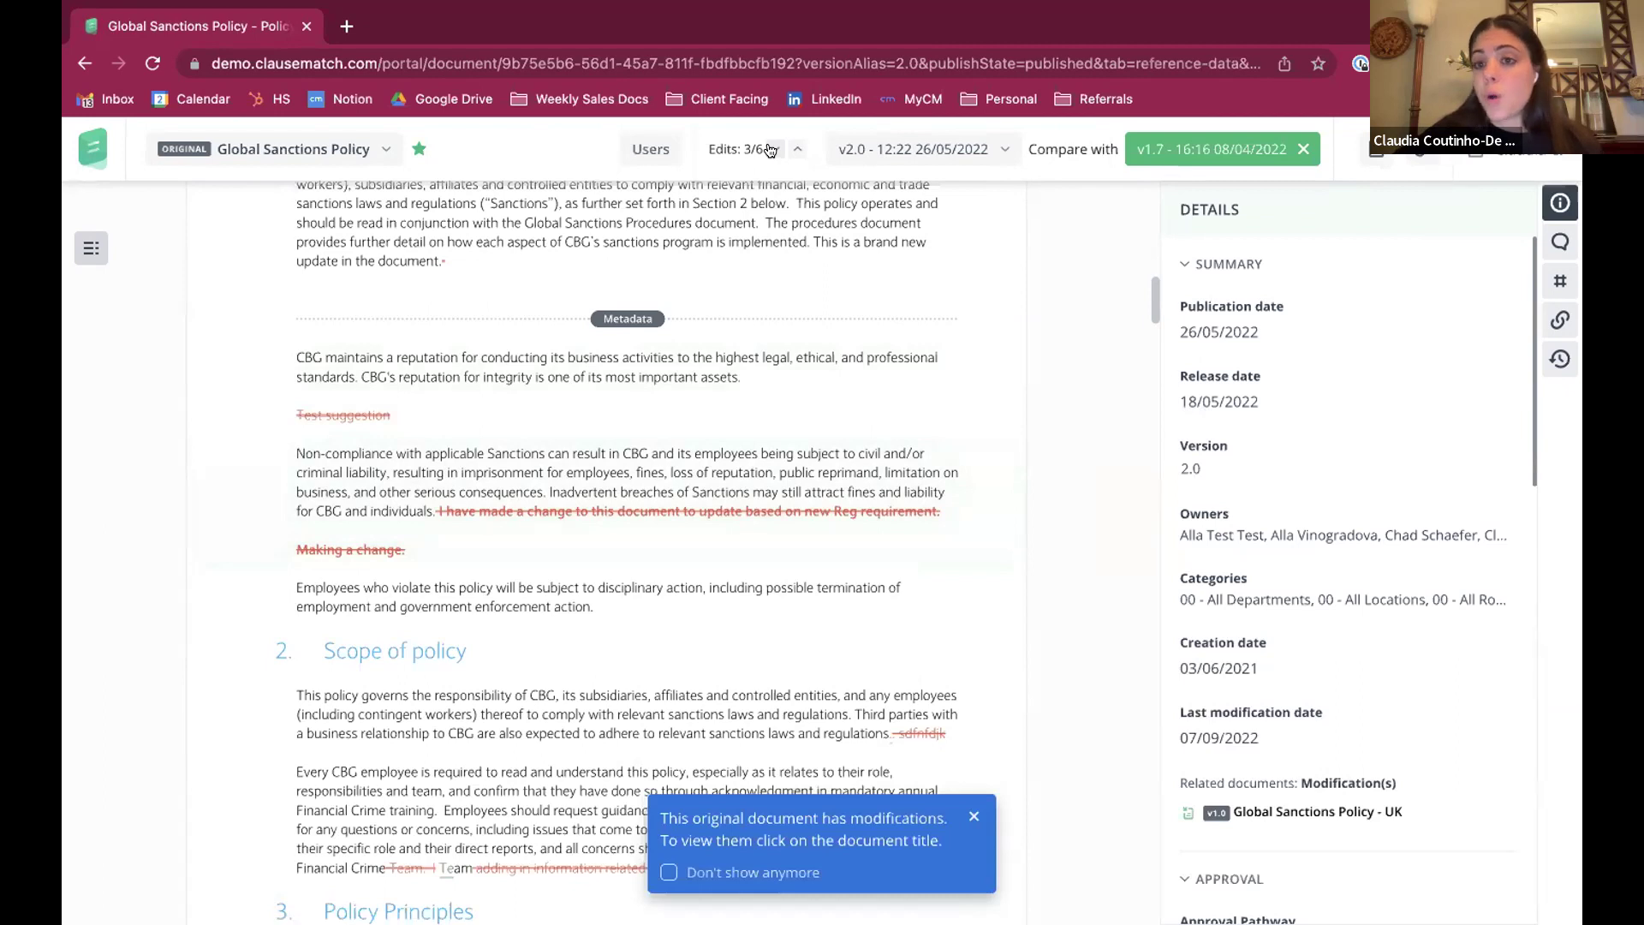
click(771, 152)
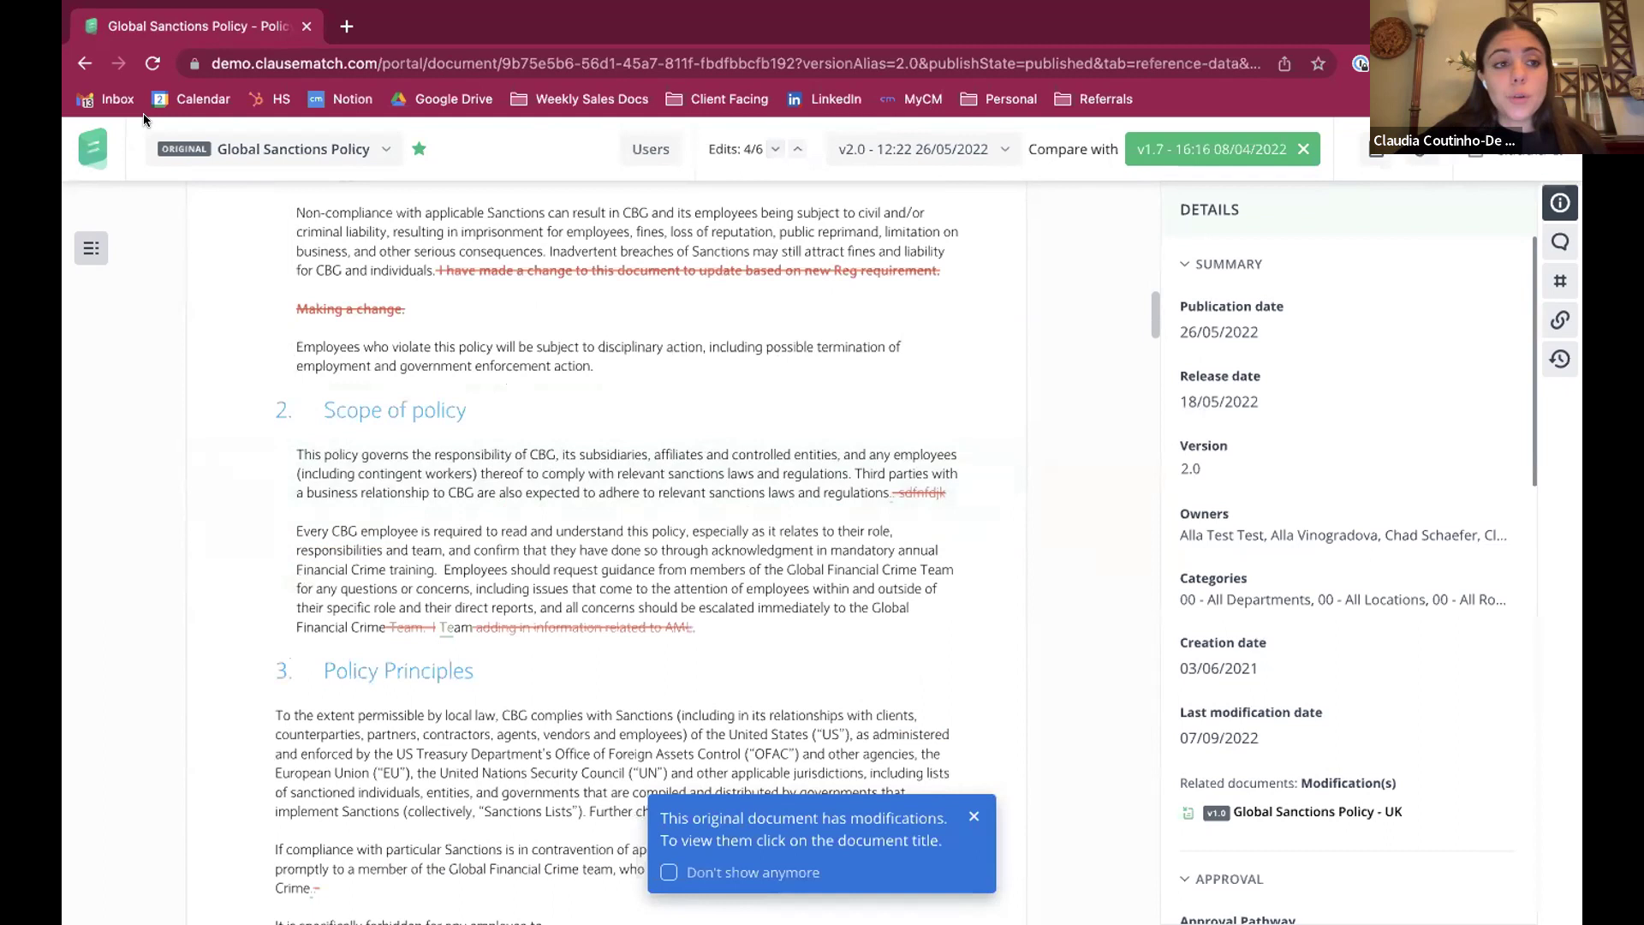
Step: Reopen the Global Sanctions Policy (Demo) document from the portal's document list
click(93, 148)
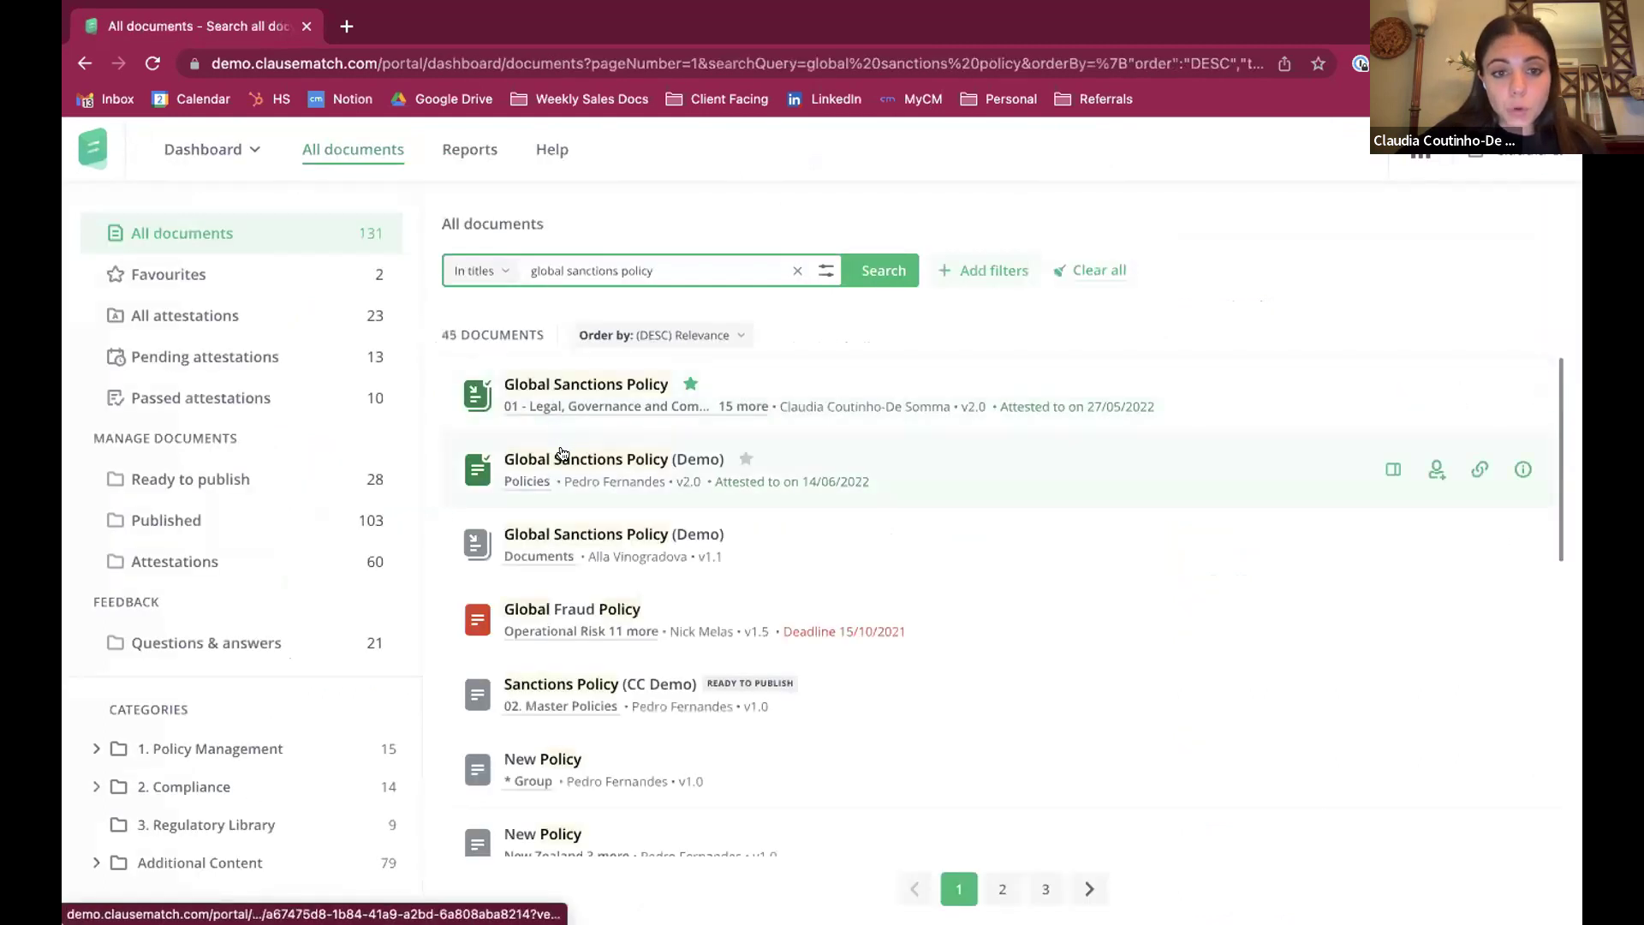
click(560, 456)
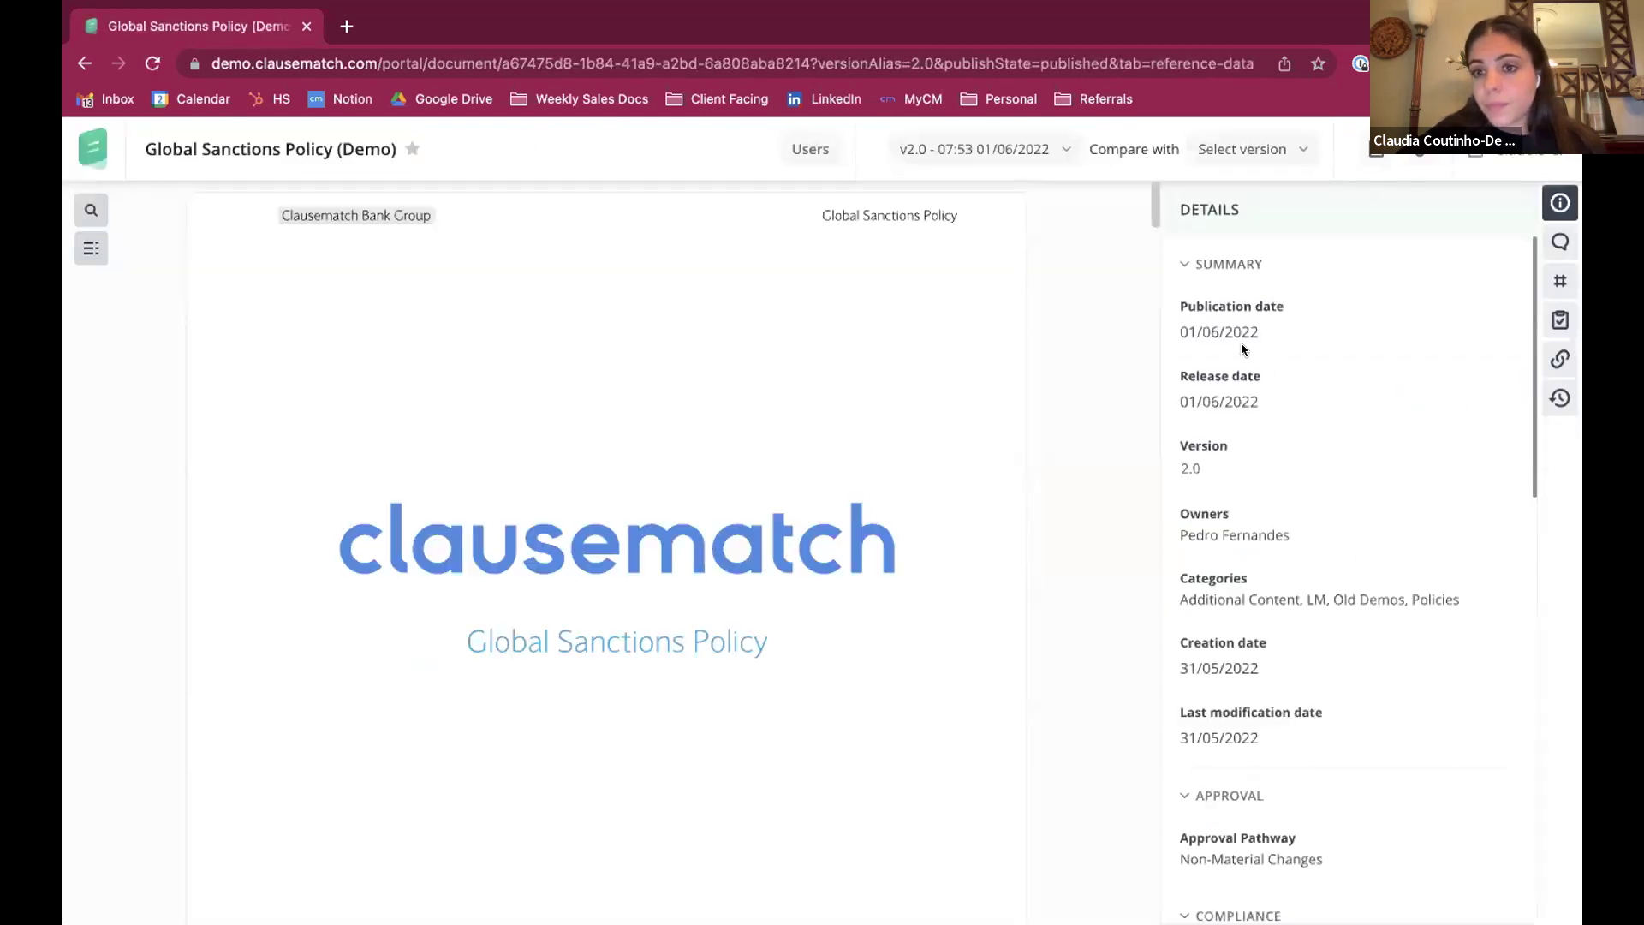
drag(1155, 210, 1119, 147)
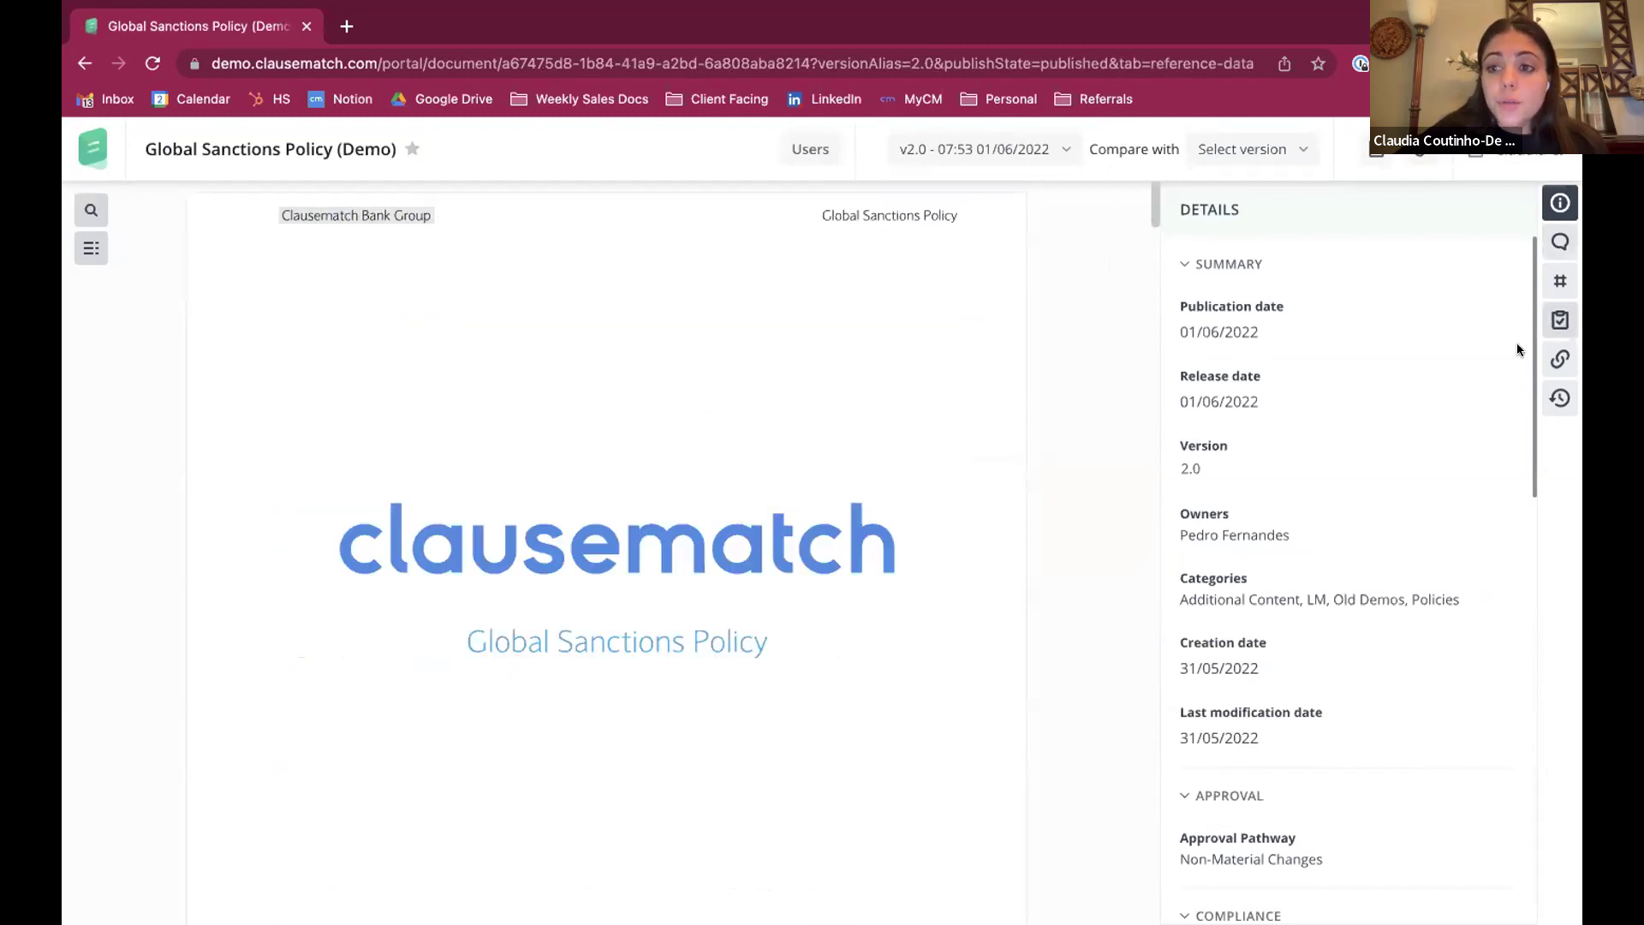
Step: Create the 'Global Sanctions Policy Attestation' due 30/09/2022 with one user added as attester
click(1559, 321)
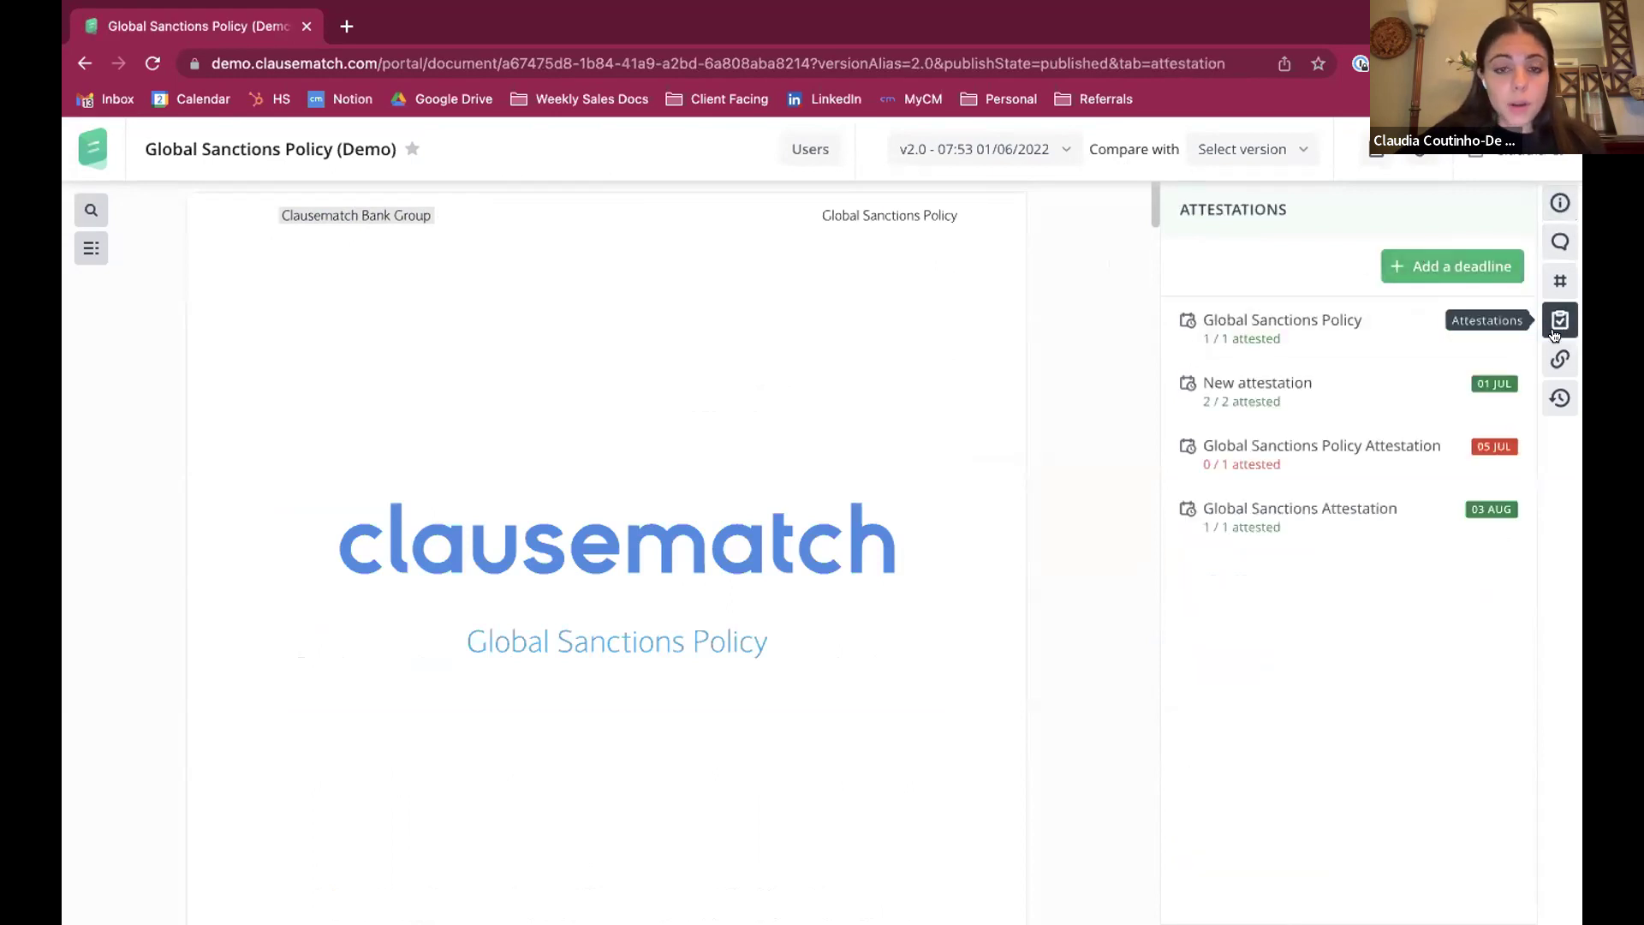
click(1415, 269)
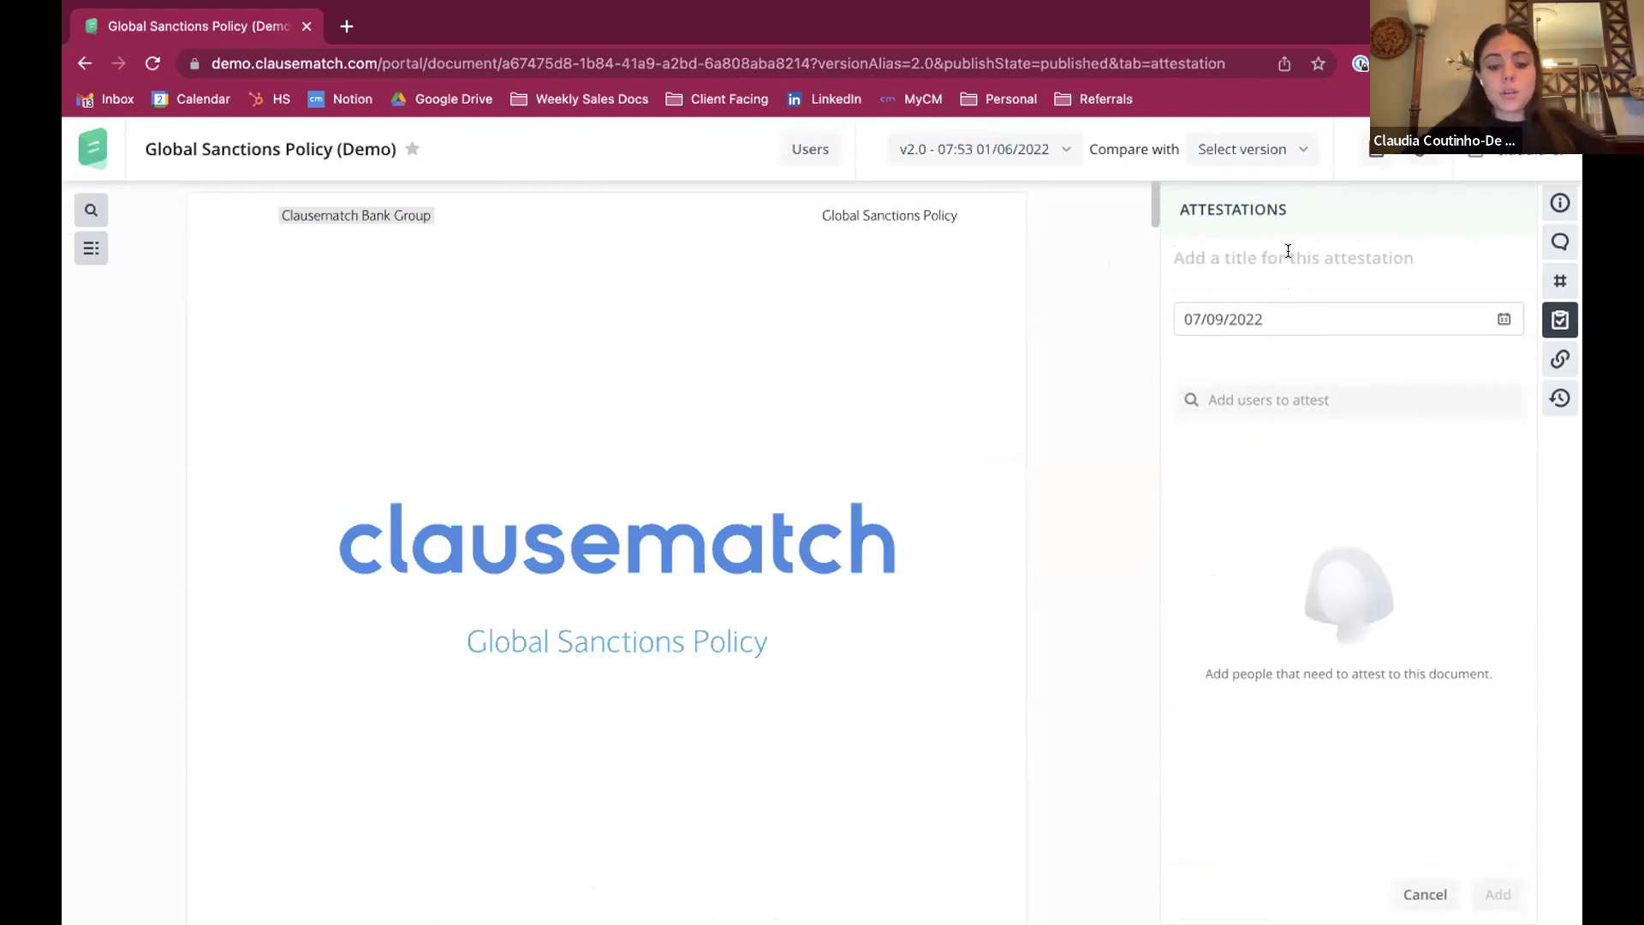
text(Global Sanctions )
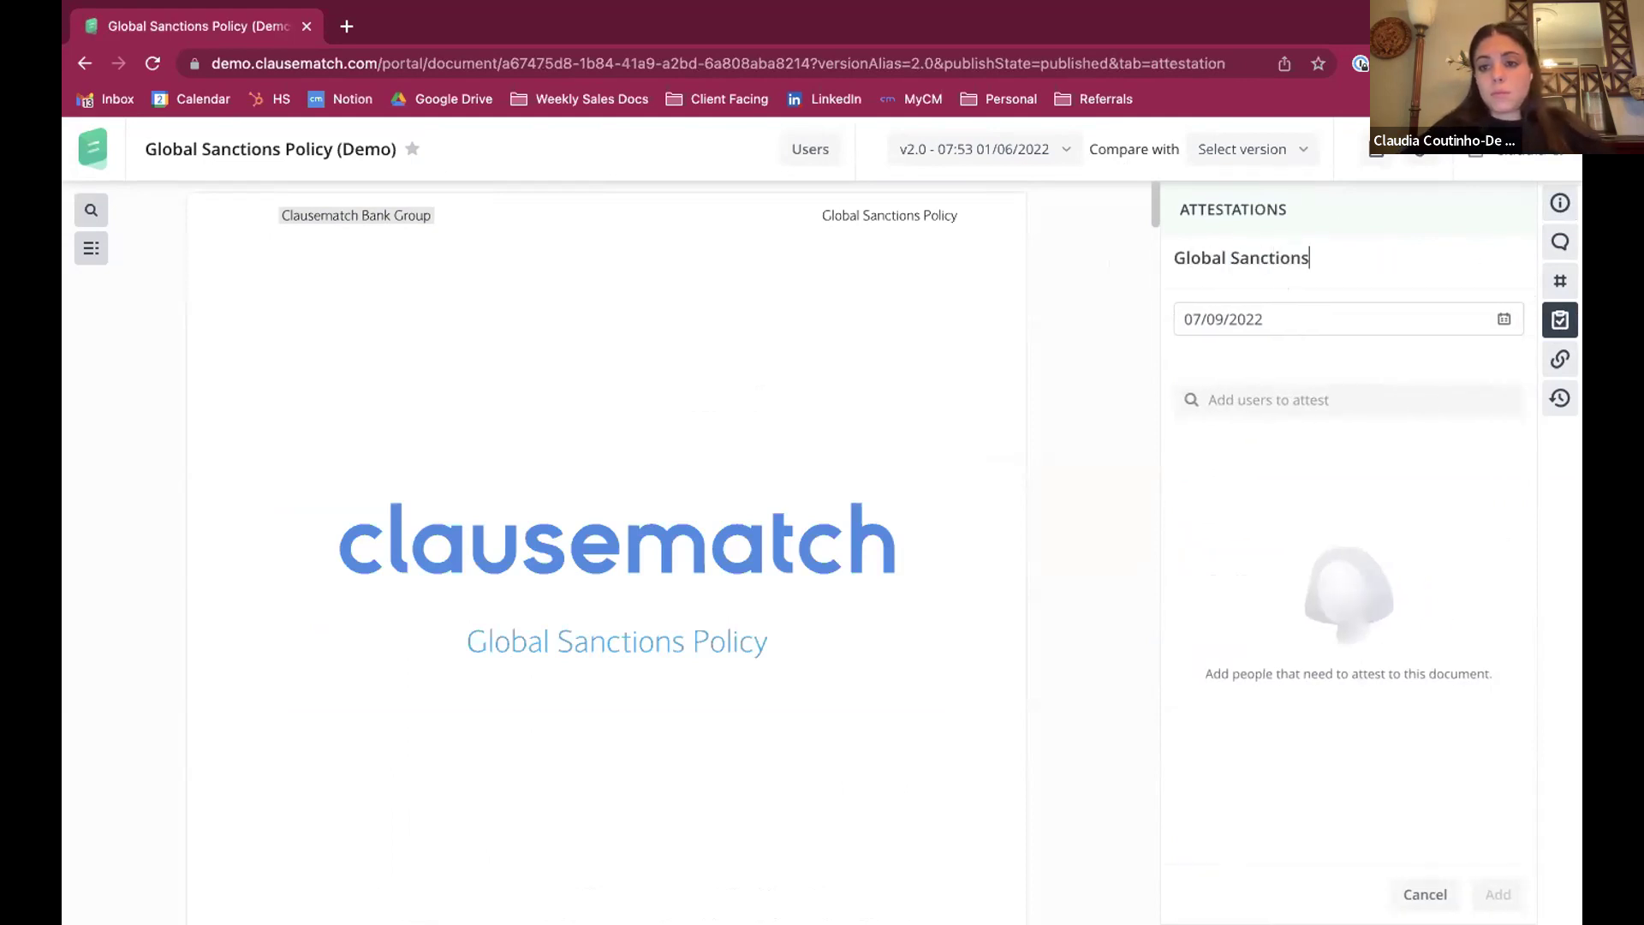
text(Policy Attestation)
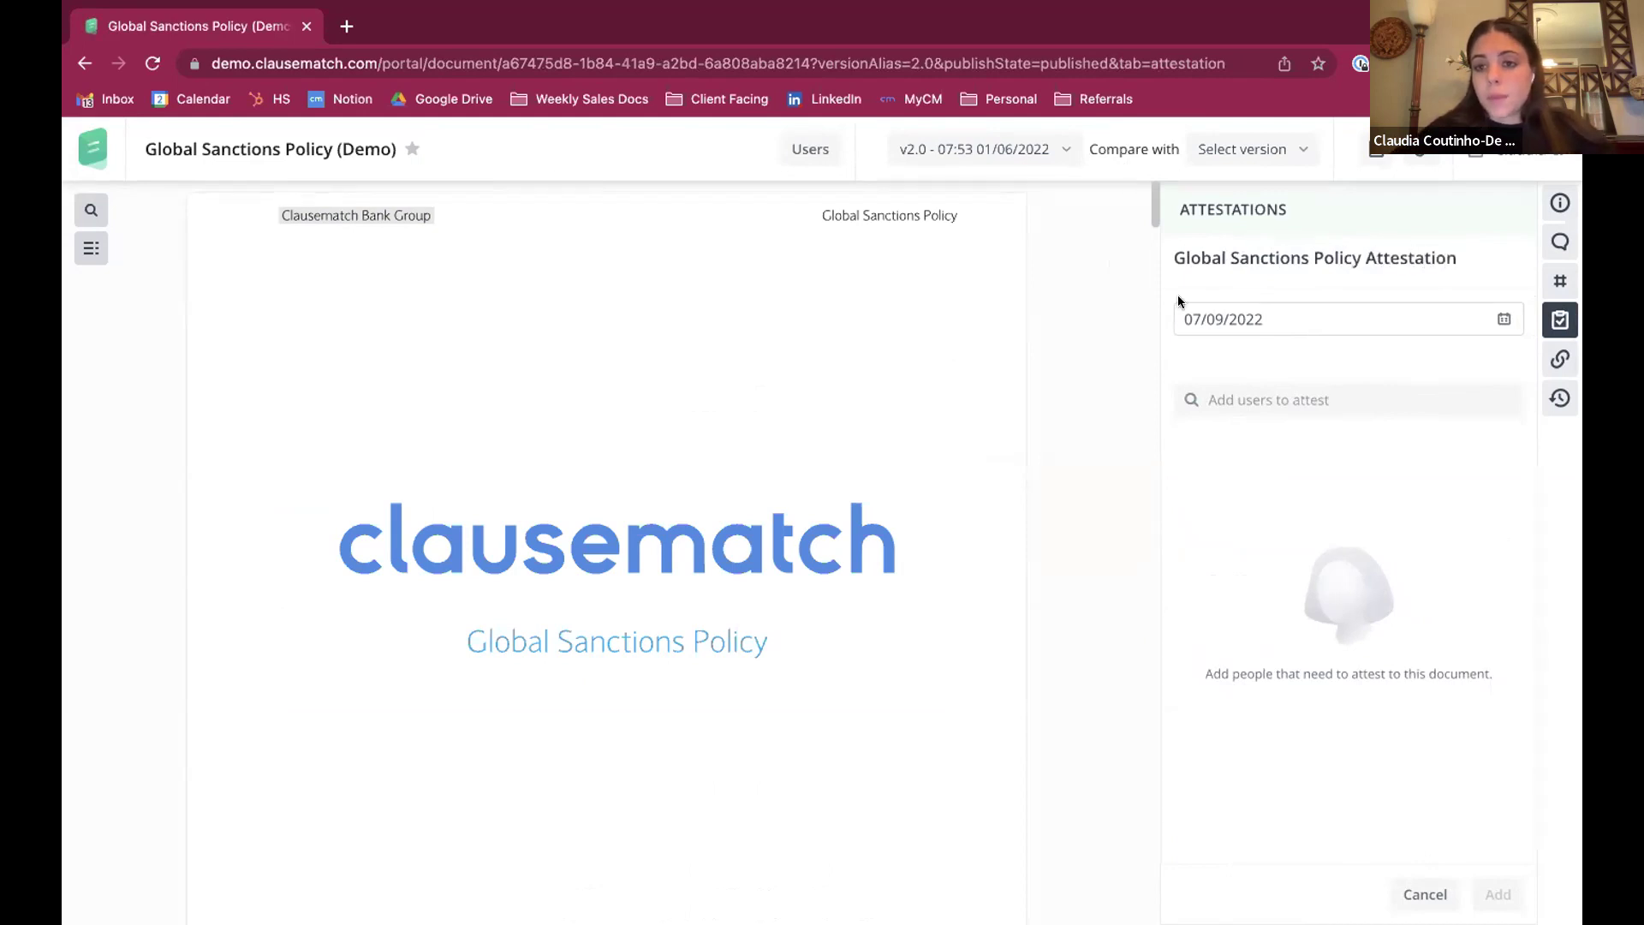
click(1184, 313)
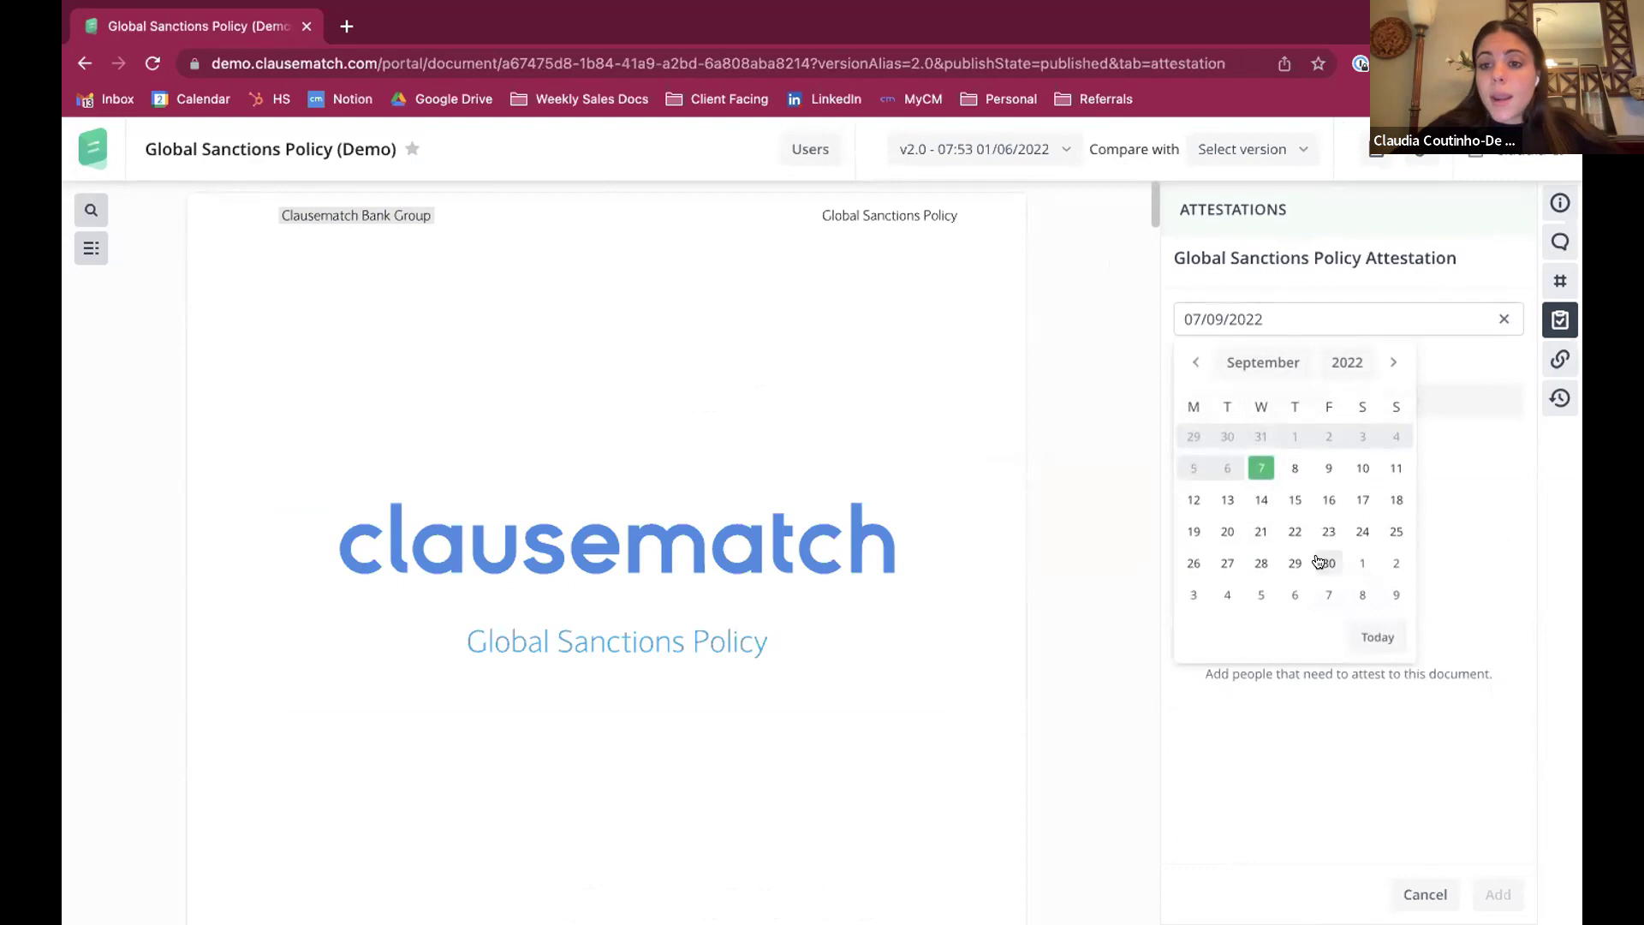
click(1318, 562)
click(1315, 401)
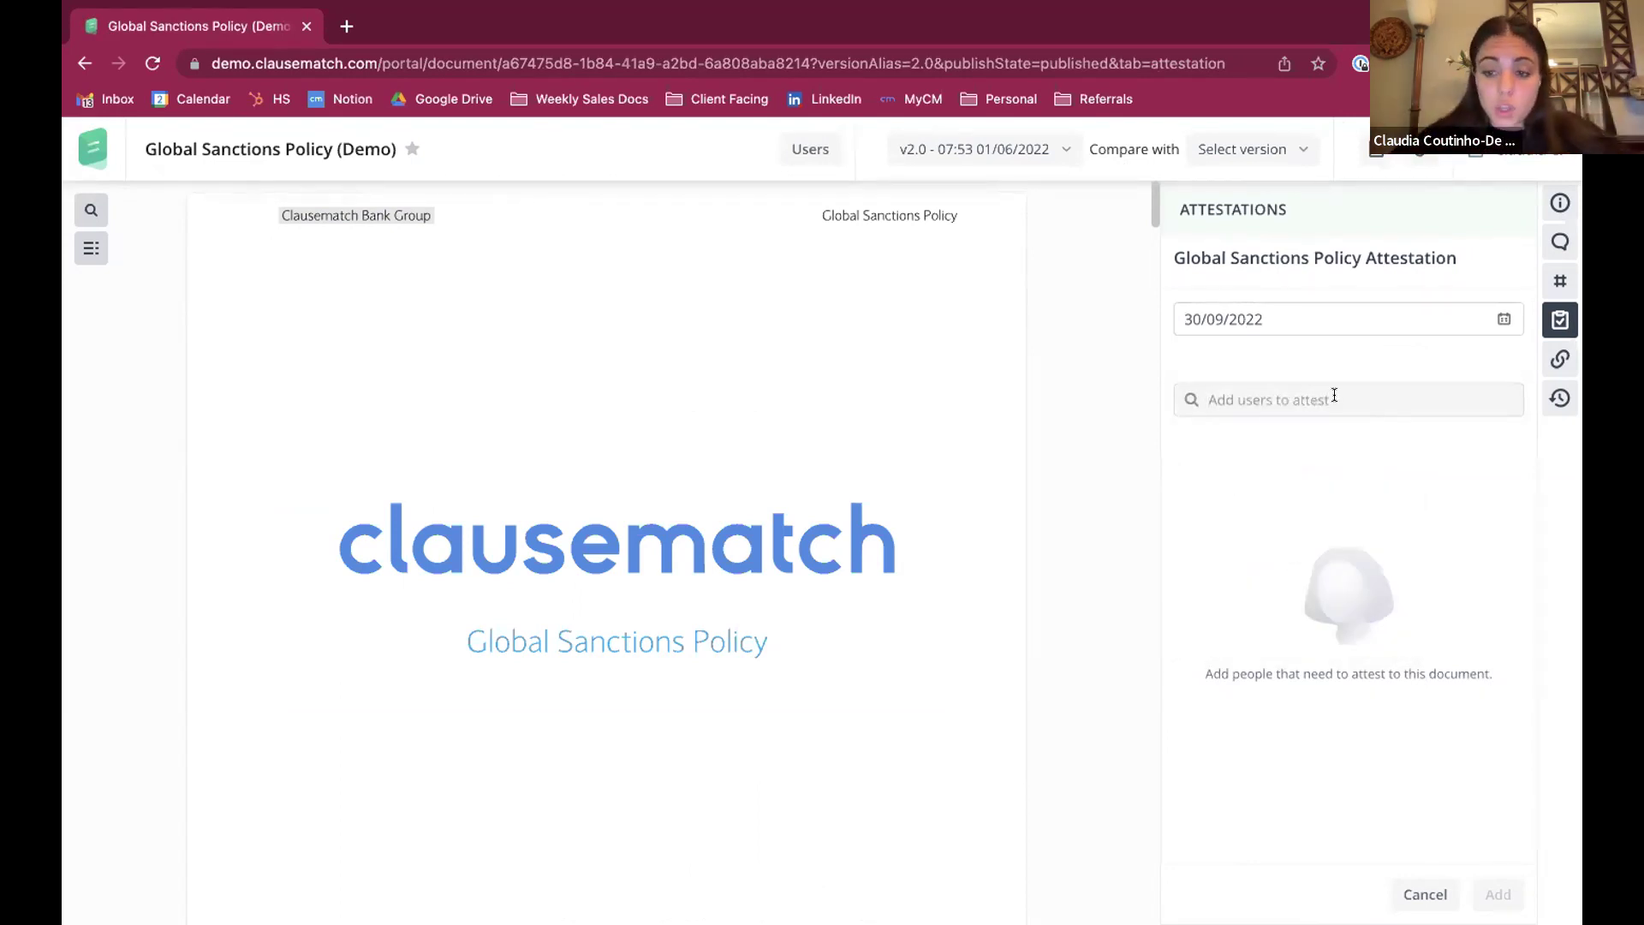
text(claudia)
click(1256, 489)
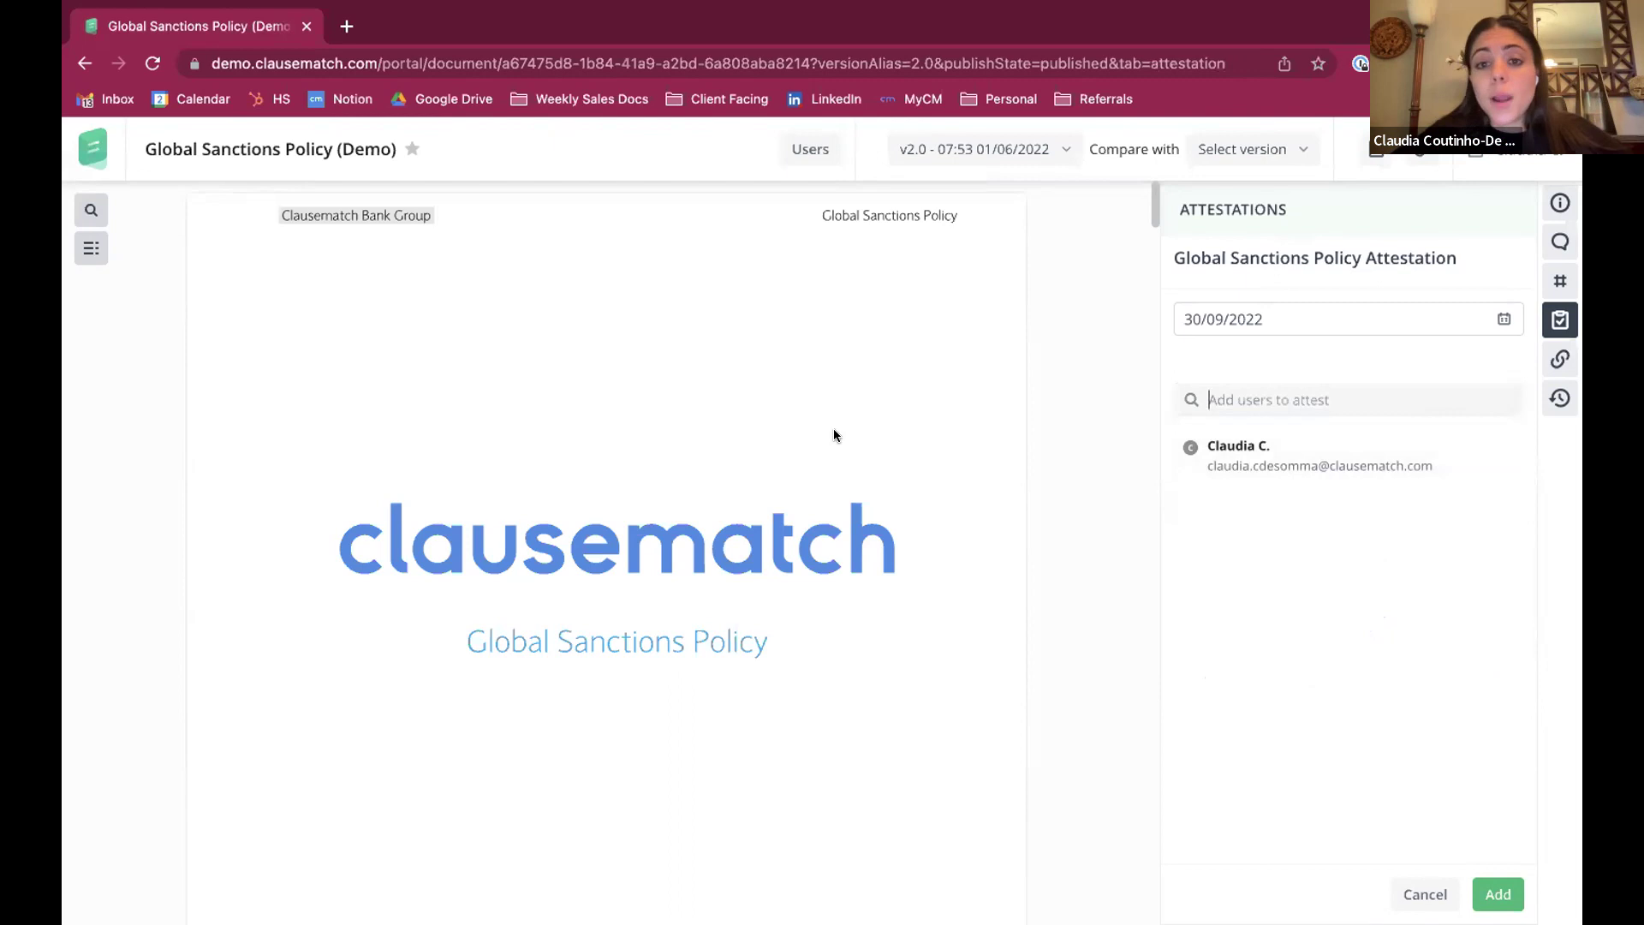
Step: Tick the confirmation that the document has been read and understood
scroll(1045, 493, down, 10)
drag(1153, 266, 1156, 916)
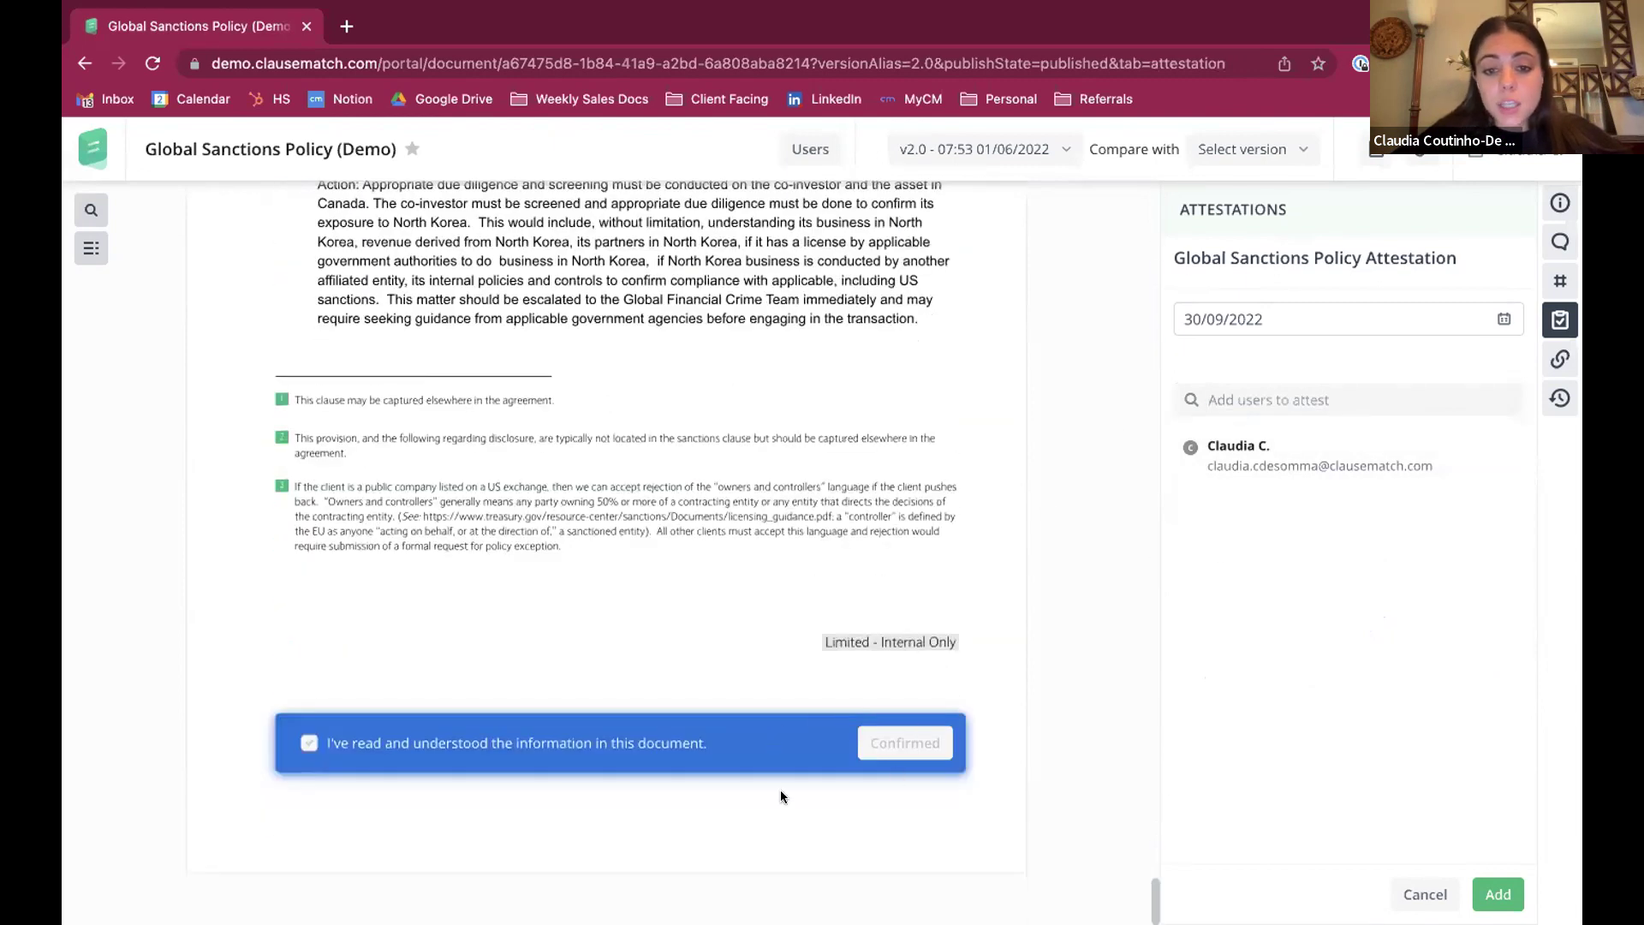
click(310, 743)
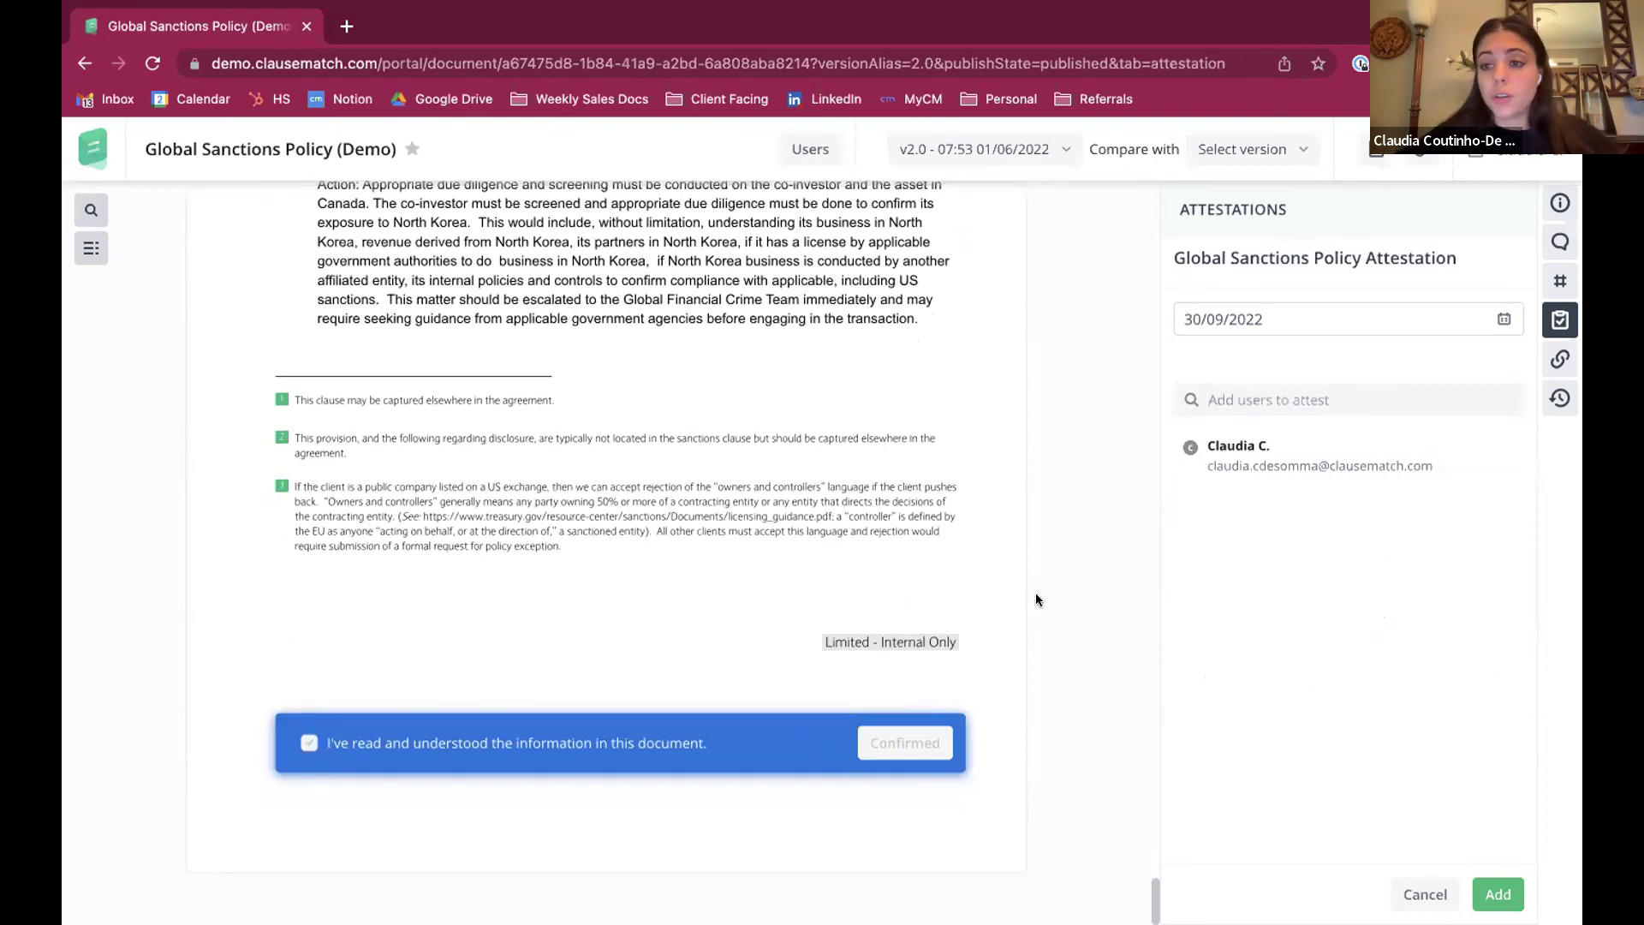
Step: Show Reports by Policies for Financial Crime Risk under 1. Policy Management > Risk Taxonomy
click(92, 151)
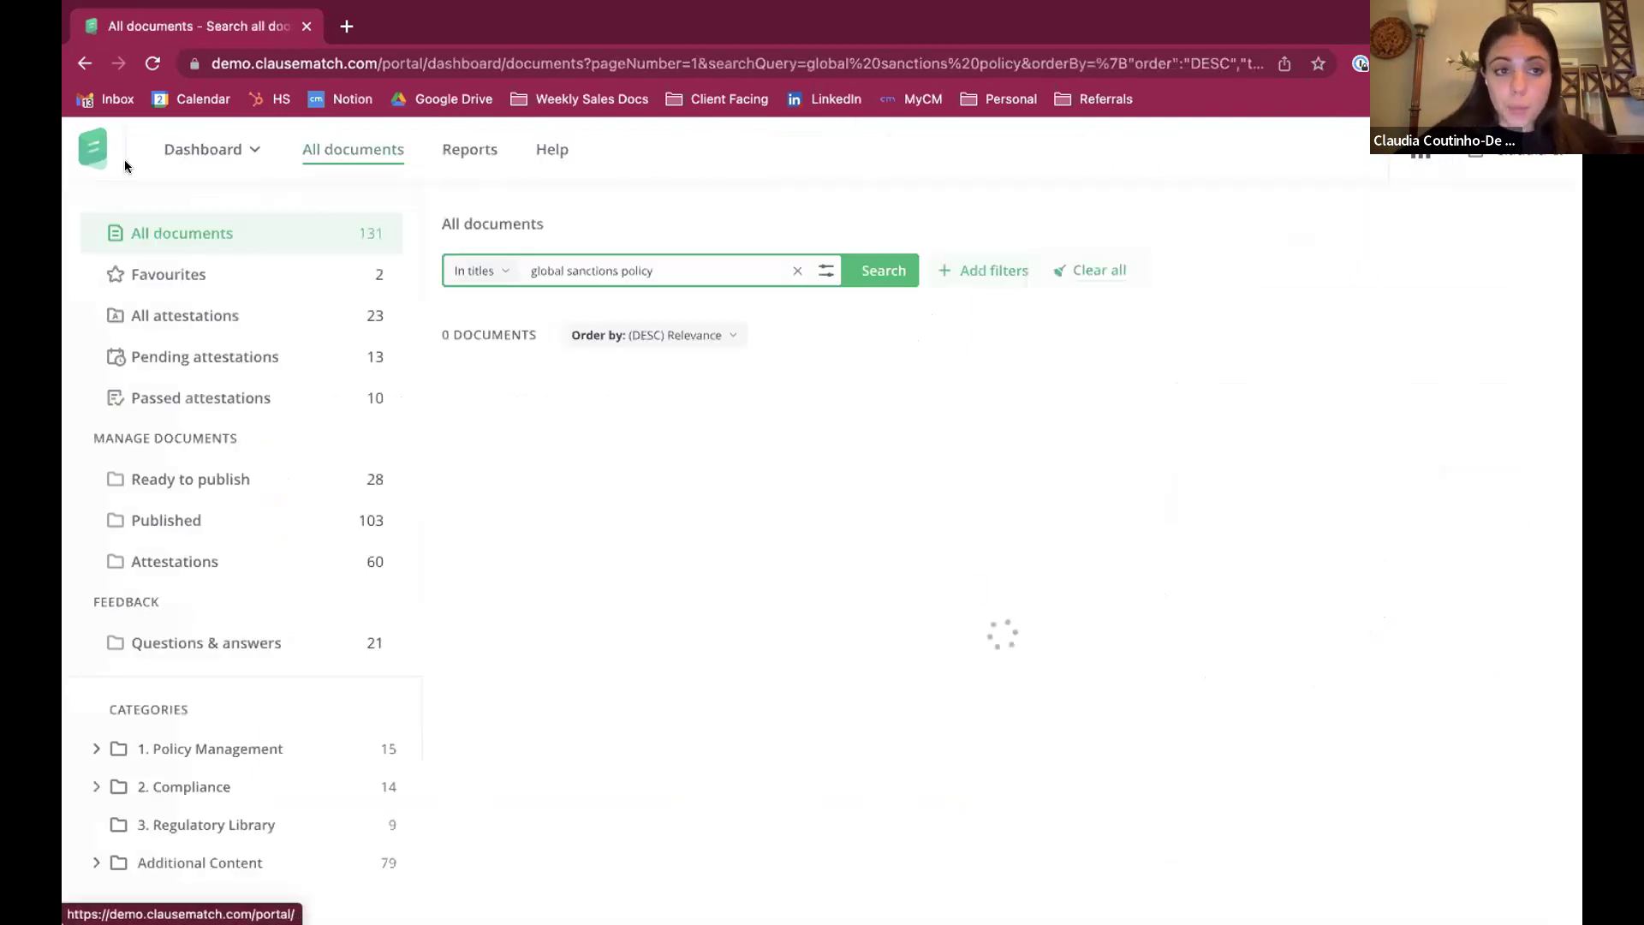
click(464, 148)
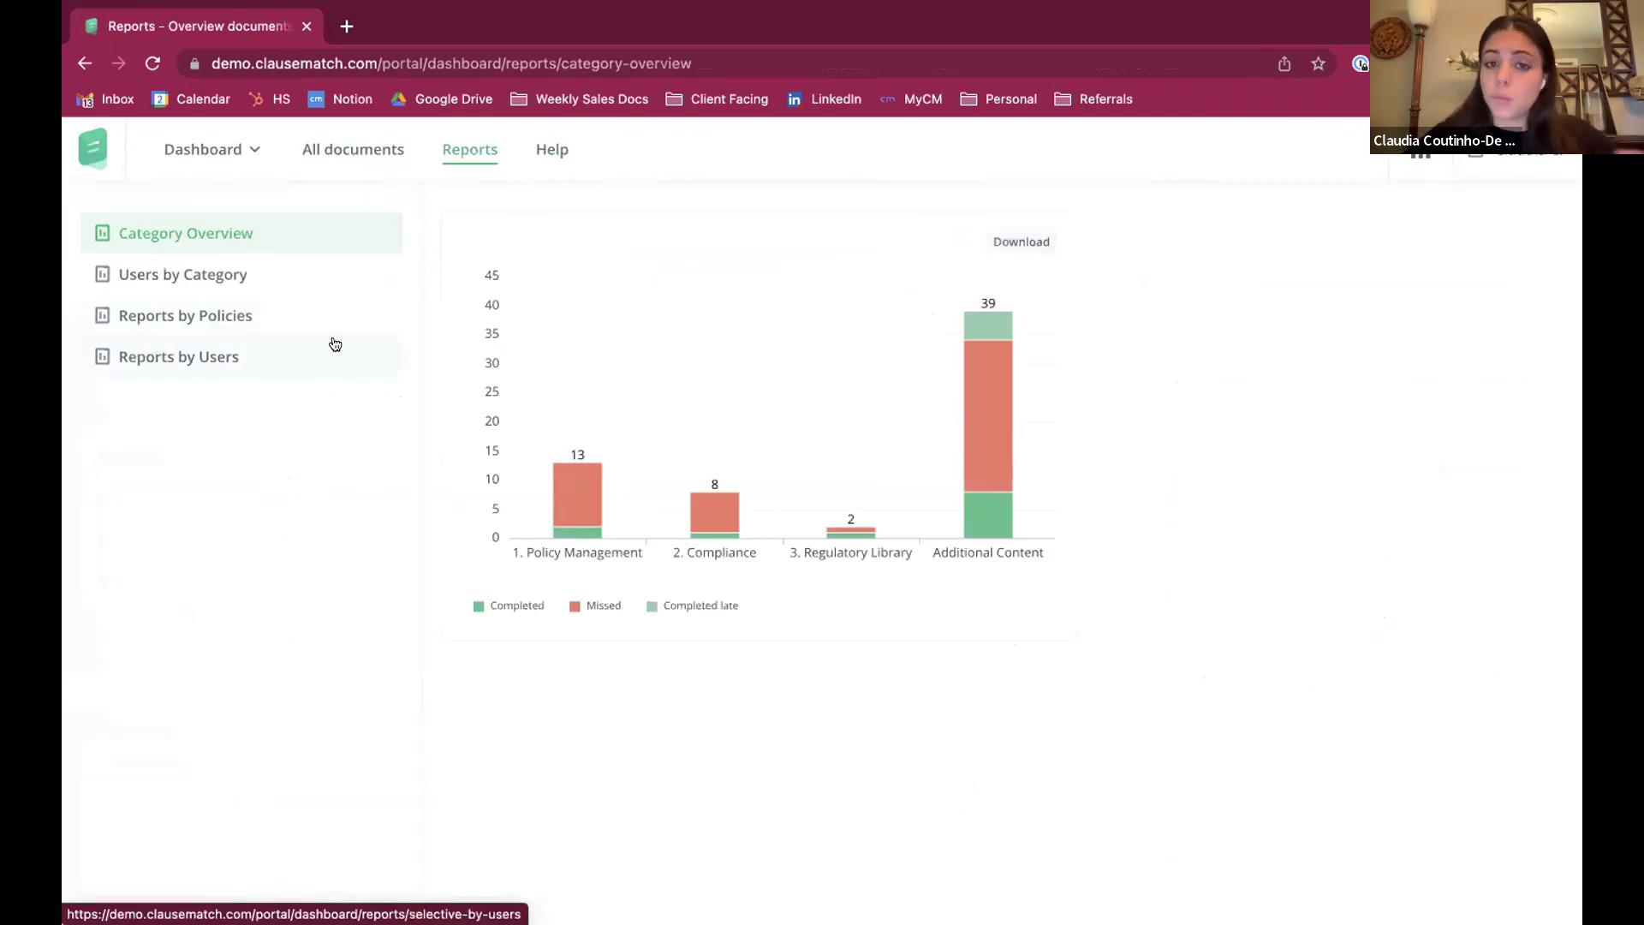
click(202, 314)
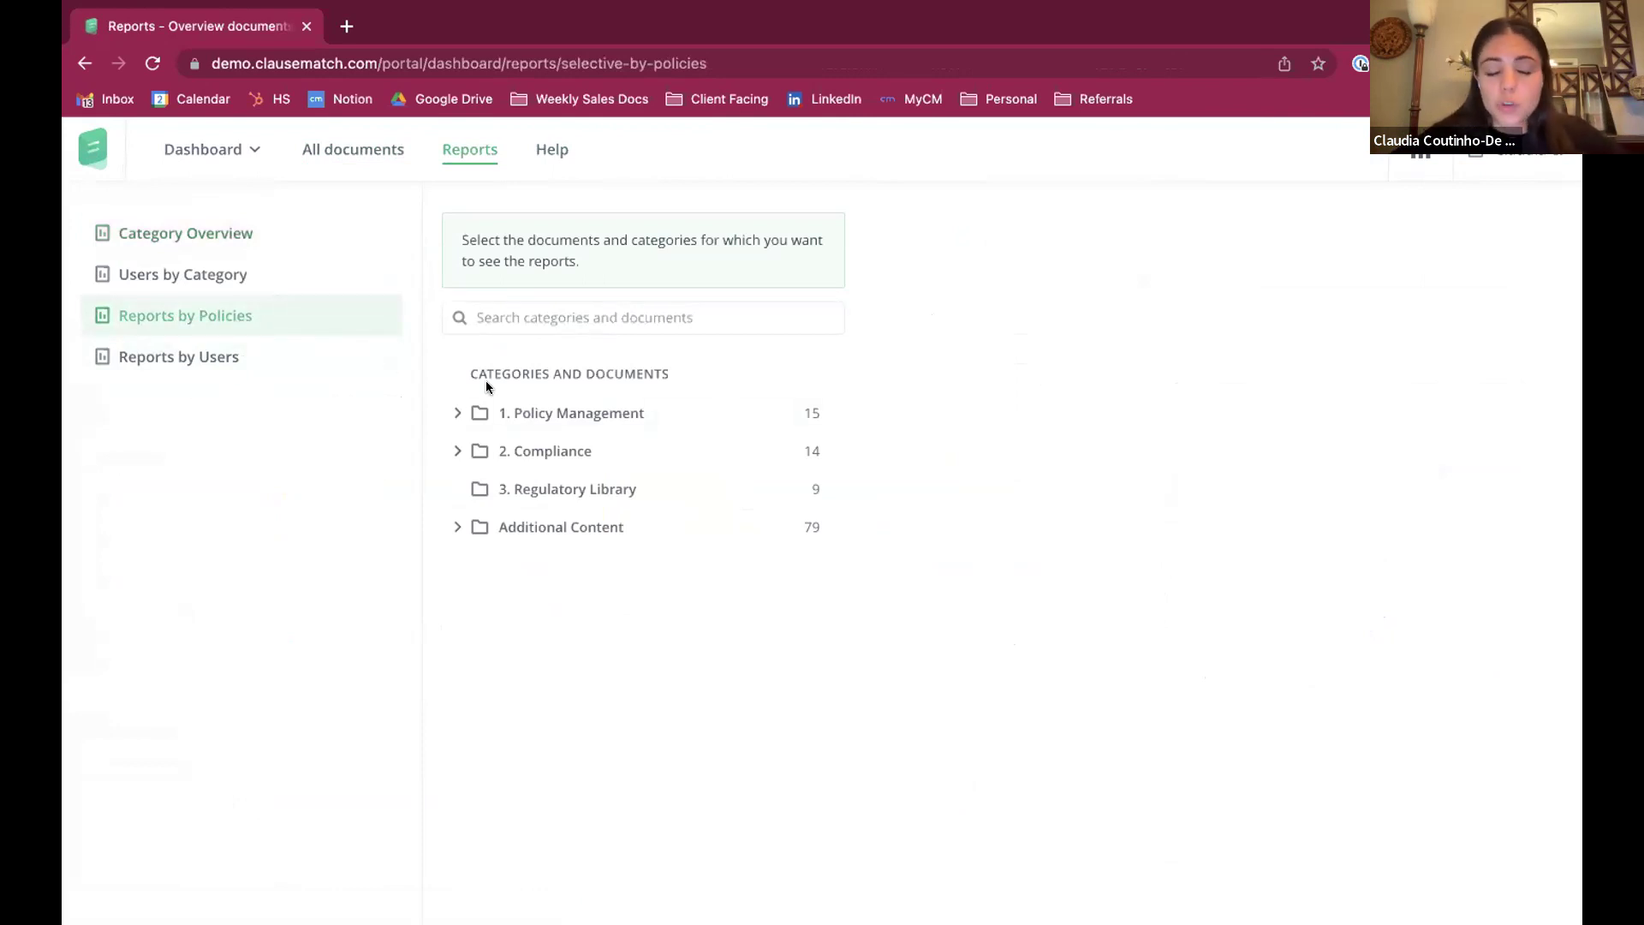
click(456, 413)
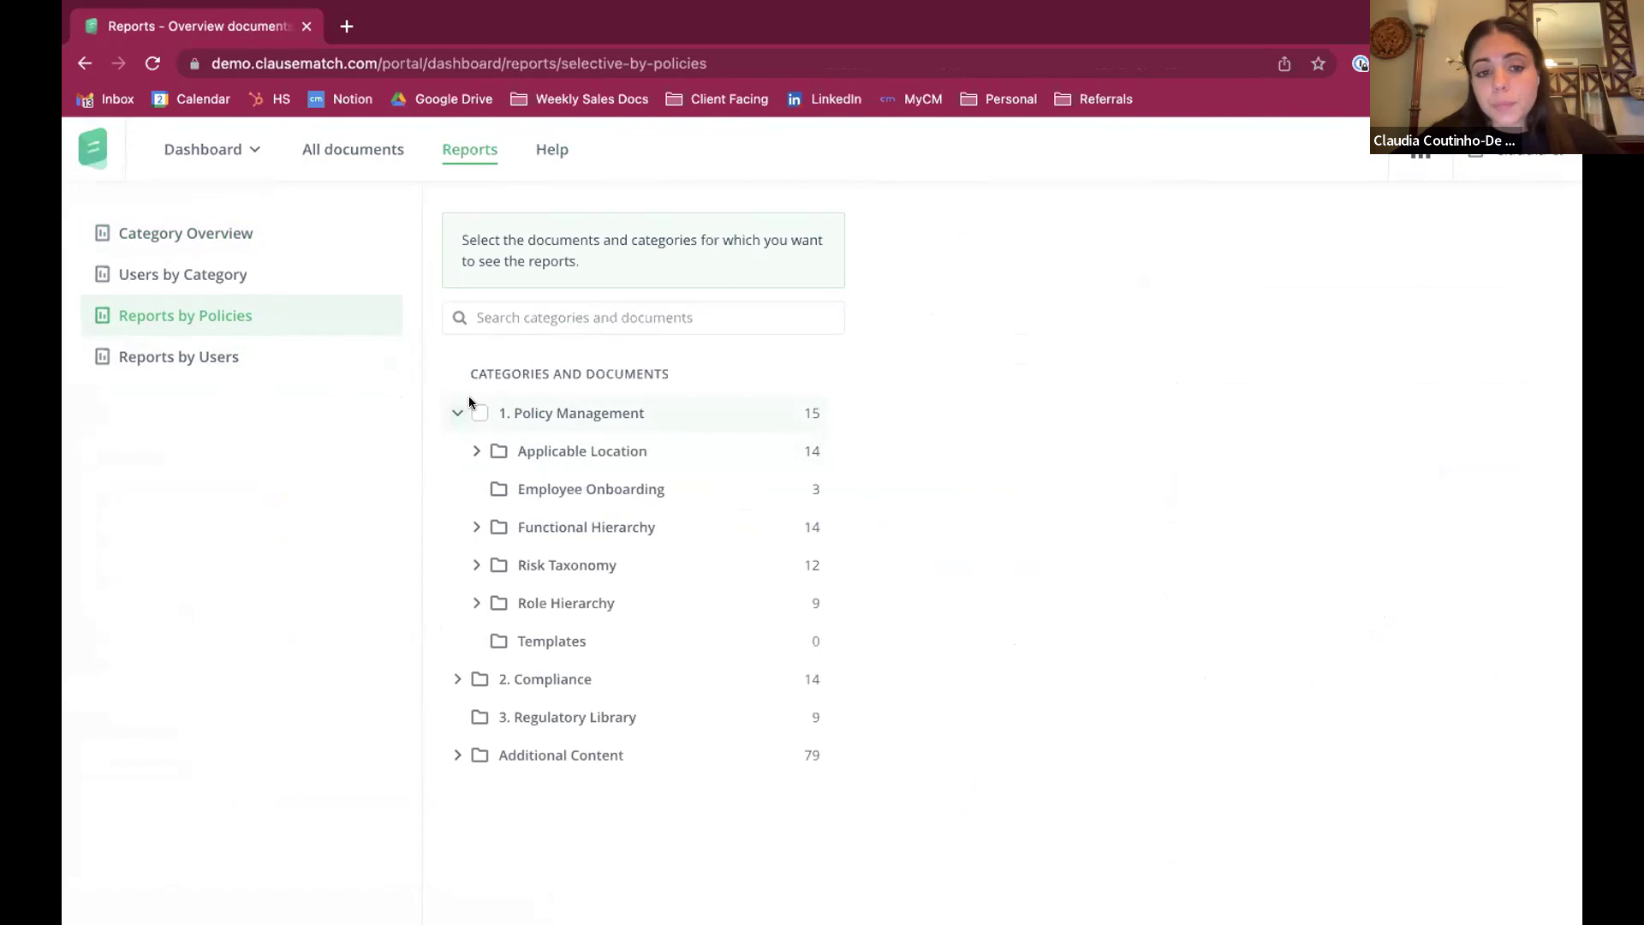
click(474, 565)
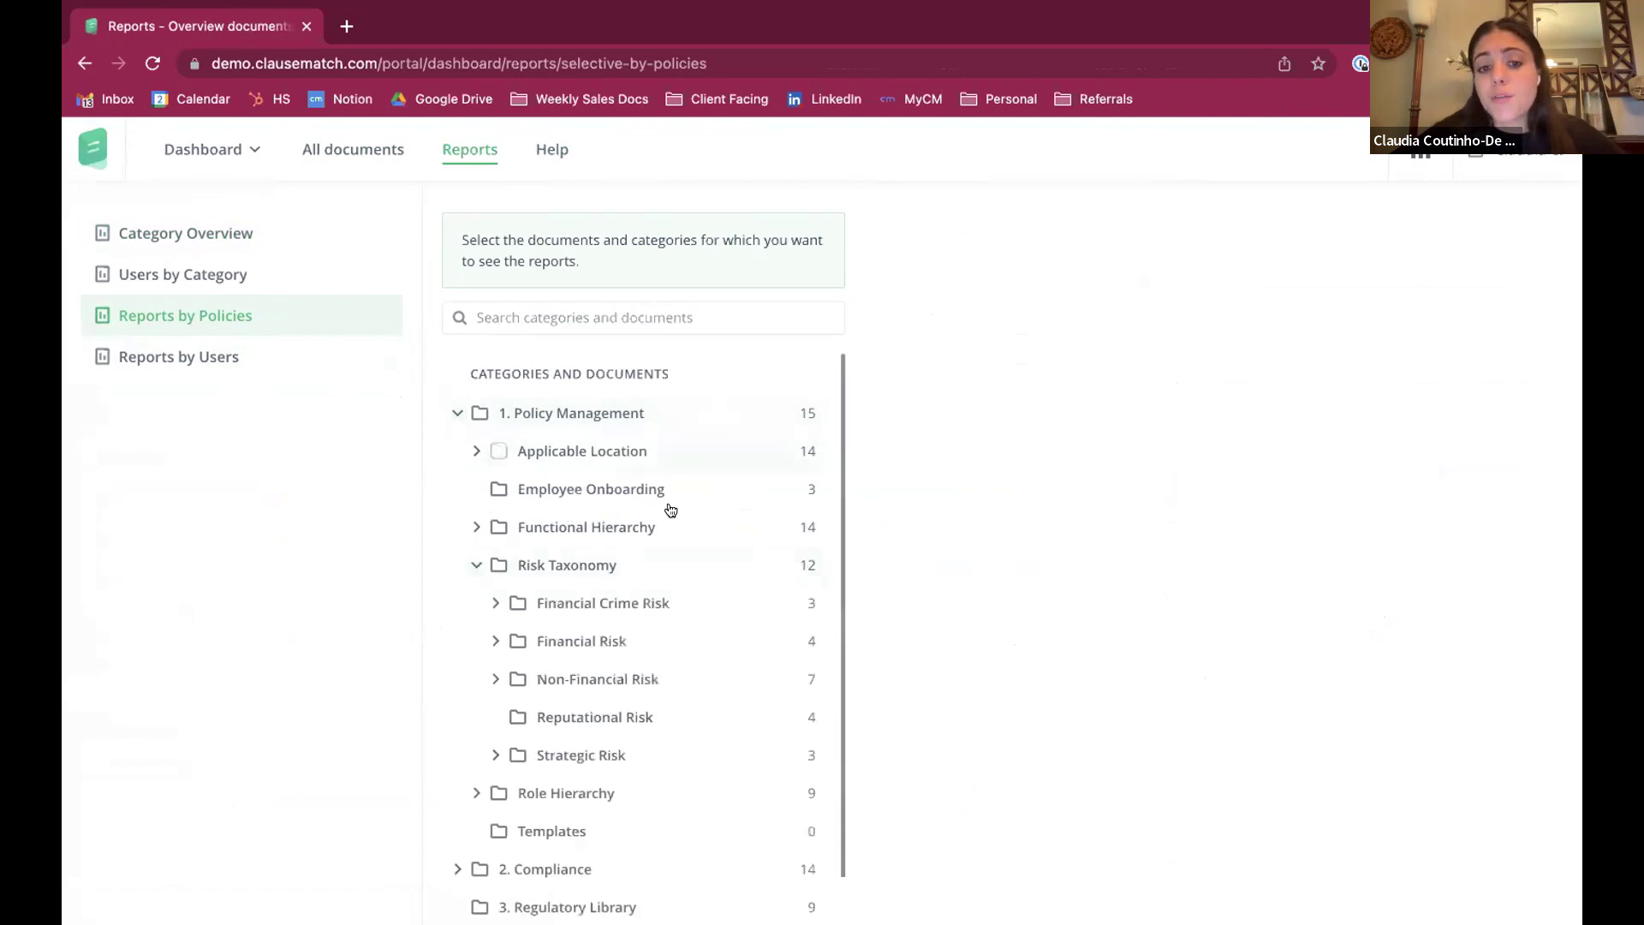
click(518, 602)
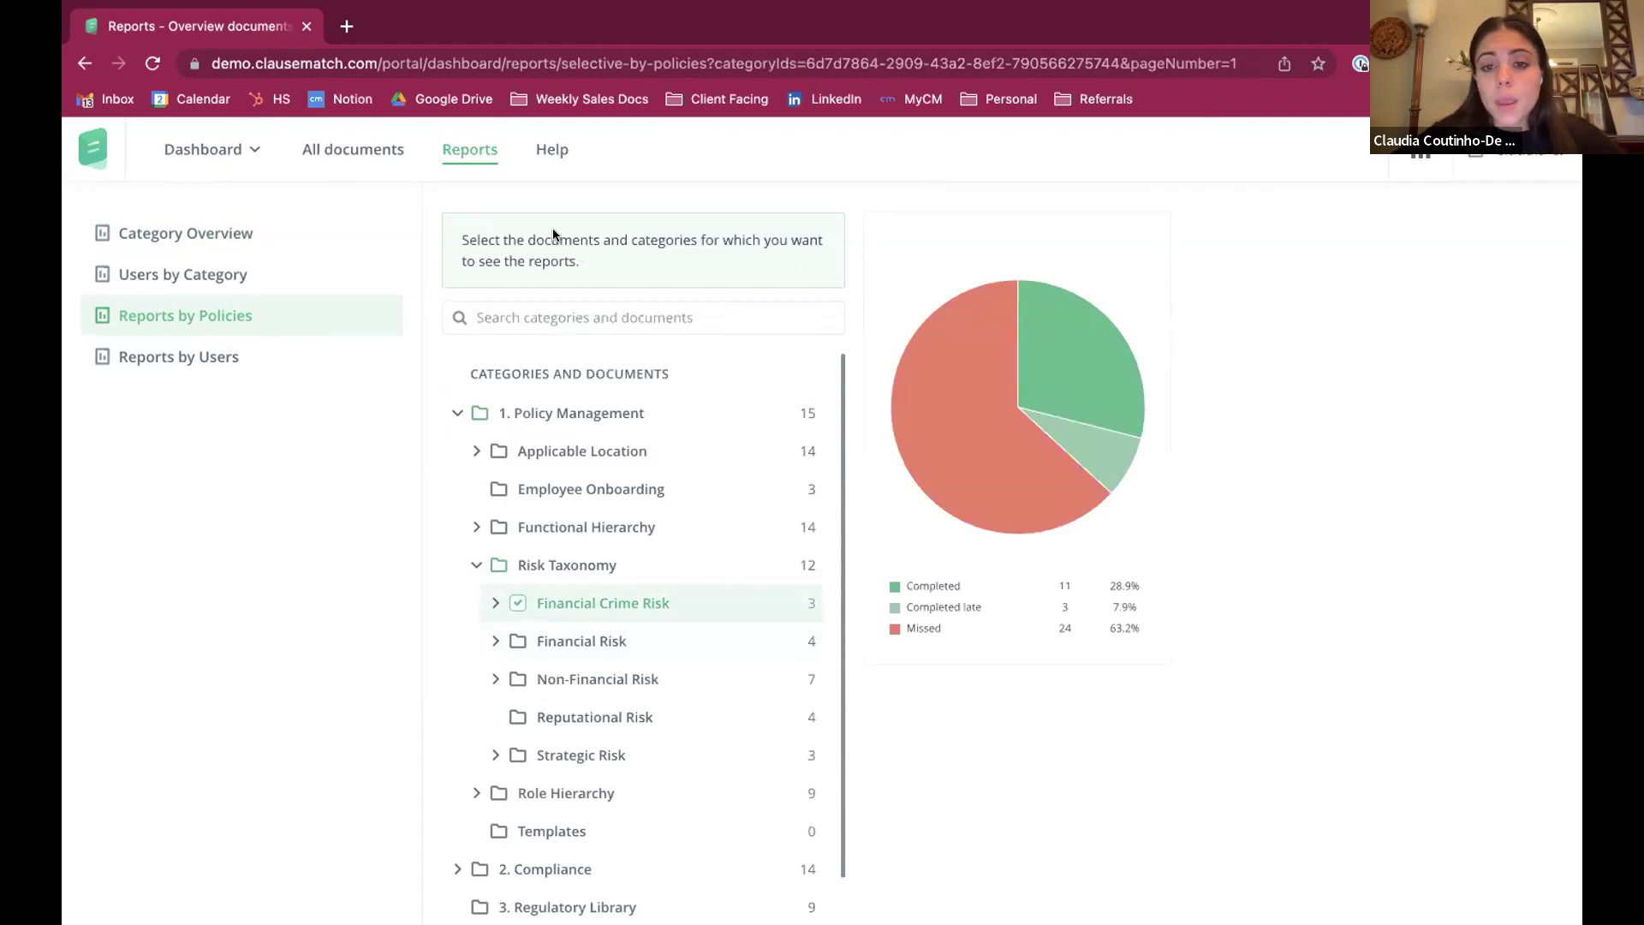
Step: List the completed, missed and late-completing users from the pie slices (11, 24, 3)
mouse_move(993, 487)
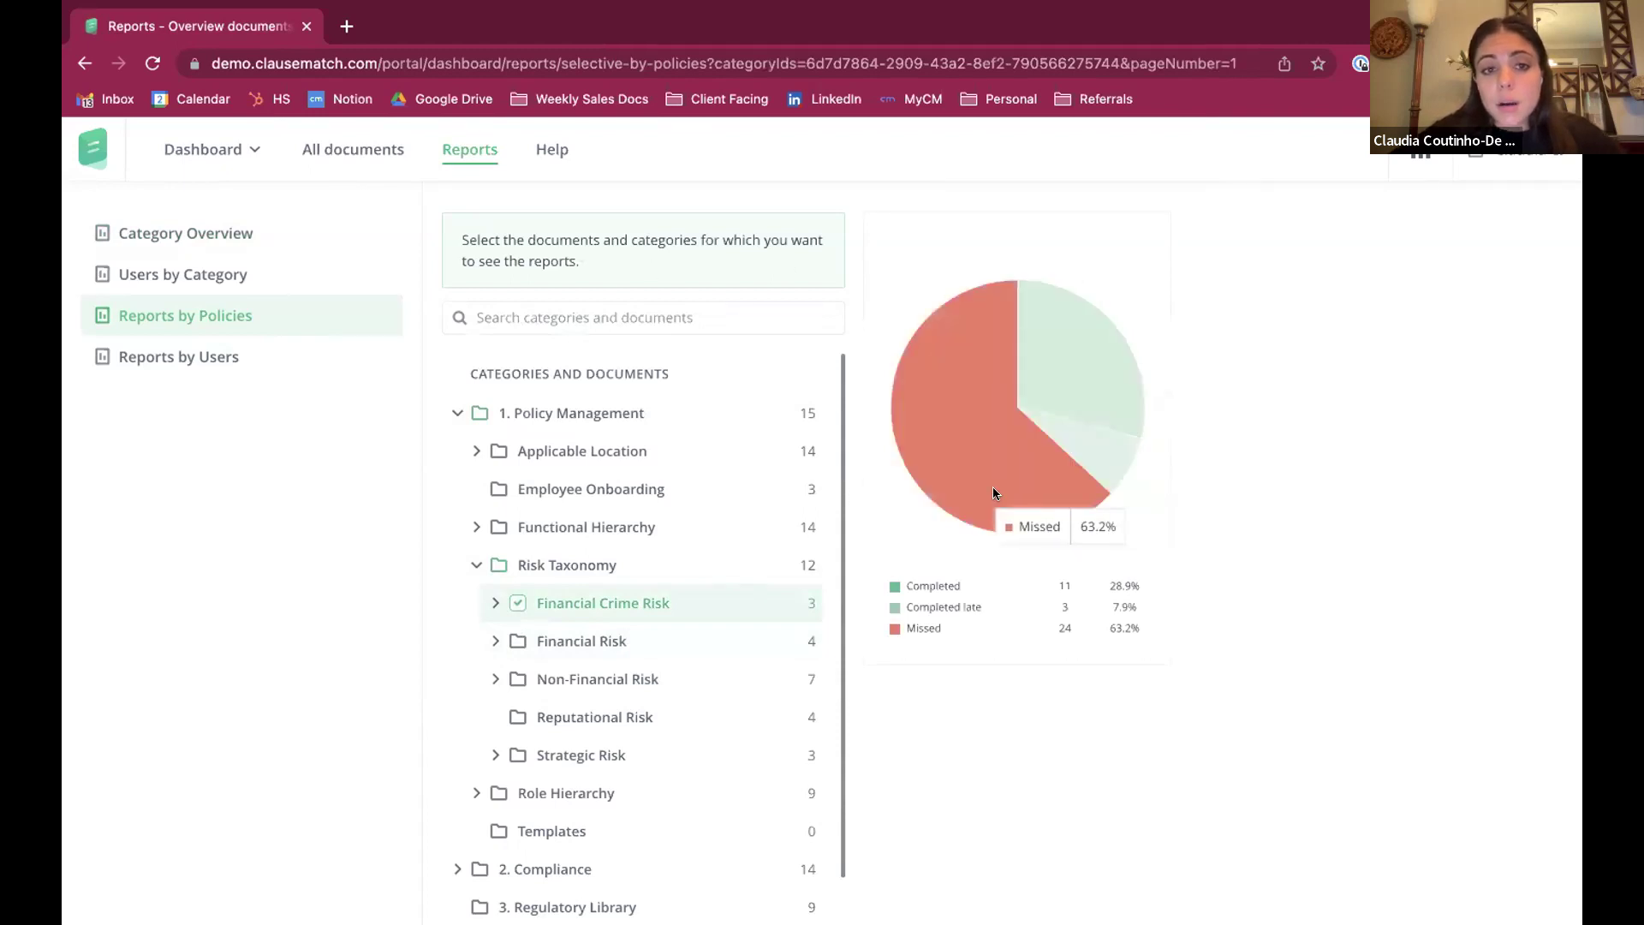
click(1060, 364)
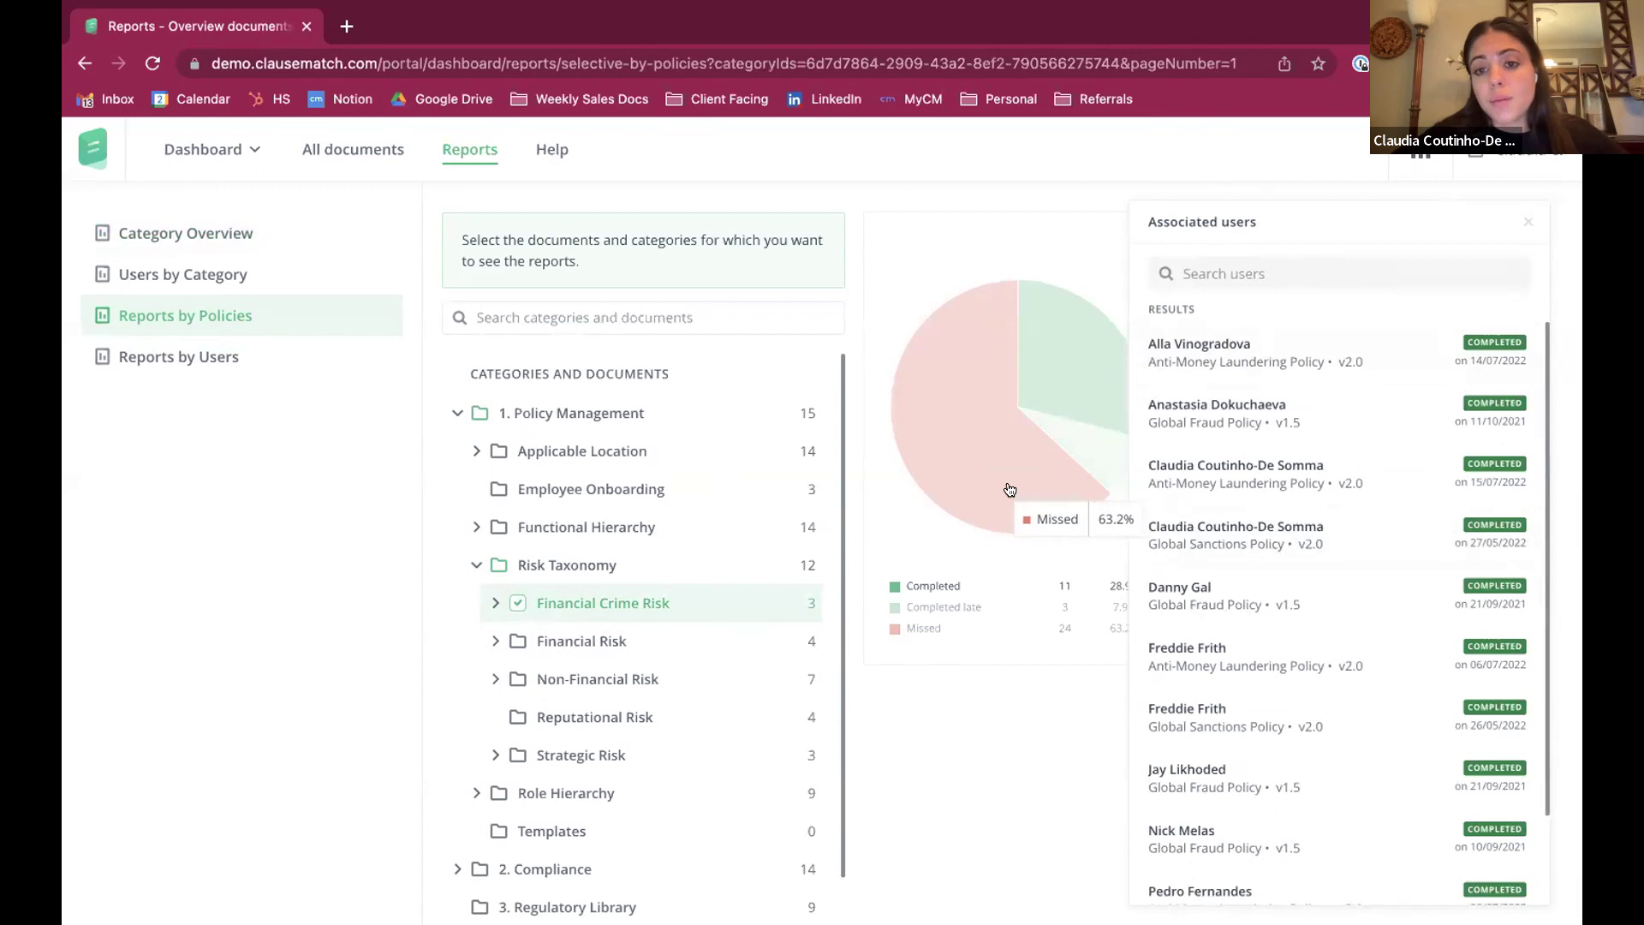
click(1054, 493)
click(1080, 442)
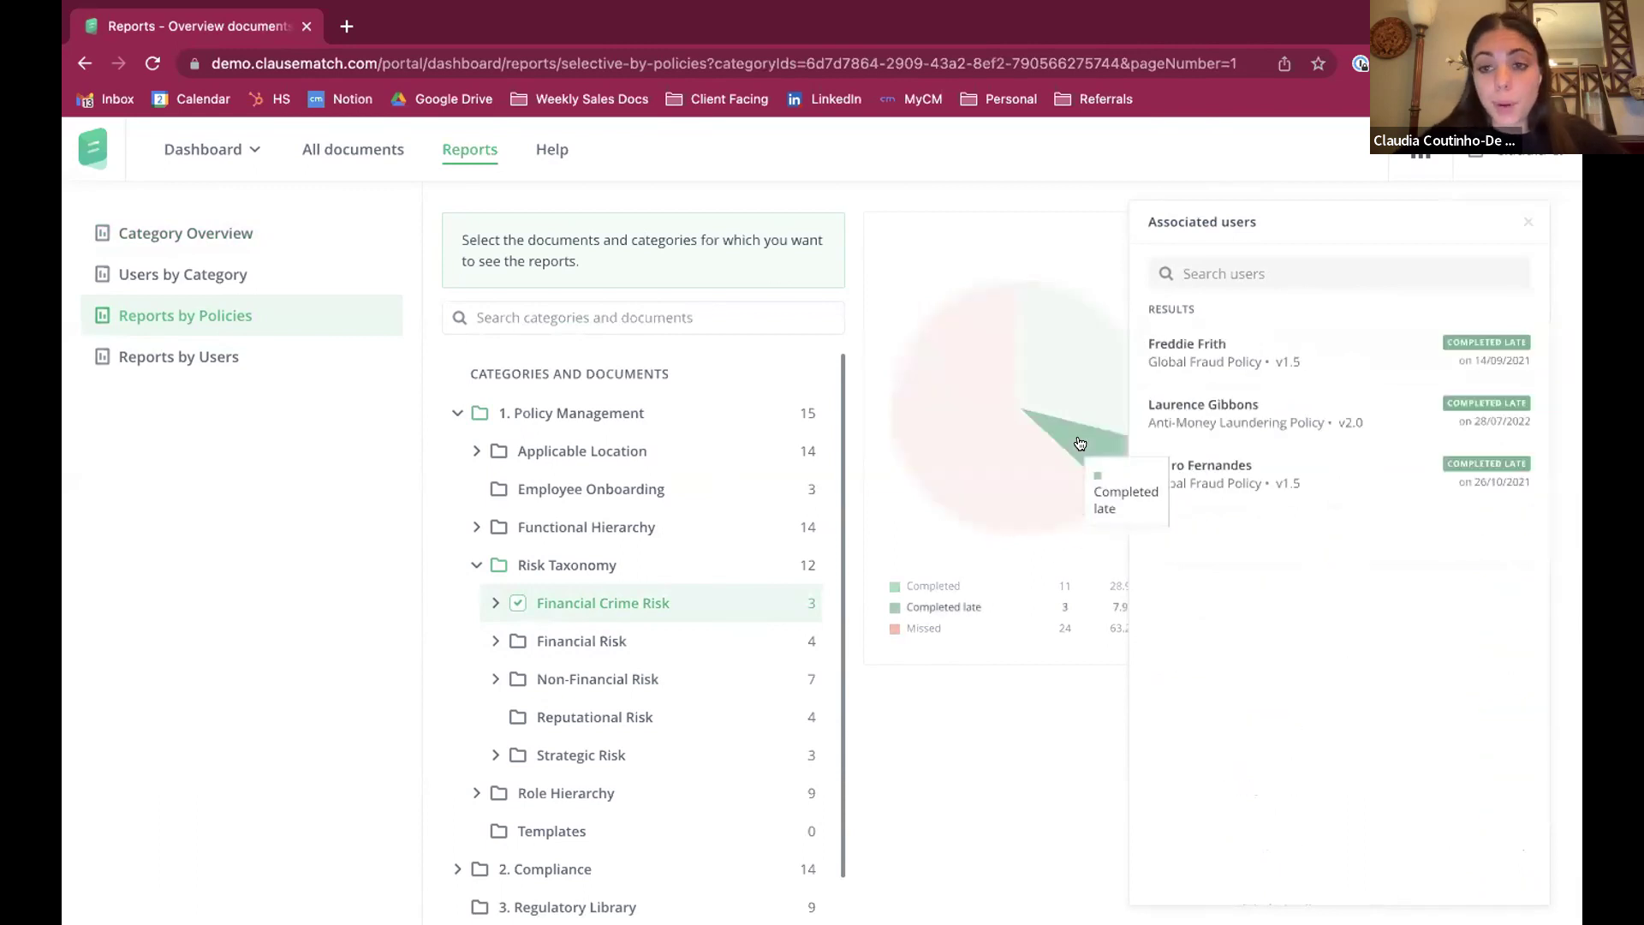
mouse_move(1036, 461)
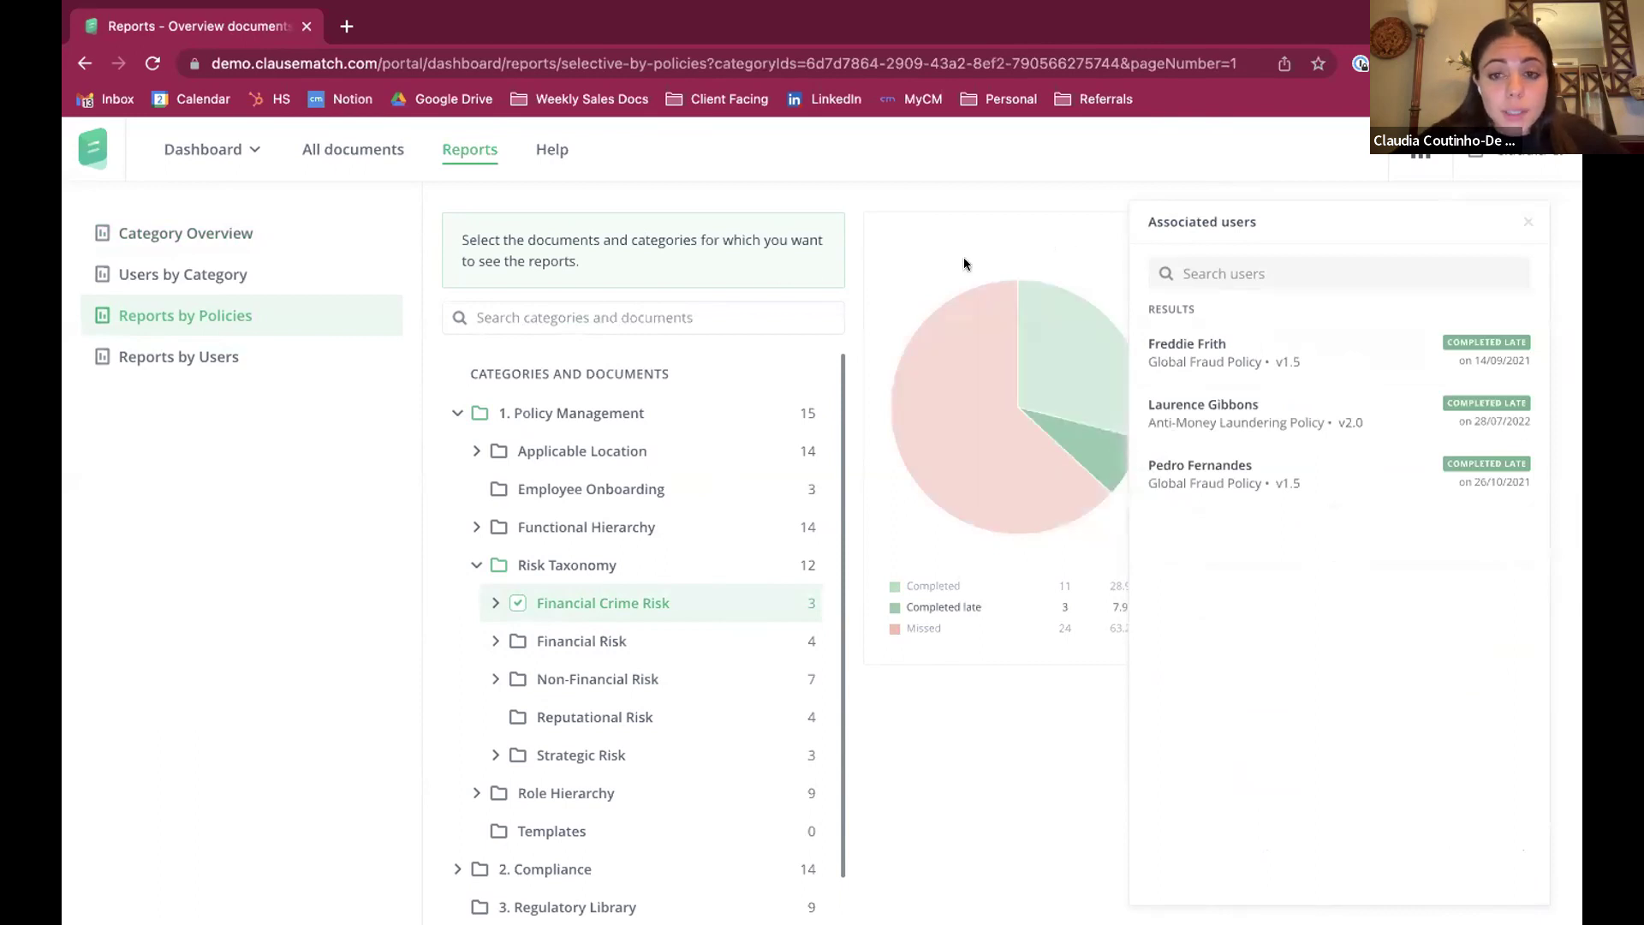
mouse_move(1023, 419)
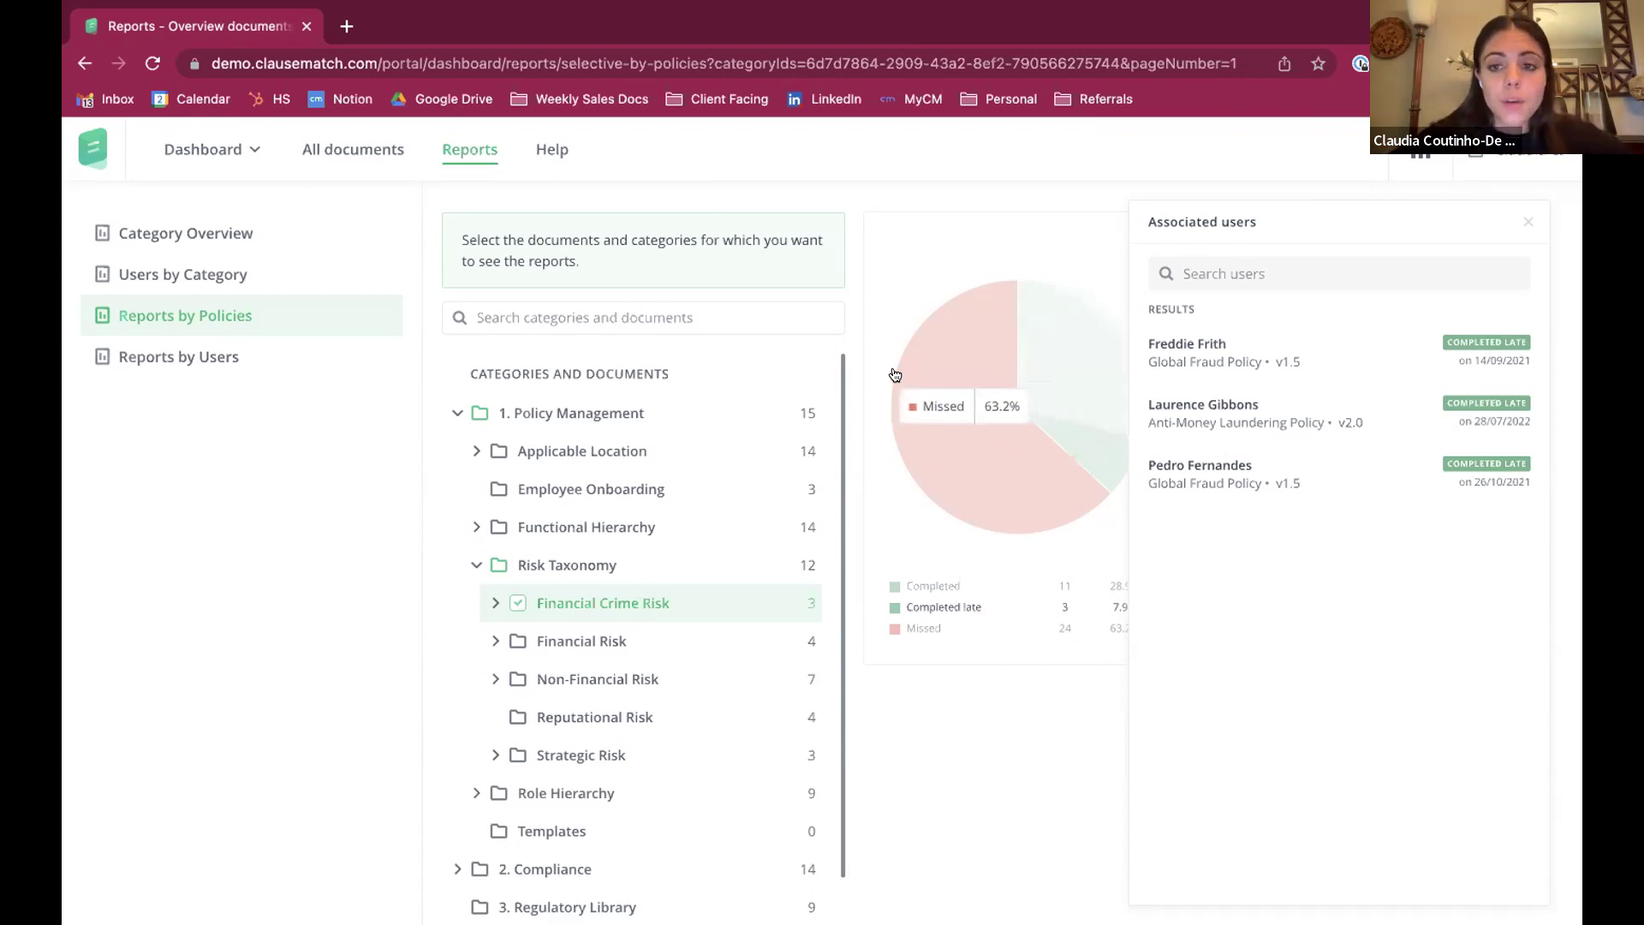
Step: Return to All documents showing the 45 global sanctions policy search results
click(81, 152)
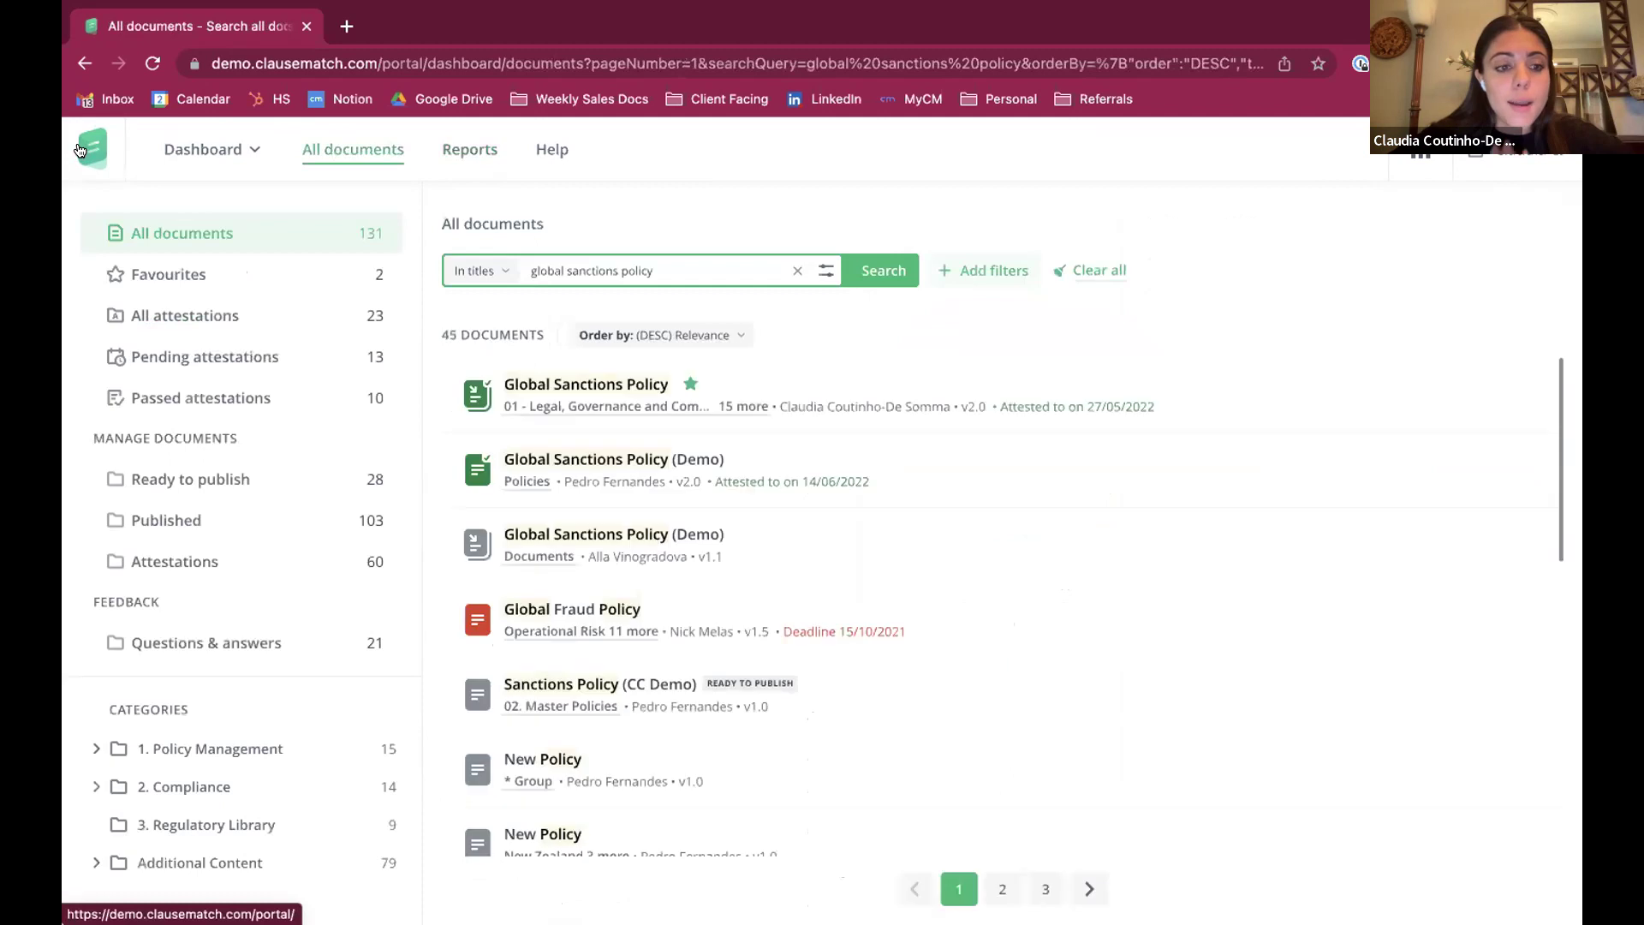